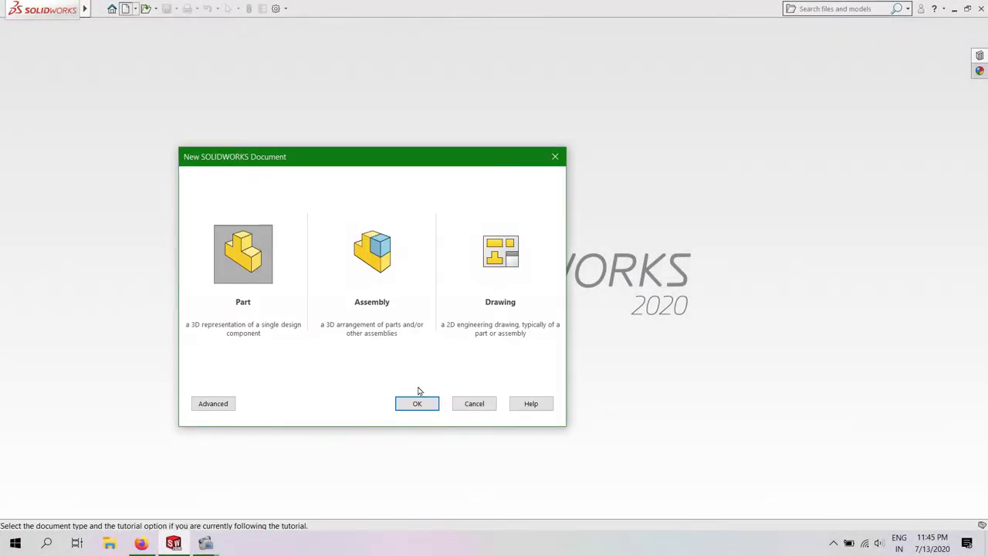
- Create a new blank Part document, Part2
left_click(407, 404)
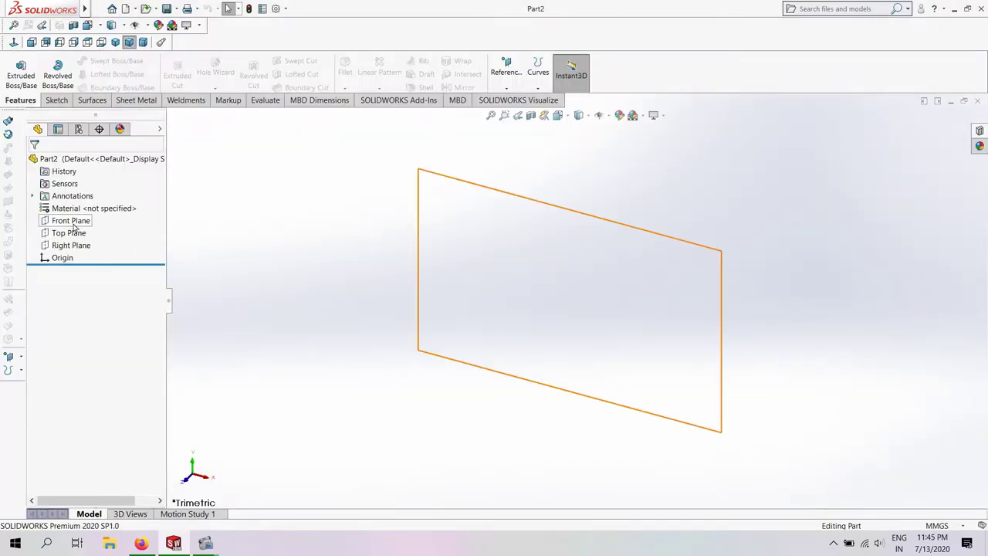
- On the Right Plane, sketch a circle above the origin with a 100 mm diameter
left_click(71, 221)
left_click(71, 245)
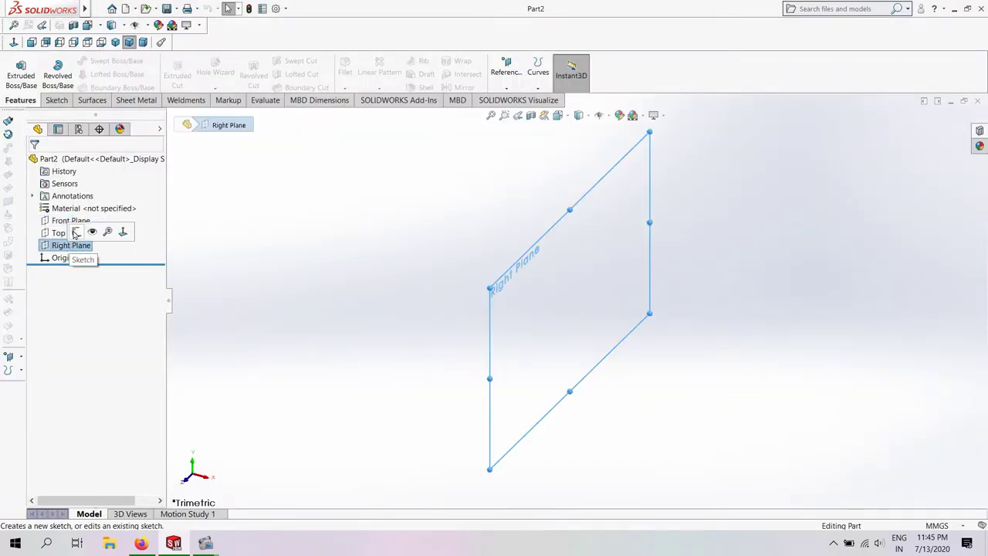
left_click(79, 232)
left_click(116, 59)
left_click(572, 221)
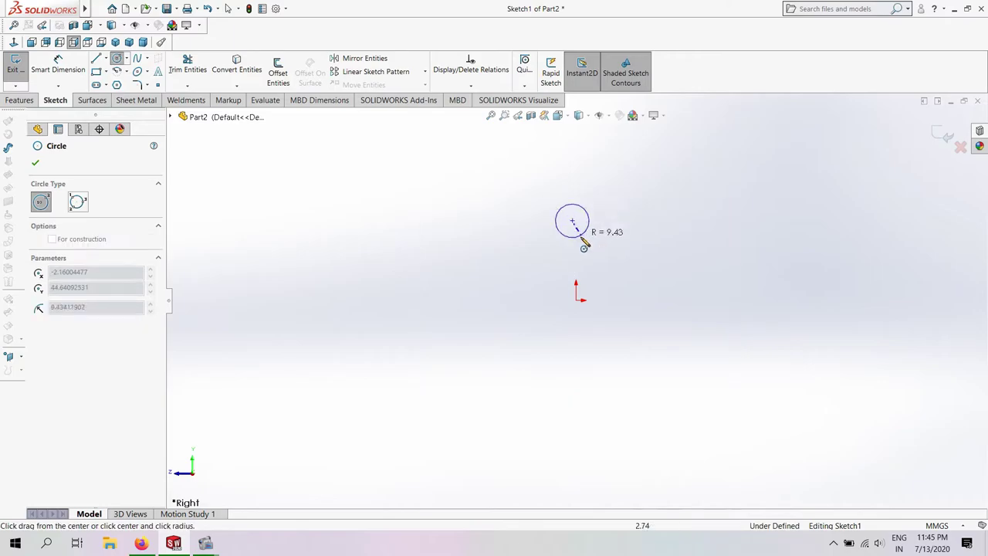
left_click(584, 231)
key("d")
left_click(557, 232)
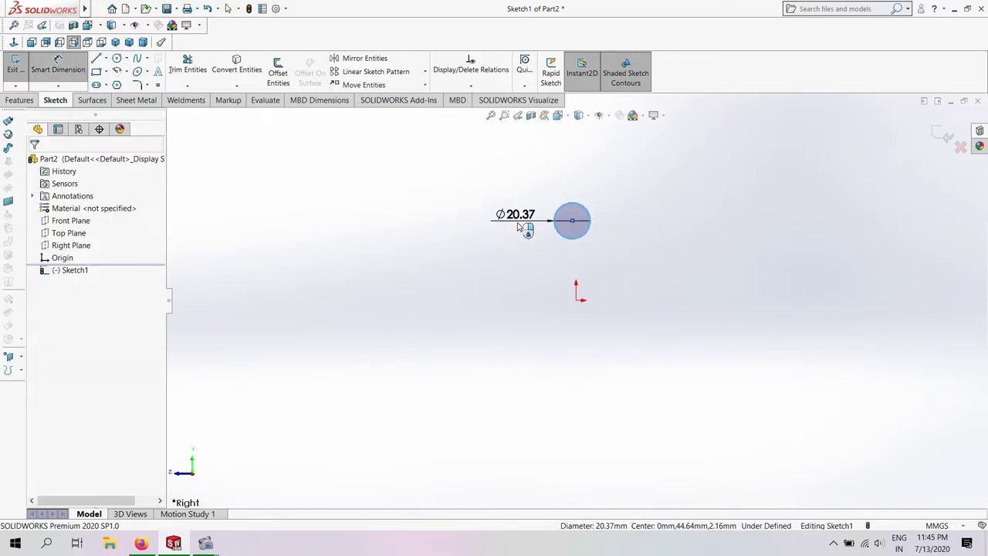
left_click(521, 226)
type("100")
key("Return")
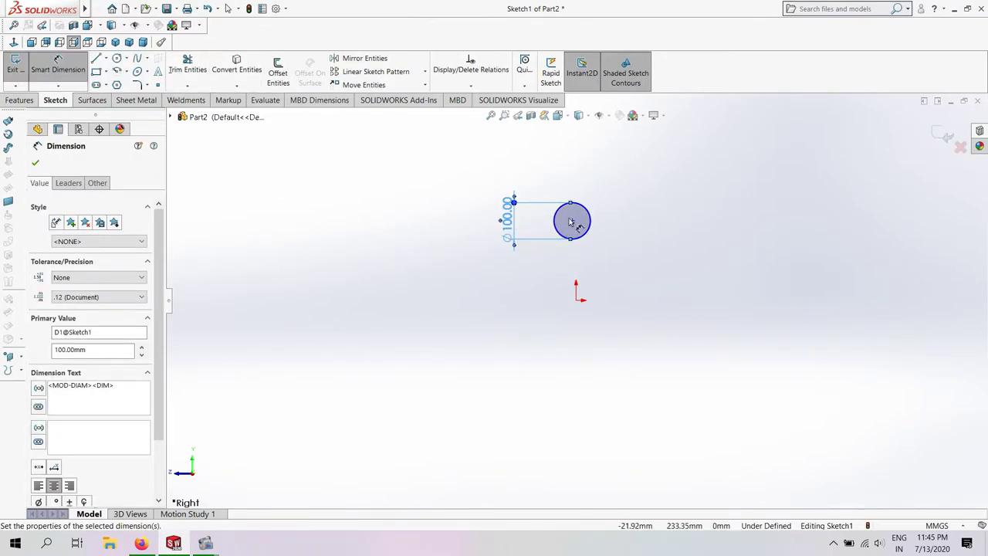
- Dimension the circle's centre 381 mm above the origin
left_click(572, 221)
left_click(580, 300)
left_click(638, 278)
type("15")
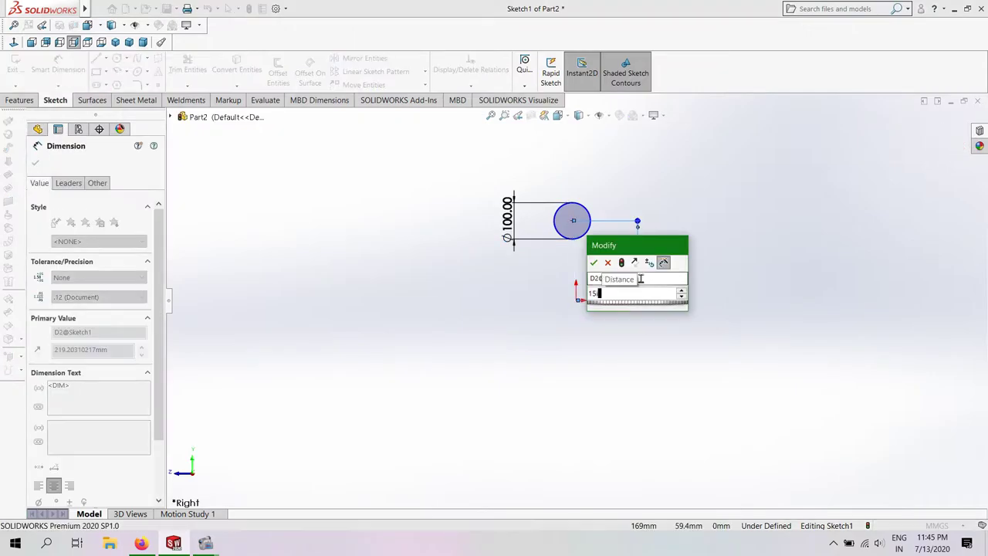
key("Return")
- Draw a horizontal axis line from the origin and revolve the circle around it into Revolve1
left_click(97, 58)
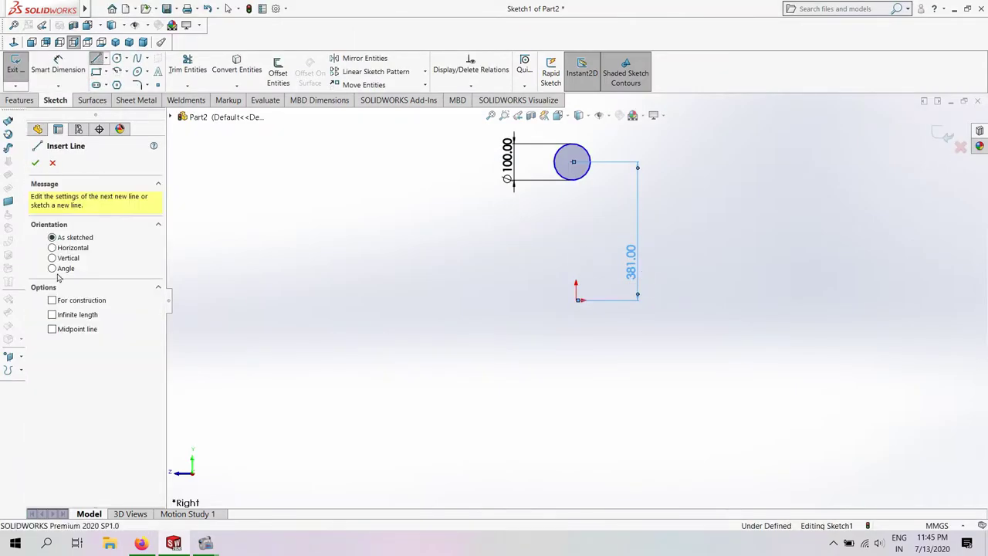
left_click(579, 300)
left_click(662, 300)
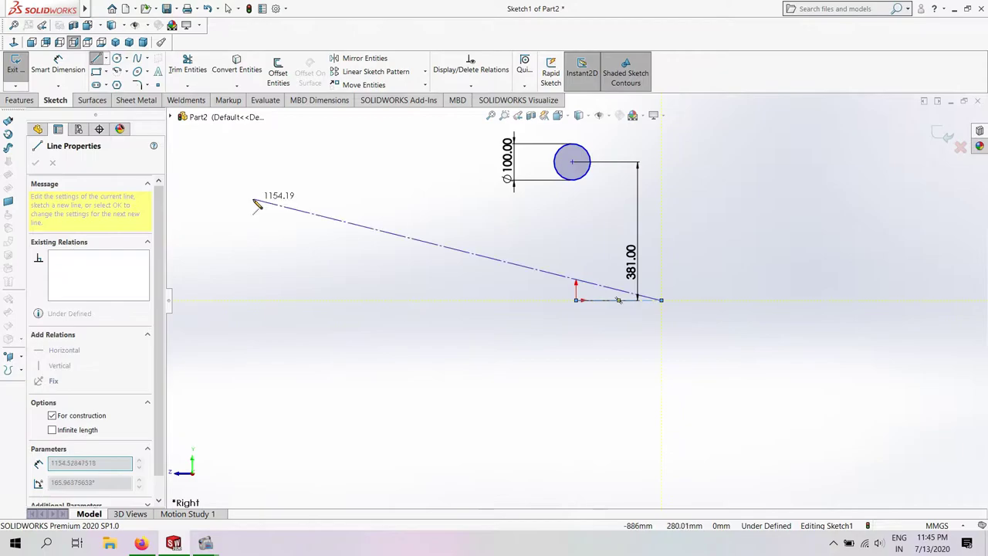
key("Escape")
left_click(21, 101)
left_click(58, 65)
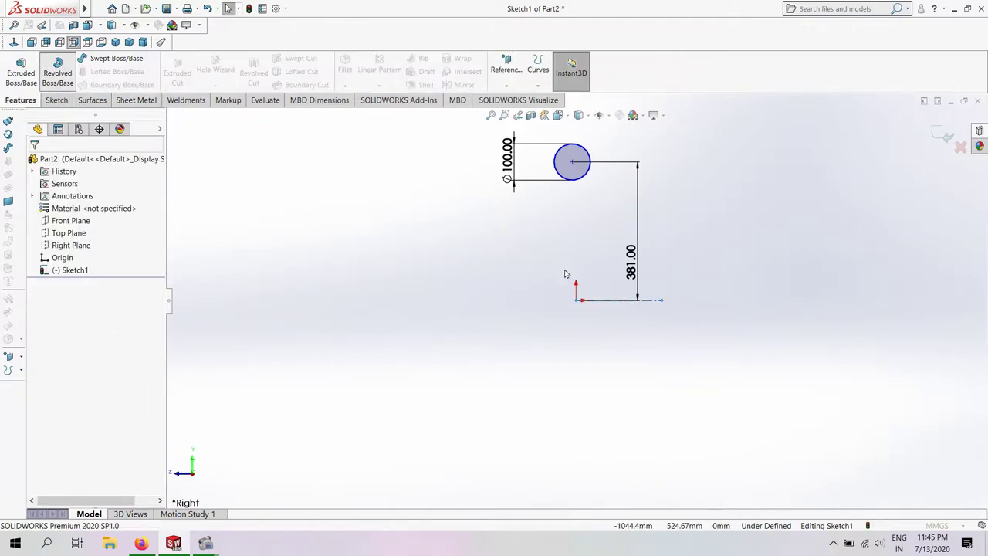
left_click(35, 163)
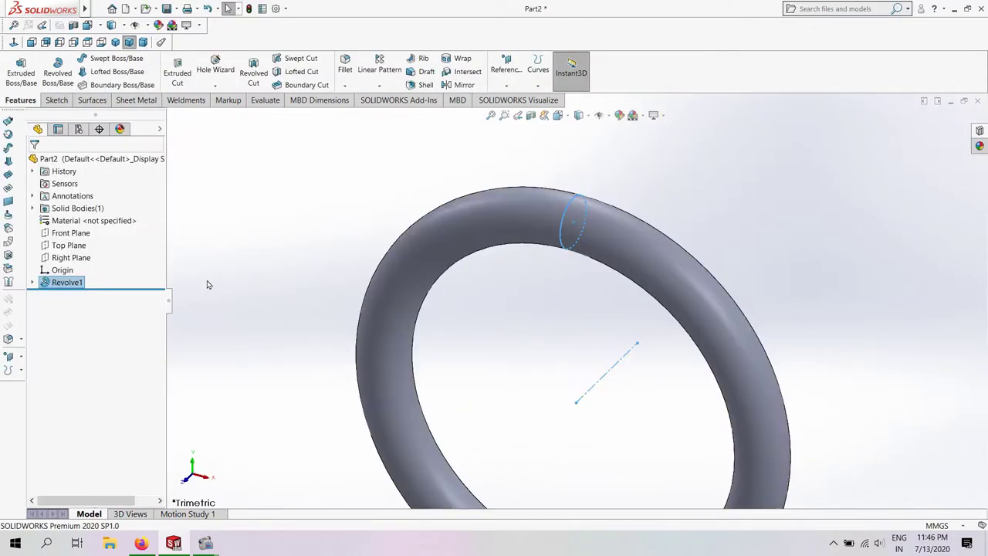
- On the Front Plane, draw a corner rectangle across the ring, centred vertically over the origin
left_click(70, 232)
left_click(62, 214)
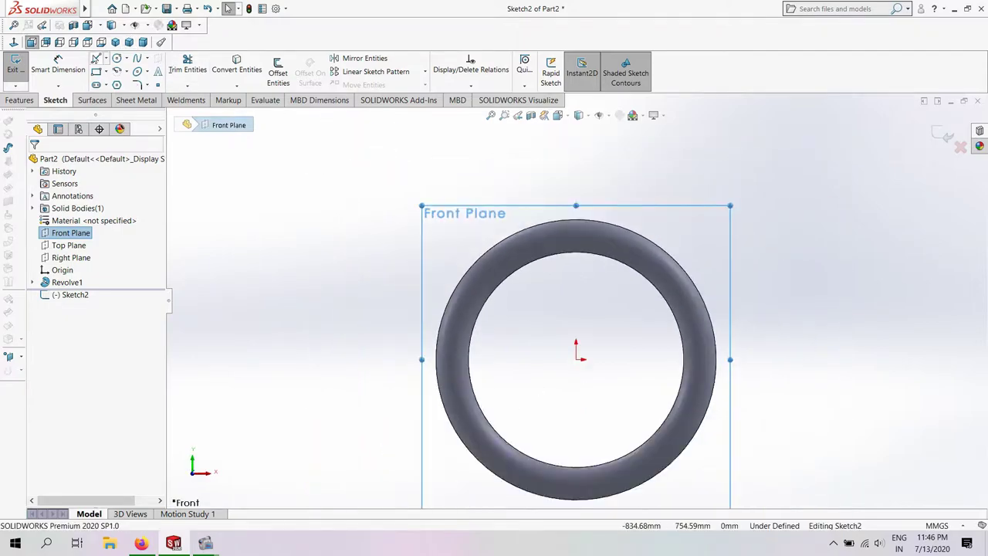
left_click(97, 71)
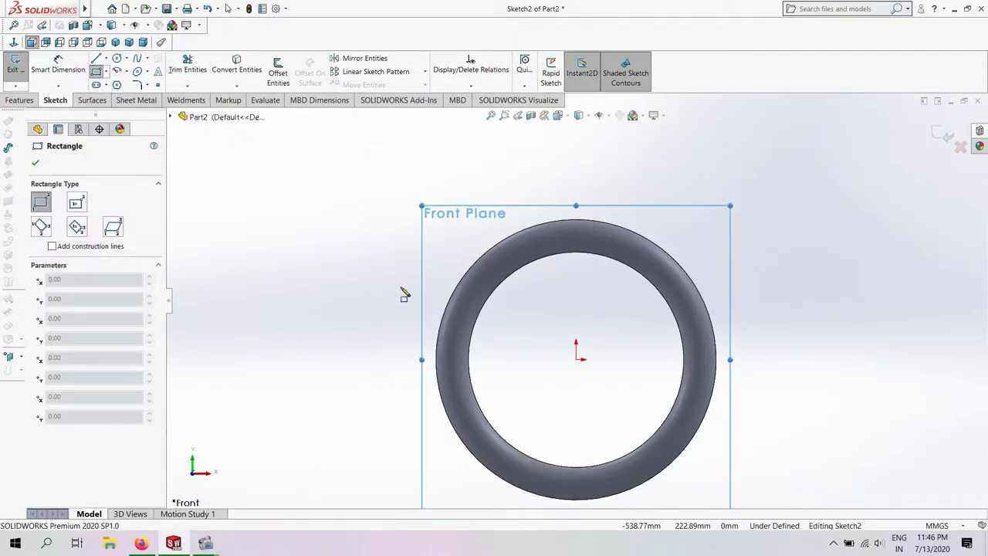
left_click(393, 340)
left_click(739, 292)
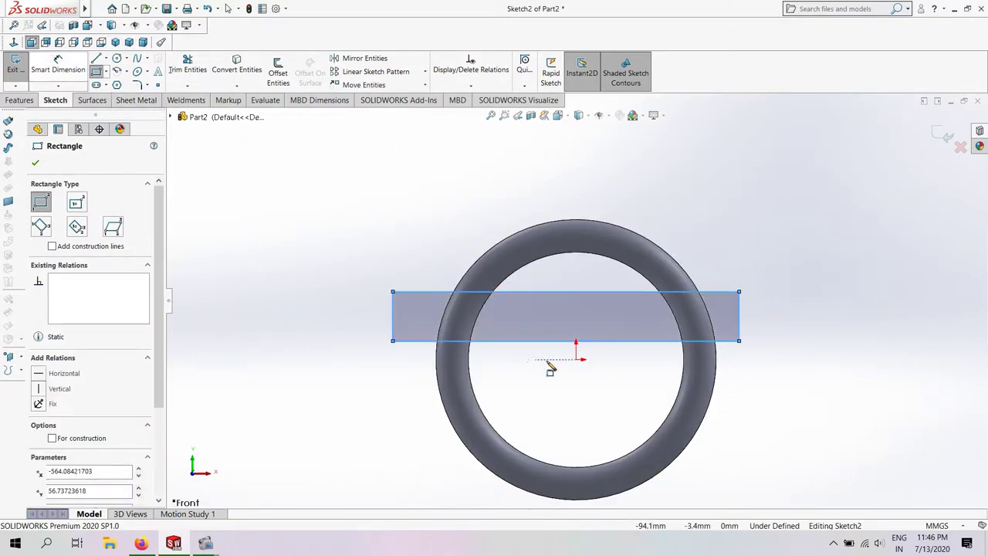
key("Escape")
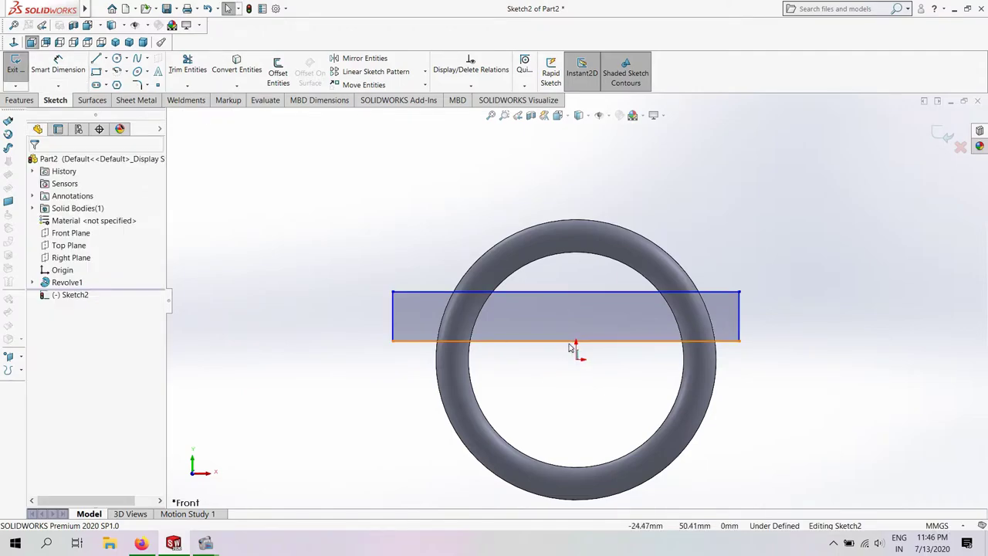
left_click(565, 343)
left_click(576, 342, "ctrl")
left_click(38, 359)
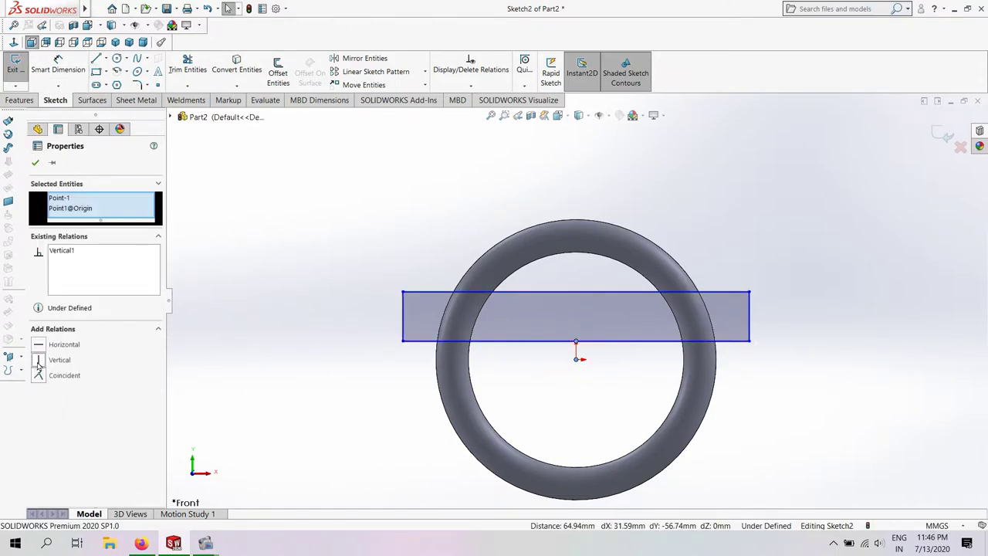
- Dimension the rectangle 1000 mm wide with its bottom edge 80 mm above the origin
left_click(57, 66)
left_click(527, 363)
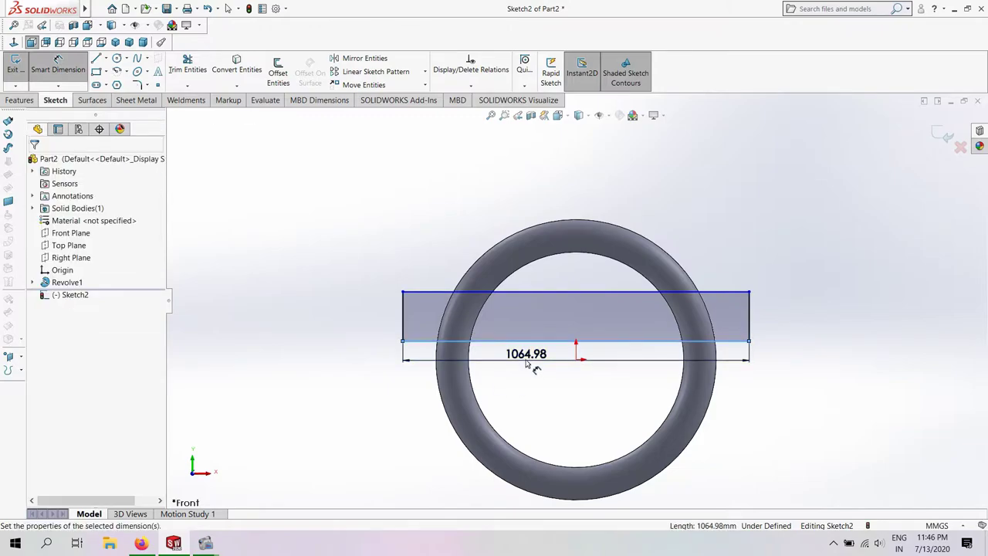
left_click(526, 364)
type("1000")
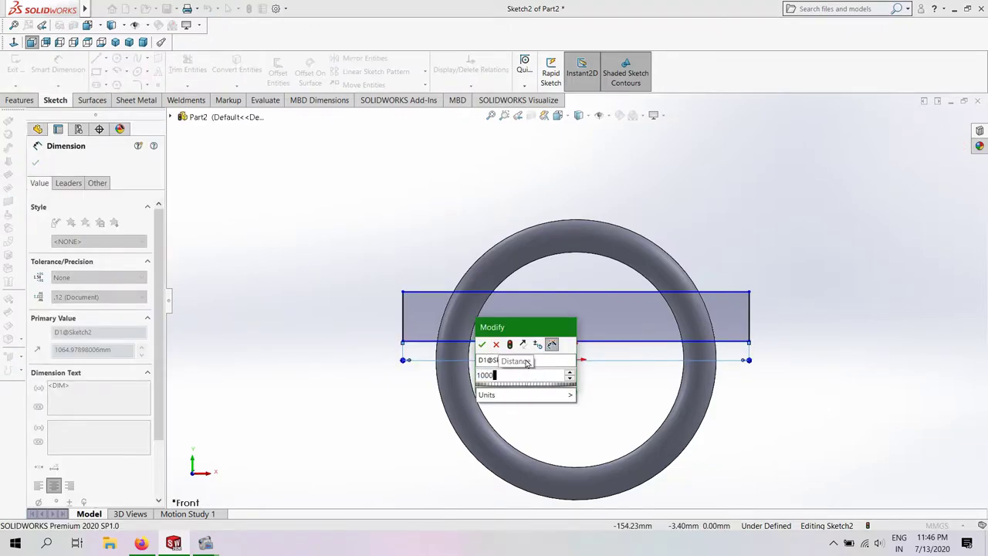
key("Return")
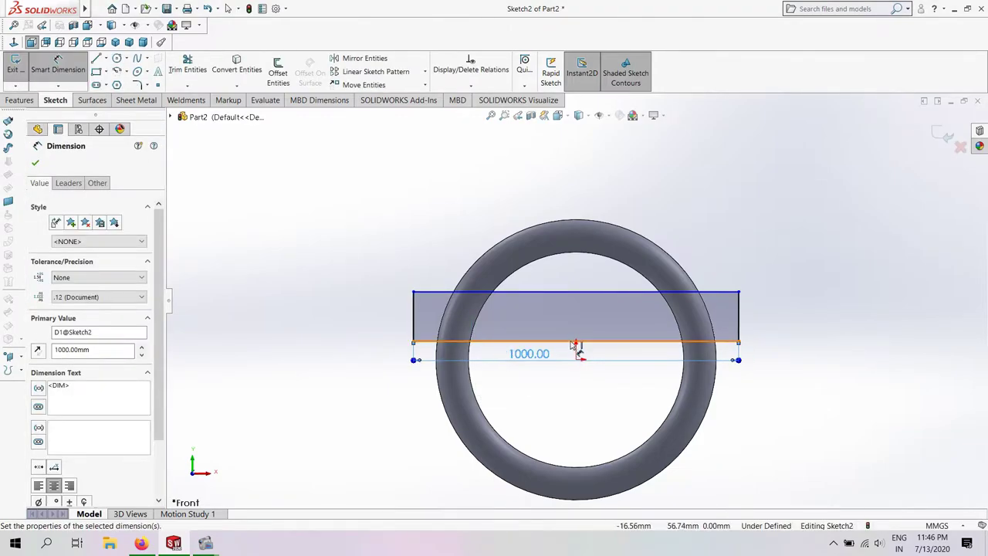
left_click(575, 341)
left_click(576, 359)
left_click(781, 372)
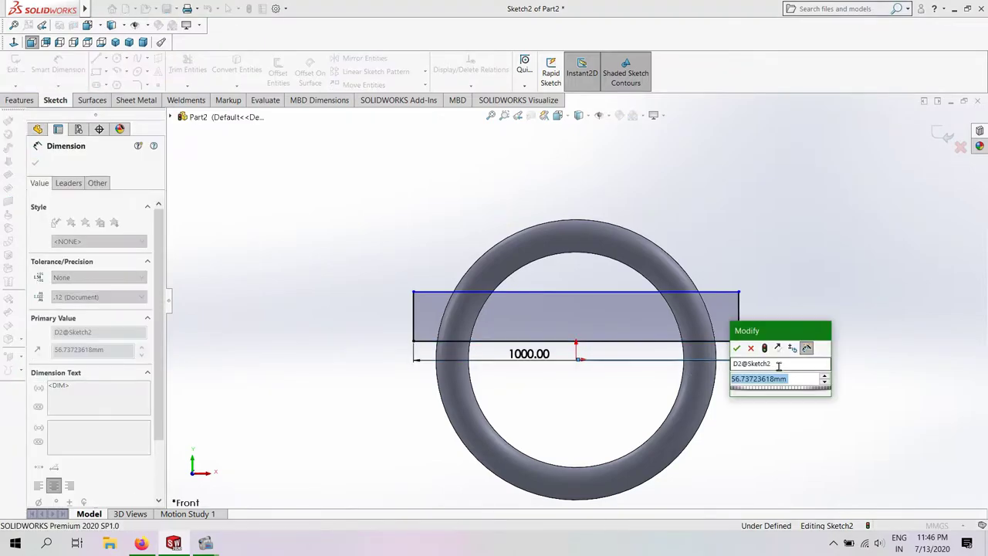
type("80")
key("Return")
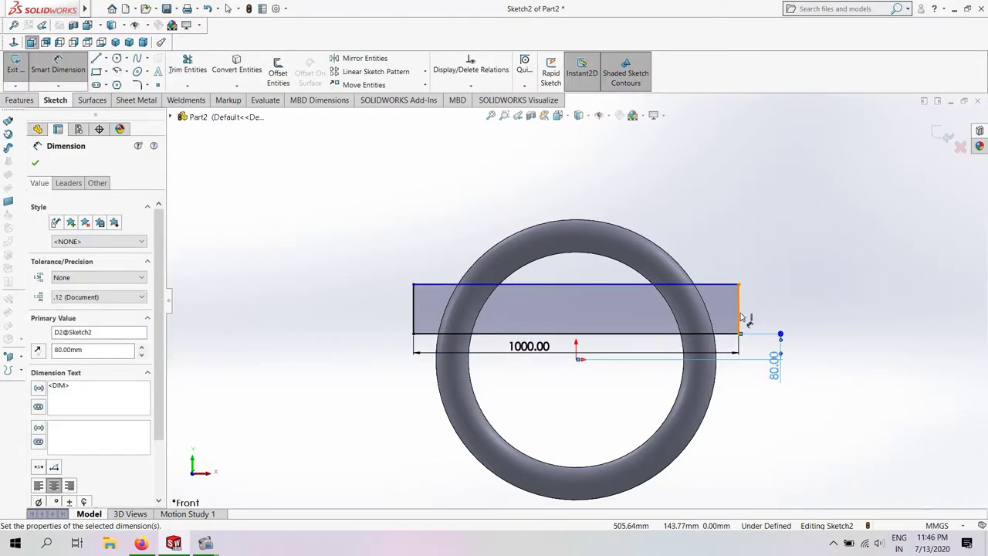
- Set the rectangle's height to 180 mm, correcting it from an initial 100
left_click(739, 316)
left_click(780, 323)
type("1")
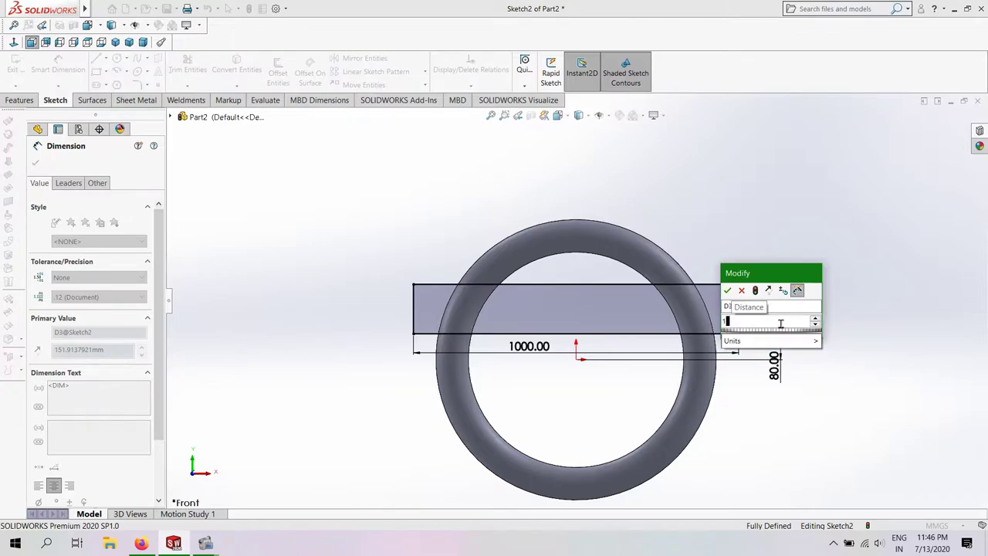
type("00")
key("Return")
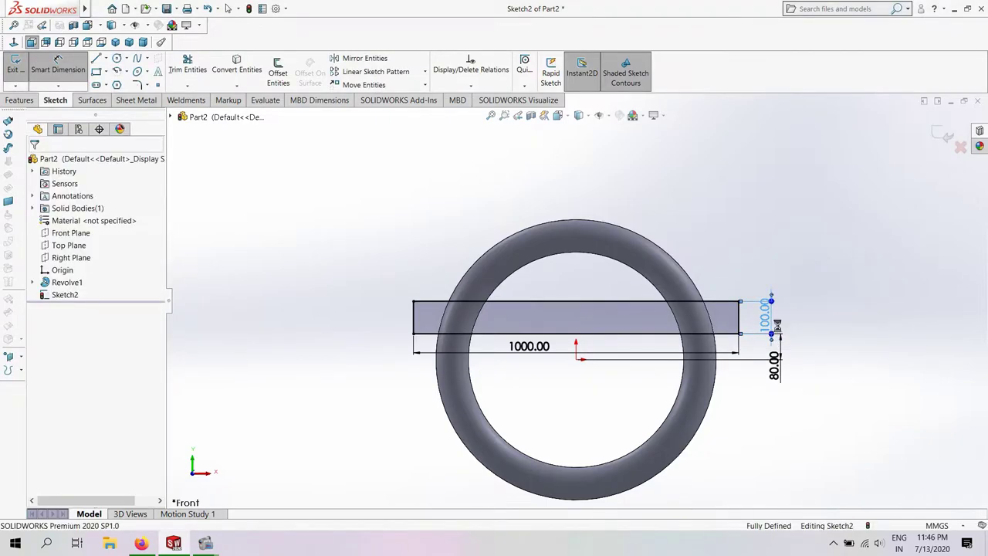
double_click(765, 315)
type("180")
key("Return")
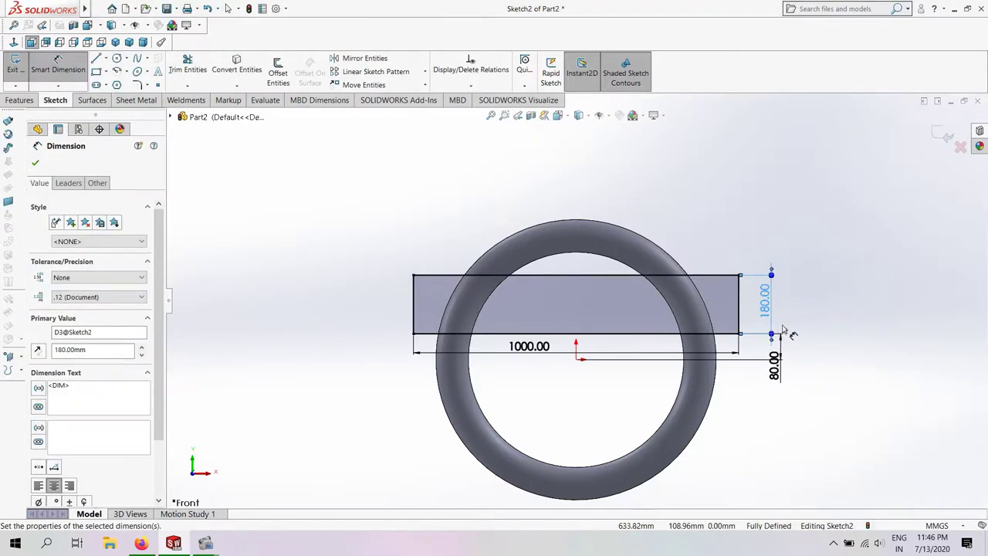
left_click(365, 58)
- Draw a horizontal construction line through the origin and mirror the 1000 × 180 rectangle below it
left_click(530, 316)
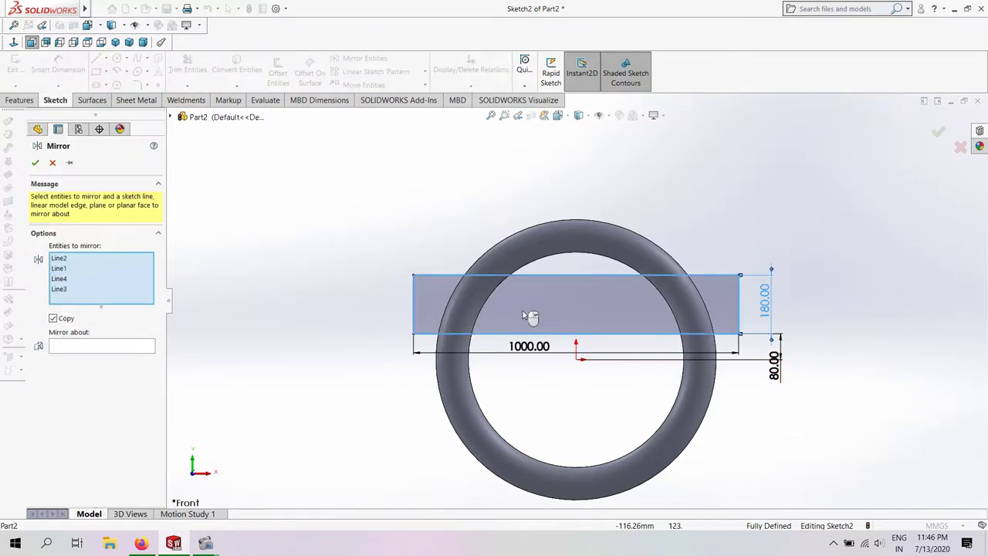
left_click(53, 164)
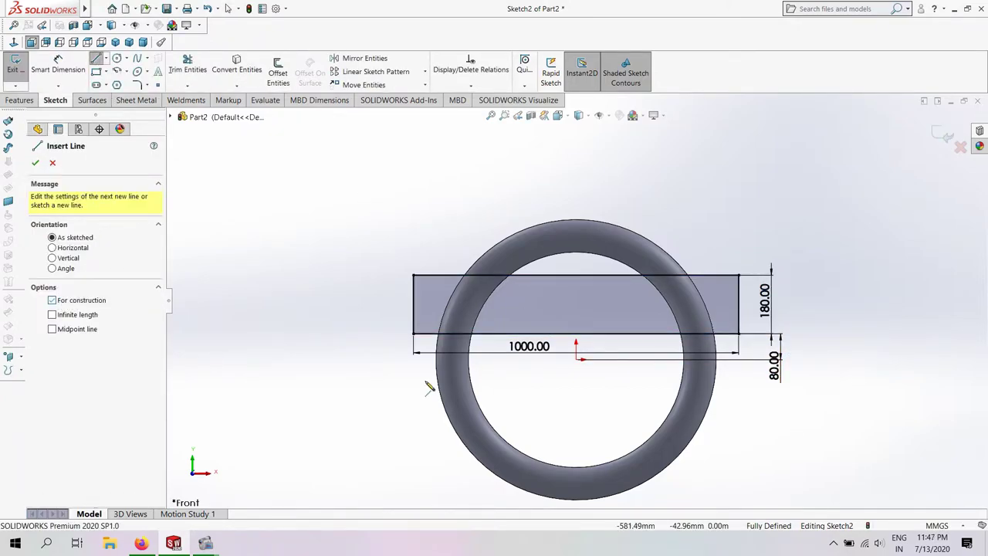
left_click(577, 361)
left_click(644, 360)
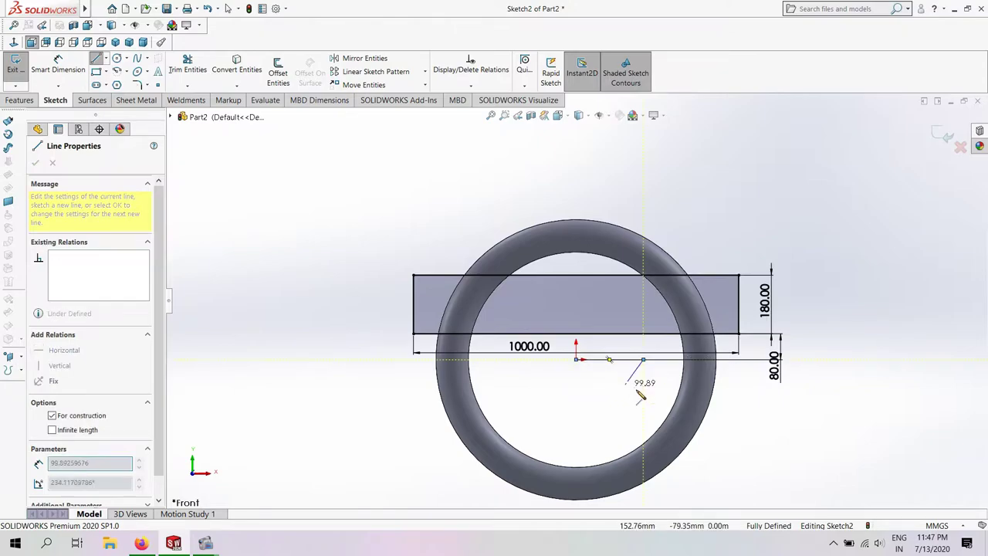
key("Escape")
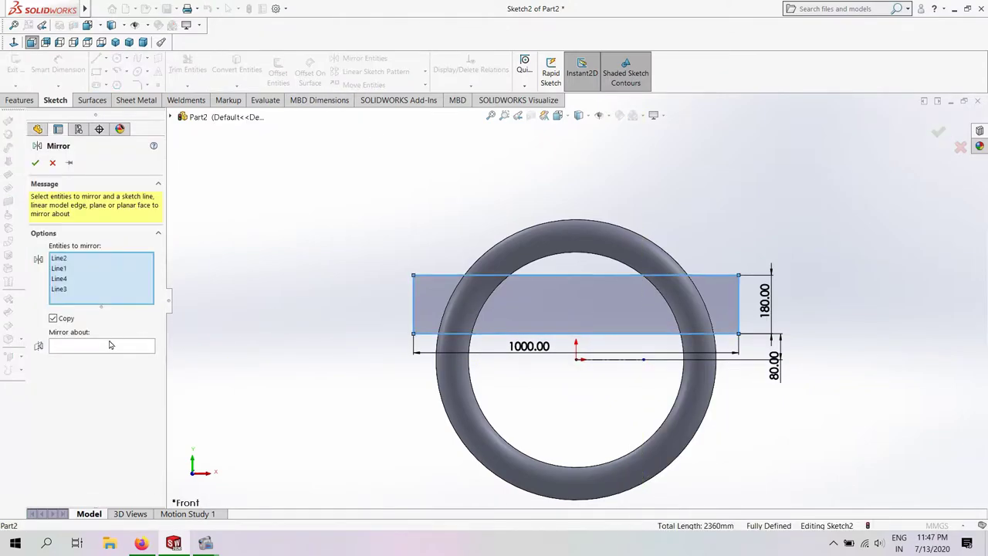
left_click(109, 345)
left_click(614, 363)
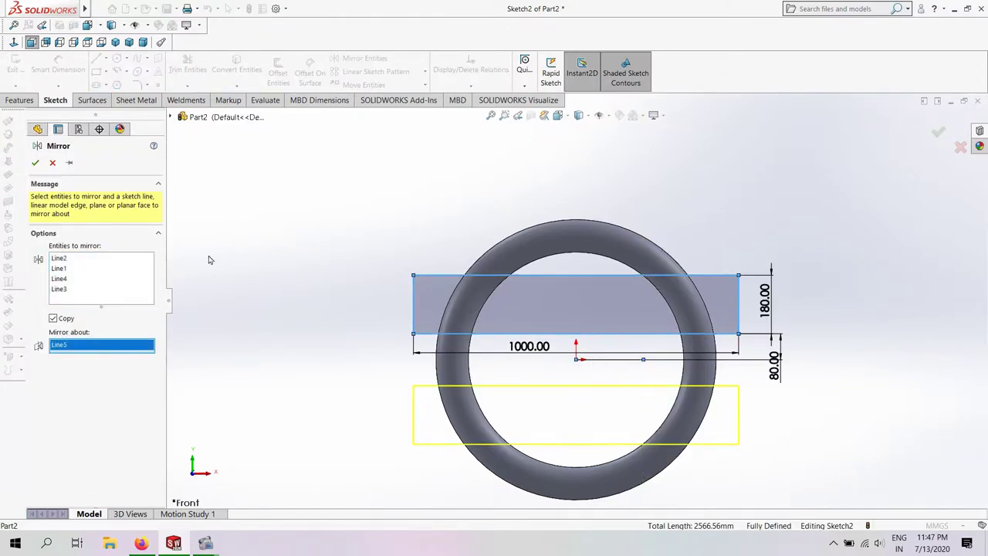
left_click(35, 163)
left_click(95, 71)
left_click(490, 216)
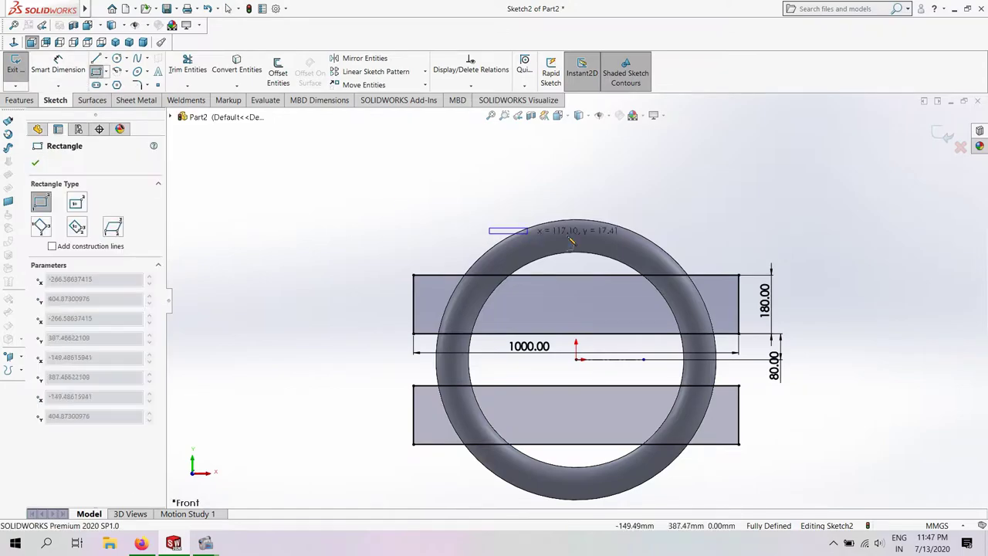
- Draw a thin rectangle above the ring, aligning its top-edge midpoint vertically with the centre
left_click(698, 216)
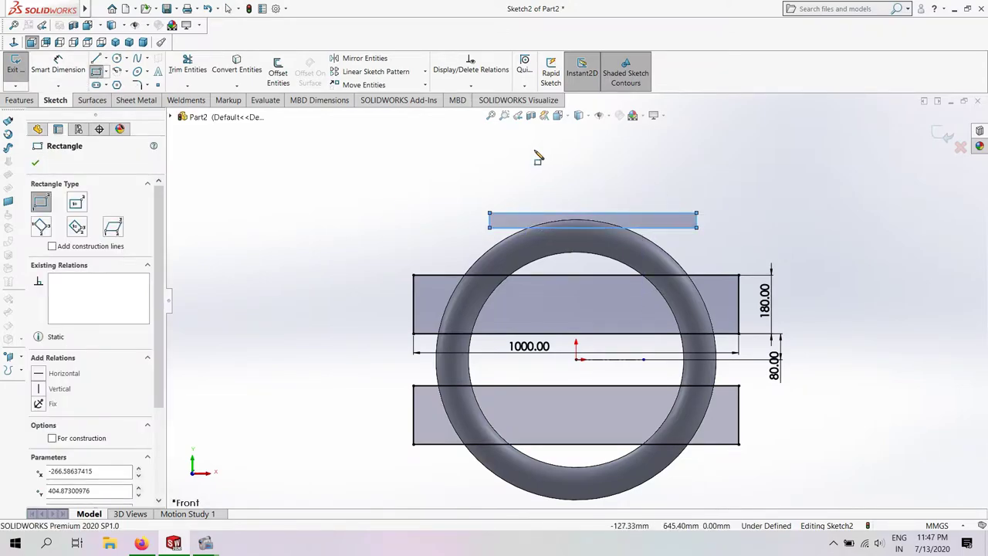
left_click(76, 66)
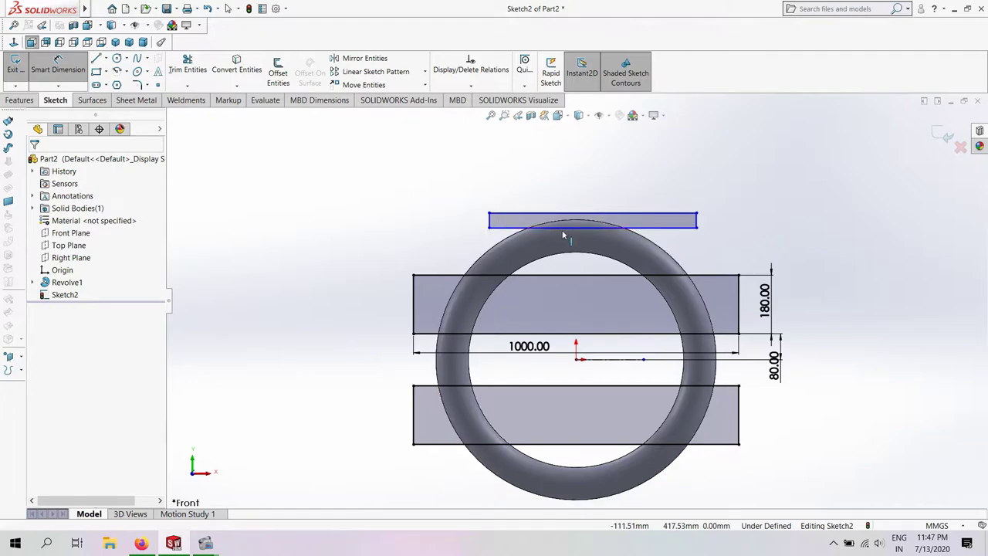
key("Escape")
left_click(594, 233)
left_click(576, 360, "ctrl")
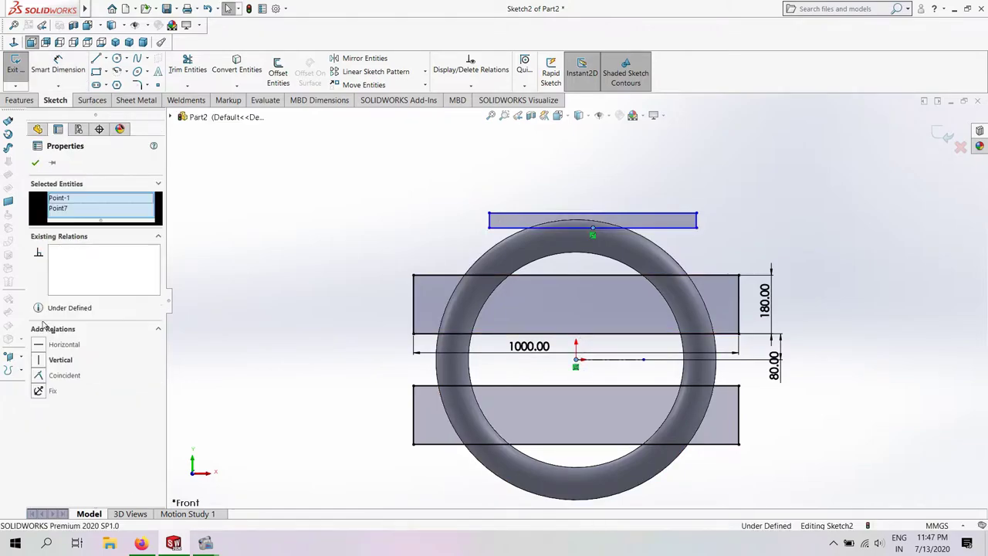
- Dimension the bar 500 wide, 400 above the centre, and 40 thick
left_click(67, 81)
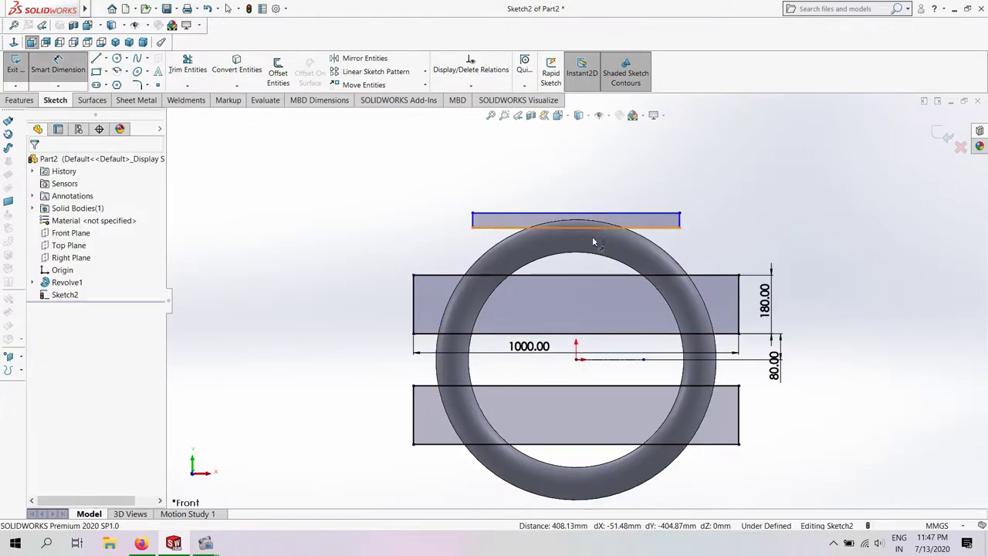
left_click(594, 241)
left_click(573, 185)
type("500")
key("Return")
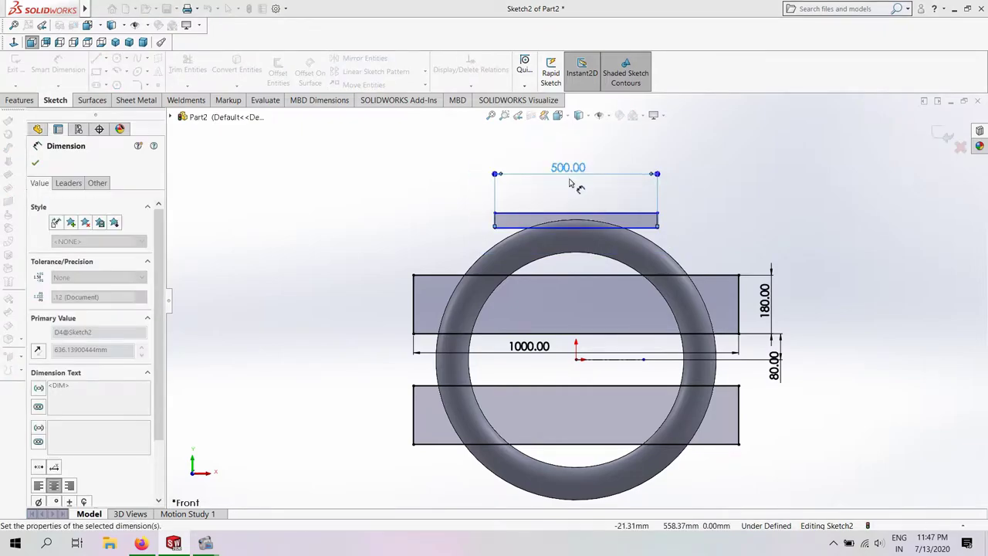
left_click(509, 226)
left_click(575, 359)
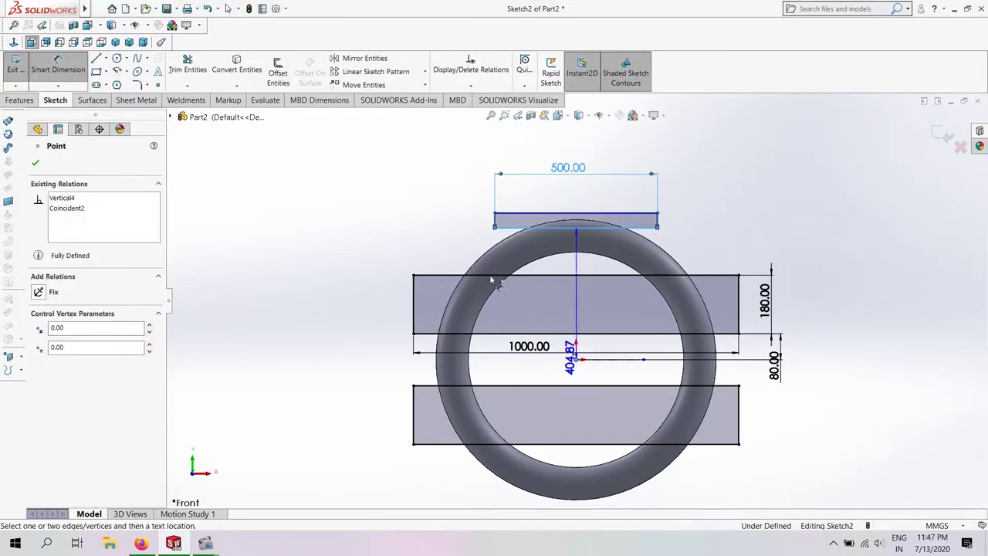
left_click(350, 302)
type("400")
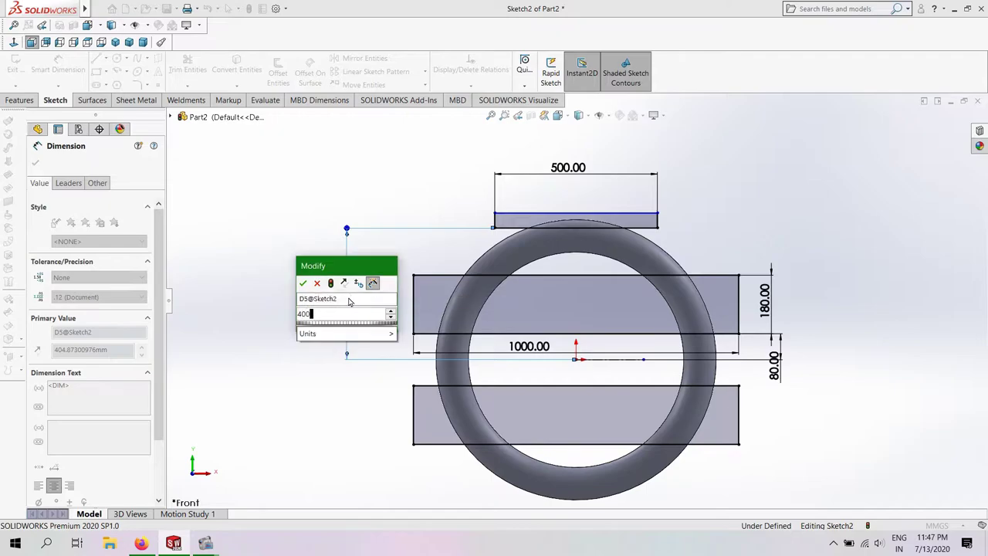
key("Return")
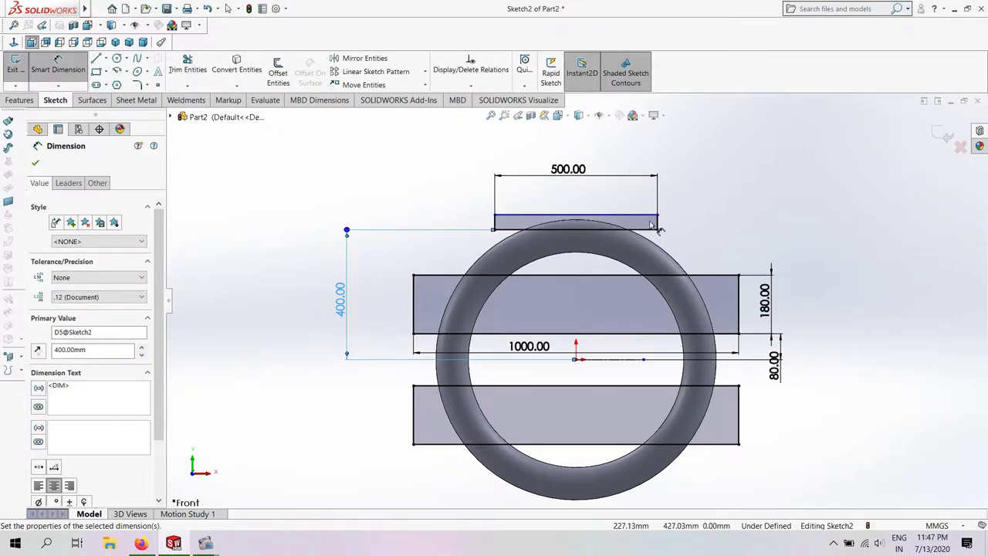
left_click(660, 224)
left_click(668, 223)
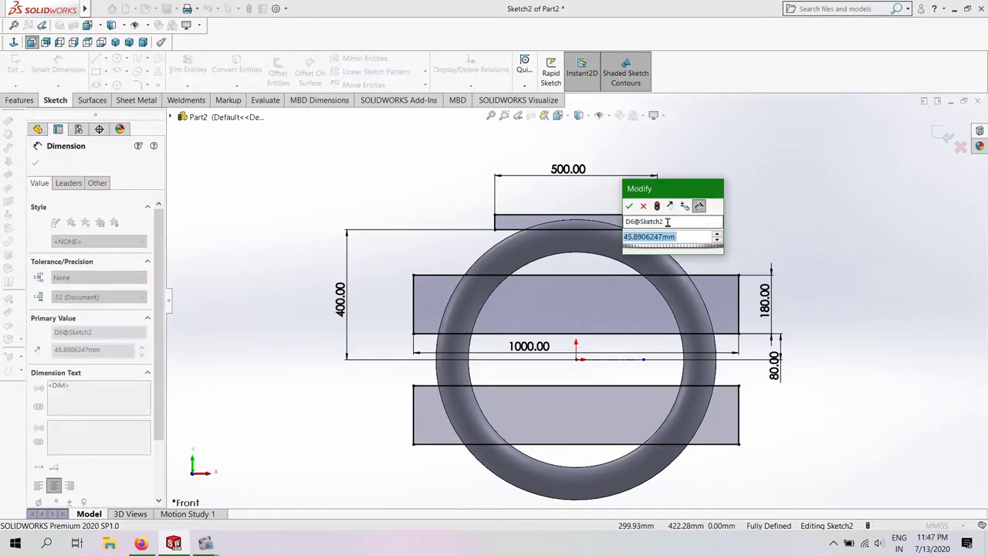
type("40")
key("Return")
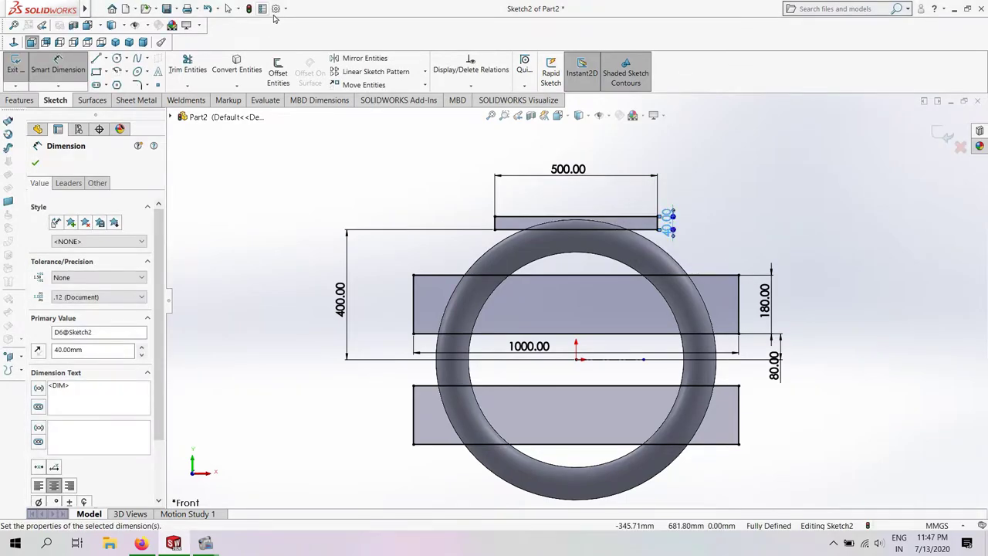
- Mirror the 500 × 40 bar about the horizontal centre line to copy it below the ring
left_click(363, 59)
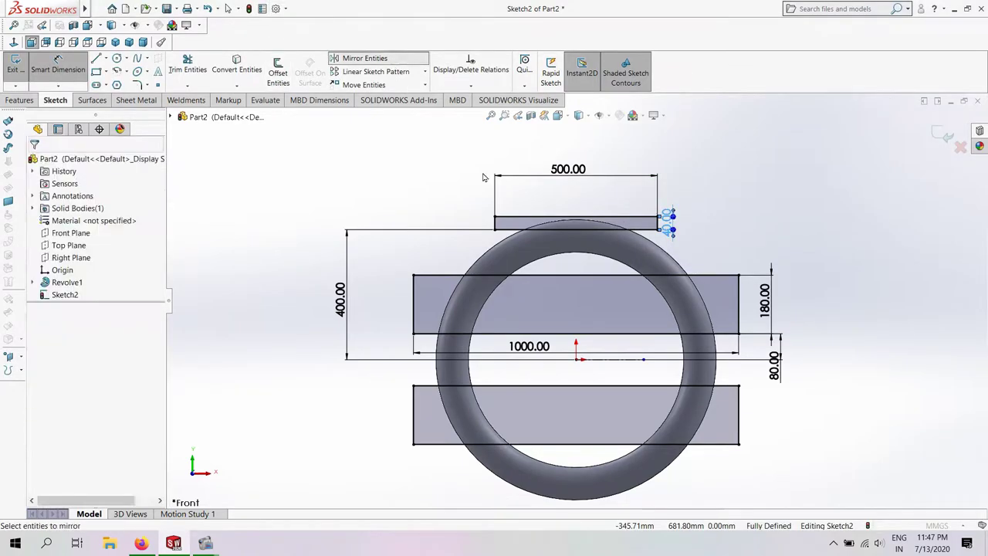
left_click(628, 361)
left_click(34, 163)
scroll(615, 419, "up", 2)
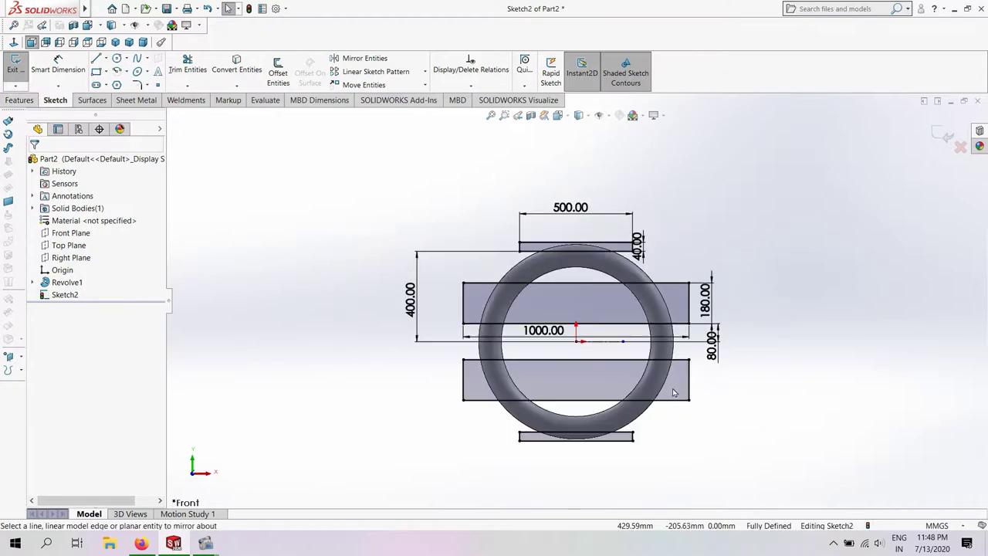
scroll(616, 419, "down", 2)
- Extrude-cut the sketch Through All – Both, splitting the ring into four bodies
left_click(17, 100)
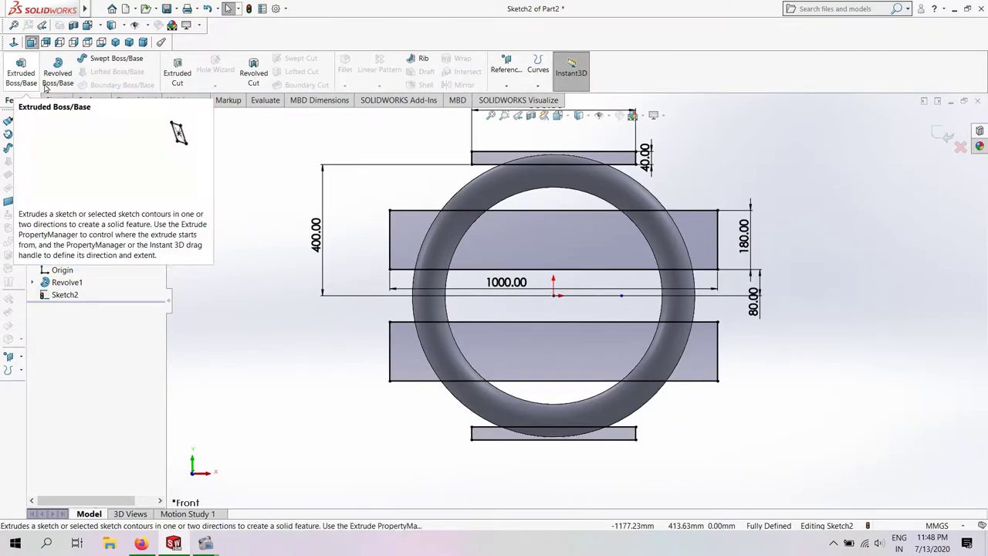
left_click(176, 69)
left_click(100, 234)
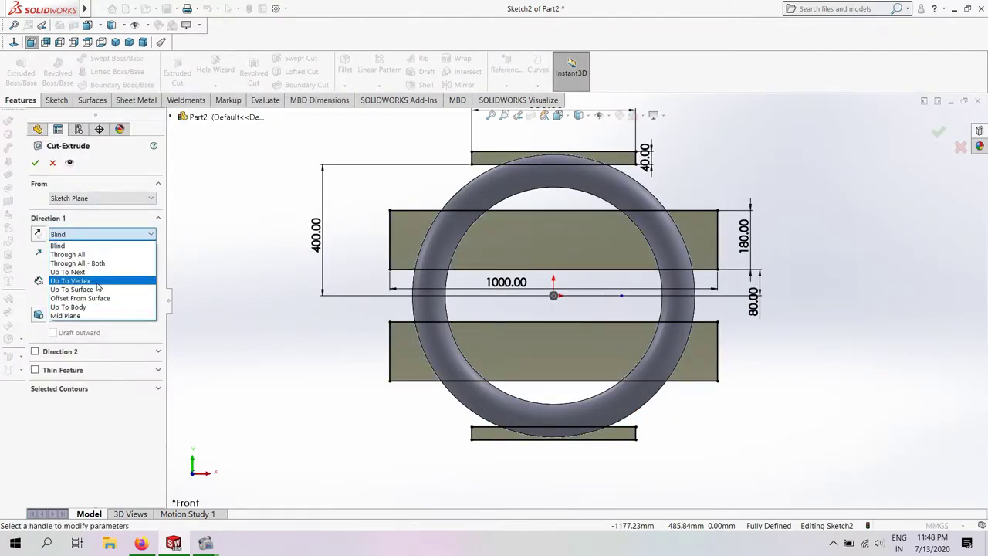
left_click(77, 264)
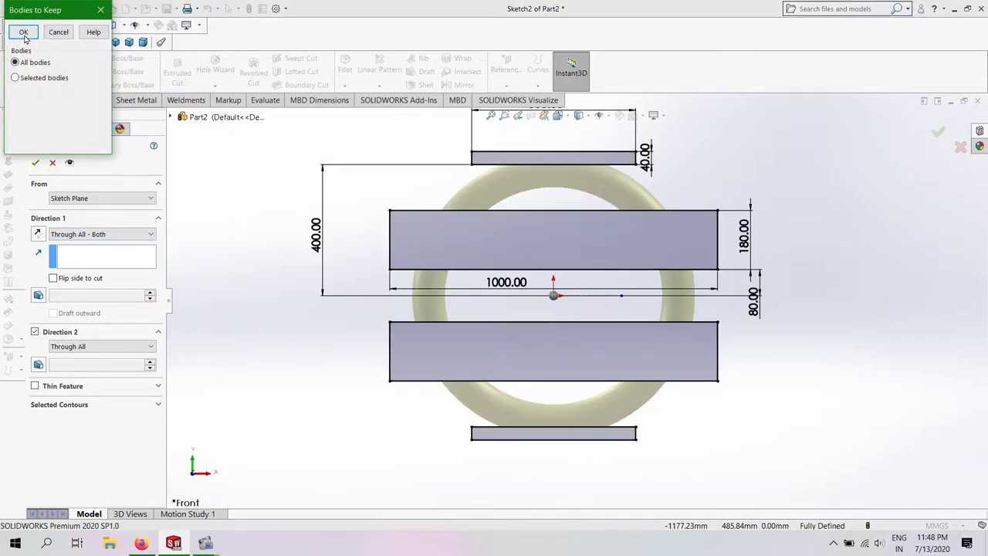
left_click(24, 33)
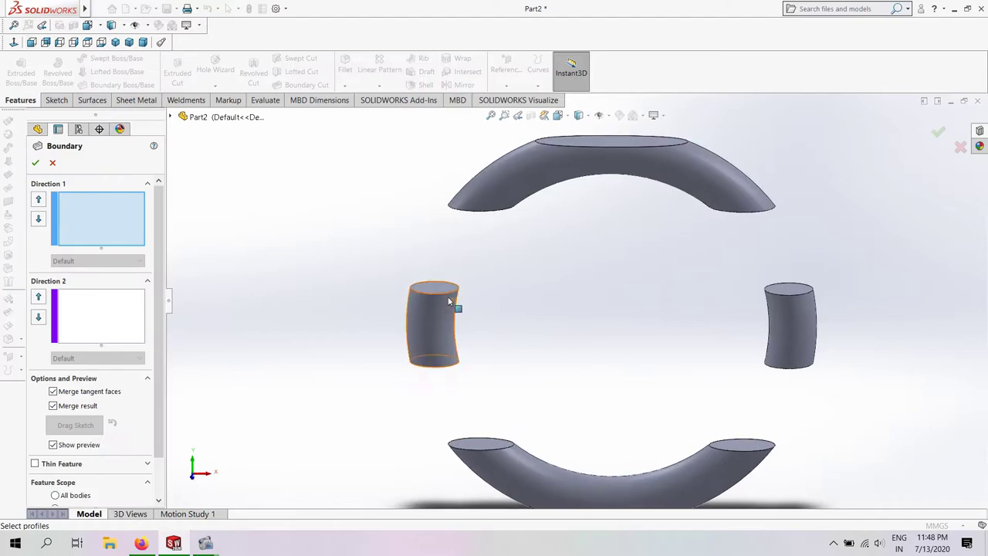
- Bridge the left piece's top end face to the top arc with a boundary boss, aligning connectors
left_click(438, 285)
left_click(478, 203)
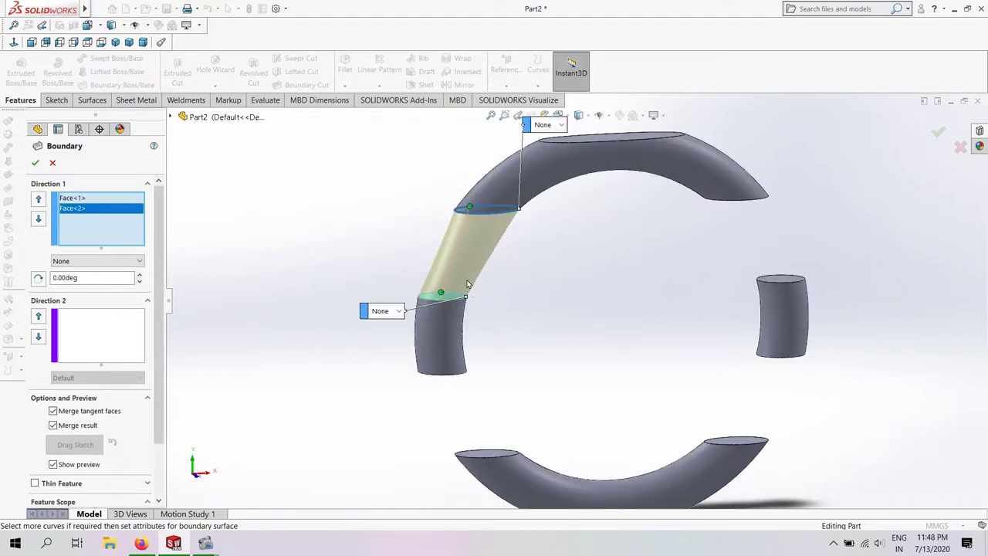
middle_click_drag(468, 252, 421, 390)
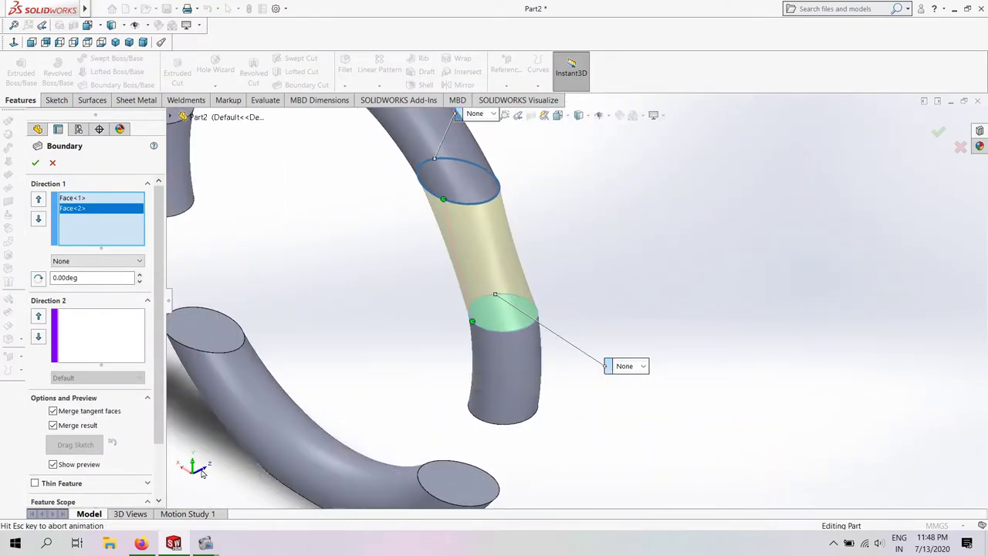
key("ctrl+1")
scroll(440, 285, "down", 2)
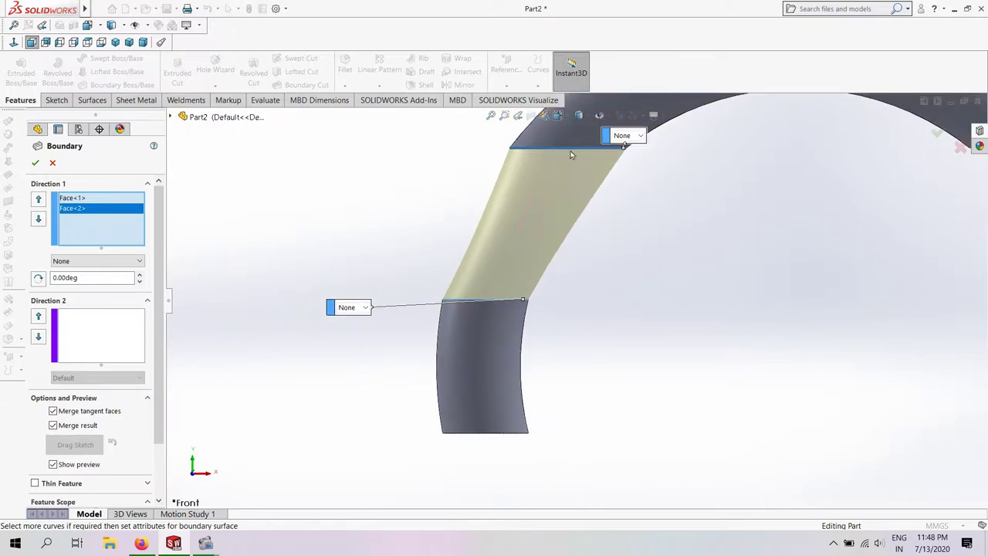
mouse_move(572, 155)
left_mouse_down()
mouse_move(566, 181)
mouse_move(538, 152)
left_mouse_up()
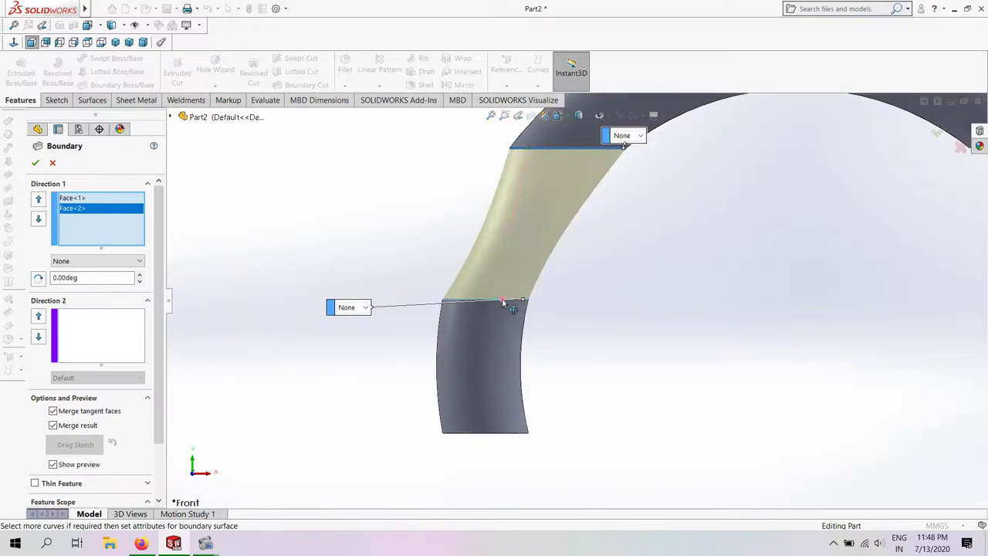
left_click(35, 163)
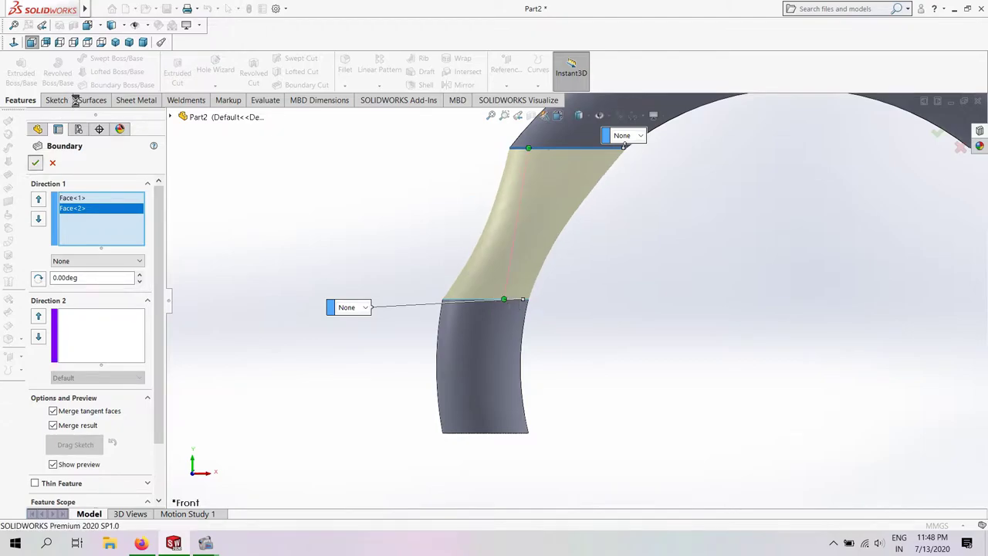
- Add a second boundary boss joining the two end faces of the lower gap
left_click(116, 84)
mouse_move(490, 432)
middle_mouse_down()
mouse_move(612, 425)
mouse_move(569, 340)
mouse_move(573, 417)
mouse_move(639, 388)
middle_mouse_up()
left_click(613, 425)
left_click(569, 339)
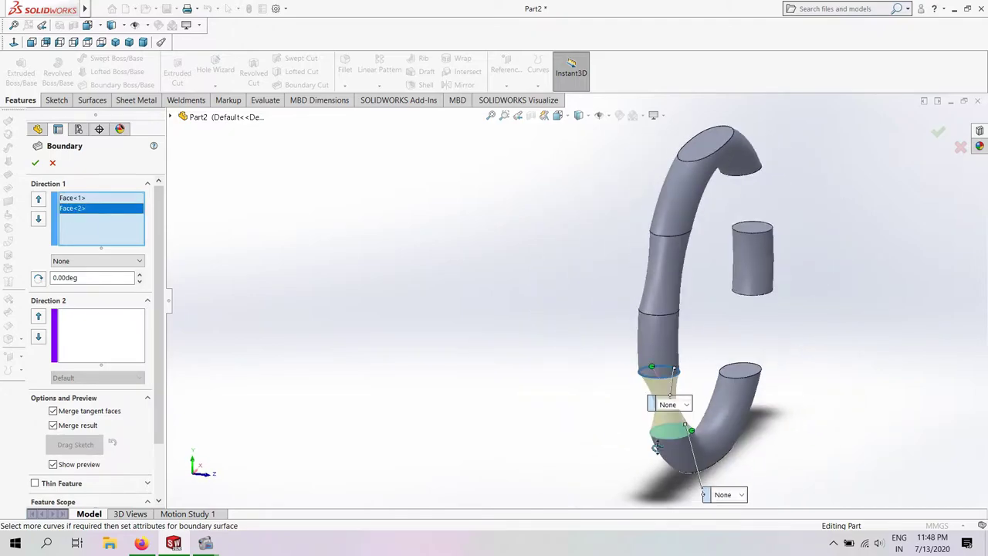
key("Return")
key("ctrl+1")
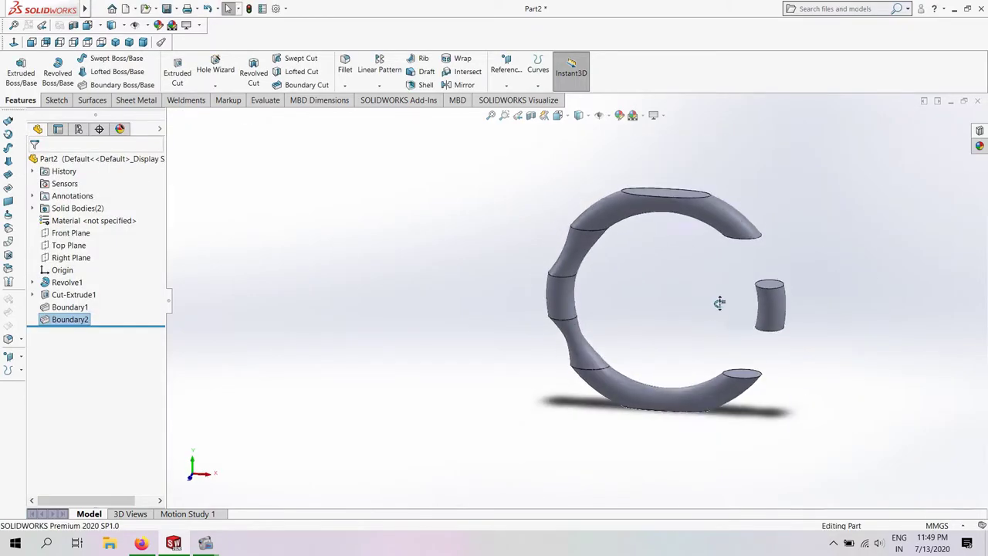
- Add a third boundary boss from the top arc's free end to the small cylinder's top face
left_click(100, 90)
middle_click_drag(742, 258, 724, 126)
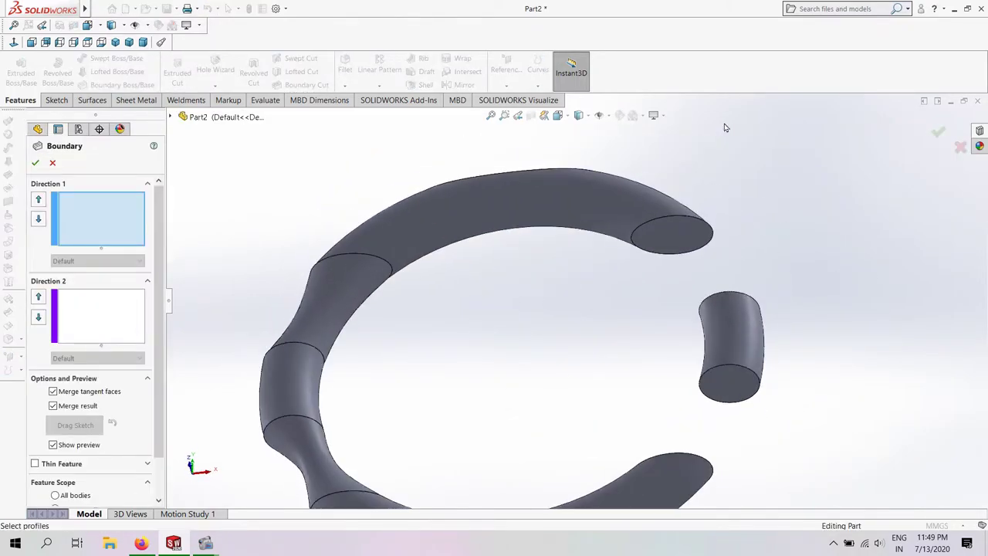
left_click(699, 240)
middle_click_drag(697, 260, 678, 261)
left_click(678, 261)
key("ctrl+1")
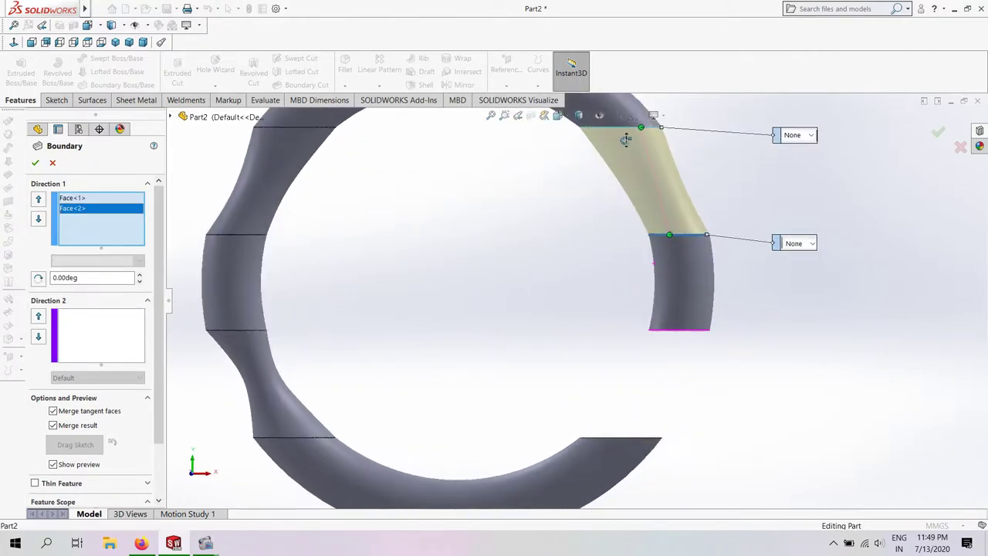
scroll(646, 244, "down", 2)
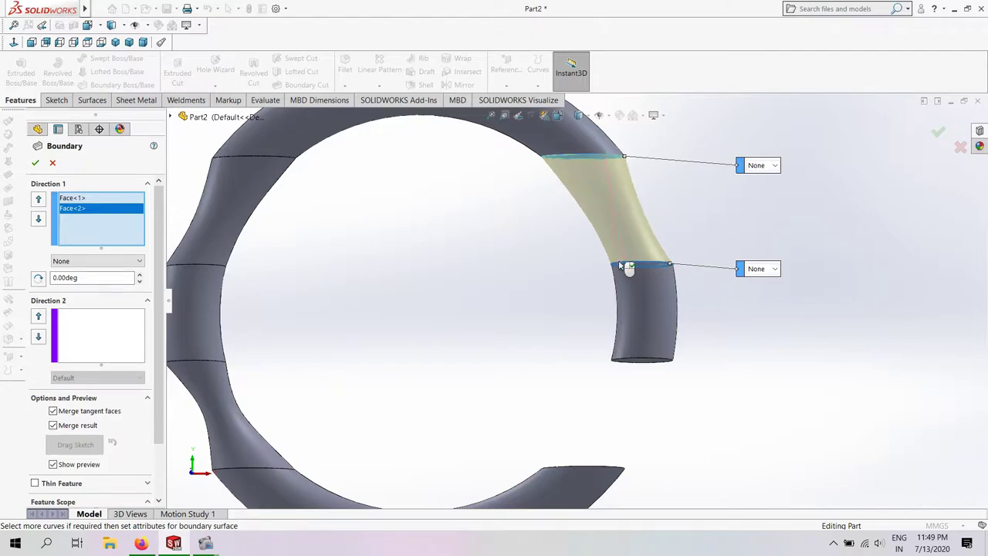
left_click(35, 163)
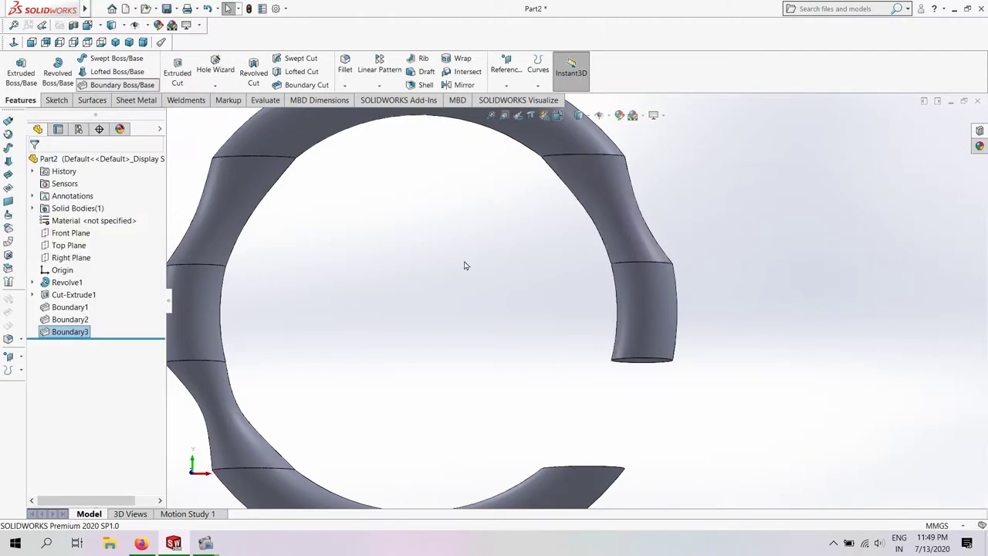
- Bridge the cylinder's lower end face to the lower piece, adjusting the lower connector point
key("Return")
left_click(637, 355)
middle_click_drag(637, 356, 592, 490)
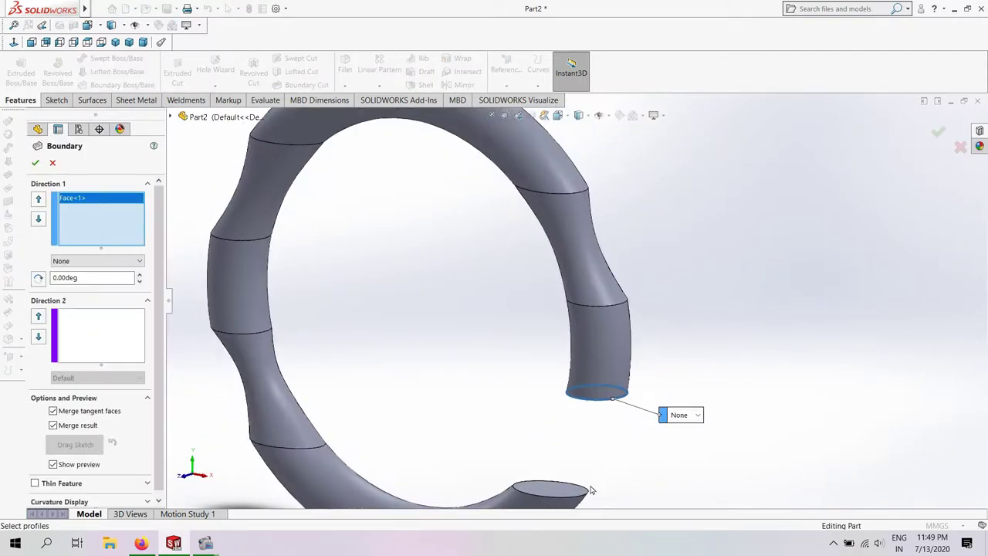
left_click(549, 491)
key("ctrl+1")
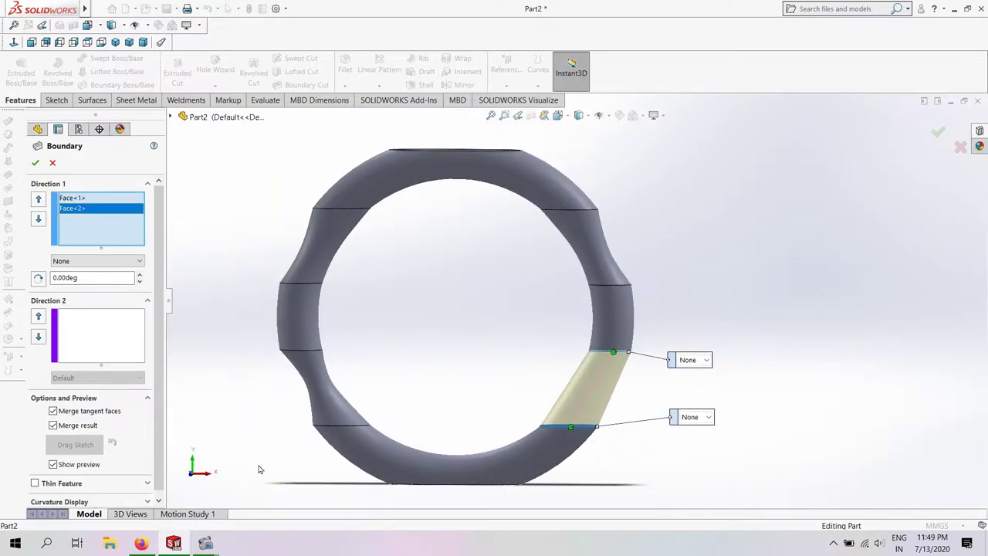
key("ctrl+1")
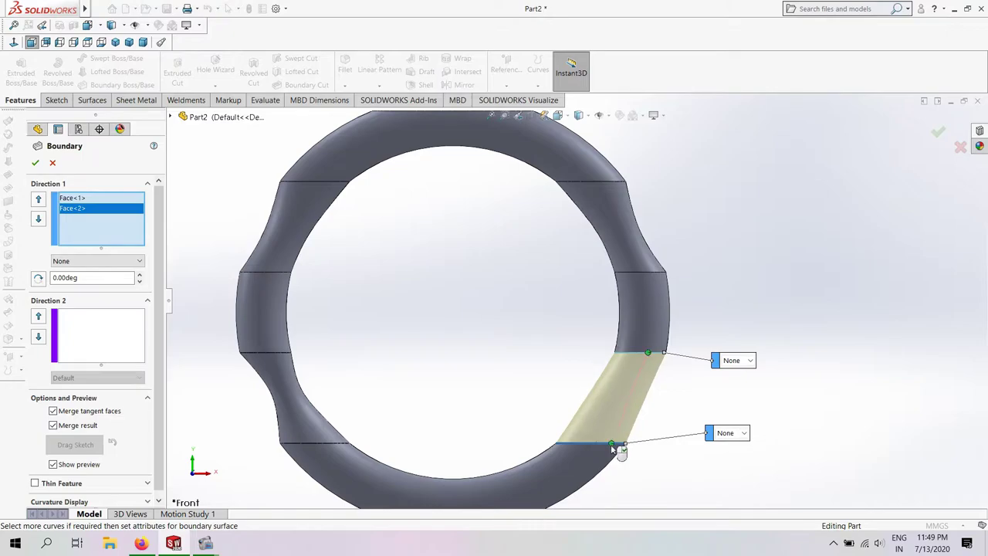
mouse_move(611, 445)
left_mouse_down()
mouse_move(588, 444)
mouse_move(616, 446)
left_mouse_up()
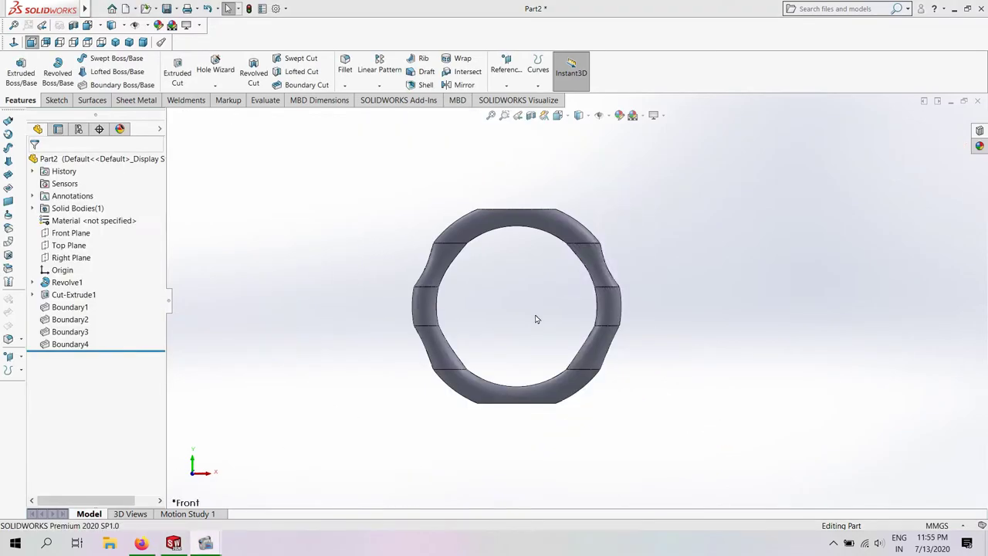
scroll(537, 319, "down", 2)
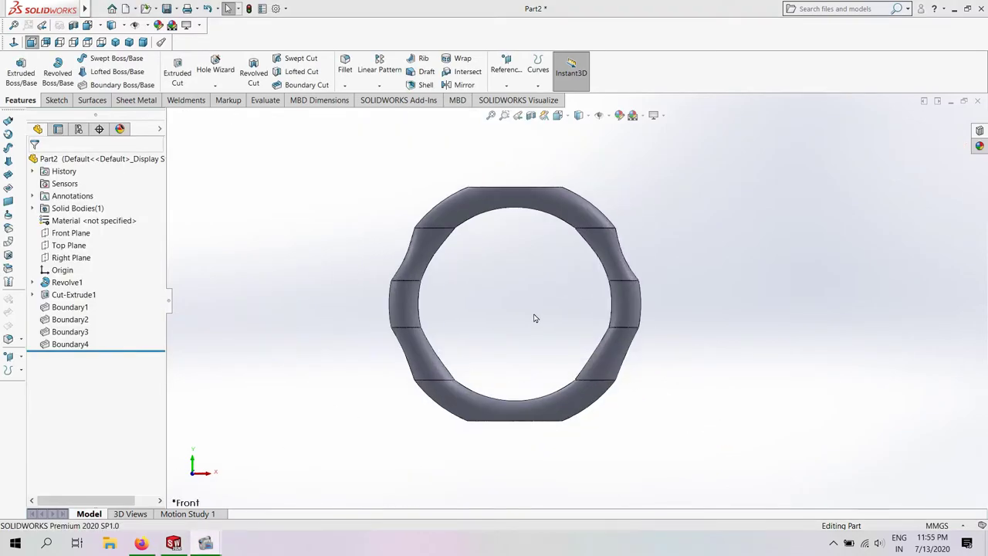
- On the Front Plane, sketch a center rectangle centred on the origin
left_click(70, 232)
left_click(77, 218)
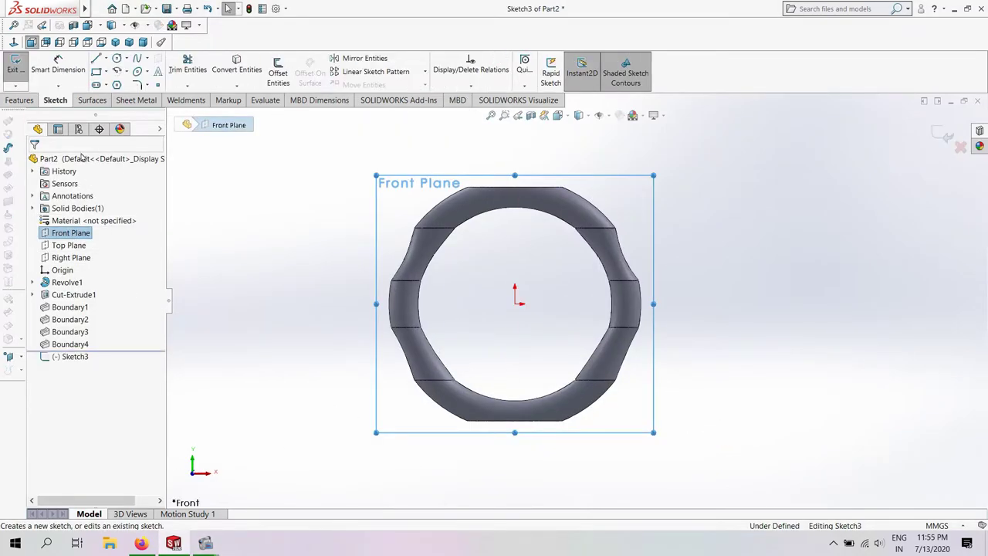
left_click(96, 72)
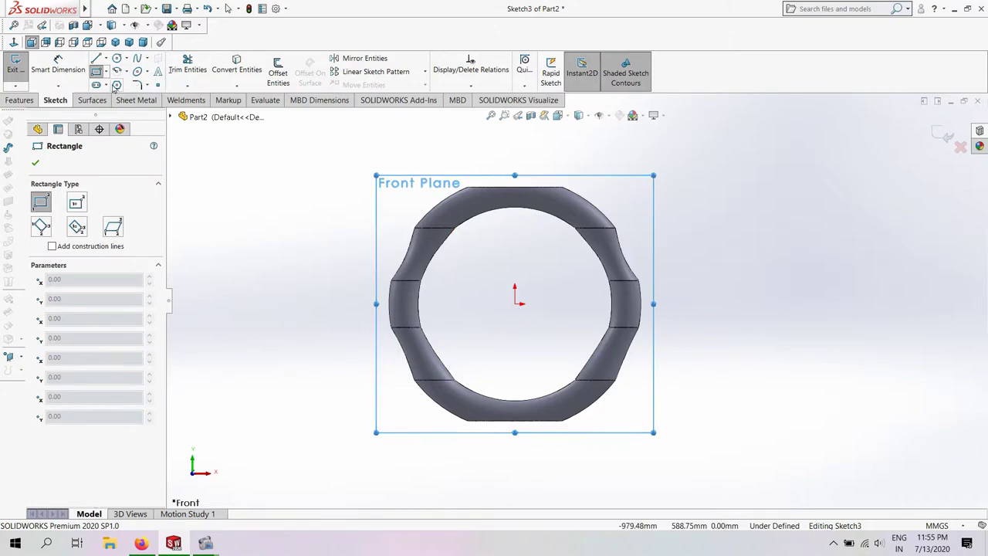
left_click(106, 71)
left_click(117, 103)
left_click(515, 303)
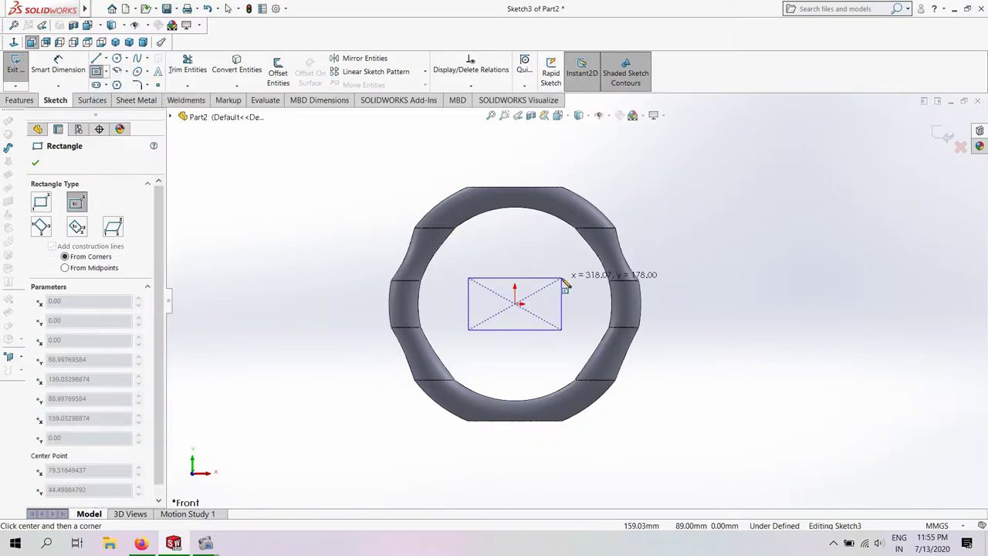
left_click(562, 279)
- Dimension the rectangle 185 mm high and 315 mm wide
left_click(58, 66)
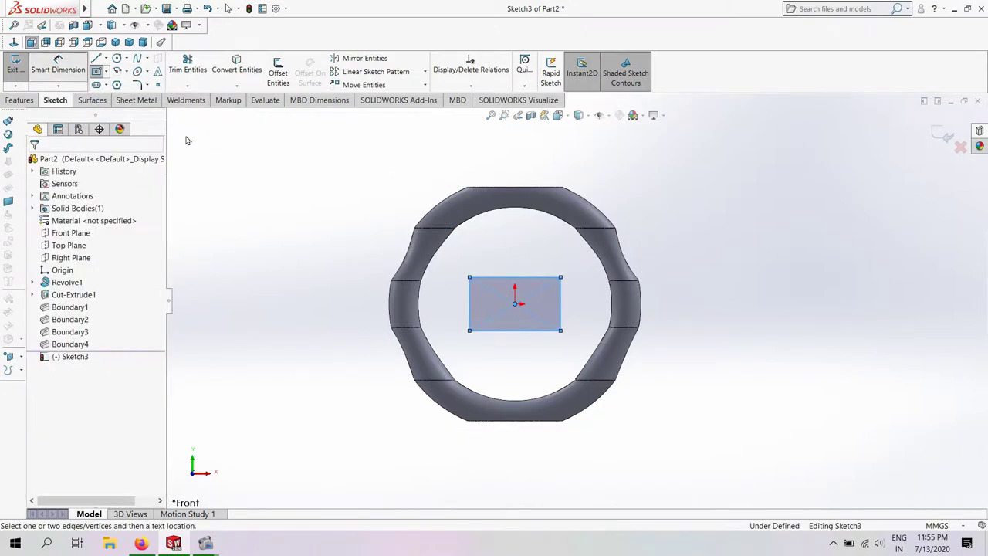
left_click(468, 304)
left_click(454, 307)
type("185")
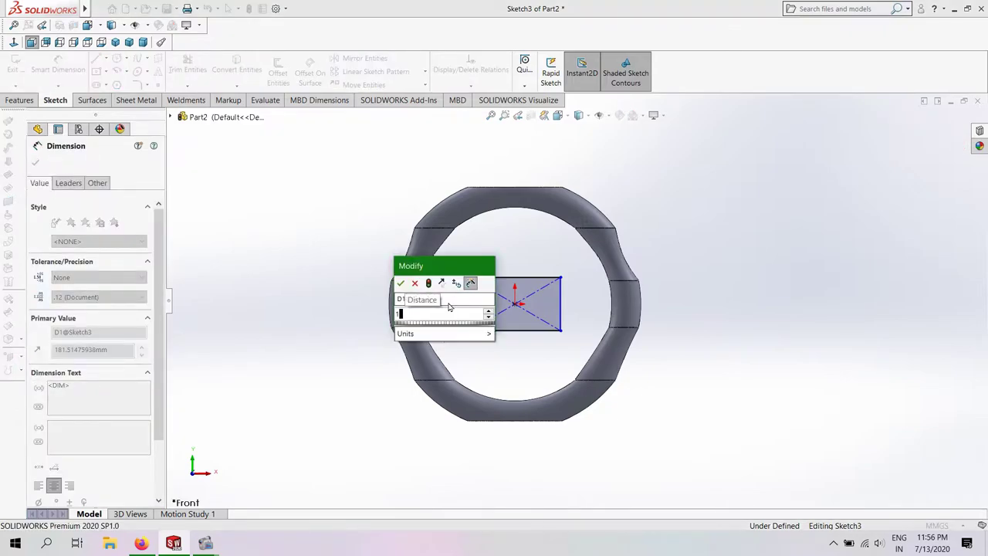
key("Return")
left_click(491, 276)
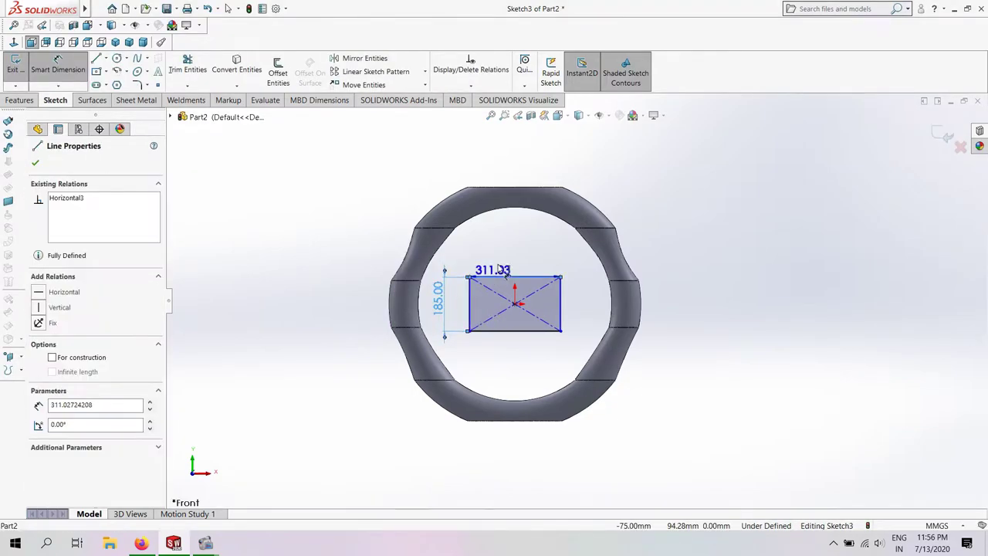
left_click(498, 259)
type("315")
key("Return")
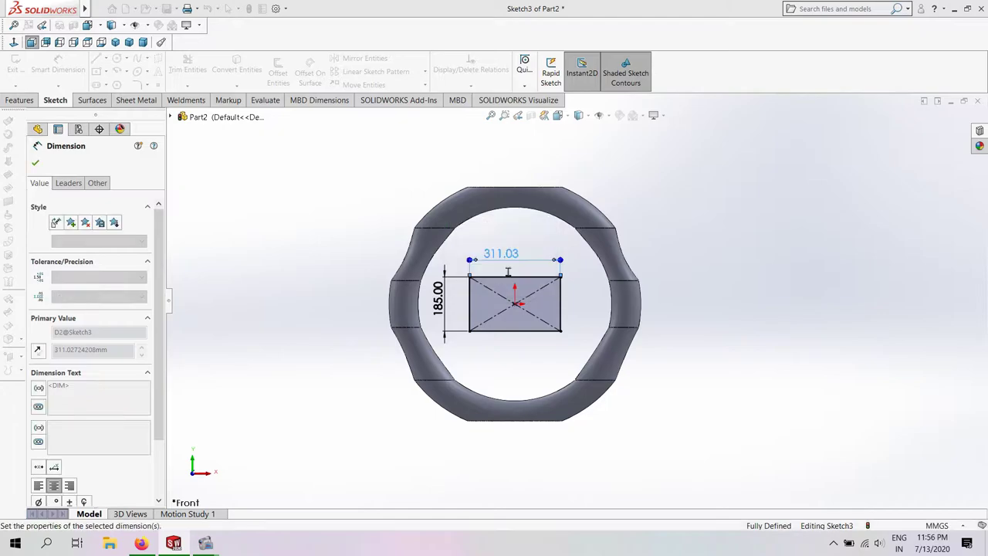
- Boss-extrude the rectangle 100 mm reversed, plus 50 mm Blind in Direction 2
left_click(20, 100)
left_click(28, 85)
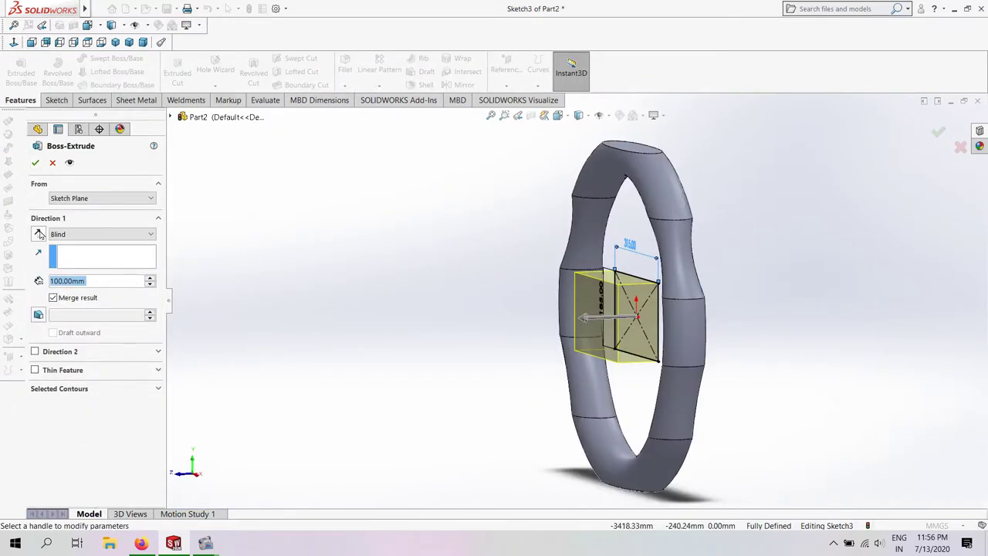
left_click(39, 234)
left_click(75, 352)
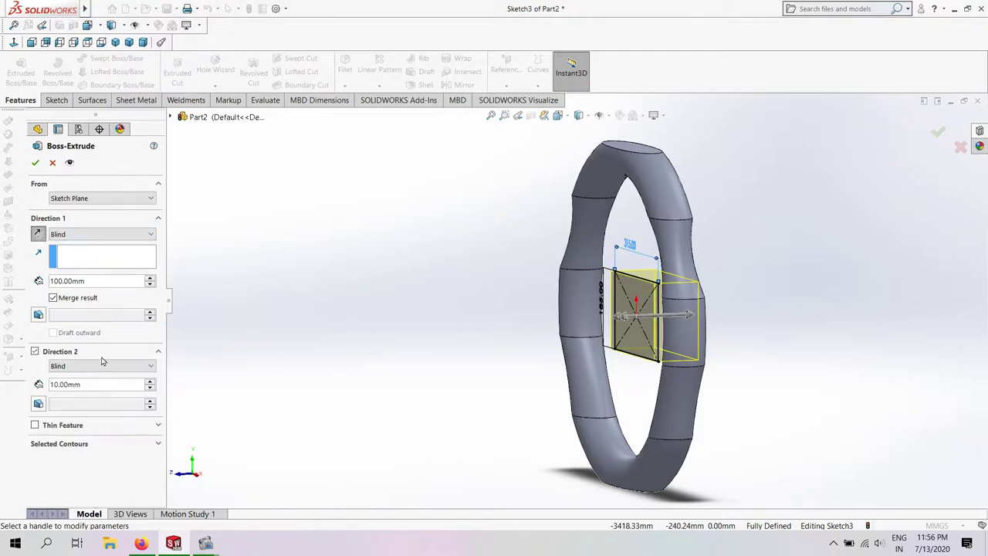
left_click_drag(618, 323, 529, 363)
middle_click_drag(530, 364, 247, 393)
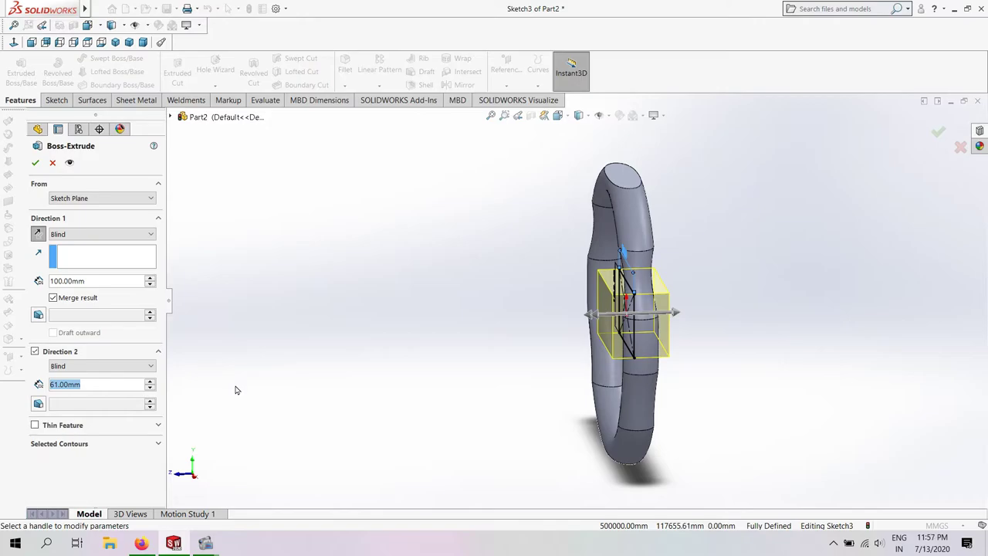
type("30")
key("Return")
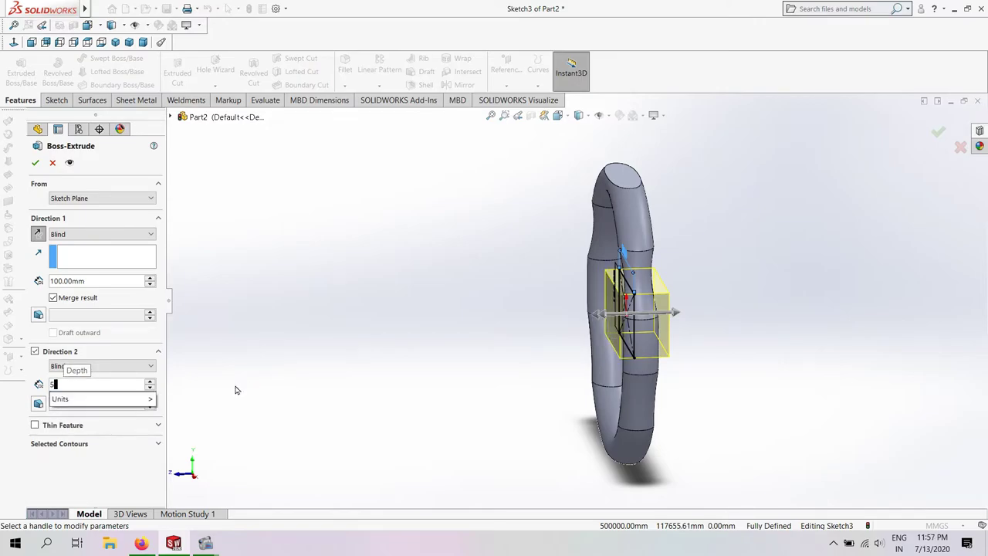
type("50")
key("Return")
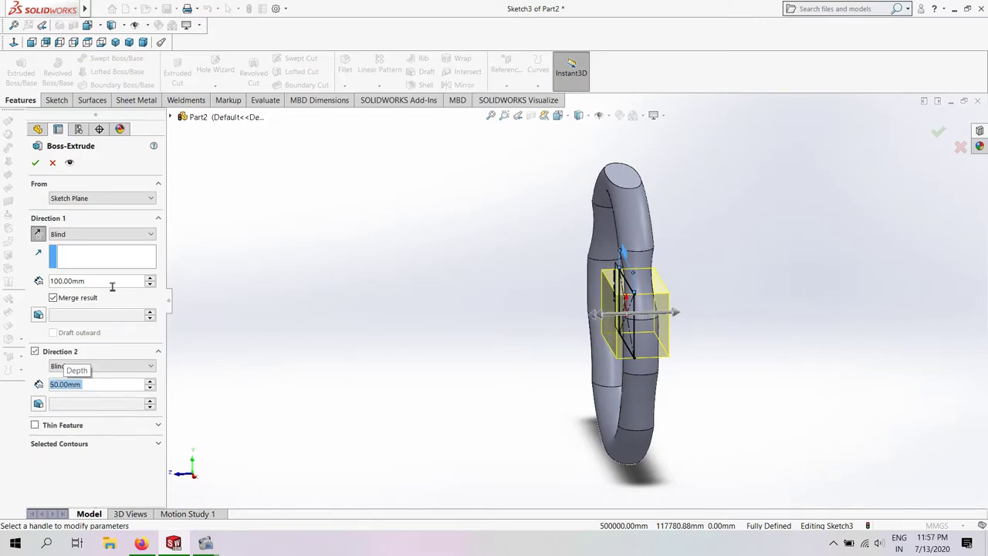
key("Return")
key("ctrl+1")
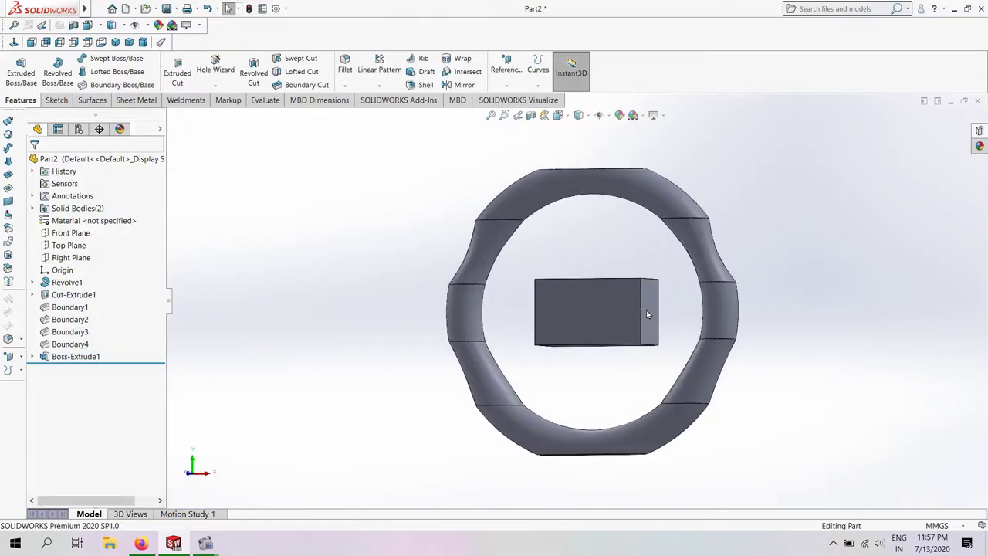
- Sketch a closed triangular notch profile on the hub block's right face
left_click(653, 308)
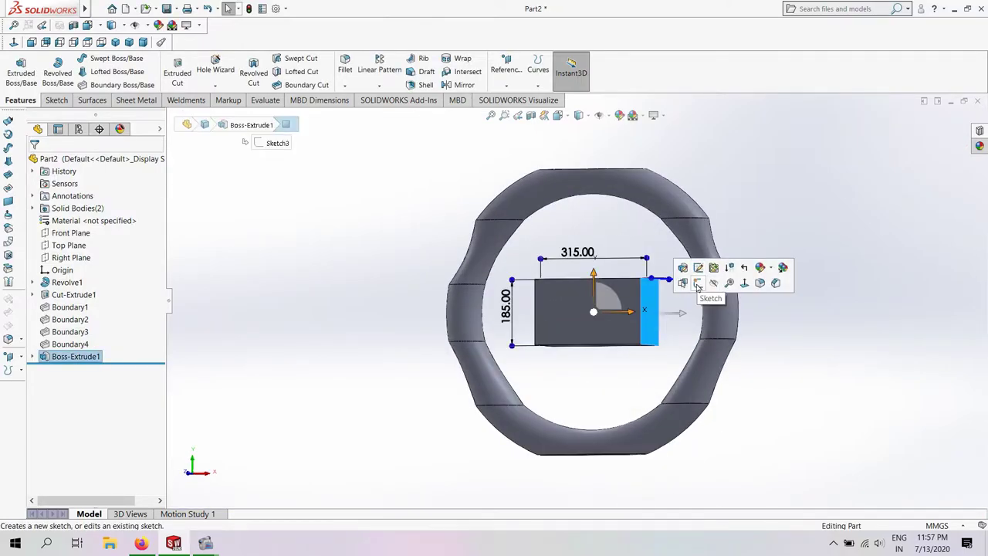
left_click(698, 284)
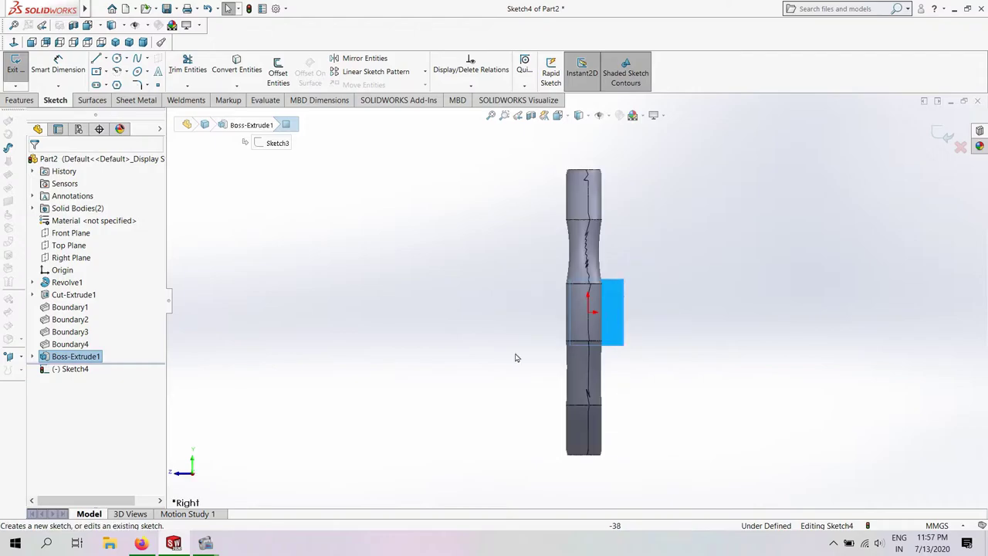
scroll(626, 281, "down", 2)
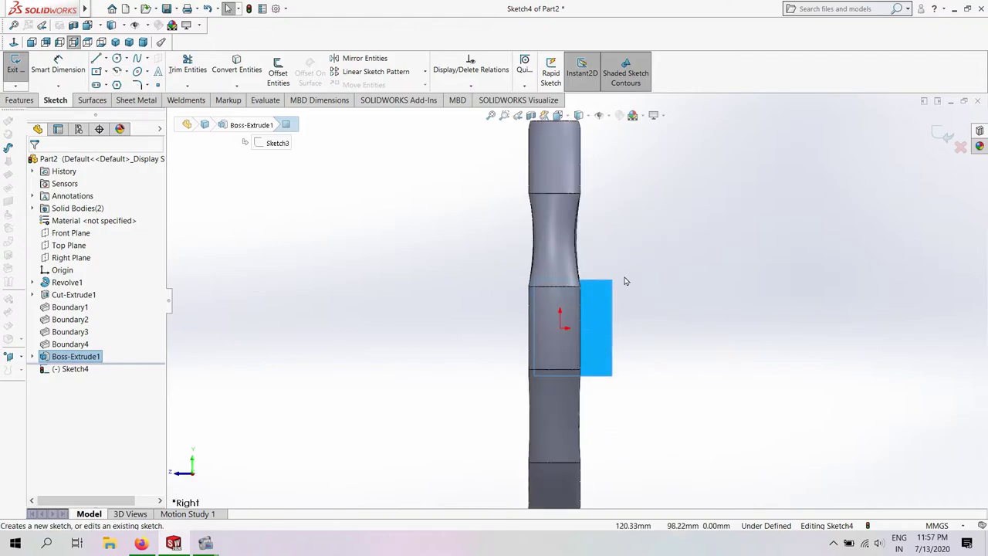
left_click(531, 115)
left_click(35, 163)
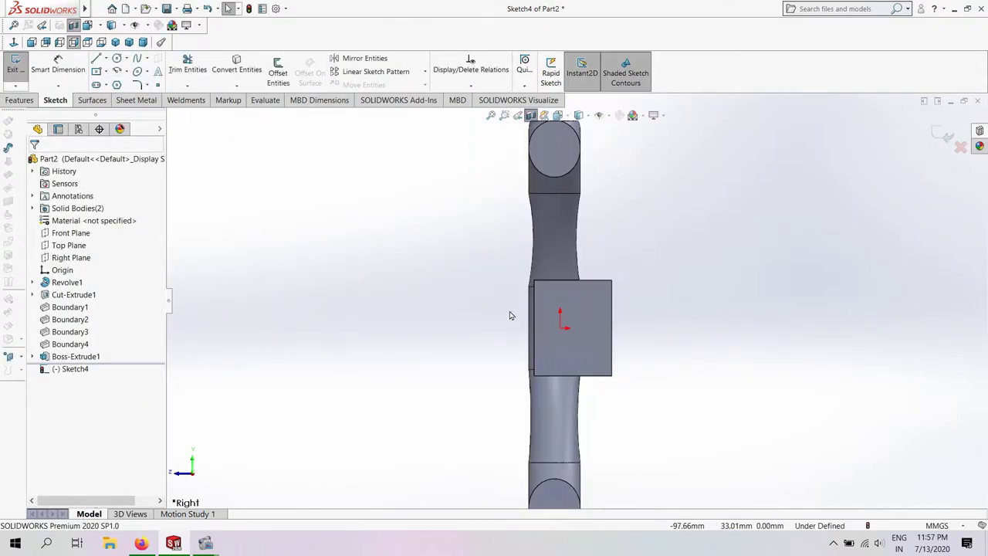
left_click(95, 59)
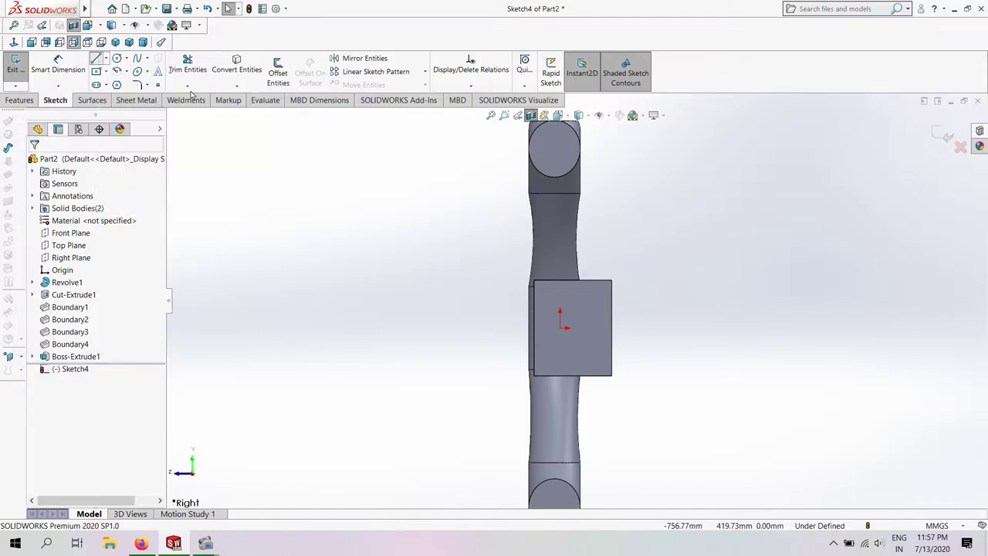
left_click(534, 283)
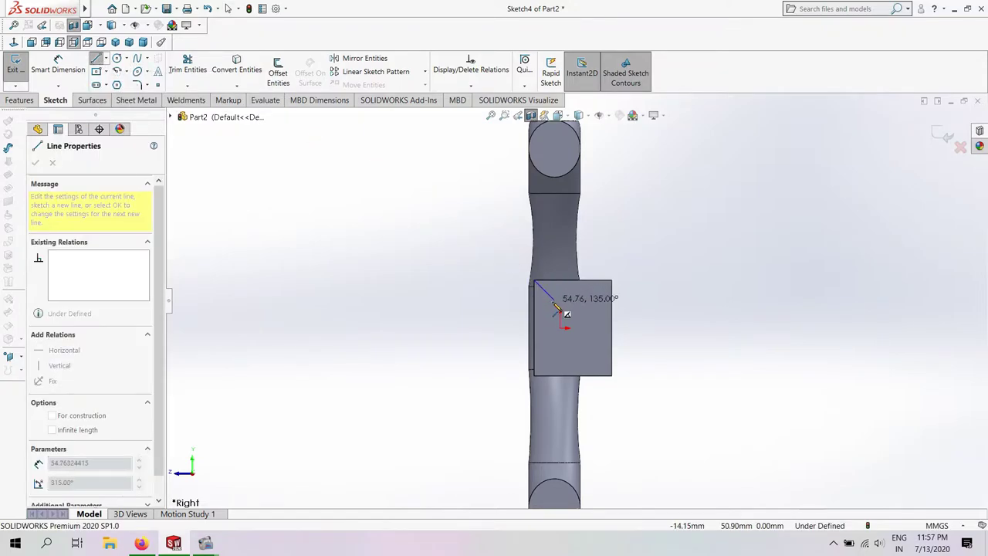
left_click(553, 303)
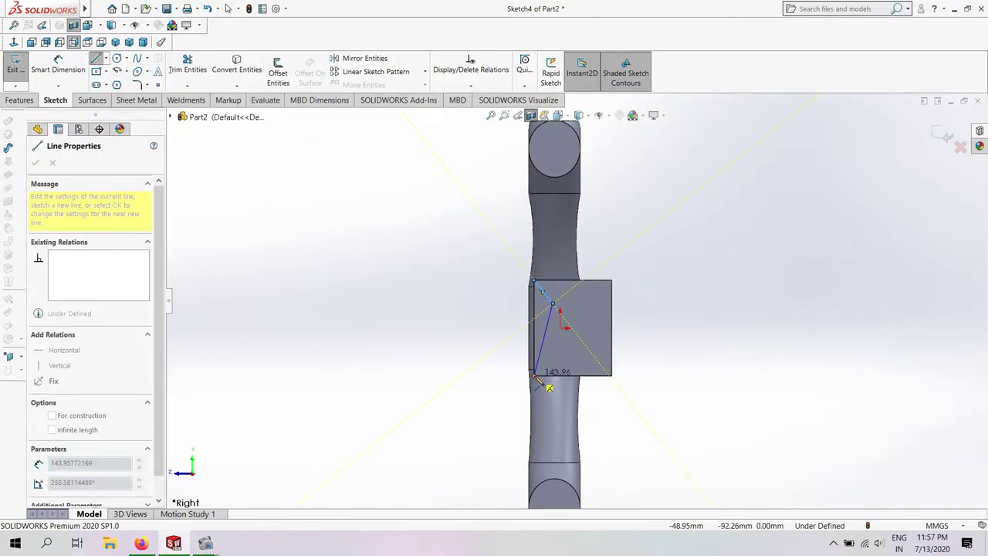
left_click(533, 376)
left_click(534, 283)
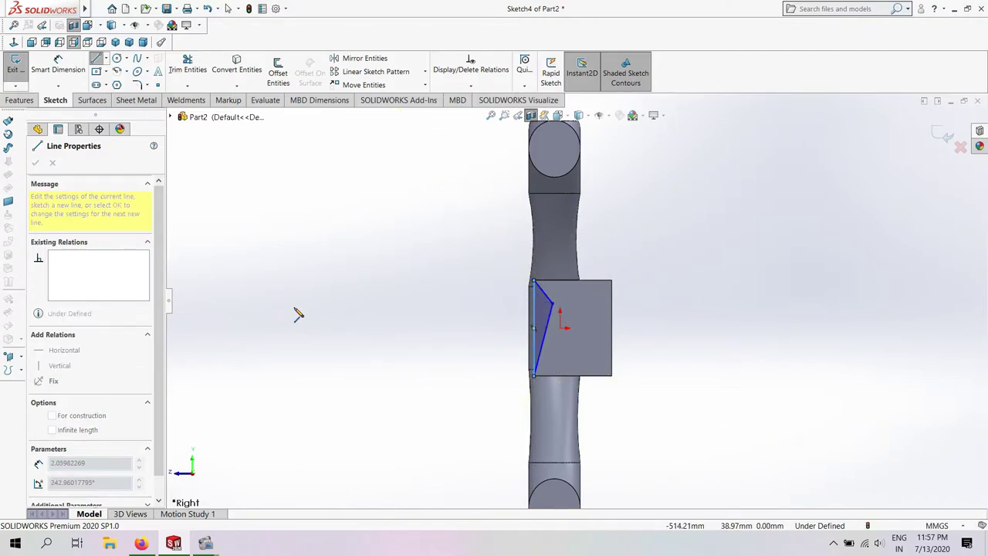
- Extruded-cut the triangle Up To Surface, ending at the block's far face
left_click(11, 101)
left_click(27, 75)
left_click(53, 162)
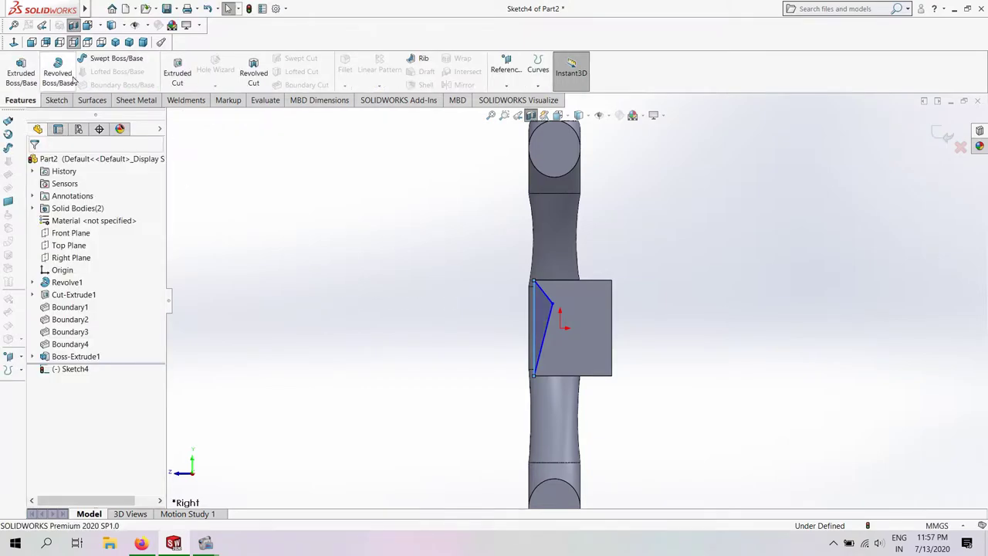
left_click(183, 72)
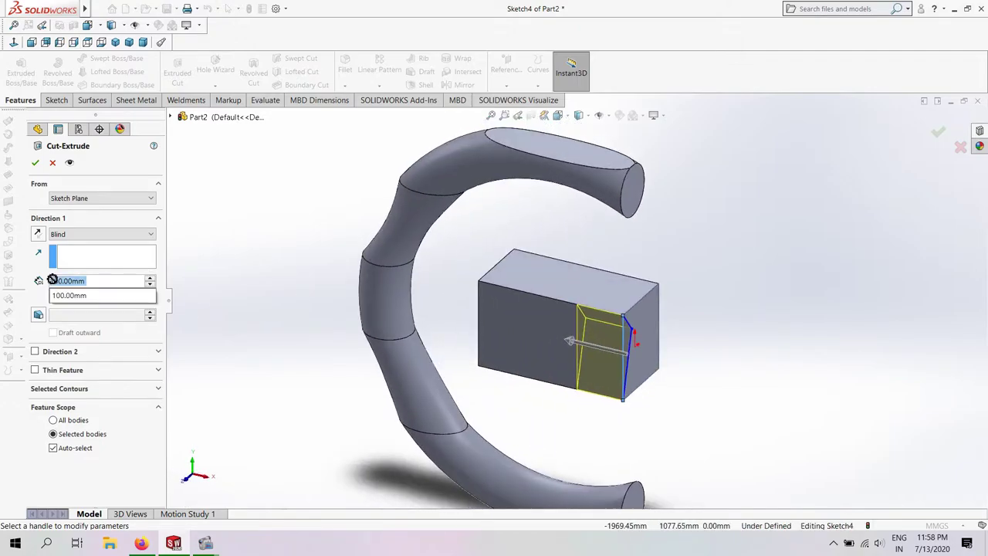
left_click(99, 234)
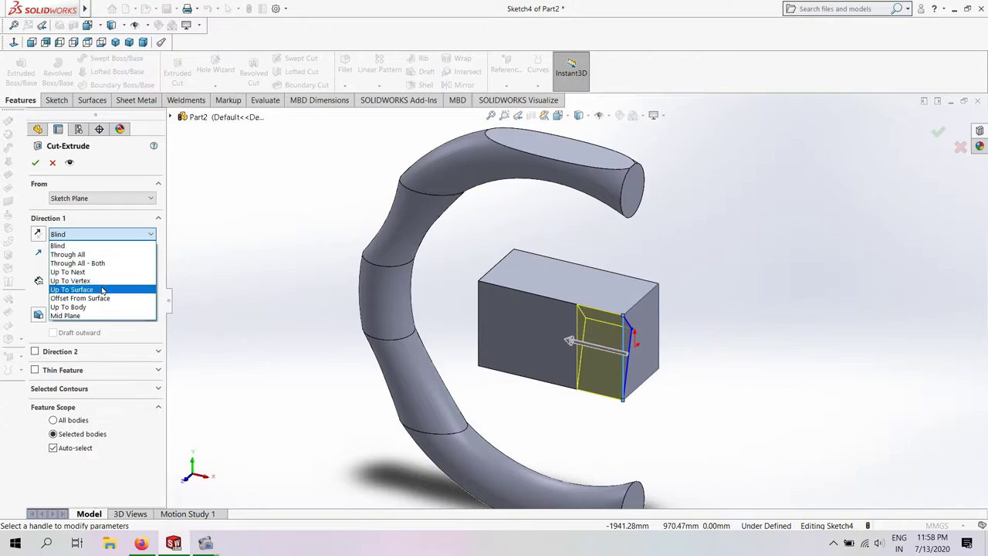
left_click(102, 289)
middle_click_drag(437, 340, 452, 324)
left_click(452, 324)
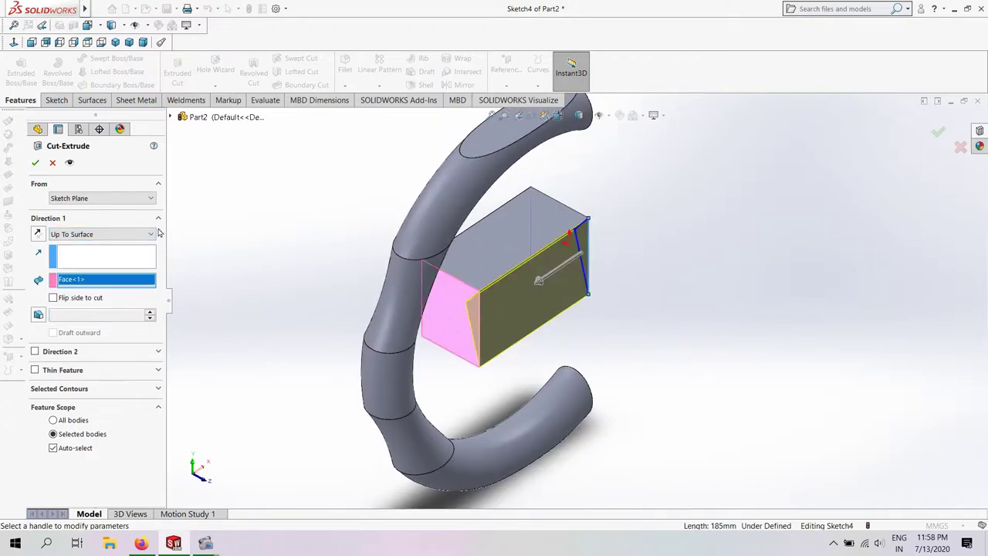
left_click(34, 163)
scroll(340, 309, "up", 3)
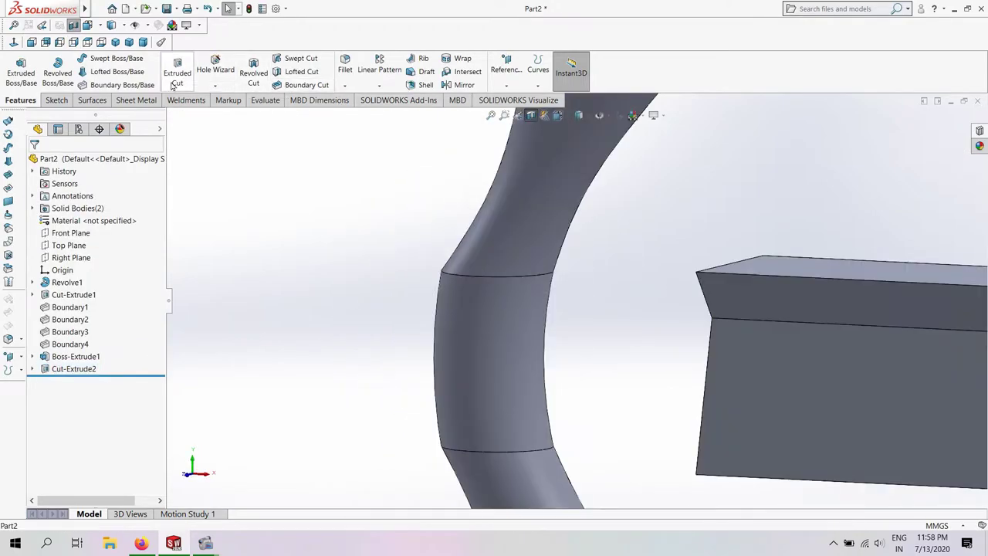
- Round the hub block's top long edge with a 10 mm fillet
left_click(349, 66)
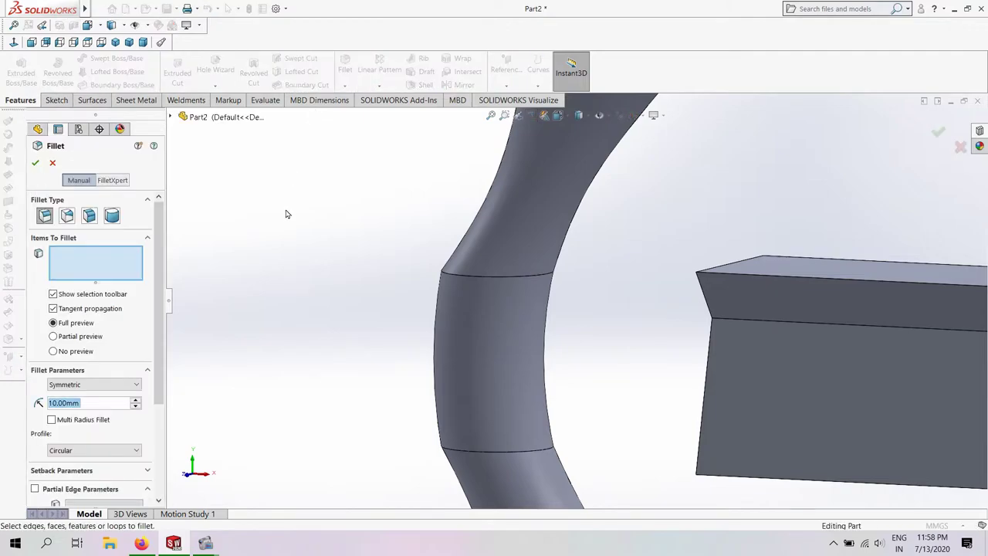
type("5")
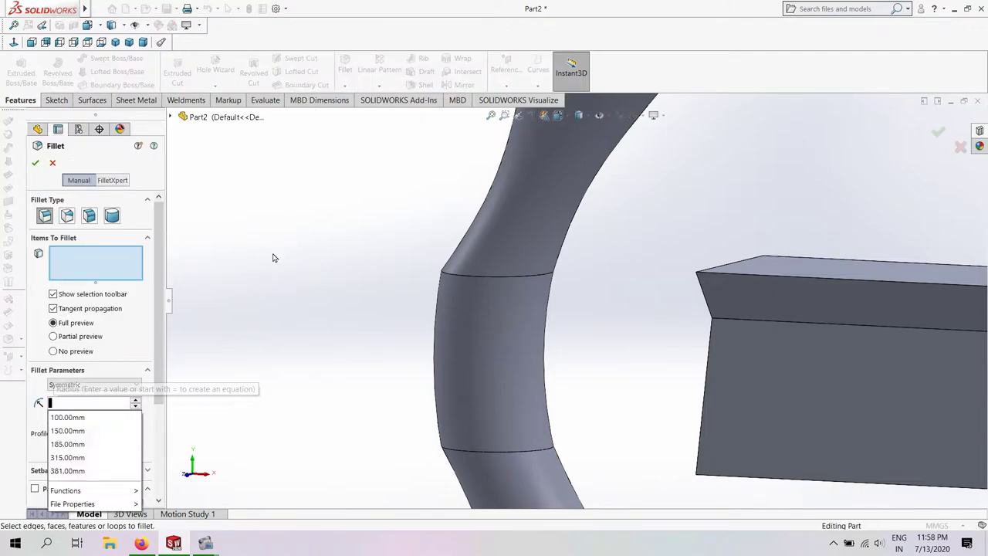
key("Return")
left_click(872, 326)
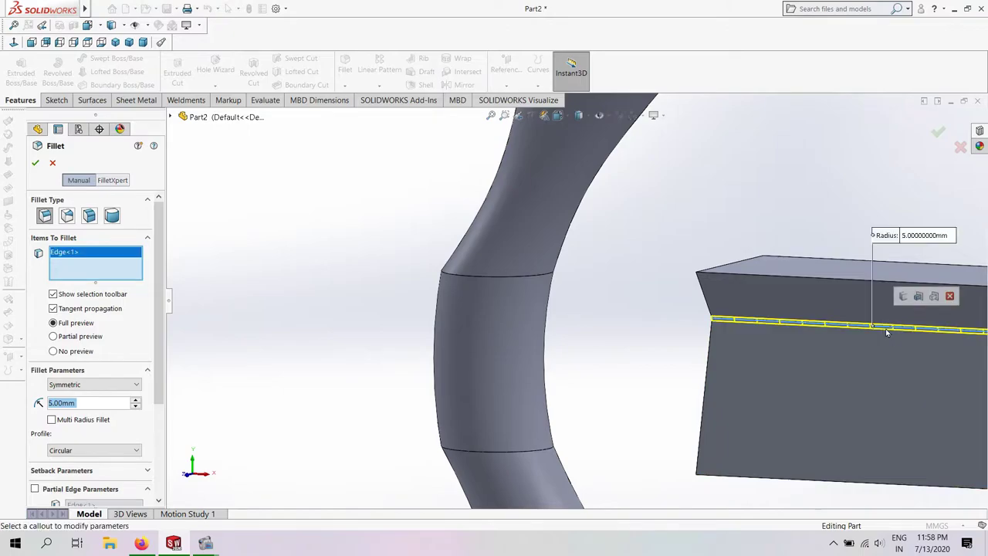
type("10")
key("Return")
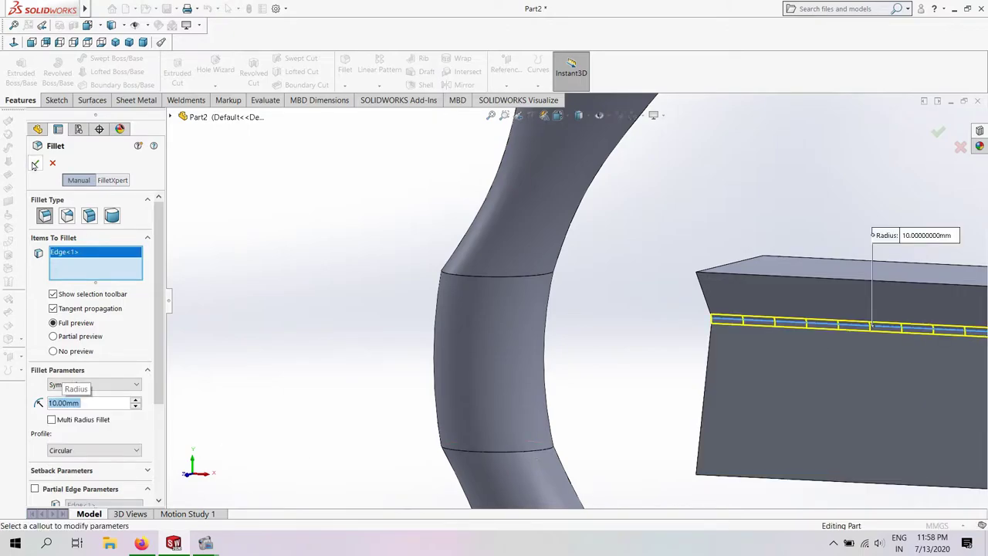
left_click(35, 163)
- Chamfer the notch's upper edge 30 mm × 45°
middle_click_drag(876, 341, 696, 331)
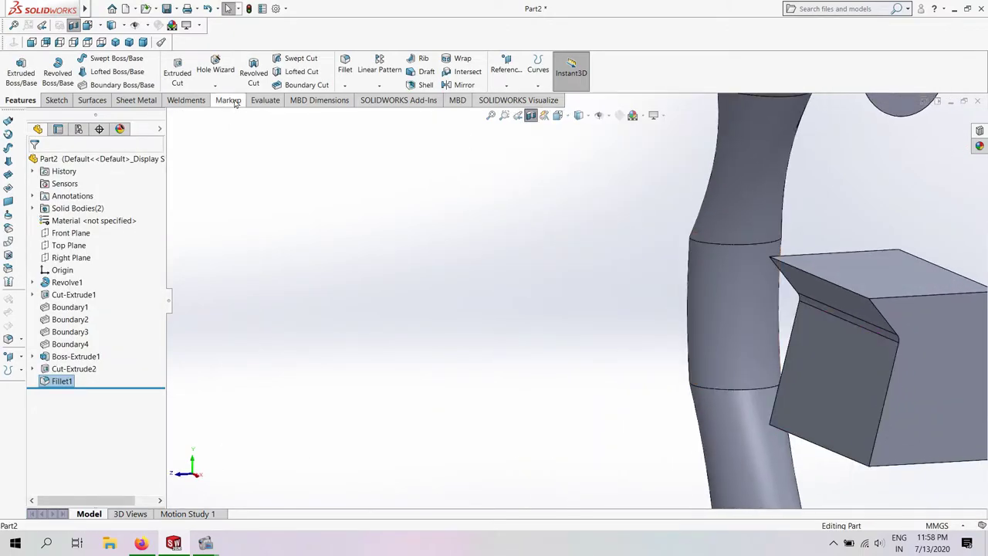
left_click(348, 89)
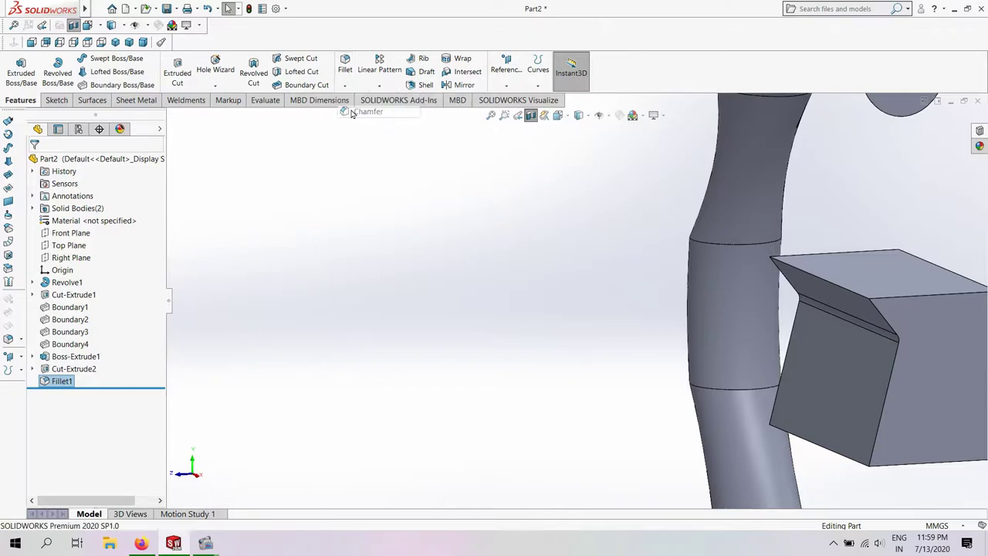
left_click(833, 287)
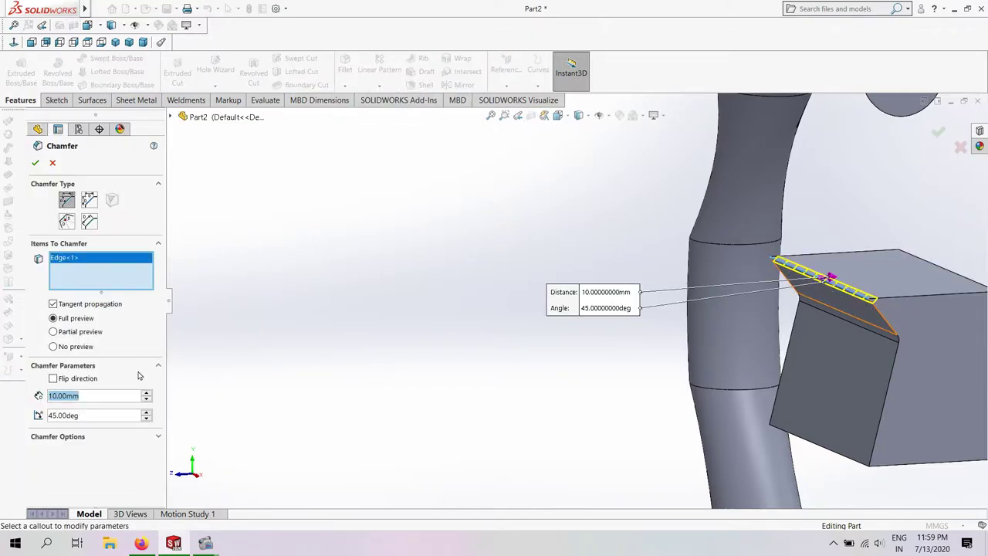
type("30")
key("Return")
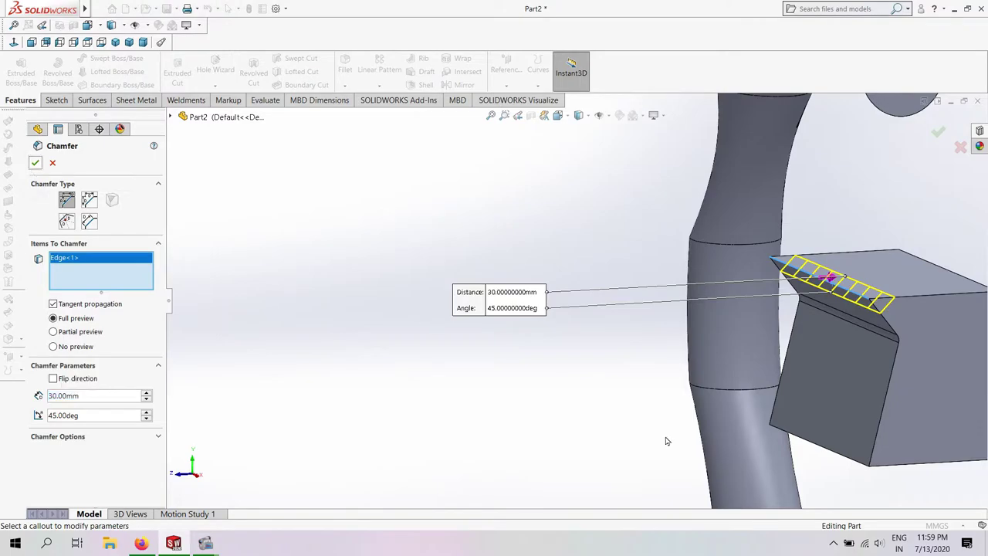
key("Return")
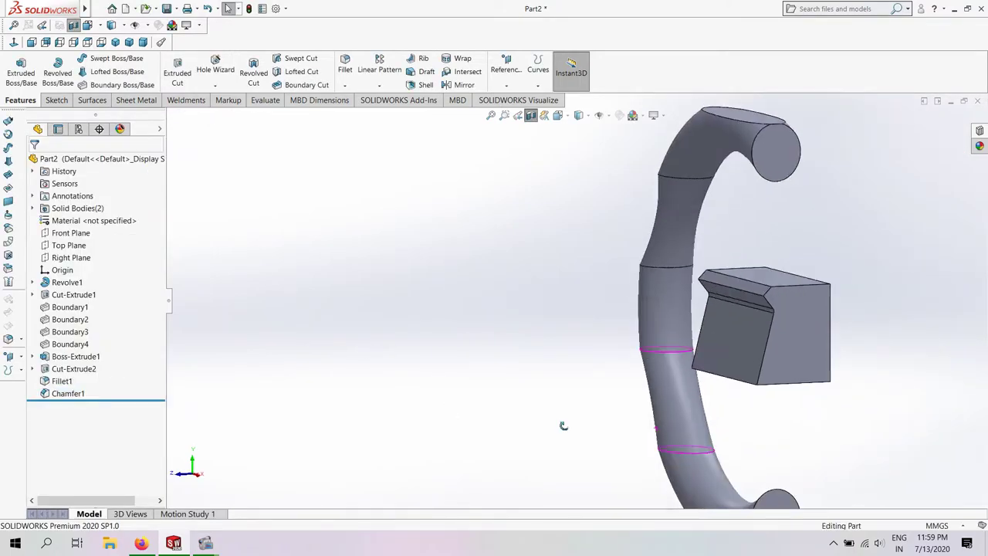
- Return the part to the Front view orientation
middle_click_drag(448, 412, 801, 431)
key("ctrl+1")
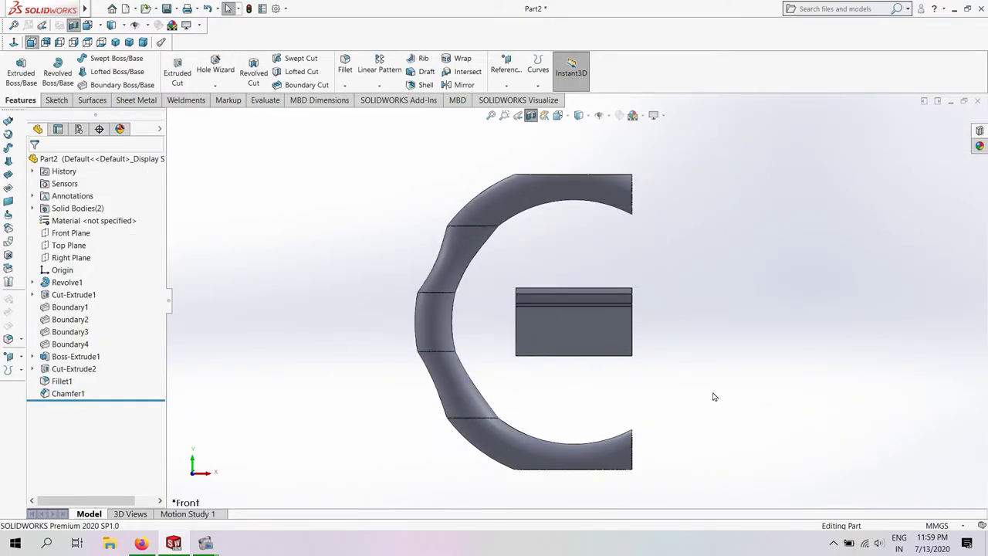
scroll(656, 356, "down", 2)
scroll(640, 353, "down", 1)
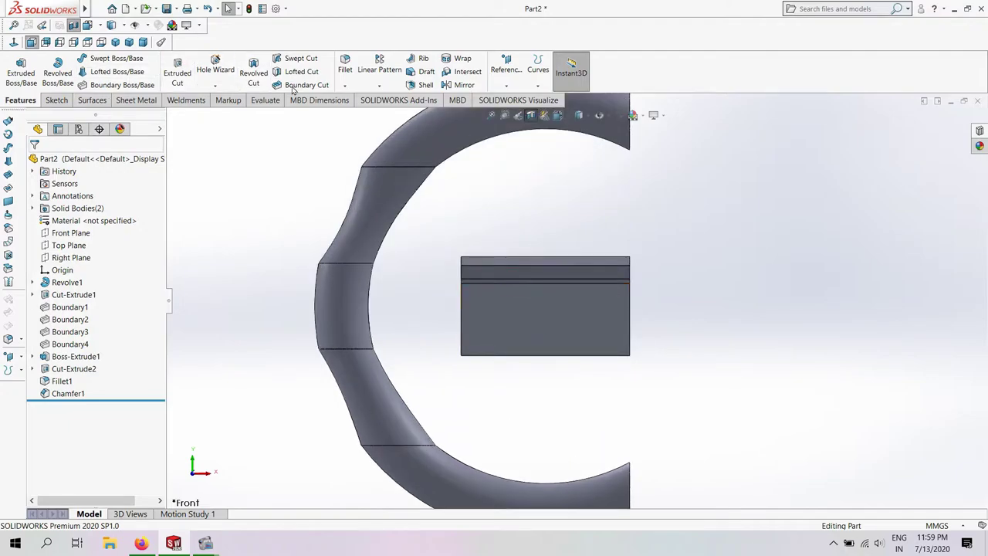
left_click(345, 85)
- Chamfer the hub block's lower front edge 50 mm
left_click(361, 111)
middle_click_drag(529, 386, 486, 364)
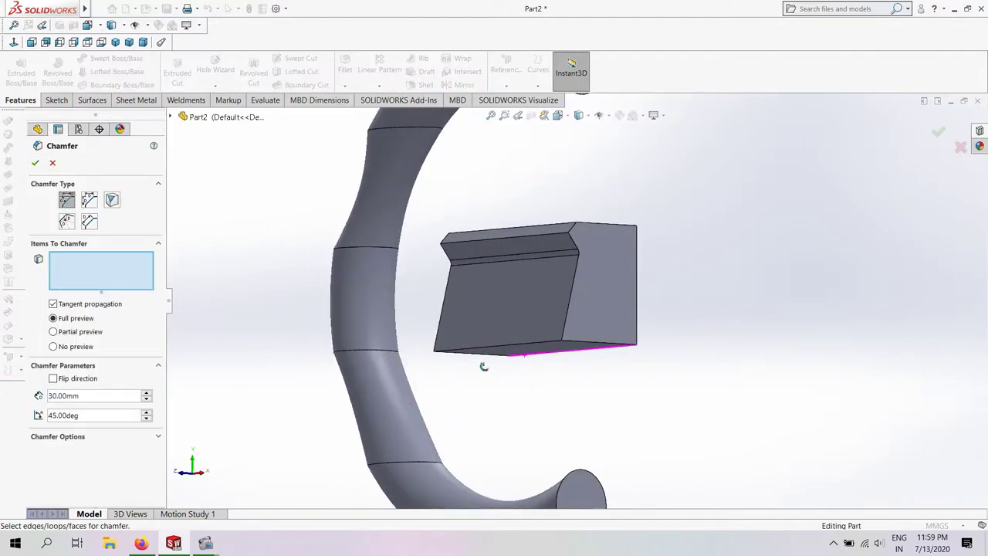
left_click(526, 342)
type("50")
key("Return")
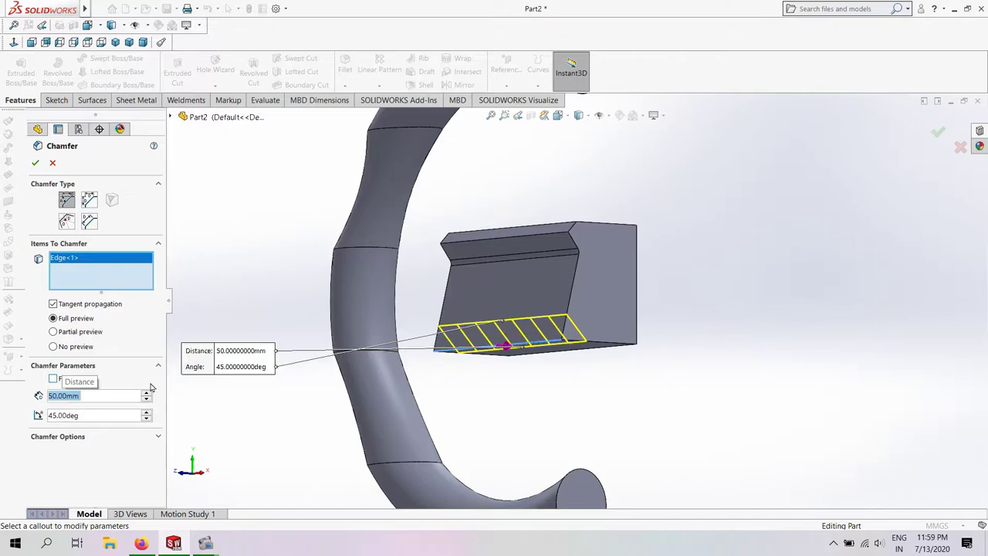
left_click(36, 163)
scroll(464, 282, "down", 5)
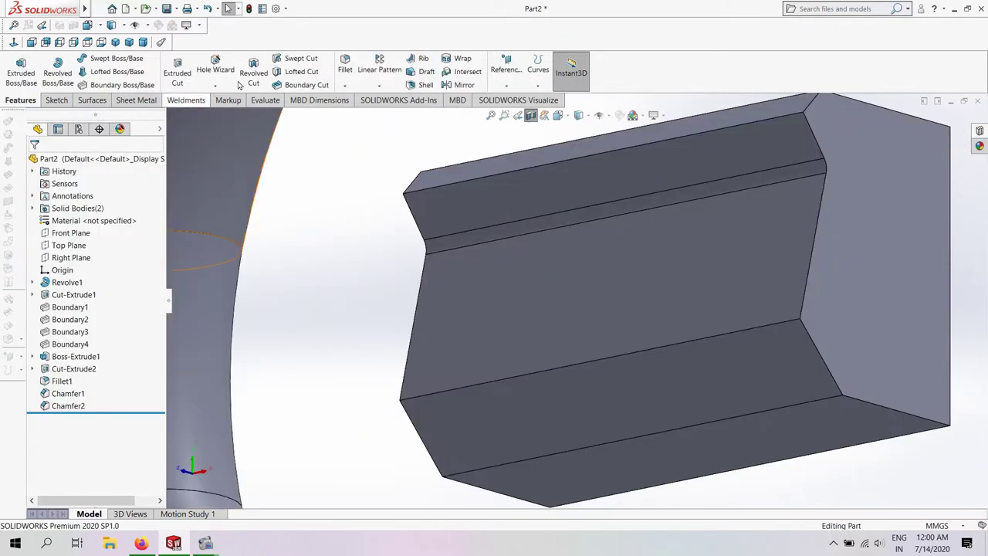
- Fillet the block's lower and upper long edges at 10 mm
left_click(345, 69)
left_click(557, 370)
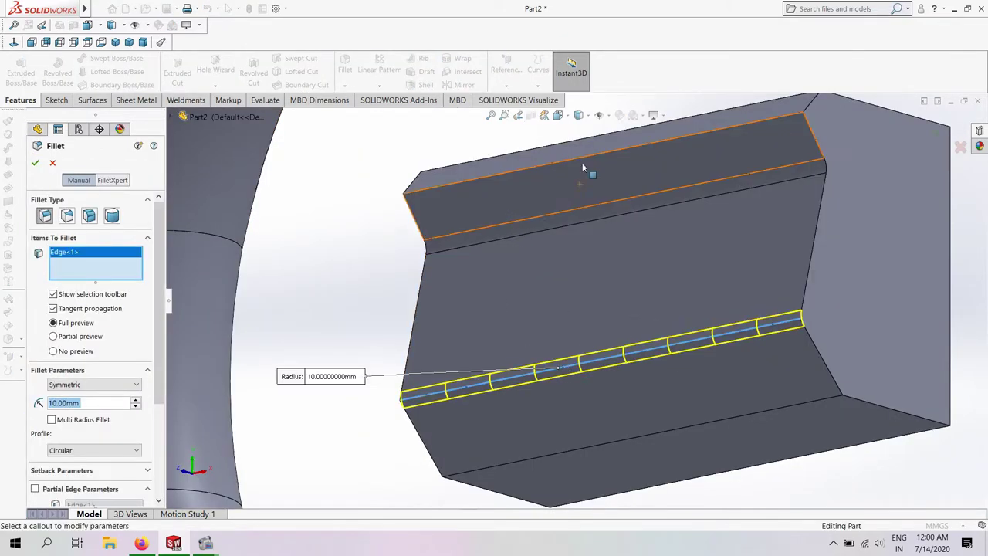
middle_click_drag(579, 160, 729, 230)
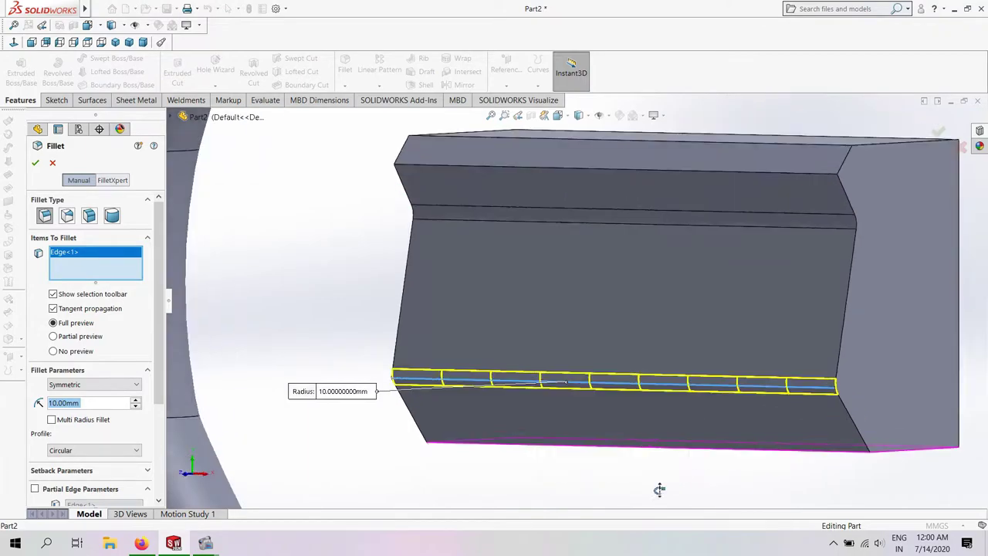
left_click(739, 227)
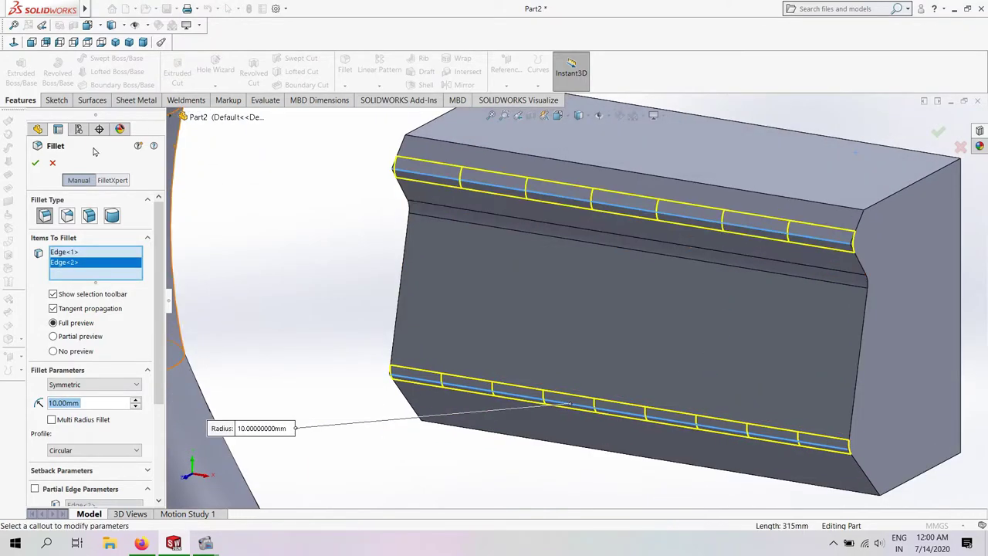
key("Return")
scroll(379, 341, "up", 3)
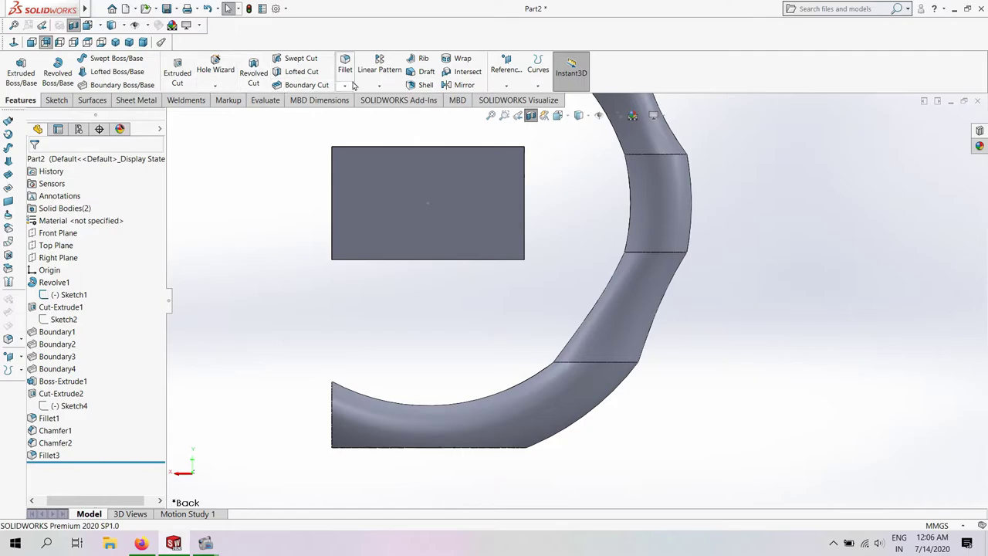
- Start a 45 mm chamfer on the block's top corner edge
left_click(345, 85)
left_click(363, 108)
middle_click_drag(425, 192, 439, 226)
scroll(438, 226, "down", 2)
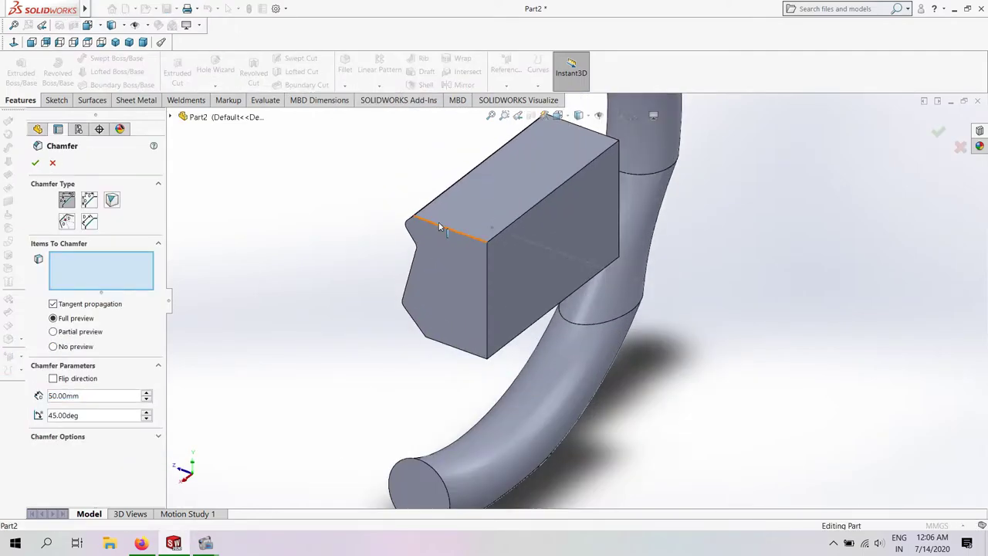
scroll(143, 376, "up", 3)
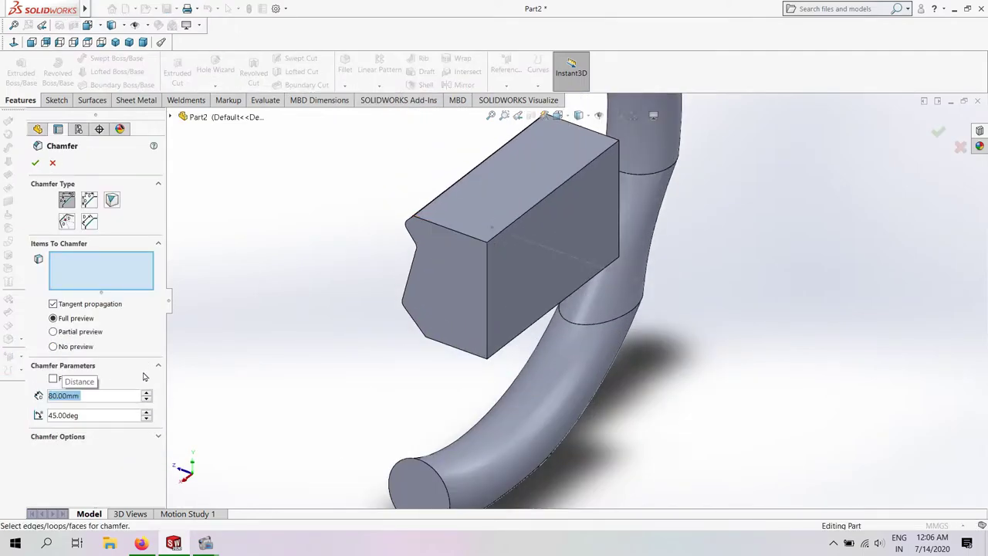
left_click(498, 229)
middle_click_drag(456, 232, 409, 190)
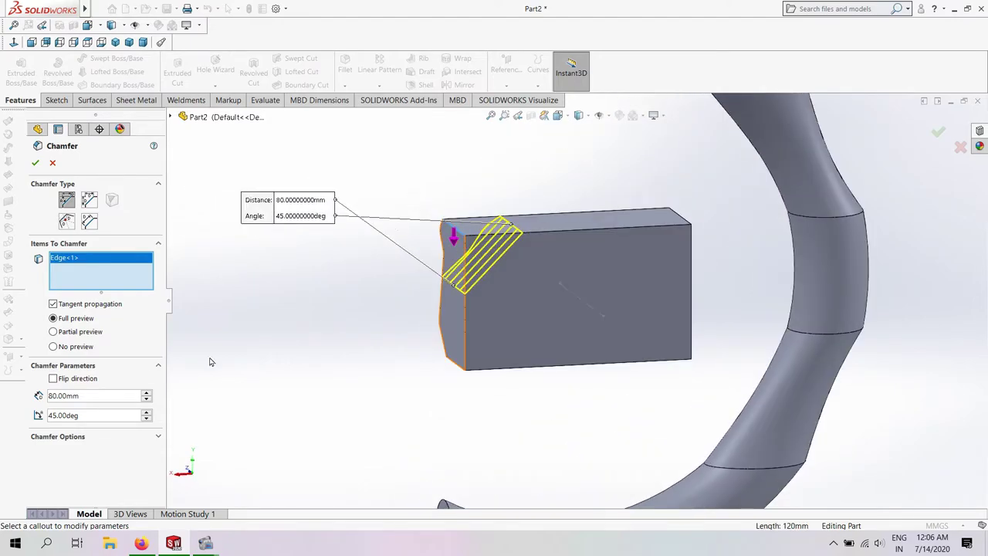
scroll(65, 394, "down", 2)
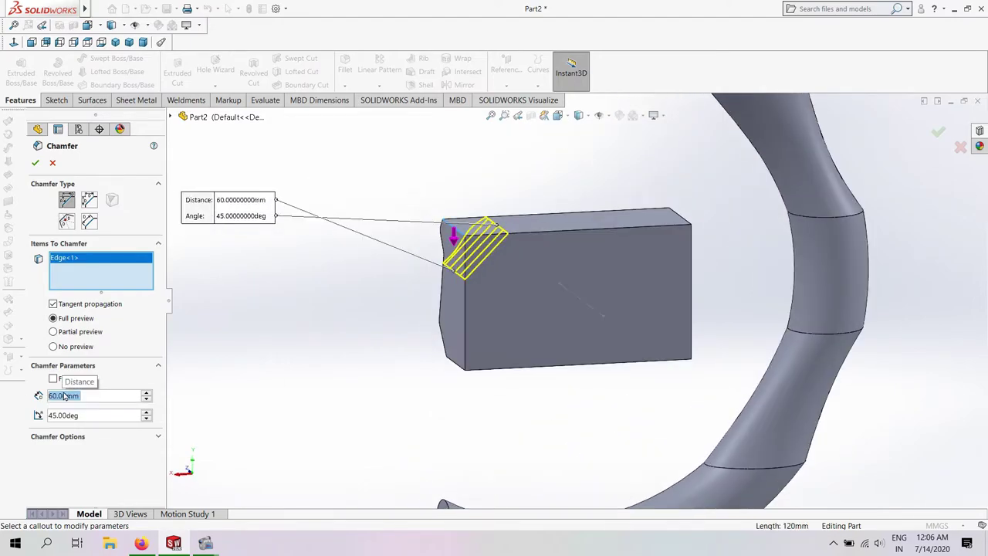
scroll(64, 395, "down", 1)
type("4")
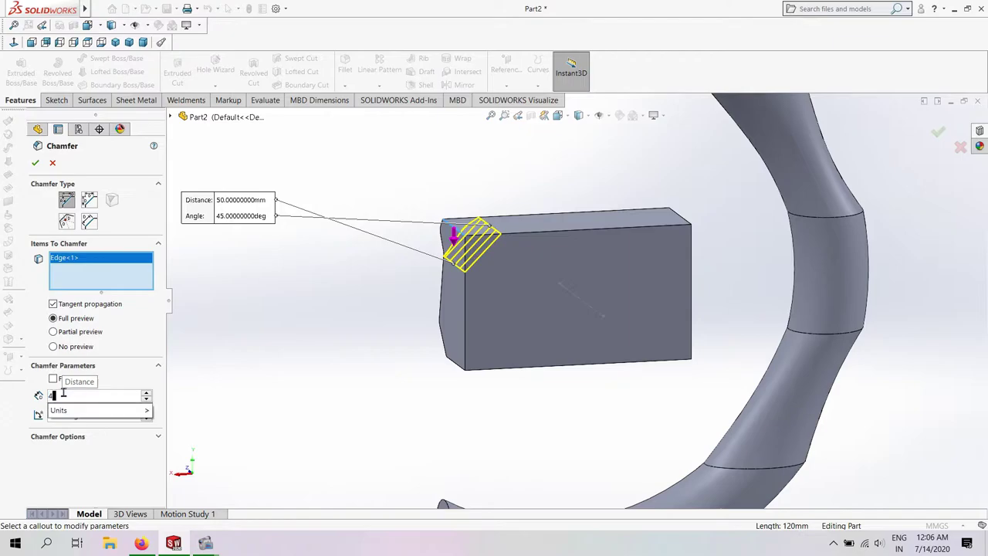
type("5")
key("Return")
- Add the remaining block edges to the 45 mm chamfer and accept it
mouse_move(379, 365)
middle_mouse_down()
mouse_move(532, 371)
mouse_move(559, 349)
mouse_move(461, 379)
mouse_move(479, 363)
mouse_move(398, 271)
middle_mouse_up()
left_click(460, 378)
left_click(393, 268)
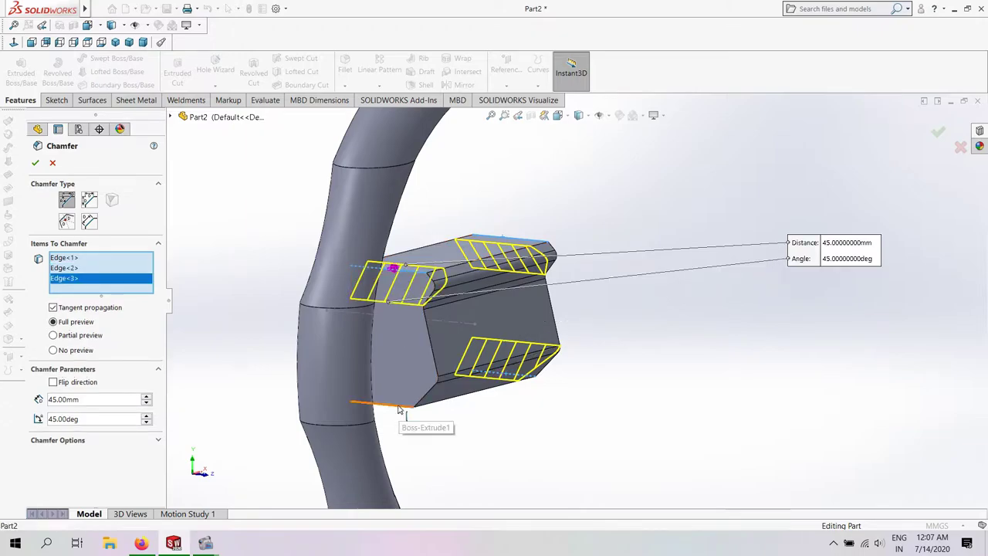
left_click(399, 407)
mouse_move(399, 407)
middle_mouse_down()
mouse_move(437, 318)
mouse_move(525, 424)
mouse_move(517, 393)
mouse_move(567, 378)
mouse_move(620, 316)
mouse_move(551, 315)
middle_mouse_up()
key("Return")
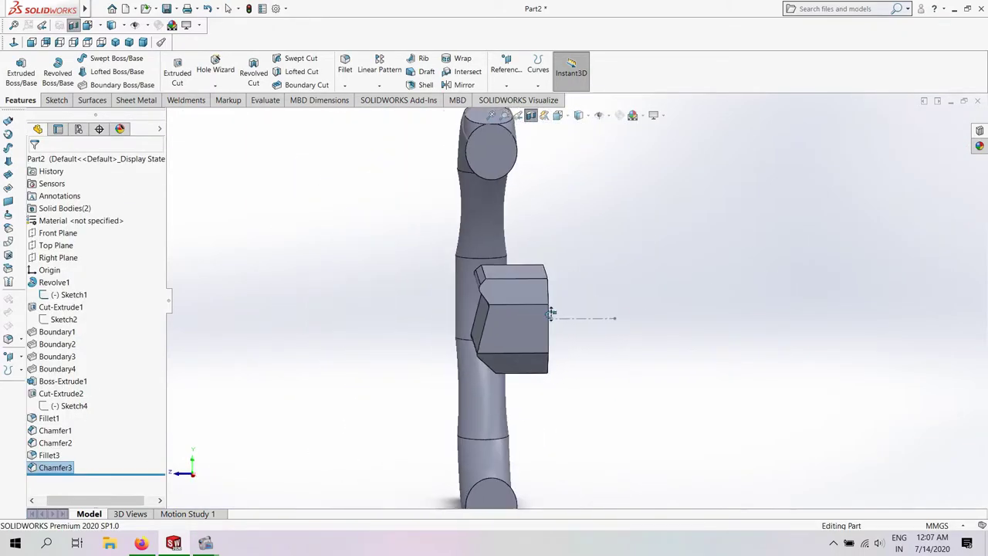
- Delete the Fillet3 feature from the hub block
scroll(450, 287, "down", 2)
scroll(517, 312, "down", 4)
scroll(518, 312, "down", 1)
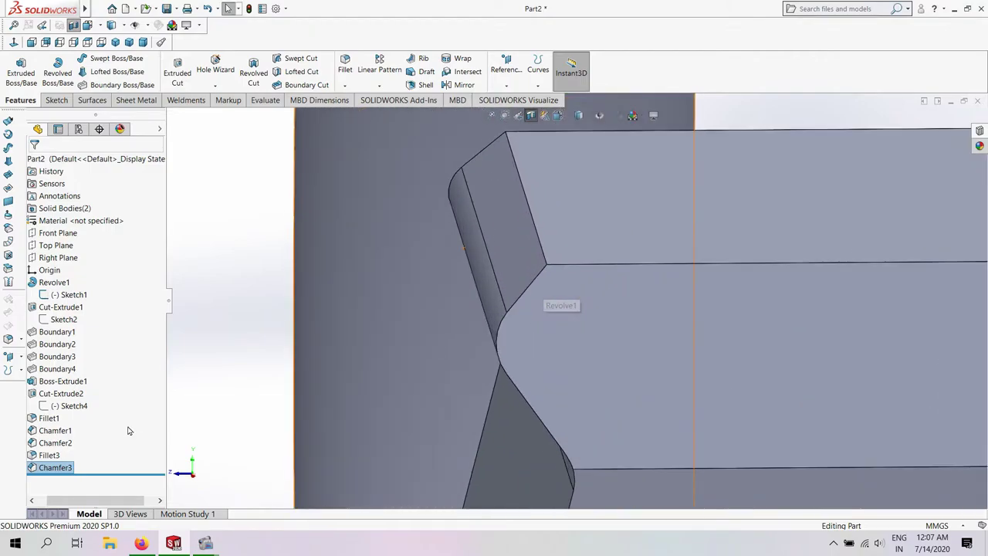
left_click(502, 305)
right_click(49, 454)
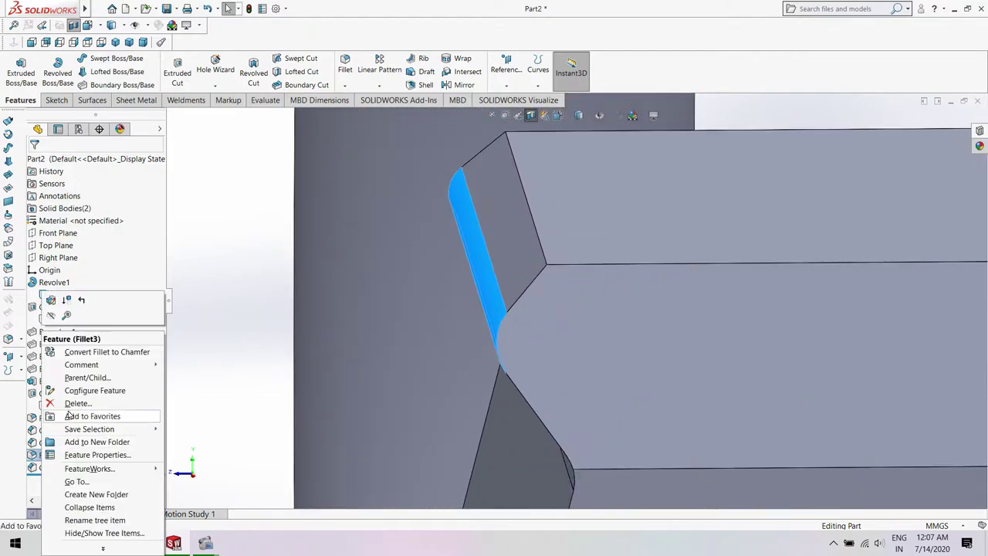
left_click(86, 406)
key("Return")
- Orbit around the wheel and hub to inspect the model
middle_click_drag(381, 283, 512, 335)
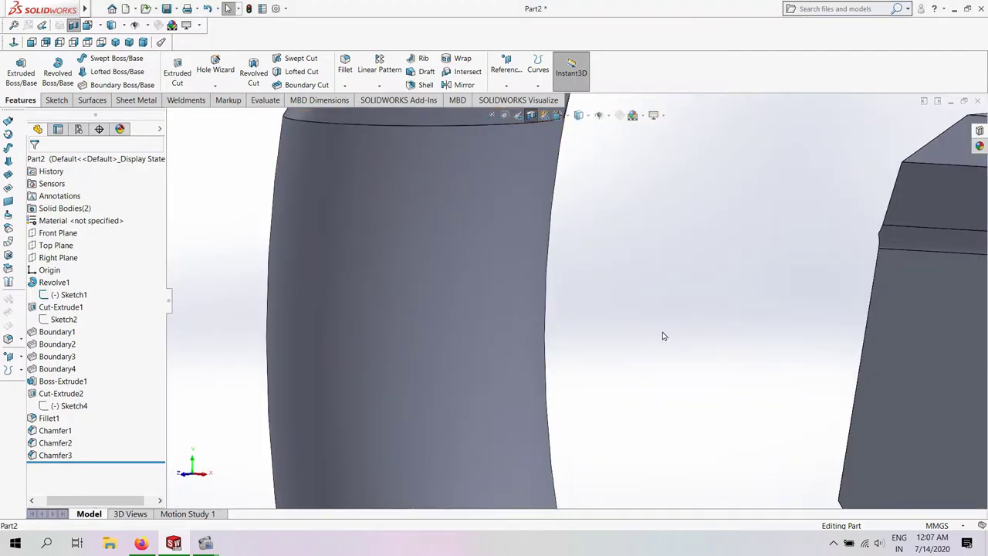
middle_click_drag(714, 335, 830, 308)
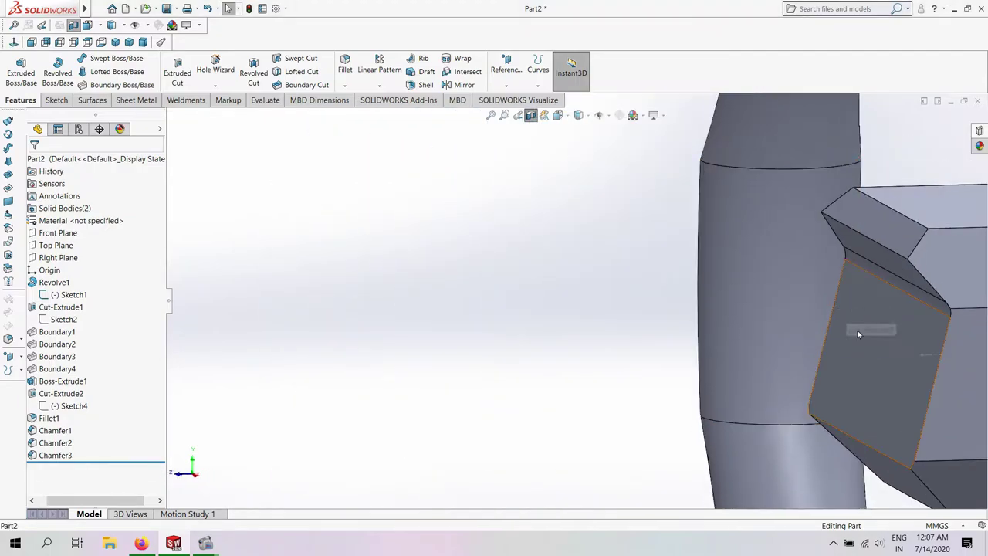
mouse_move(887, 323)
middle_mouse_down()
mouse_move(865, 420)
mouse_move(935, 426)
mouse_move(915, 408)
mouse_move(853, 411)
middle_mouse_up()
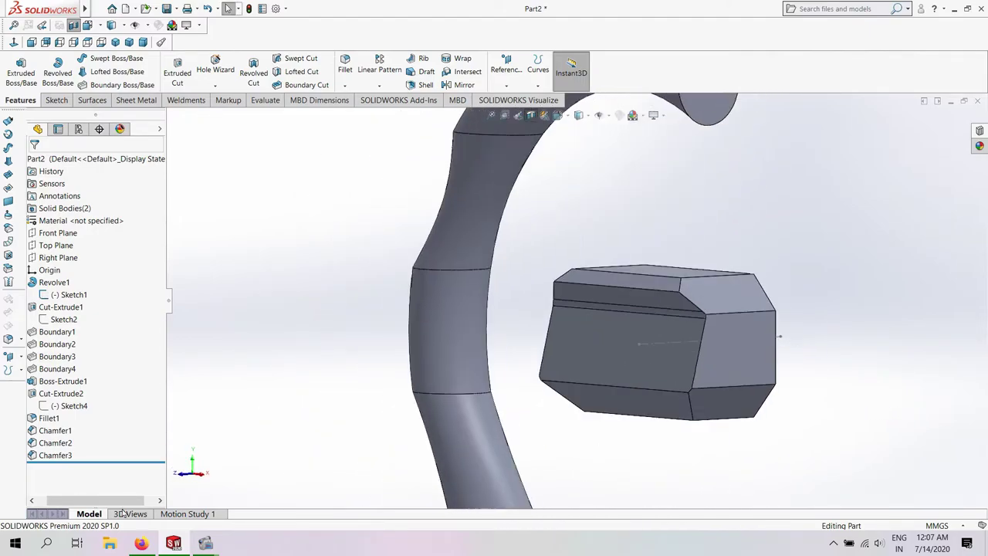
left_click(184, 479)
- Start a sketch on the Front Plane and draw a thin corner rectangle below the hub
left_click(31, 41)
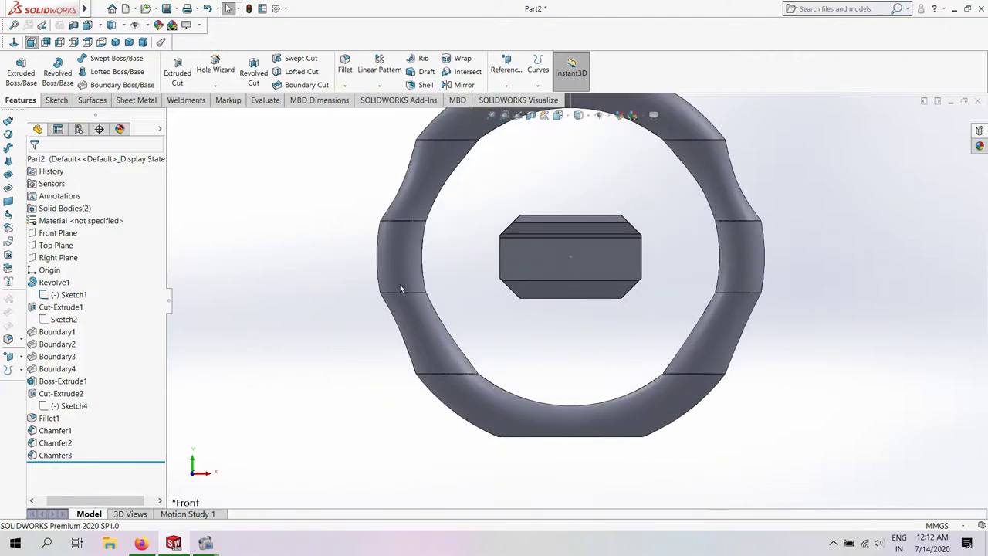
left_click(51, 234)
left_click(60, 222)
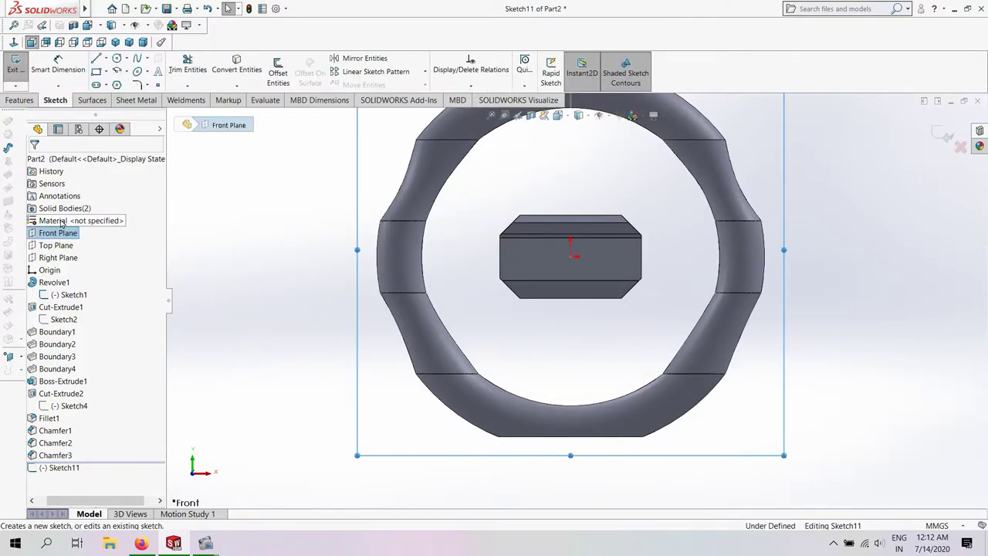
left_click(95, 71)
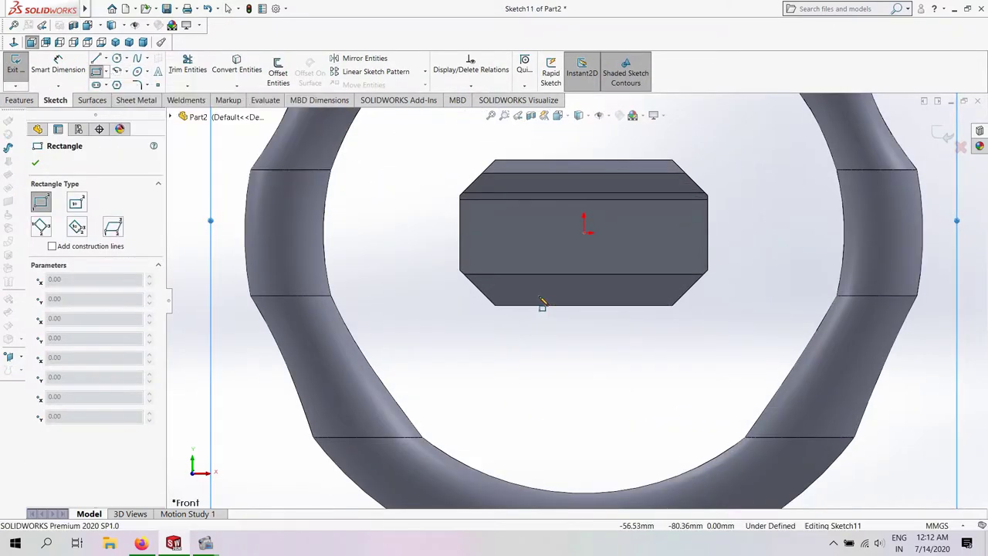
left_click(516, 292)
left_click(657, 295)
scroll(649, 301, "down", 2)
scroll(645, 297, "down", 3)
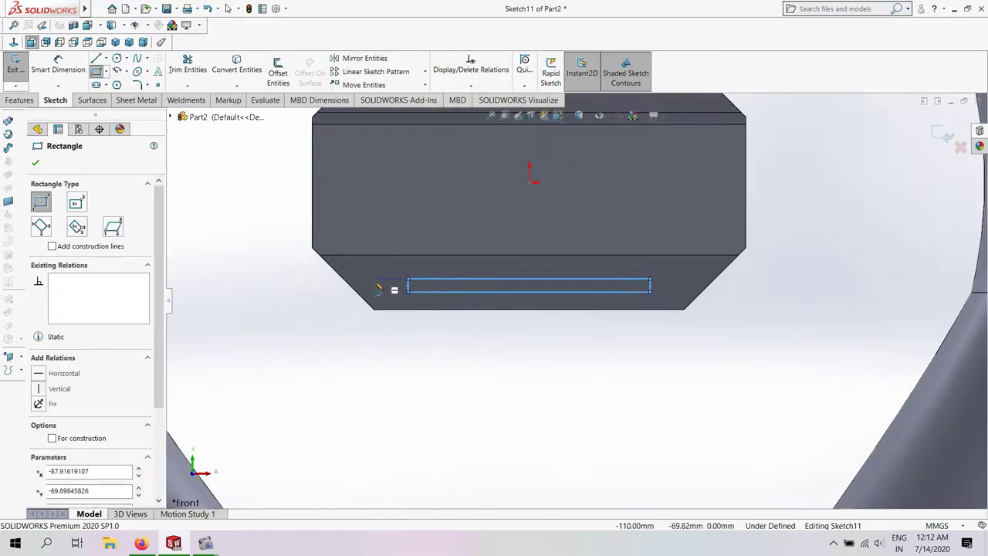
right_click(291, 277)
left_click(313, 277)
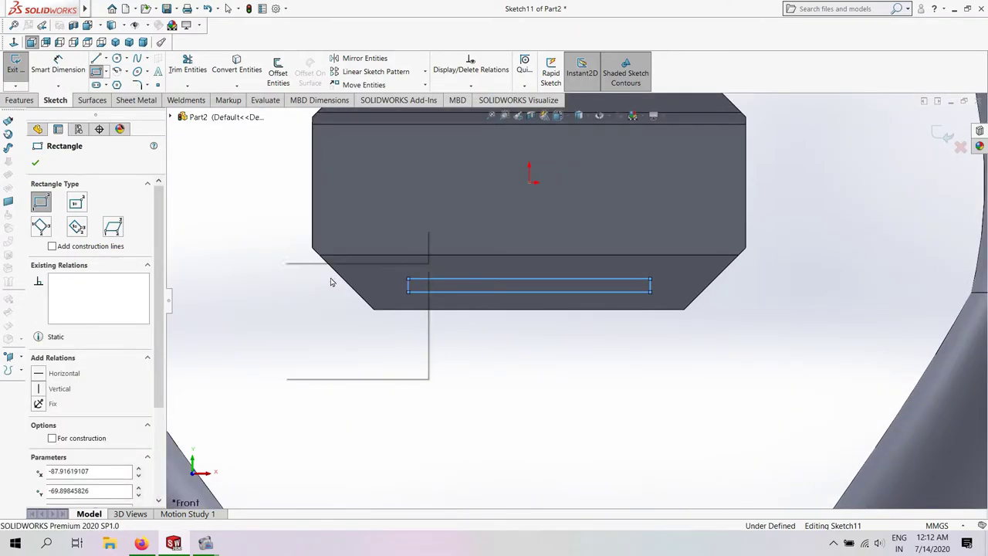
- Select the rectangle's bottom edge with the origin, then exit and reopen Sketch11 for editing
left_click(529, 292)
left_click(530, 182, "ctrl")
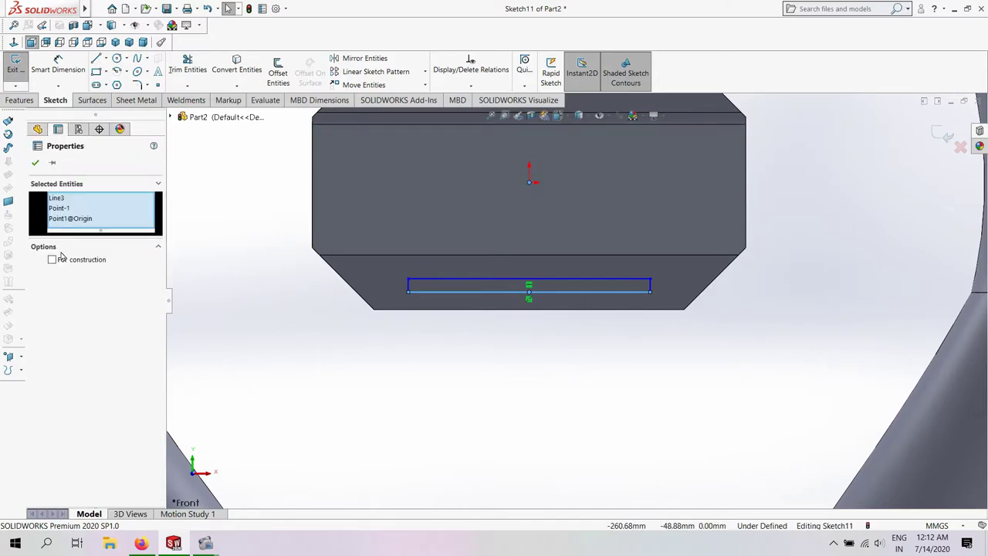
right_click(60, 213)
left_click(75, 227)
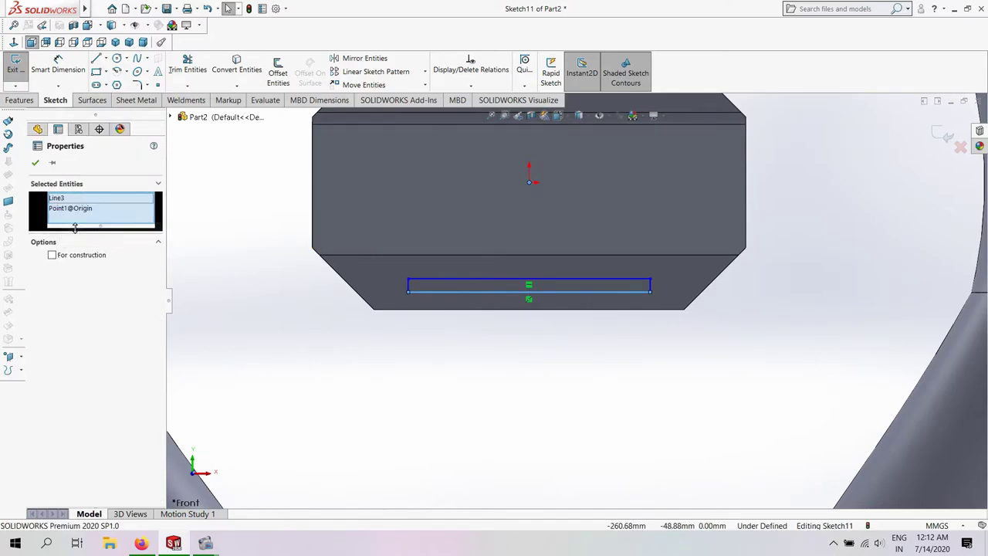
left_click(36, 163)
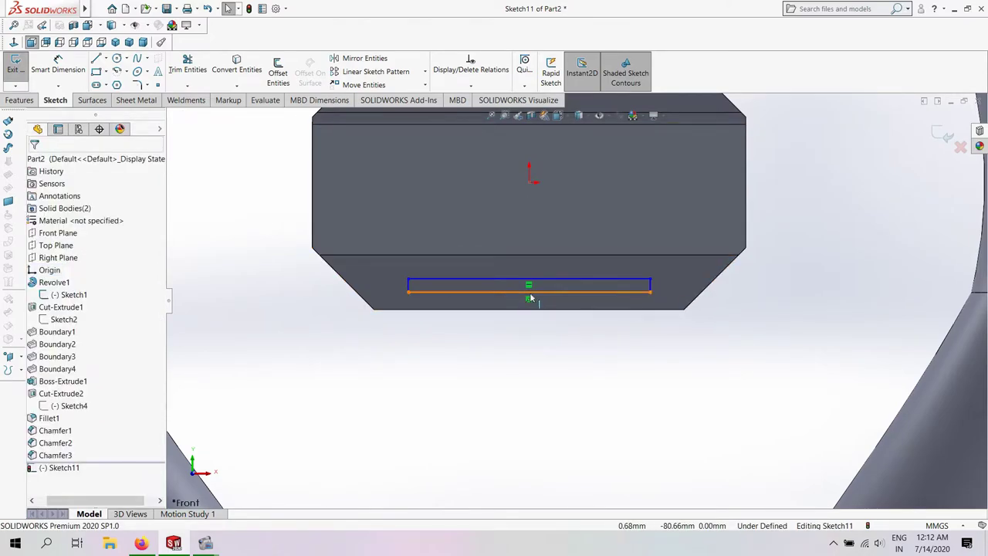
left_click(25, 65)
right_click(66, 469)
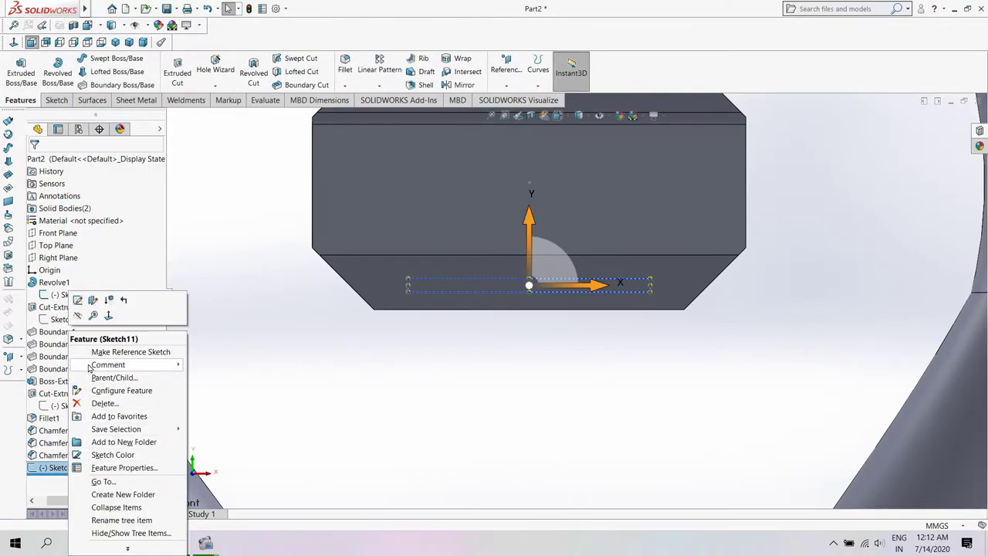
left_click(74, 299)
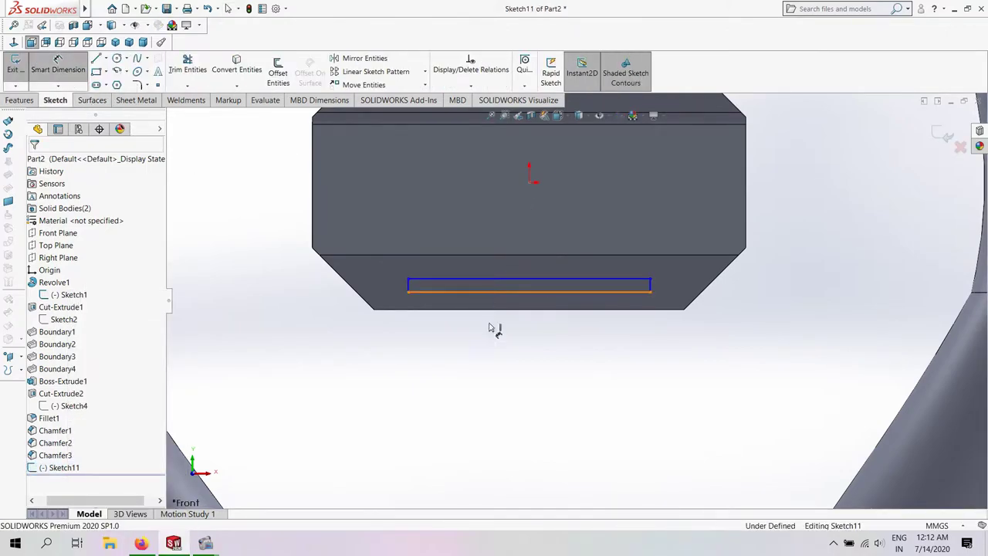
- Dimension the rectangle 180 wide with its left edge 90 from the origin
left_click(489, 291)
left_click(494, 352)
type("180")
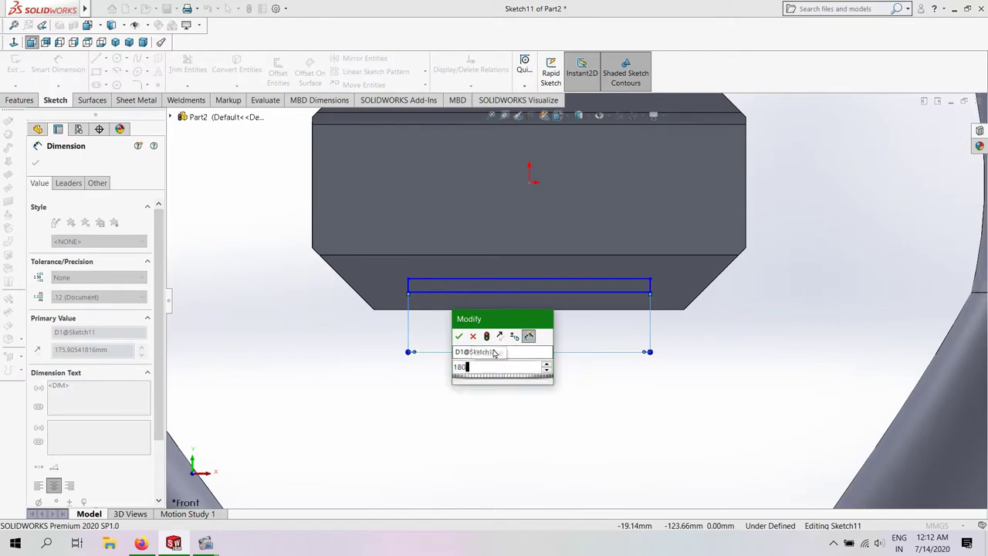
key("Return")
left_click(408, 286)
left_click(529, 183)
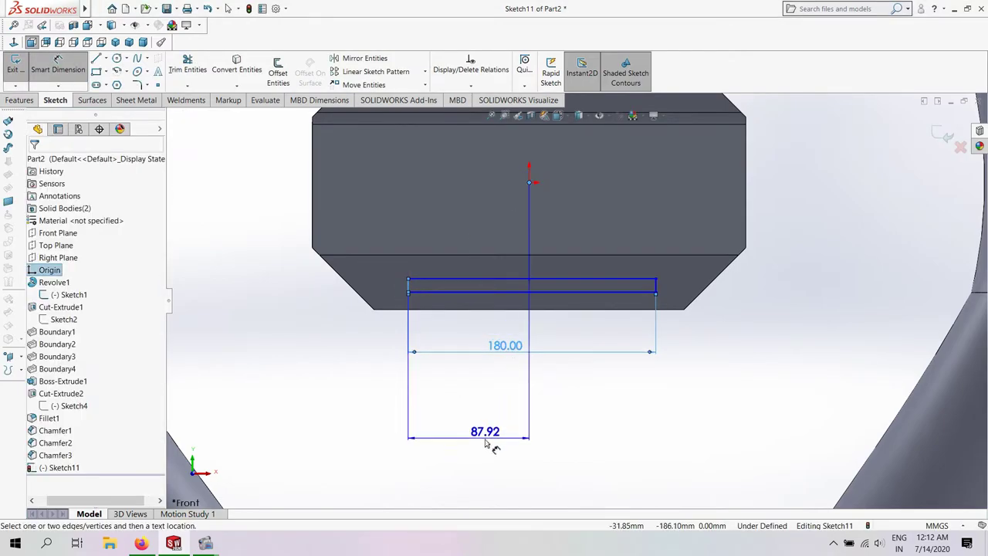
left_click(485, 442)
type("90")
key("Return")
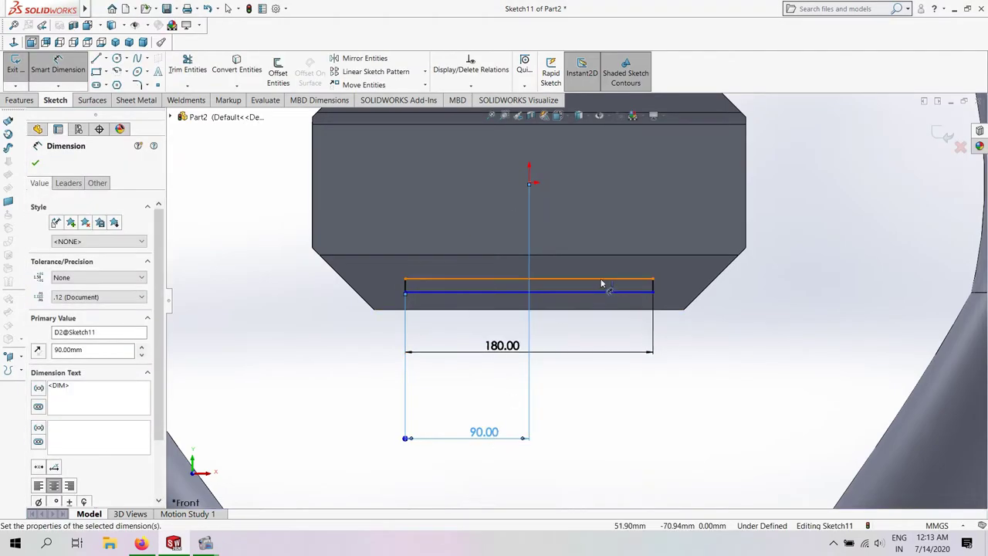
- Add vertical offsets of 20 and 10 from the rectangle to the hub's lower edges
left_click(602, 284)
left_click(718, 254)
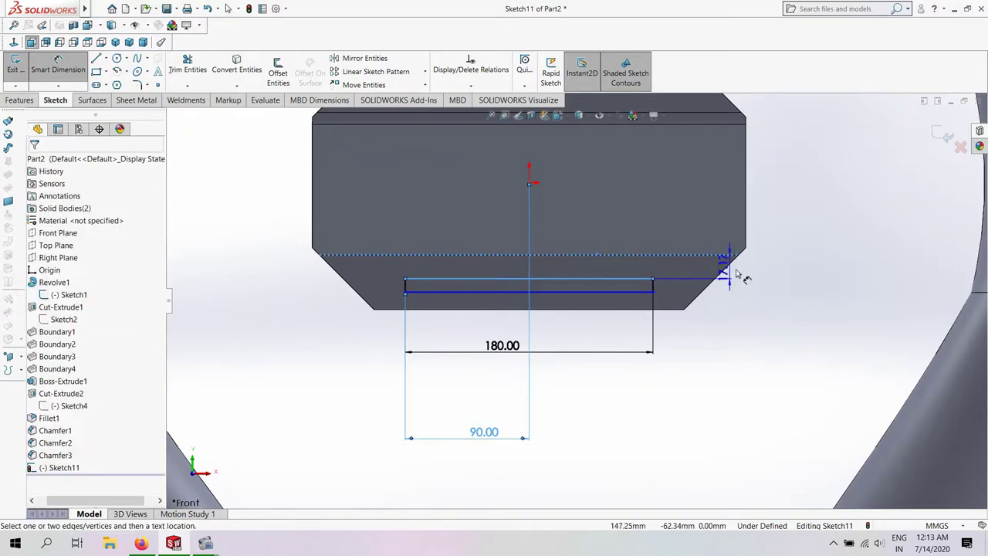
left_click(772, 305)
type("20")
key("Return")
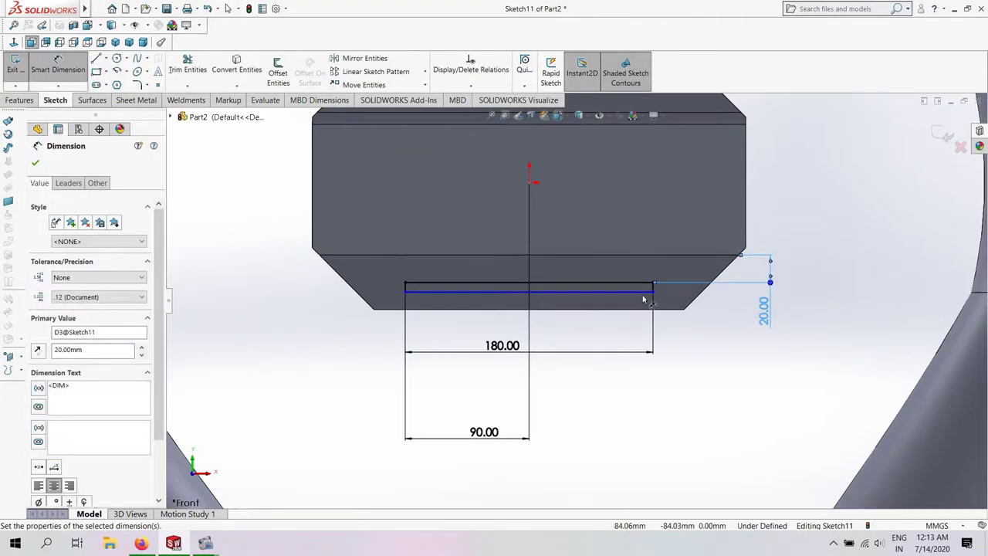
left_click(643, 296)
left_click(686, 309)
left_click(702, 363)
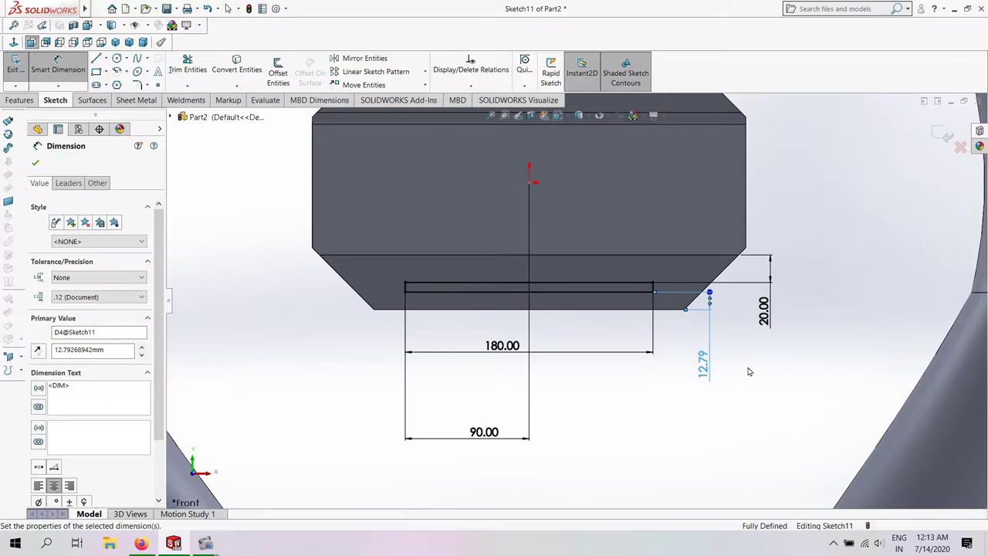
type("10")
key("Return")
- Extruded-cut the 180 × 10 rectangle 30 mm into the hub with flipped direction, then view from the front
left_click(18, 100)
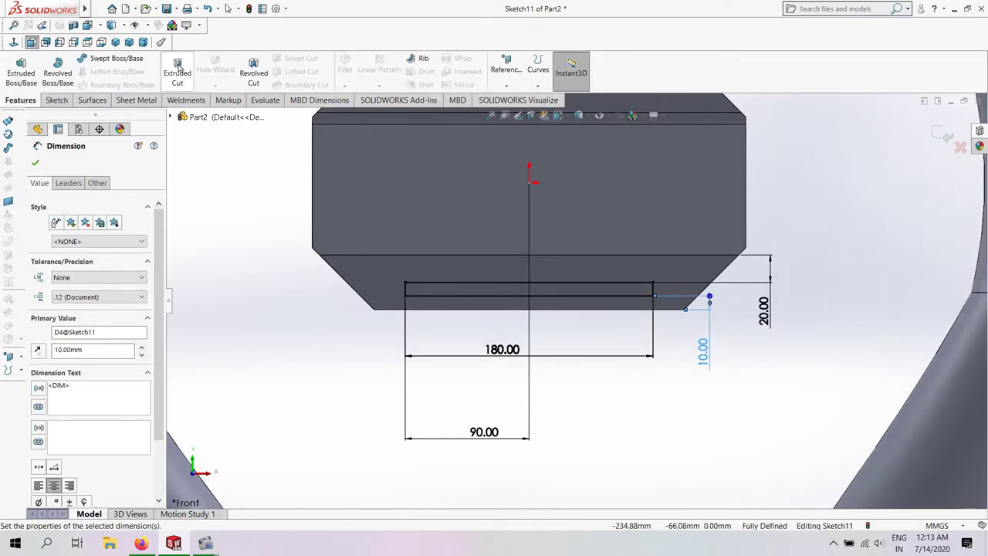
left_click(176, 72)
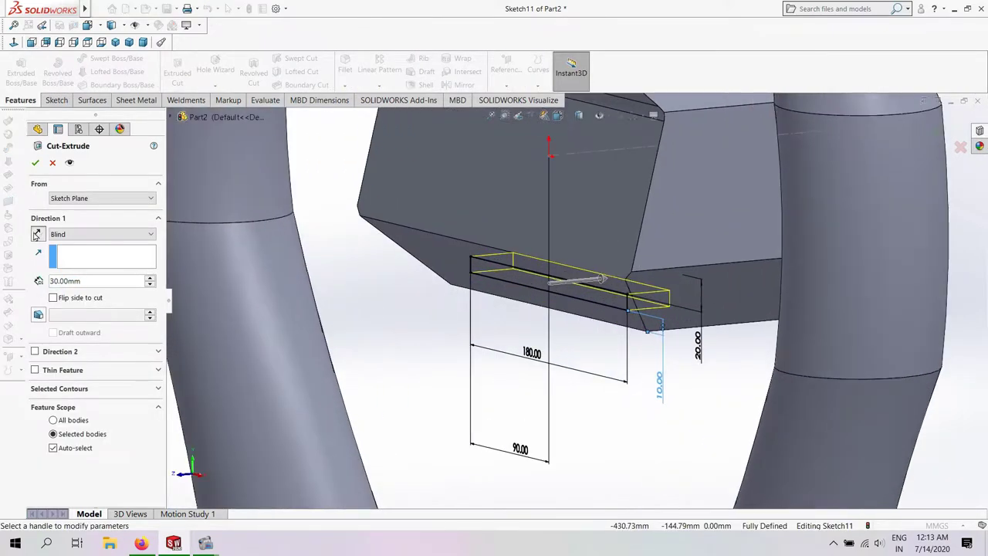
left_click(36, 236)
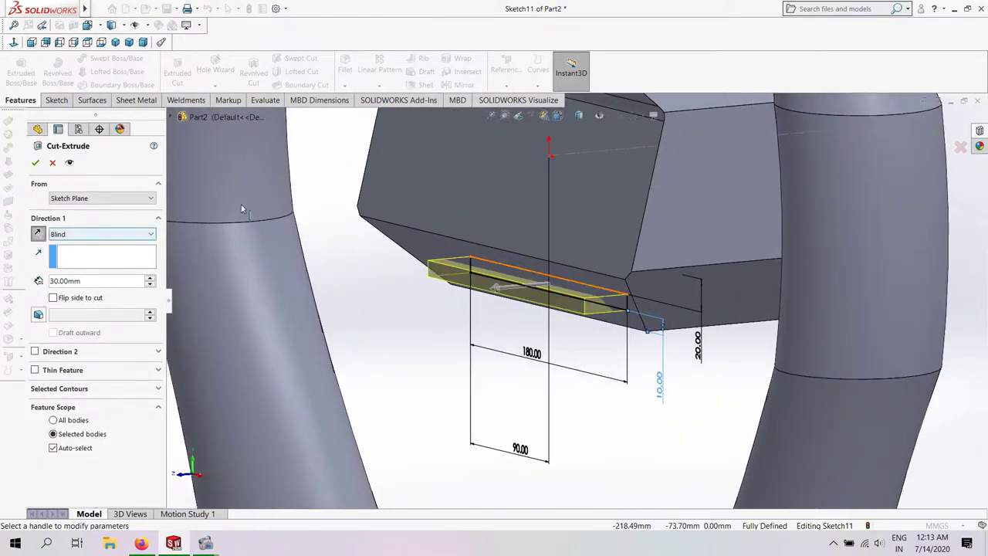
key("Return")
key("ctrl+1")
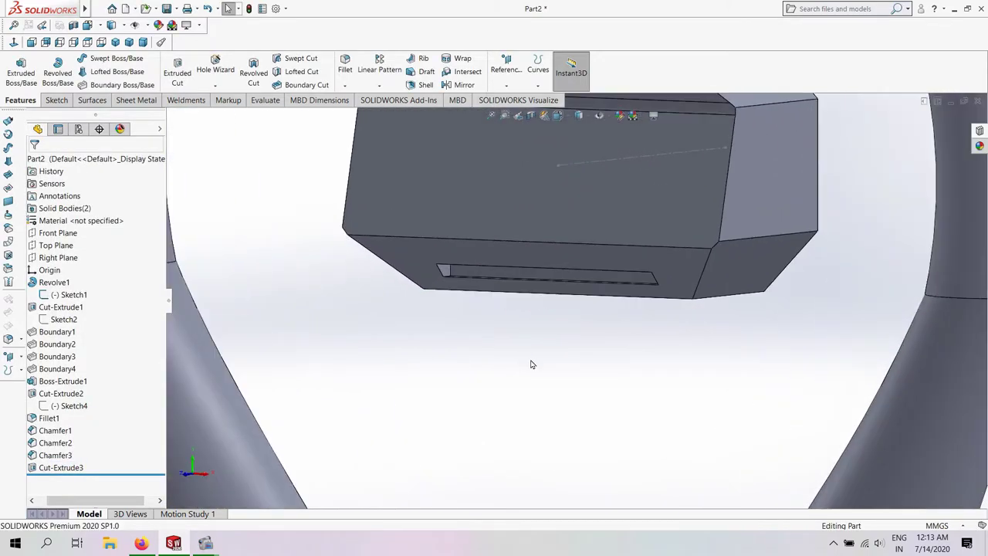
left_click(188, 476)
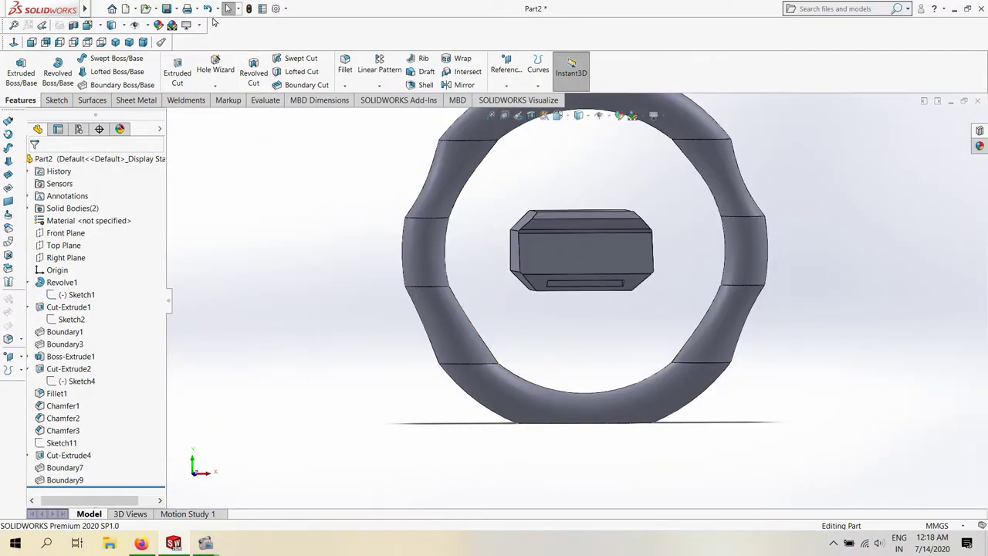
- In Save As, go to ACad Models and create and open a new 'steeringwheel concept' folder
left_click(165, 10)
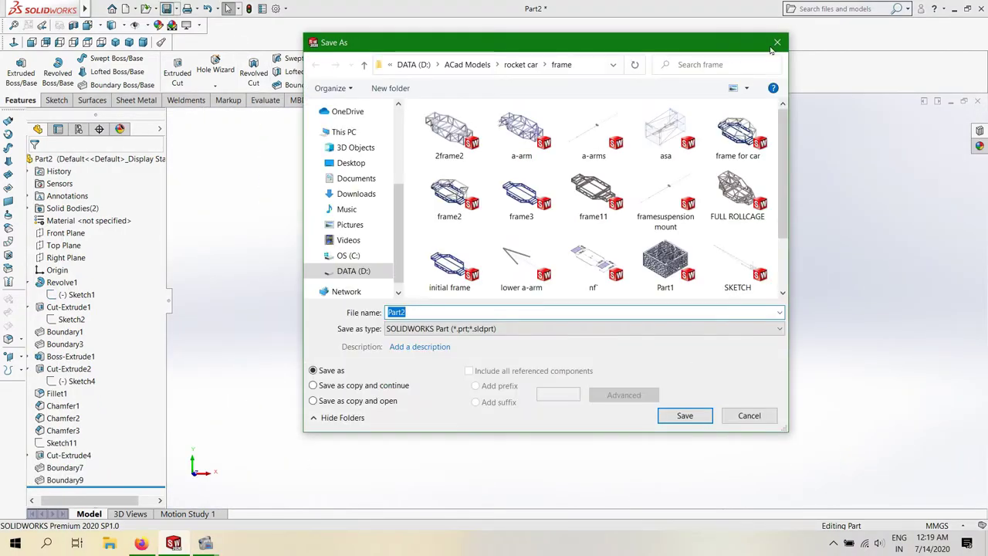
left_click(527, 66)
left_click(467, 65)
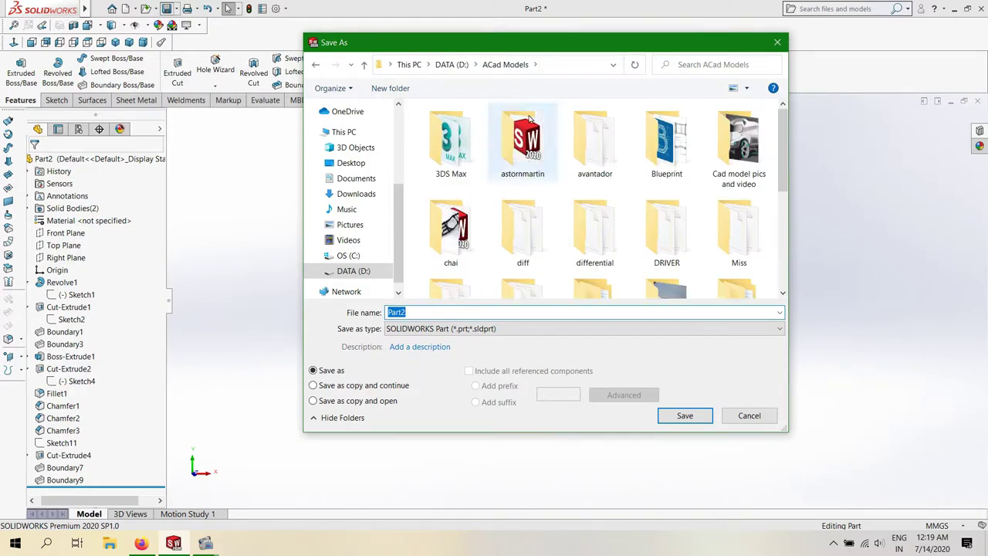
double_click(451, 143)
key("BackSpace")
right_click(576, 199)
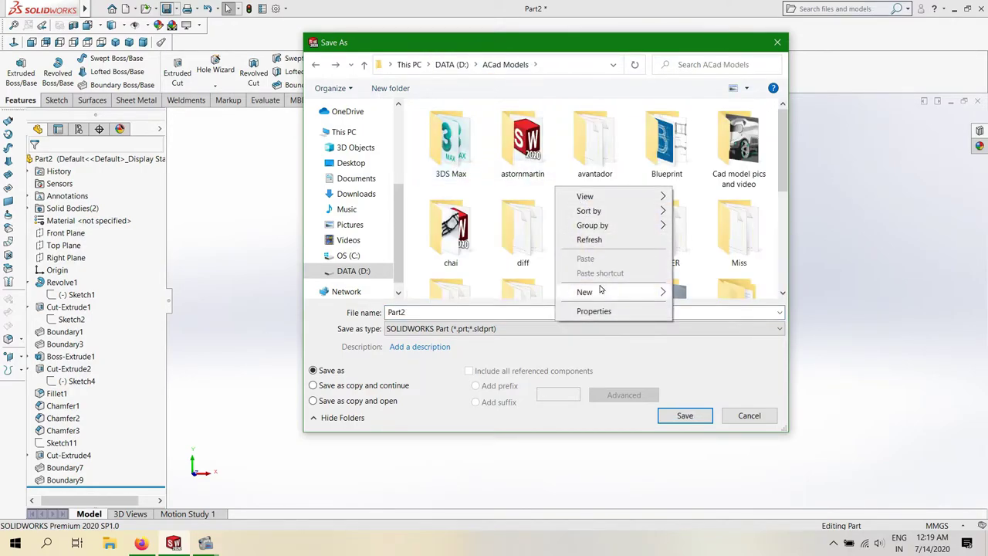
left_click(710, 292)
type("steeringwheel concept")
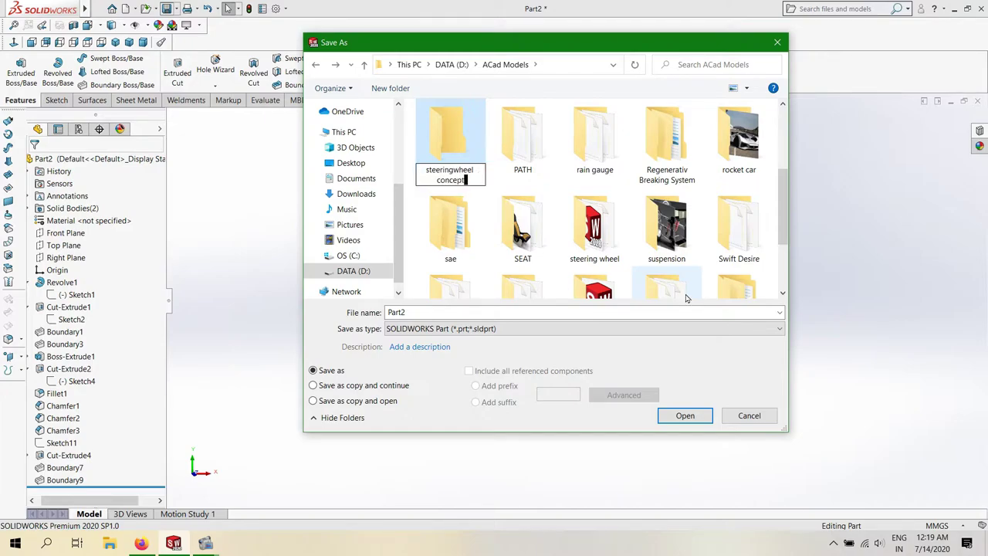
key("Return")
key("Return")
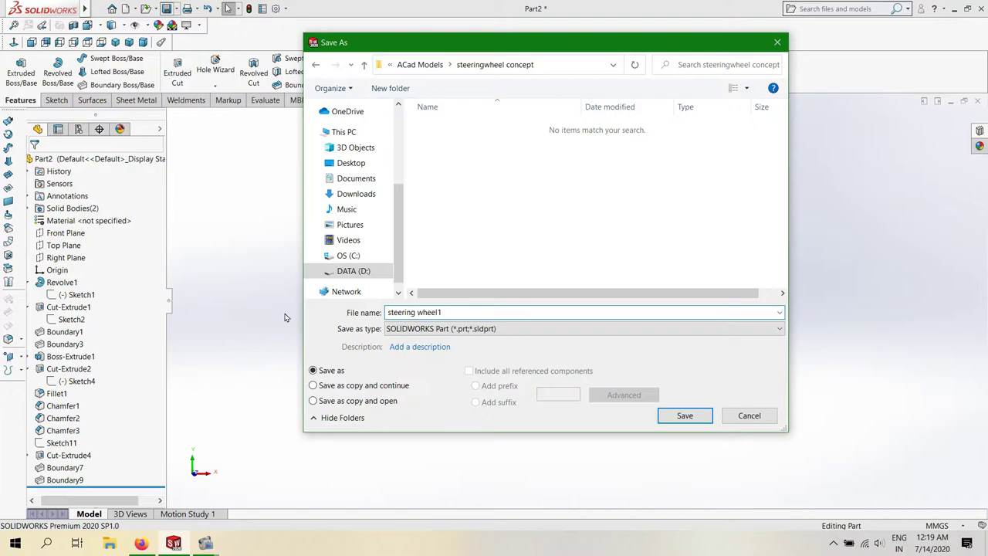
- Save the part as steering wheel1 and draw a lower spline from the rim's inner edge to the hub corner
left_click(685, 415)
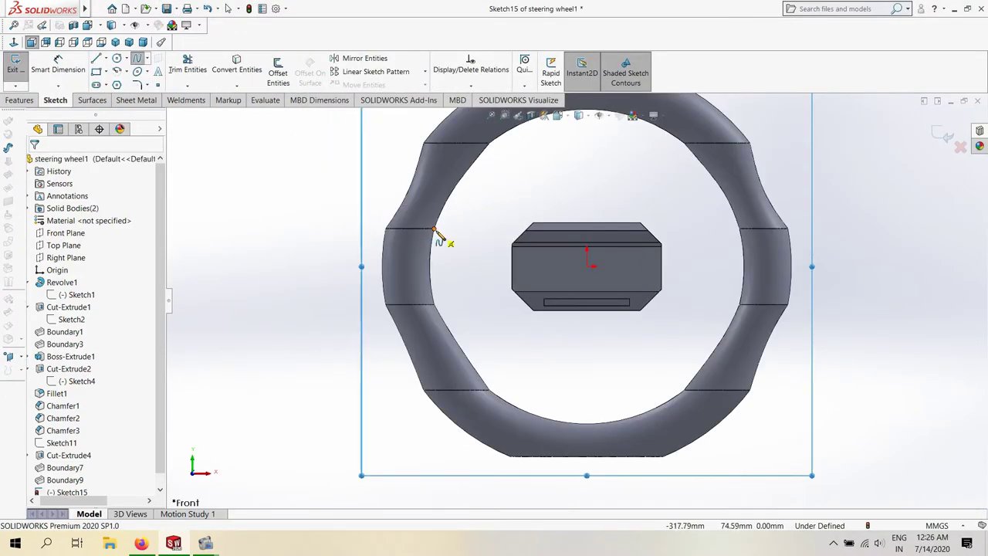
left_click(444, 267)
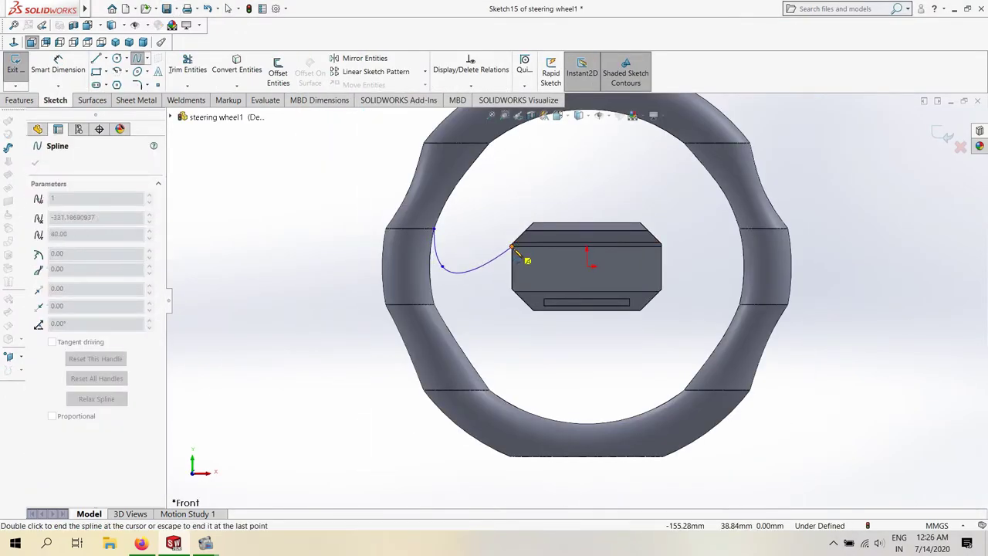
key("Escape")
left_click(136, 63)
scroll(519, 340, "down", 2)
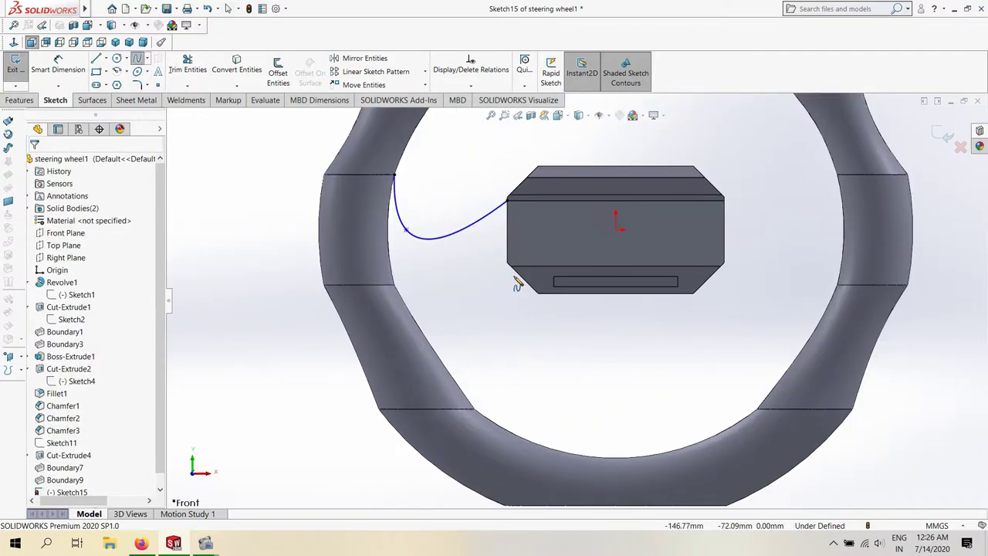
scroll(527, 279, "down", 2)
left_click(528, 280)
double_click(360, 301)
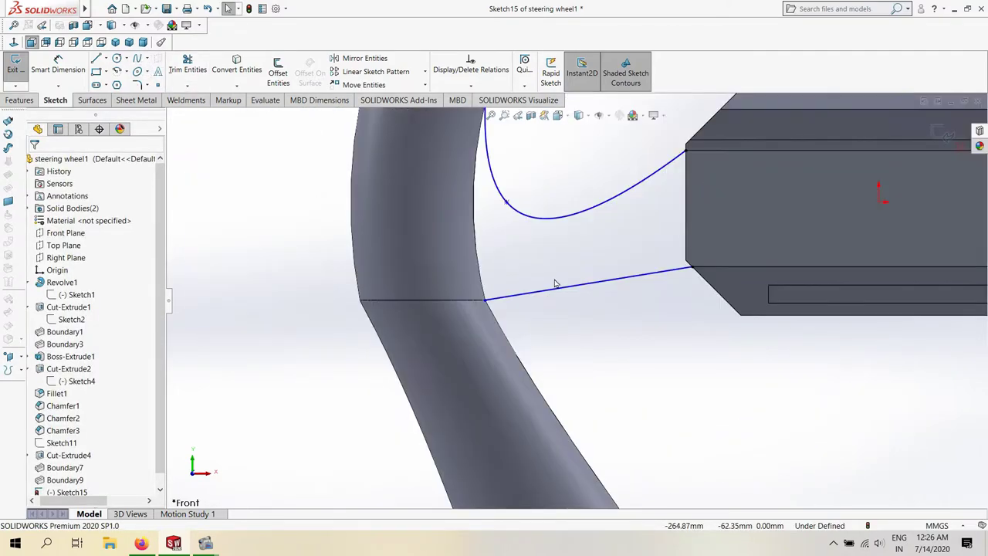
scroll(564, 287, "up", 3)
scroll(585, 296, "down", 2)
- Make the lower spline's end tangent parallel to the hub's bottom edge
left_click(584, 296)
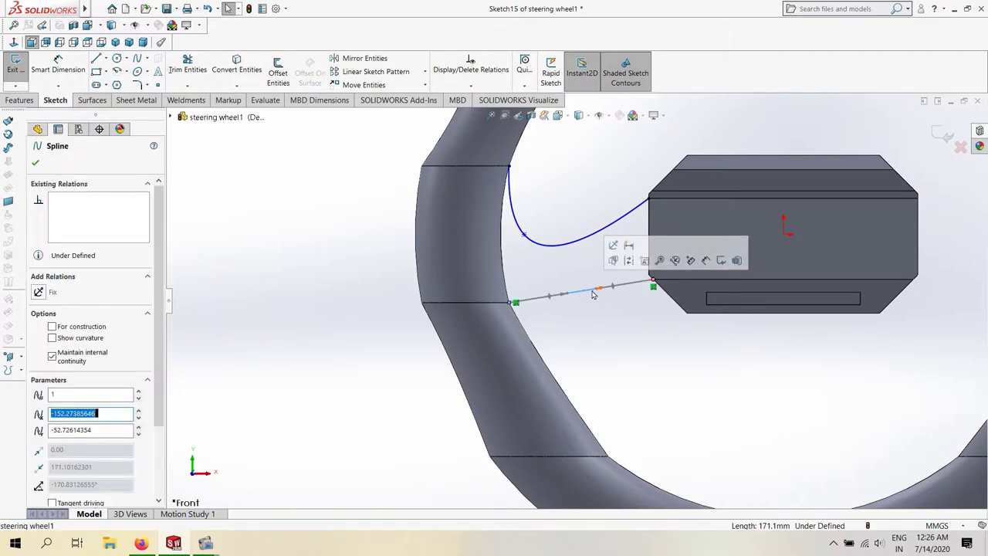
scroll(607, 295, "down", 1)
scroll(607, 296, "down", 1)
left_click(607, 291)
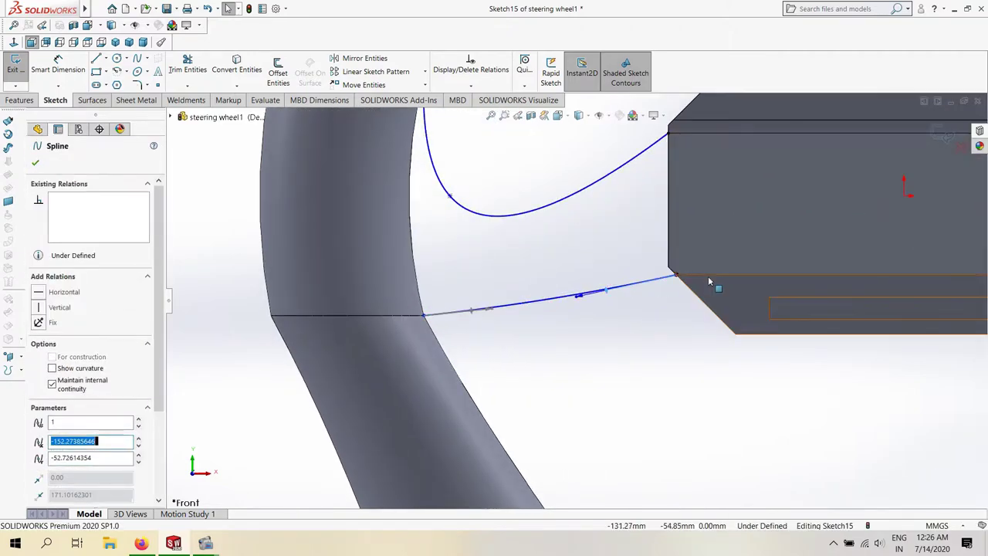
left_click(708, 276, "ctrl")
left_click(38, 376)
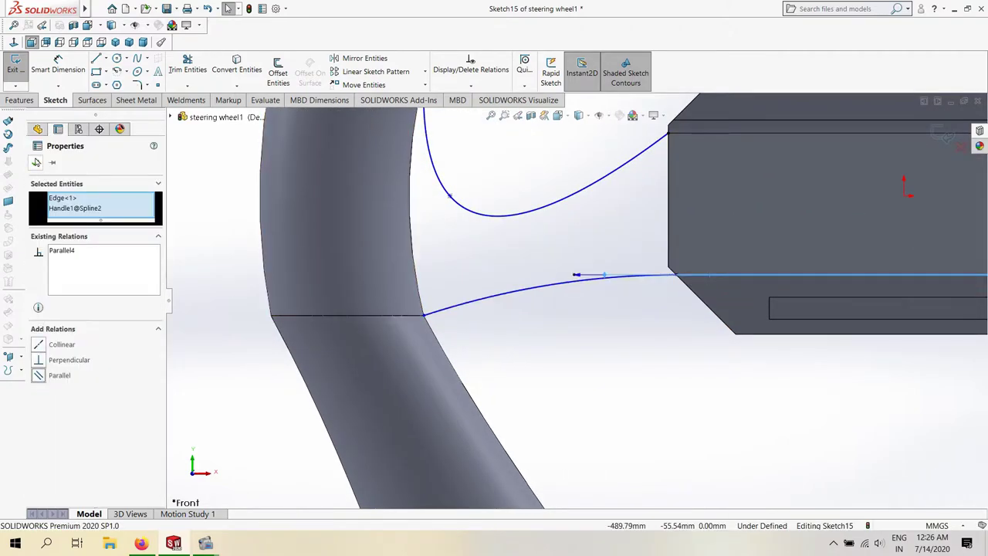
key("Escape")
scroll(622, 222, "up", 3)
scroll(623, 223, "down", 2)
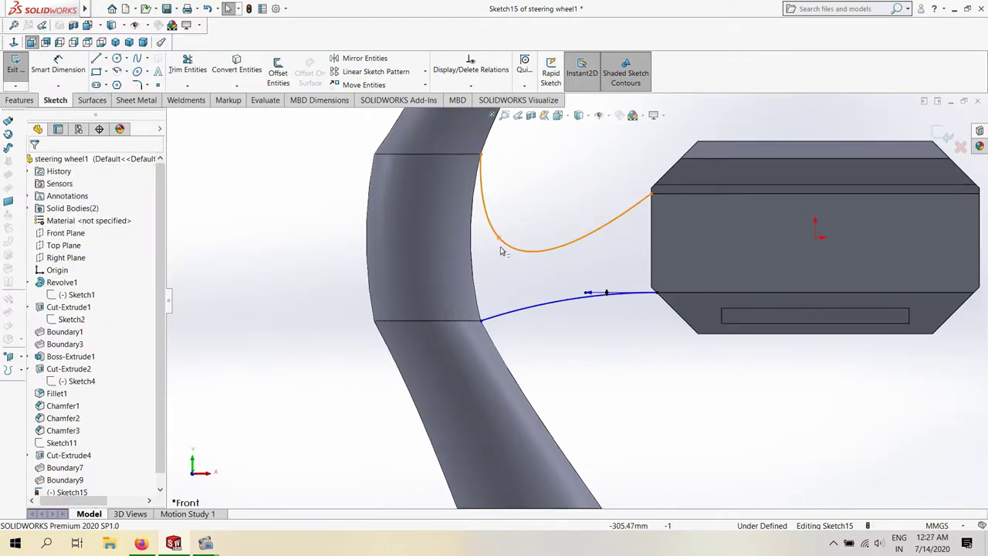
- Reshape the lower and upper splines by re-angling their tangent handles
left_click(519, 318)
mouse_move(515, 314)
left_mouse_down()
mouse_move(521, 337)
mouse_move(537, 344)
left_mouse_up()
left_click(565, 334)
scroll(564, 334, "up", 1)
left_click(575, 246)
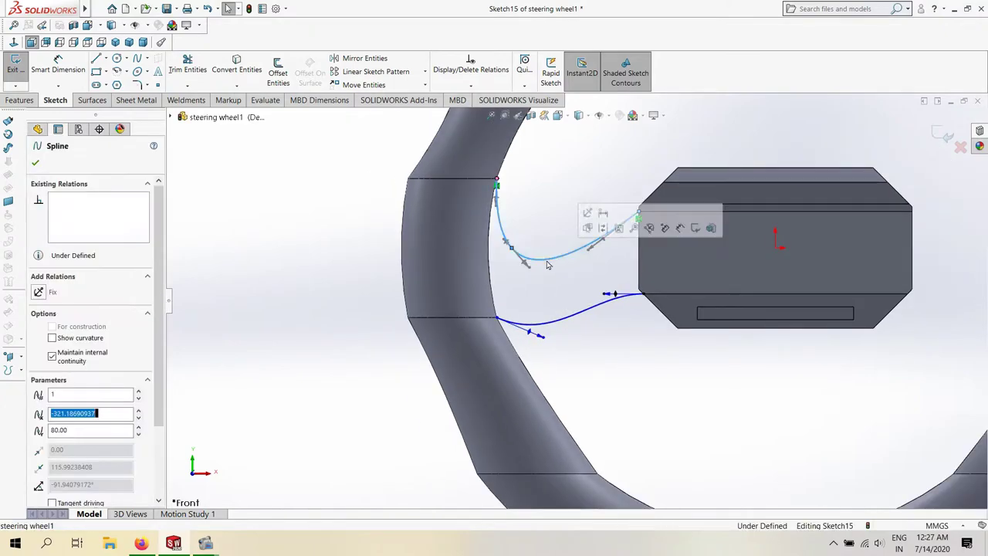
left_click_drag(523, 265, 526, 267)
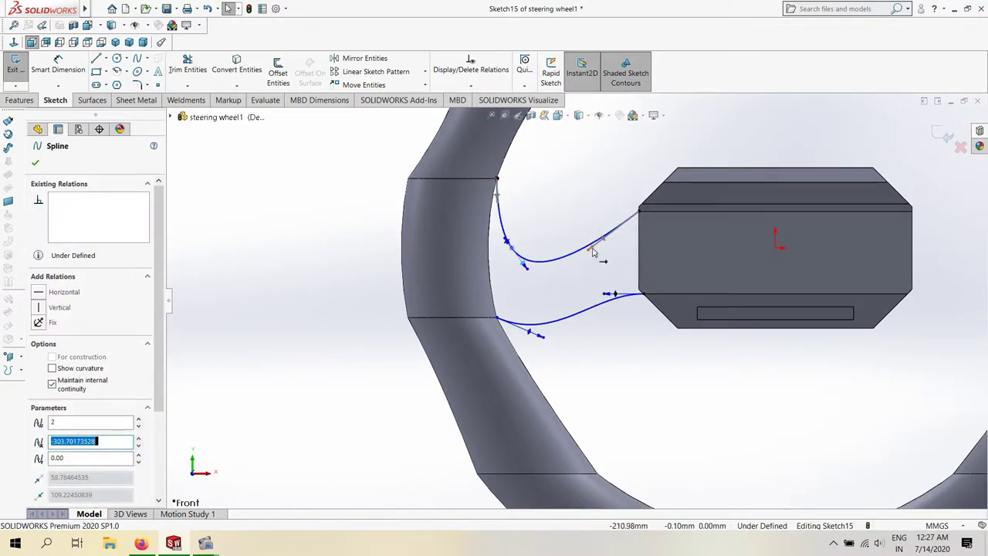
left_click_drag(593, 253, 566, 268)
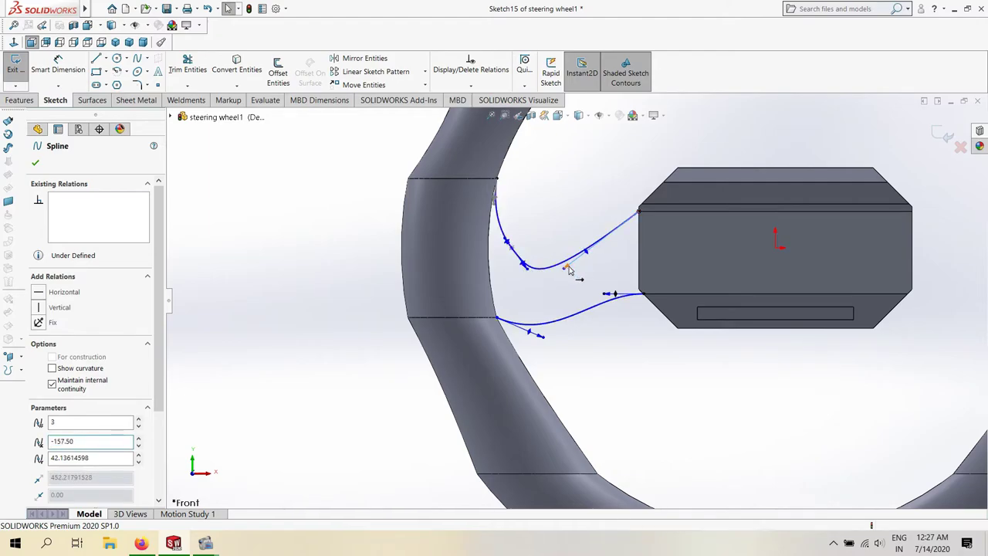
scroll(651, 331, "down", 3)
- Convert the rim's inner edges and the hub's side edge into the sketch with Convert Entities
key("ctrl+shift+c")
scroll(476, 253, "up", 3)
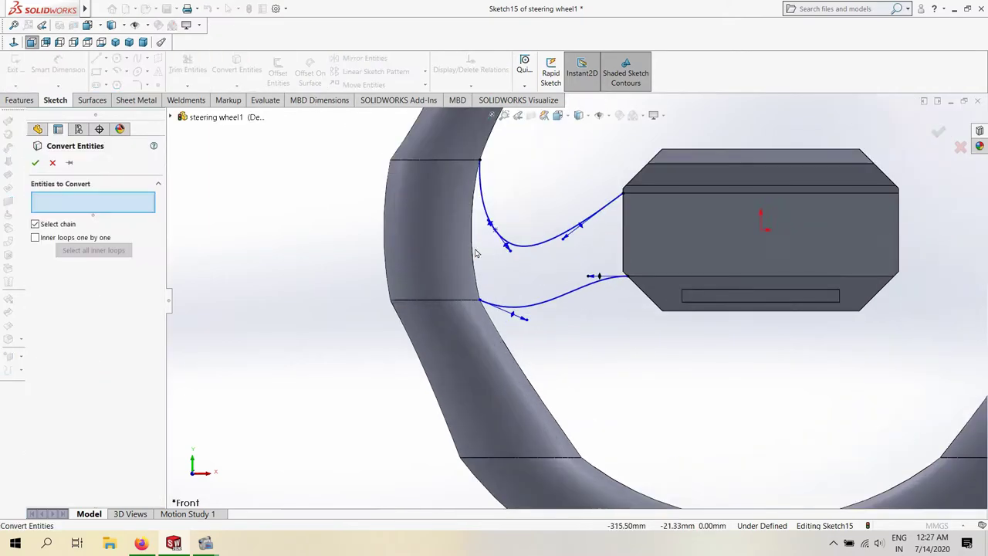
left_click(475, 255)
left_click(624, 256)
left_click(501, 302)
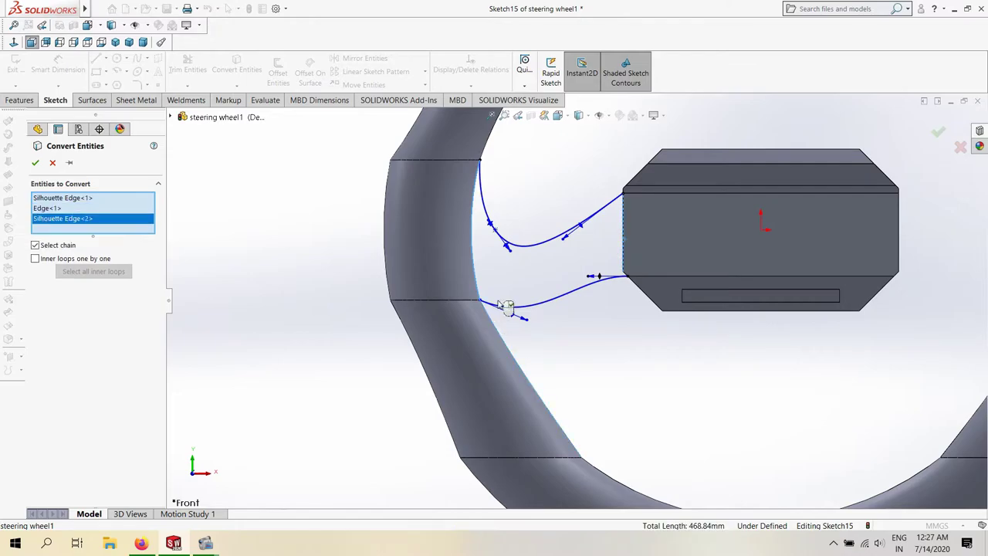
left_click(484, 156)
key("Return")
scroll(494, 309, "down", 3)
left_click(360, 58)
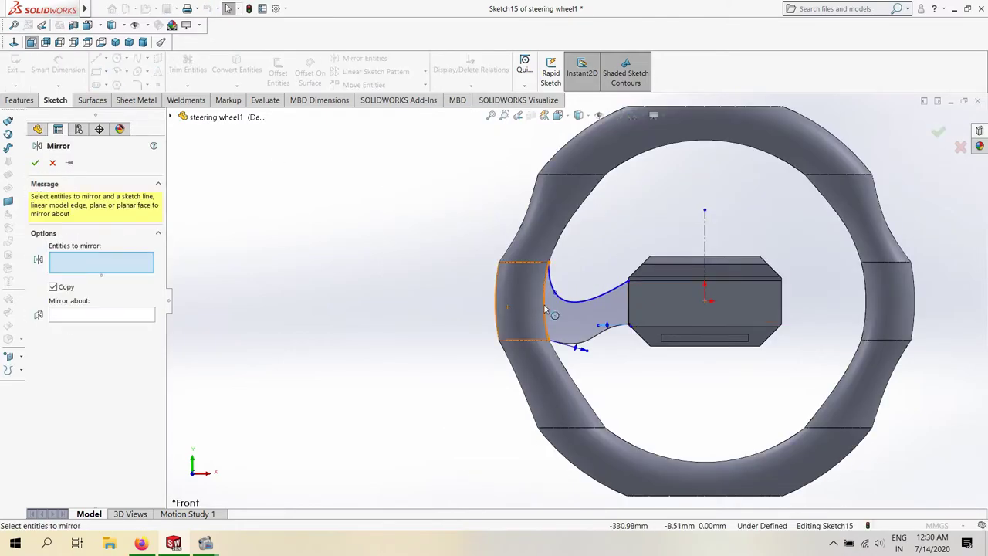
- Mirror the left spoke outline about the vertical centreline onto the right side
left_click_drag(479, 247, 641, 355)
left_click(100, 345)
left_click(705, 232)
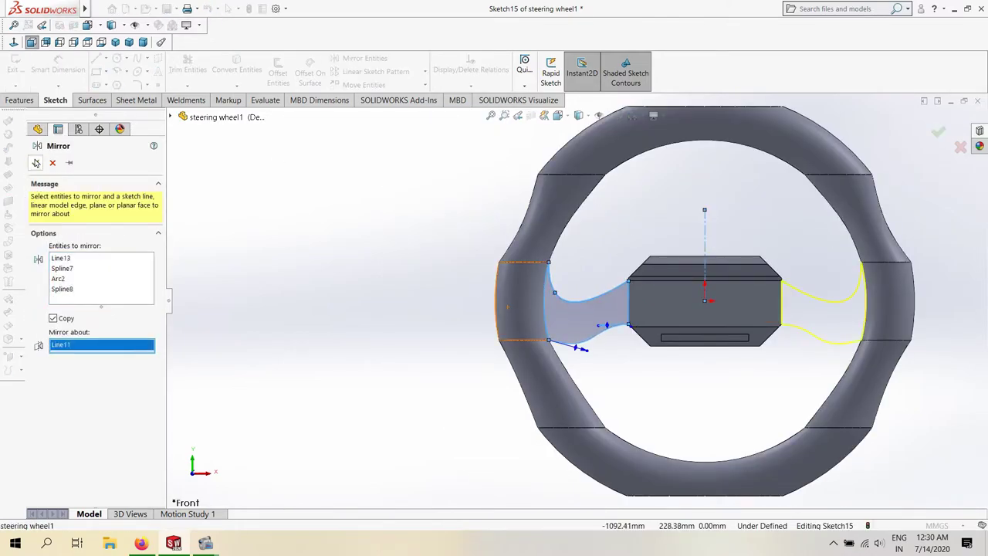
left_click(36, 163)
left_click(19, 100)
left_click(23, 69)
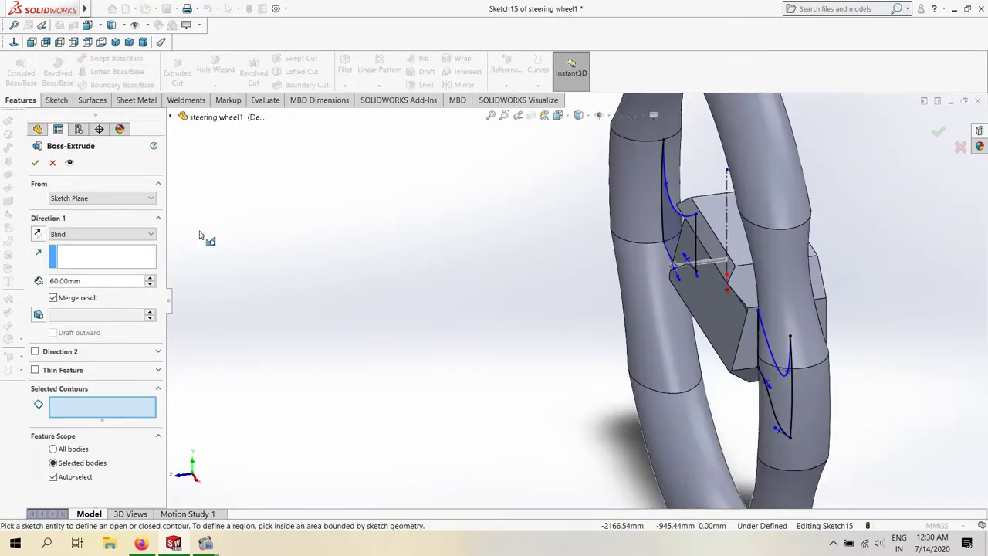
- Set the boss extrusion to Mid Plane and select the left and right spoke regions
left_click(121, 234)
left_click(113, 300)
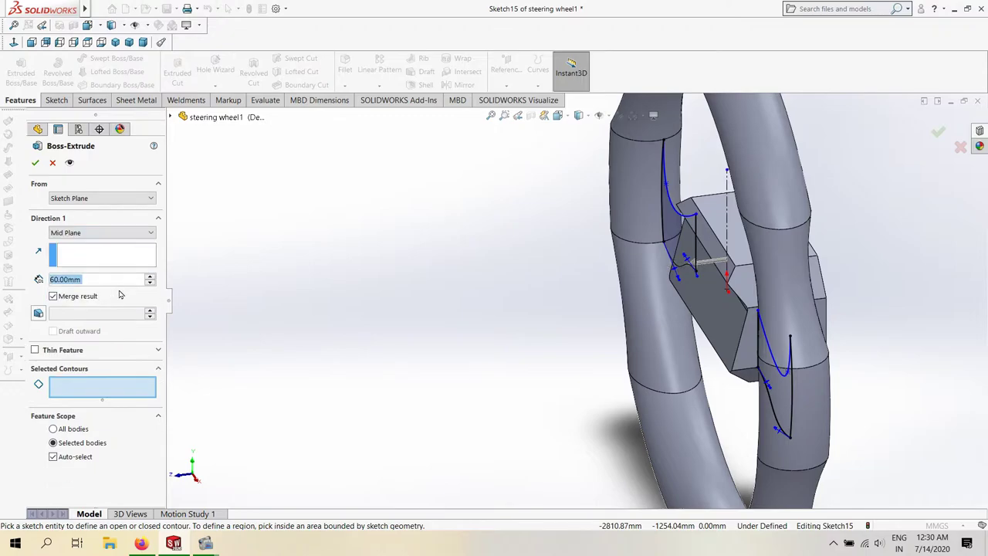
left_click(668, 223)
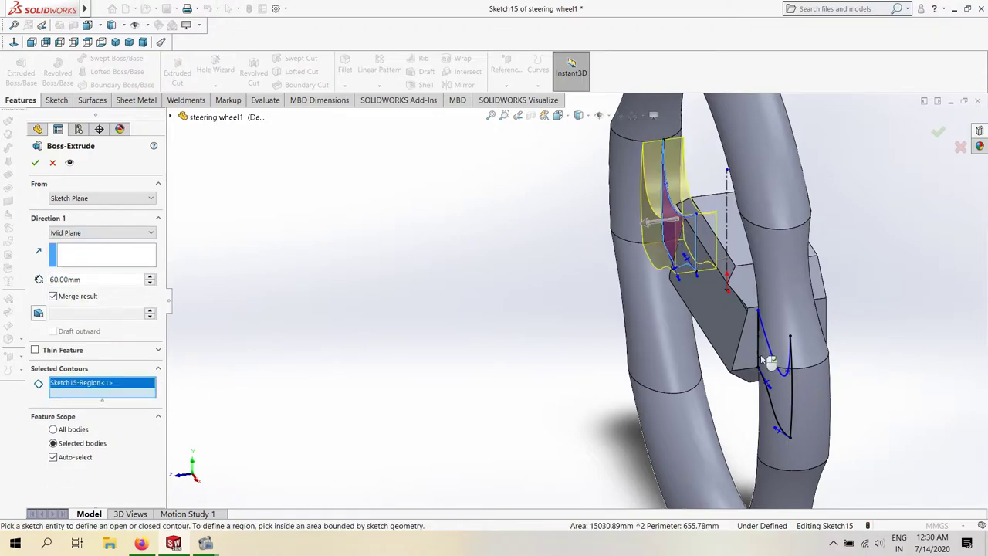
left_click(817, 345)
mouse_move(763, 357)
middle_mouse_down()
mouse_move(812, 349)
mouse_move(724, 342)
middle_mouse_up()
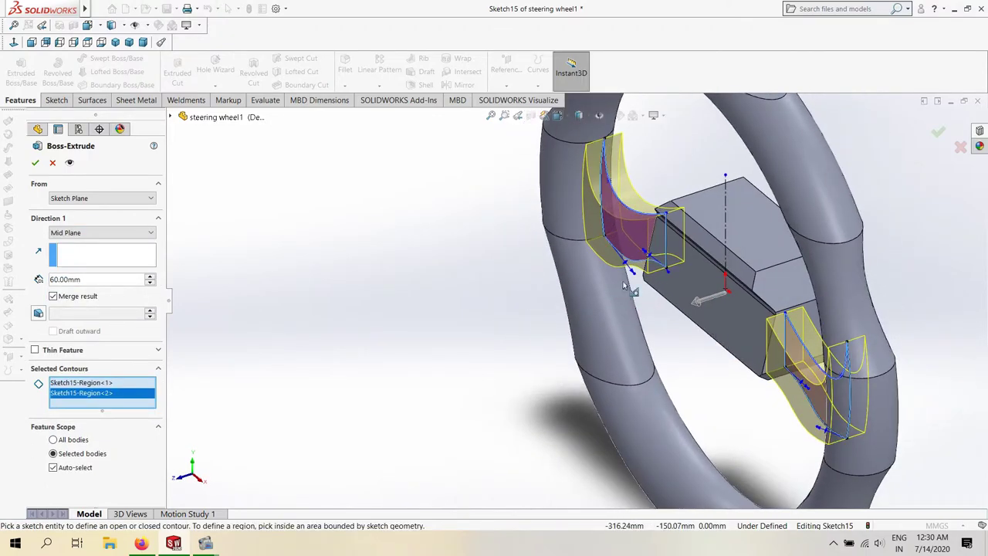
middle_click_drag(625, 288, 720, 369)
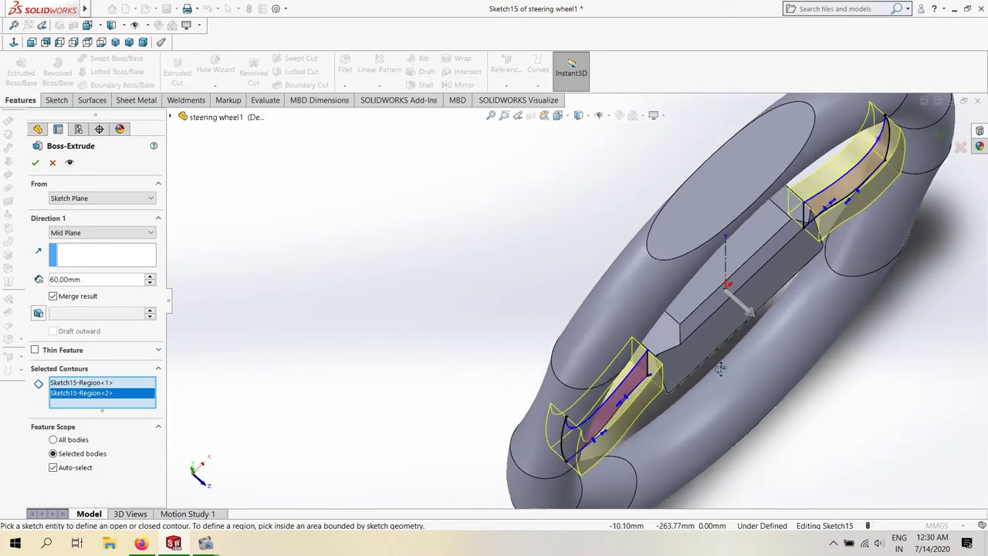
middle_click_drag(720, 368, 739, 415)
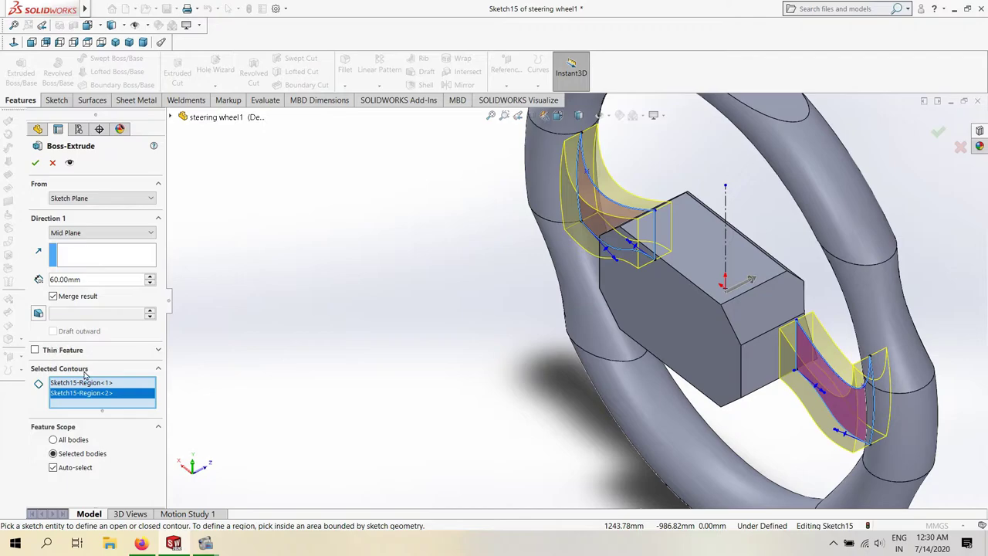
- Keep the default extrusion direction and confirm the 60 mm mid-plane boss for both spokes
left_click(69, 260)
right_click(93, 401)
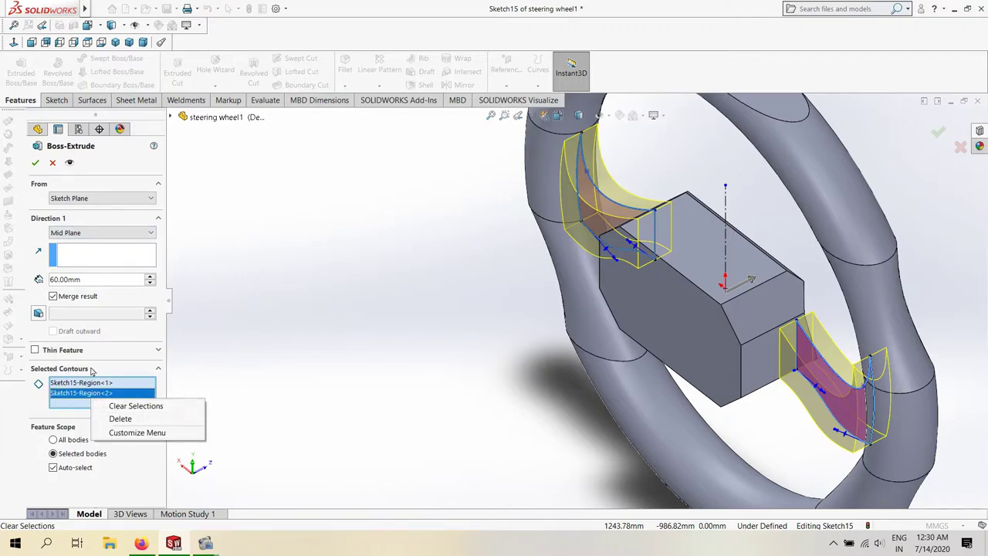
left_click(107, 256)
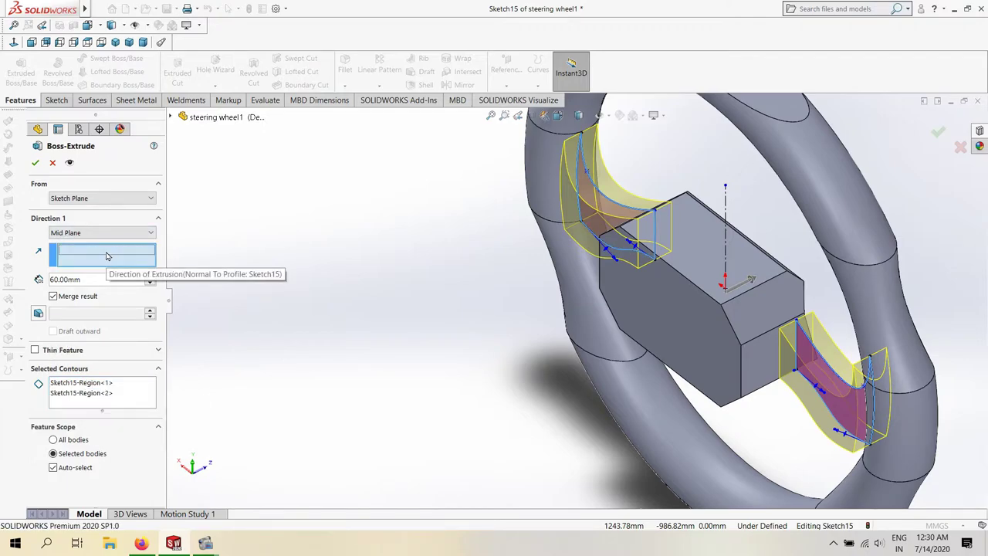
left_click(682, 335)
left_click(682, 335)
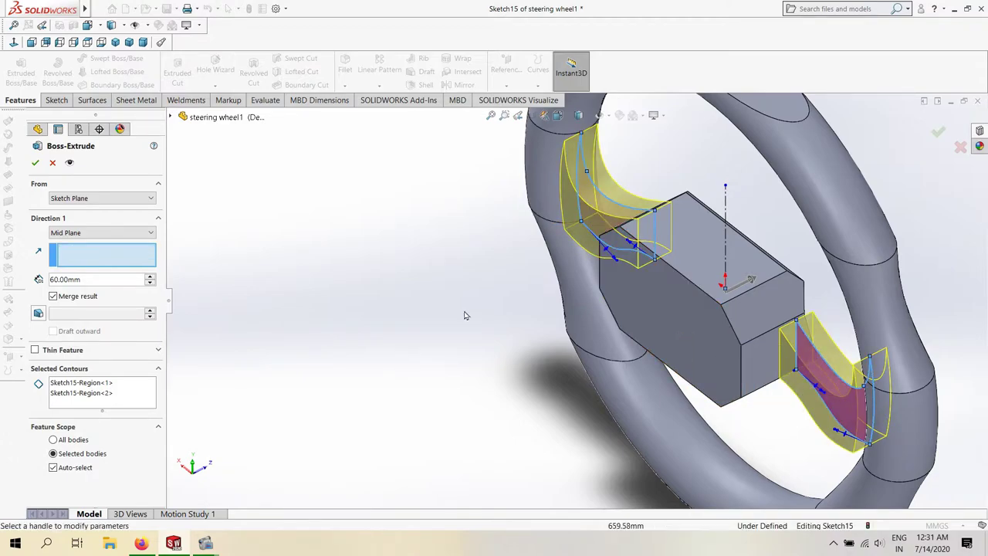
scroll(547, 386, "up", 2)
key("Return")
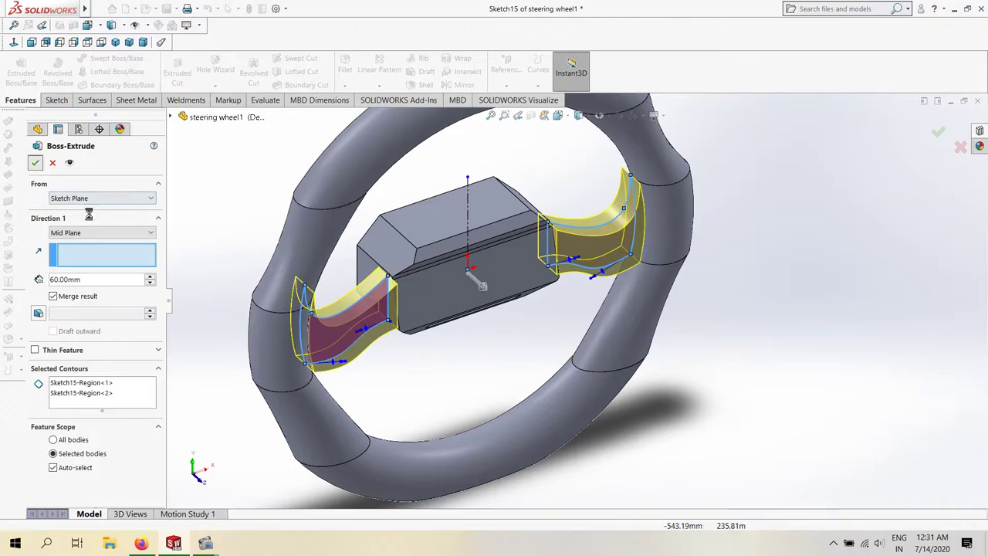
key("ctrl+1")
- Fillet the spoke's top edge at the rim with radius 2 and accept it
middle_click_drag(413, 304, 320, 266)
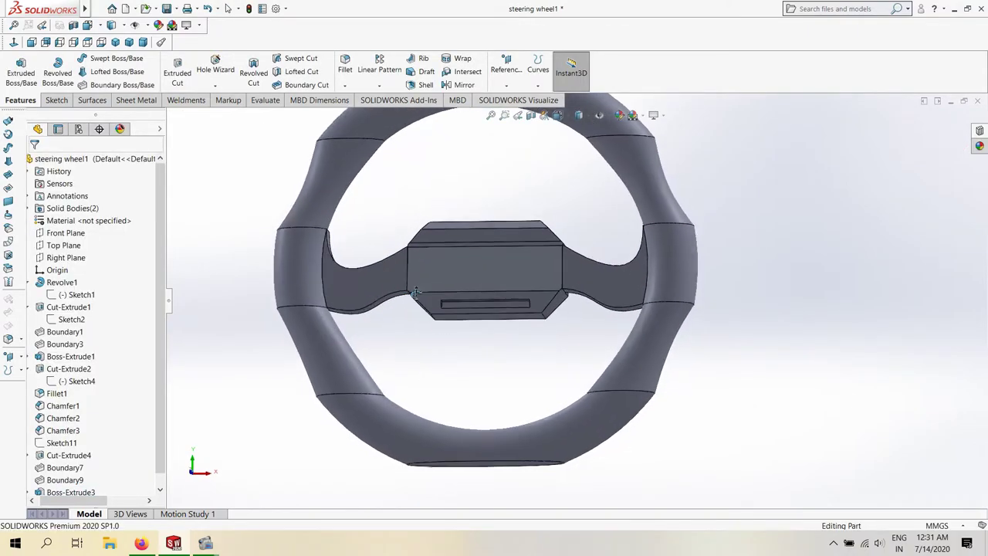
scroll(321, 266, "down", 5)
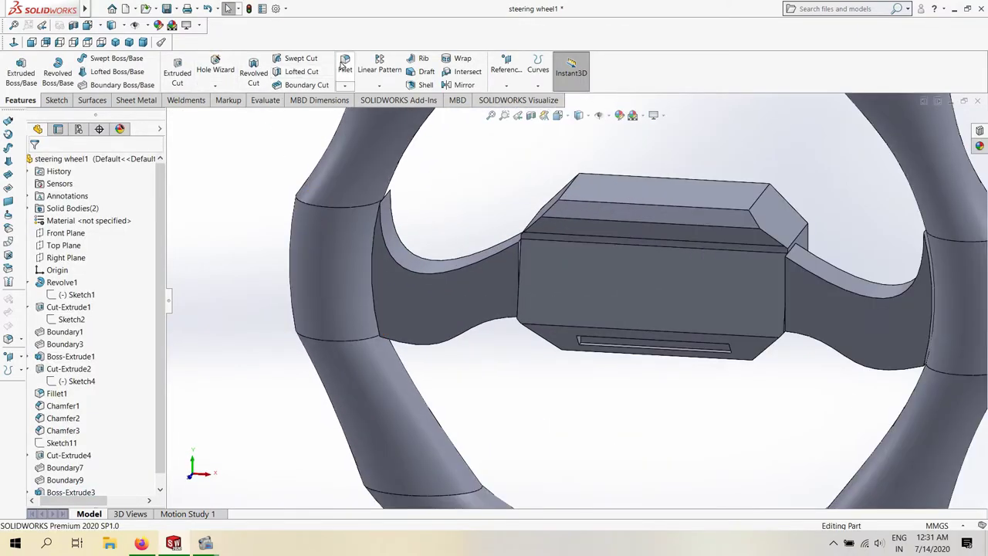
right_click_drag(390, 239, 404, 214)
scroll(403, 214, "down", 5)
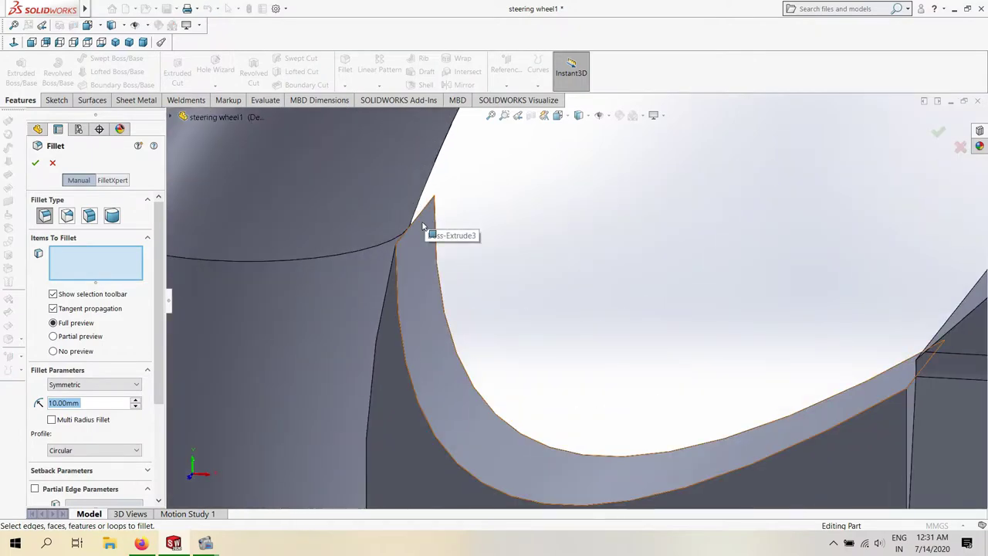
left_click(433, 324)
left_click(435, 323)
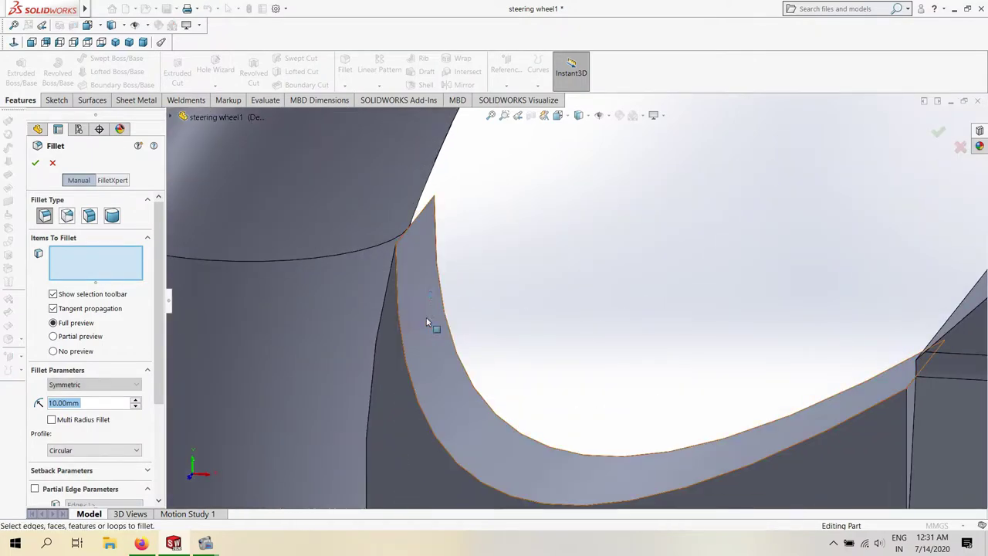
left_click(424, 213)
middle_click_drag(423, 213, 261, 305)
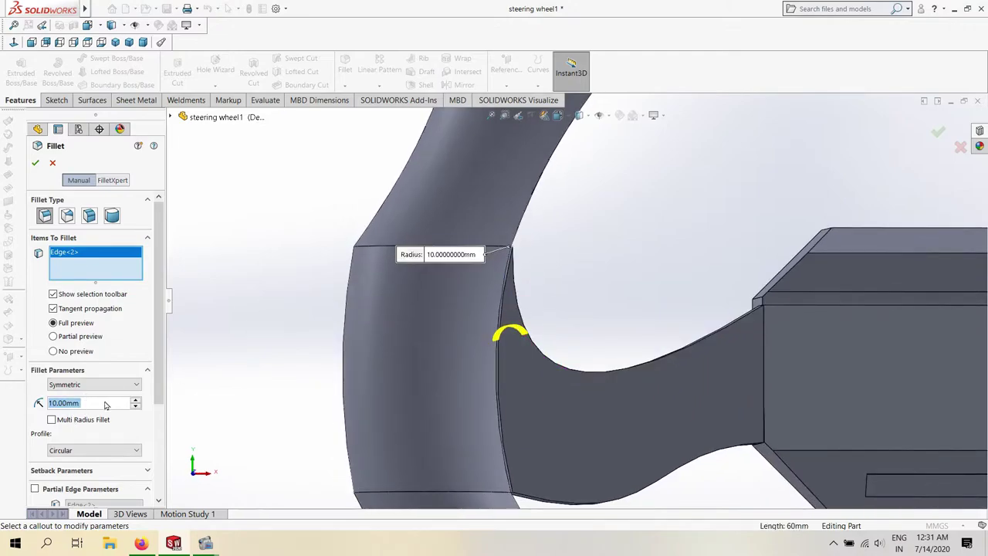
type("2")
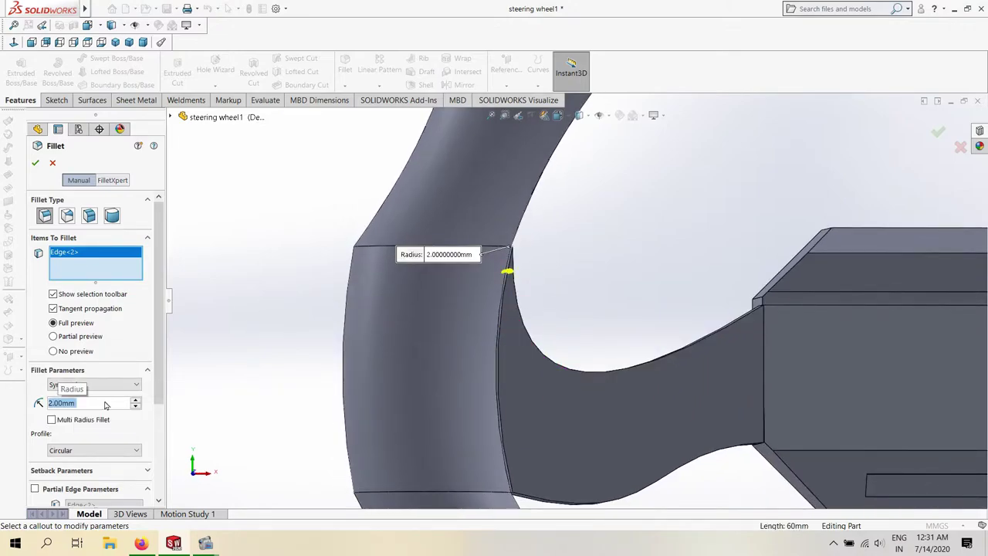
left_click(35, 164)
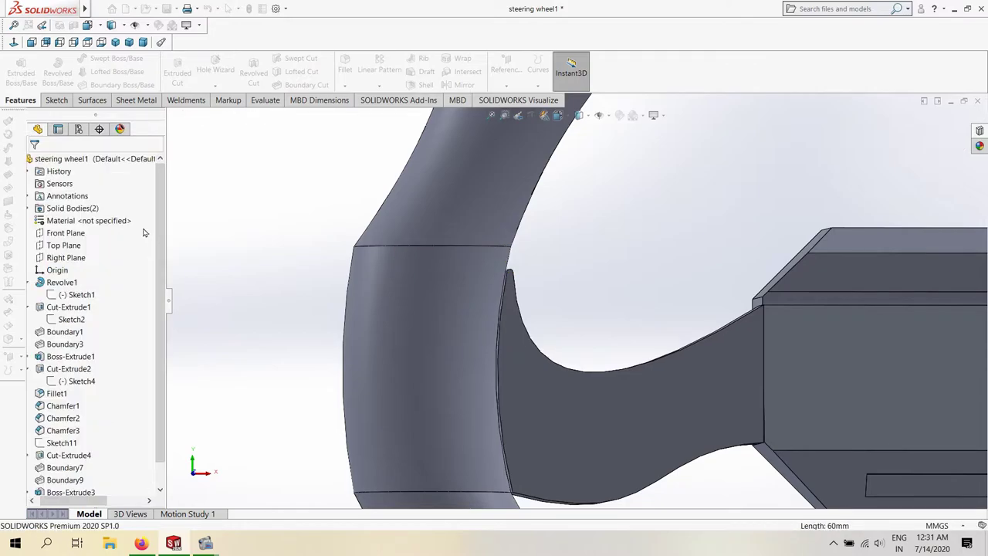
- Start a new fillet and clear the wrongly picked spoke face from its selections
key("Return")
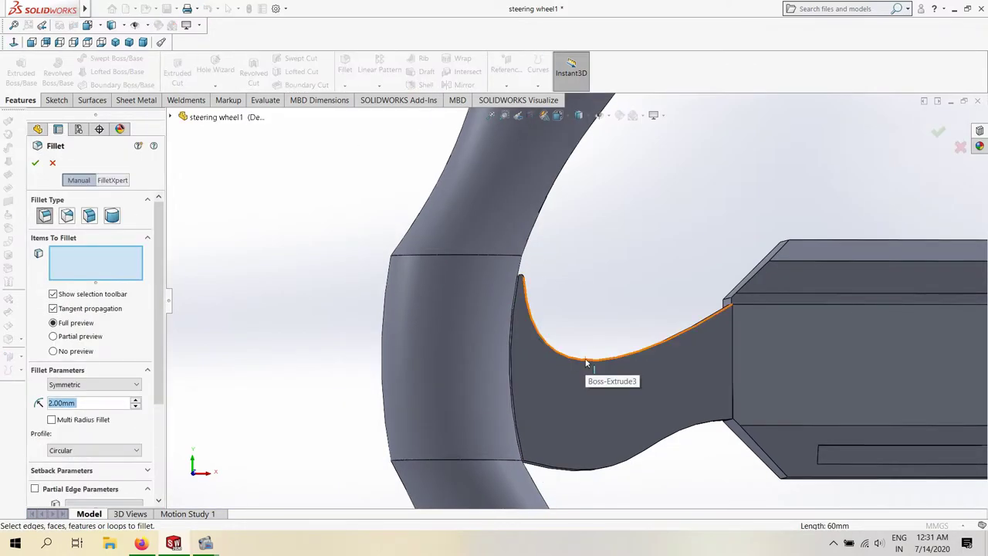
left_click(584, 360)
left_click(583, 363)
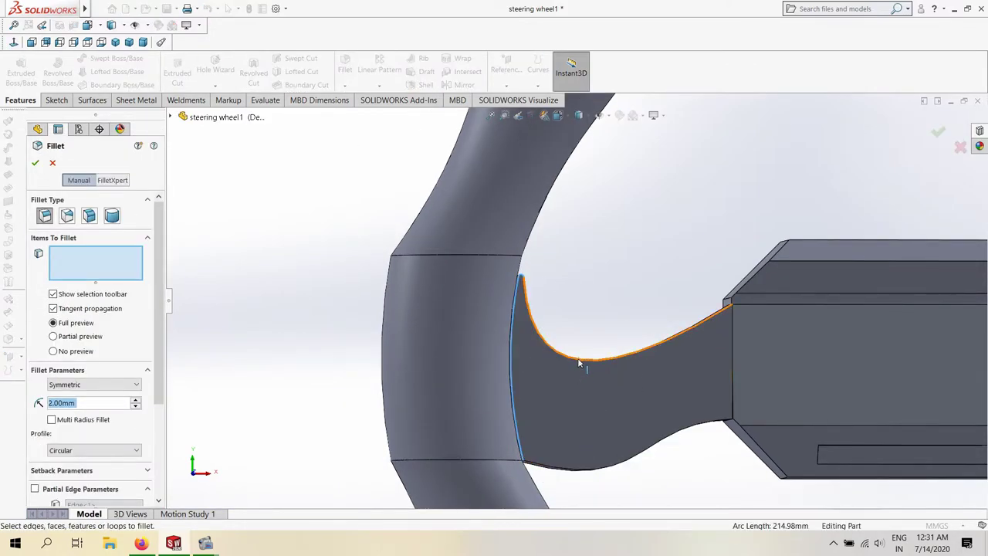
left_click(585, 401)
left_click(589, 370)
left_click(592, 368)
middle_click_drag(591, 368, 556, 363)
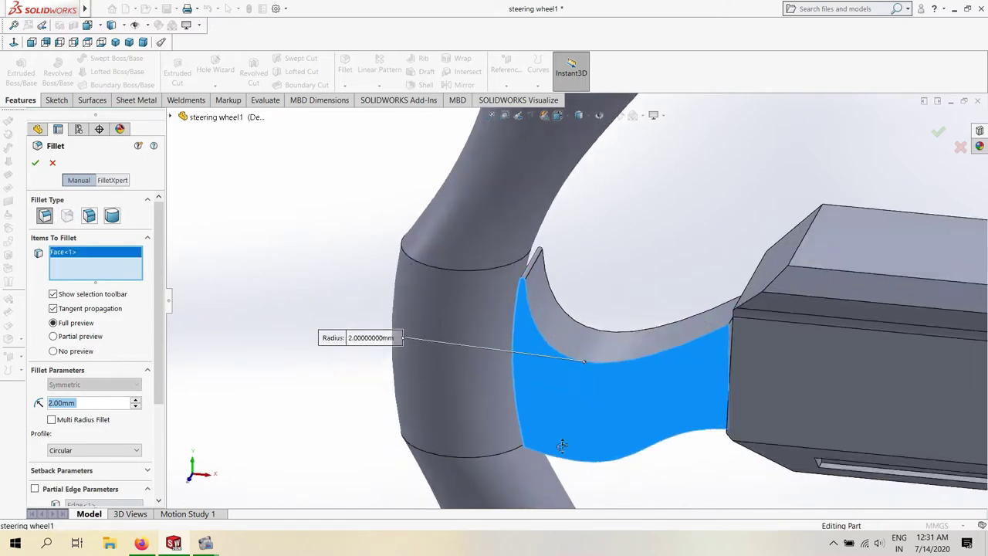
right_click(113, 272)
left_click(155, 278)
type("3")
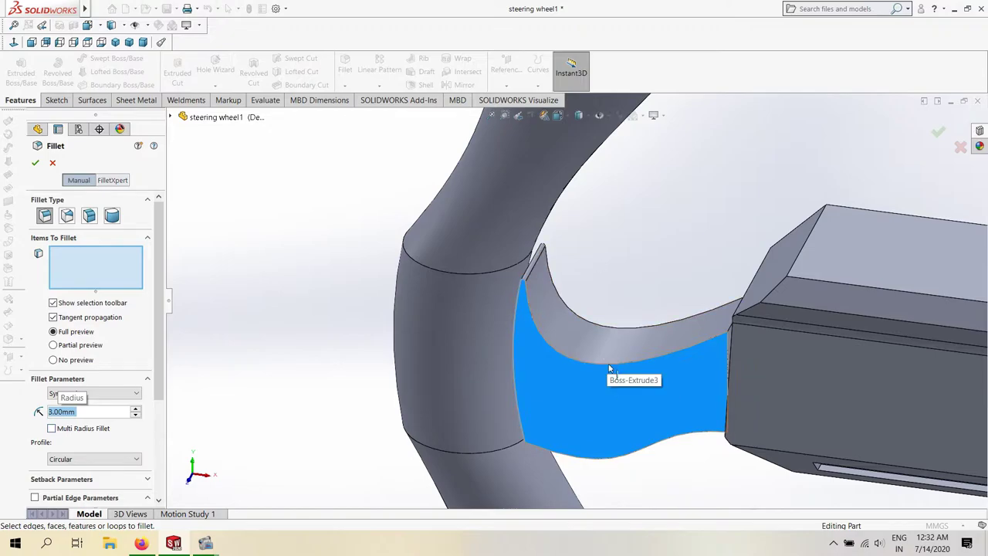
- Select the spoke's top edge chain plus the vertical and top edges near the hub
left_click(609, 364)
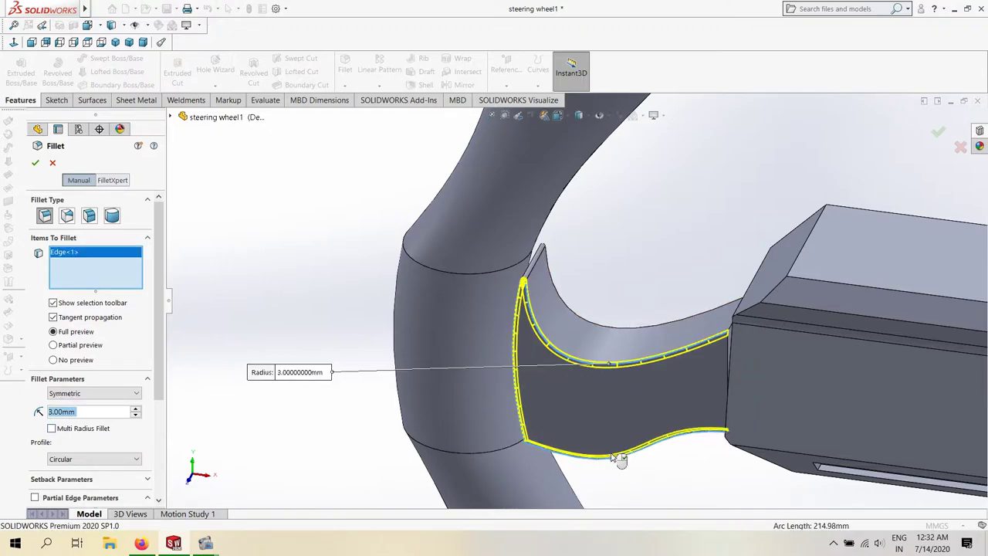
left_click(614, 457)
left_click(609, 342)
mouse_move(608, 340)
middle_mouse_down()
mouse_move(575, 147)
mouse_move(673, 393)
mouse_move(677, 336)
middle_mouse_up()
left_click(672, 393)
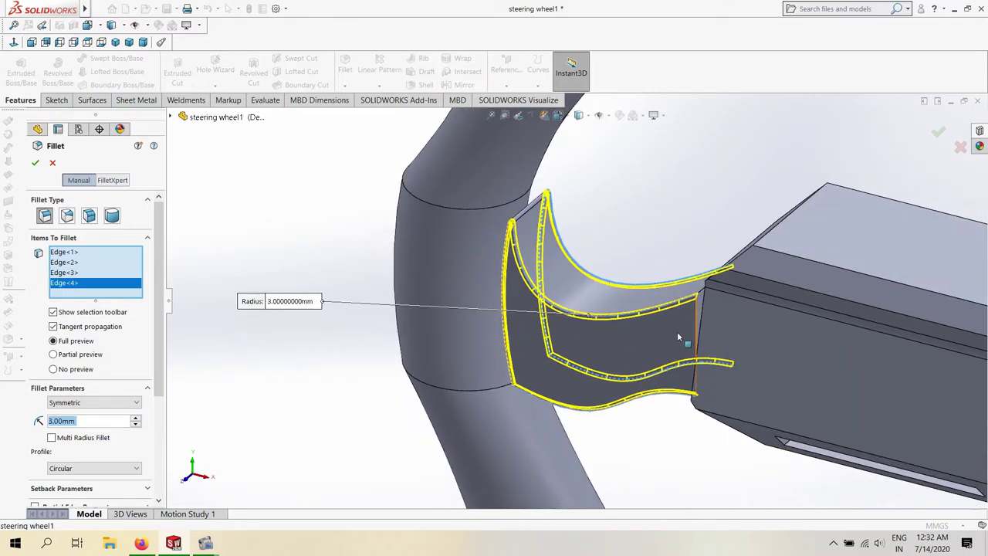
scroll(678, 337, "down", 3)
left_click(693, 297)
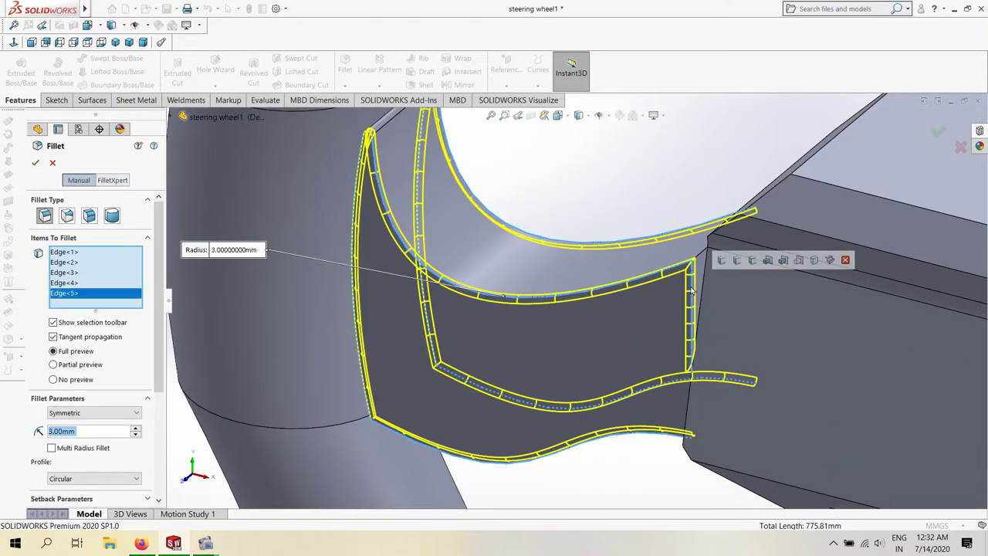
left_click(698, 260)
- Remove the two extra edges and accept the 3 mm spoke fillet
scroll(699, 261, "up", 3)
scroll(699, 261, "down", 3)
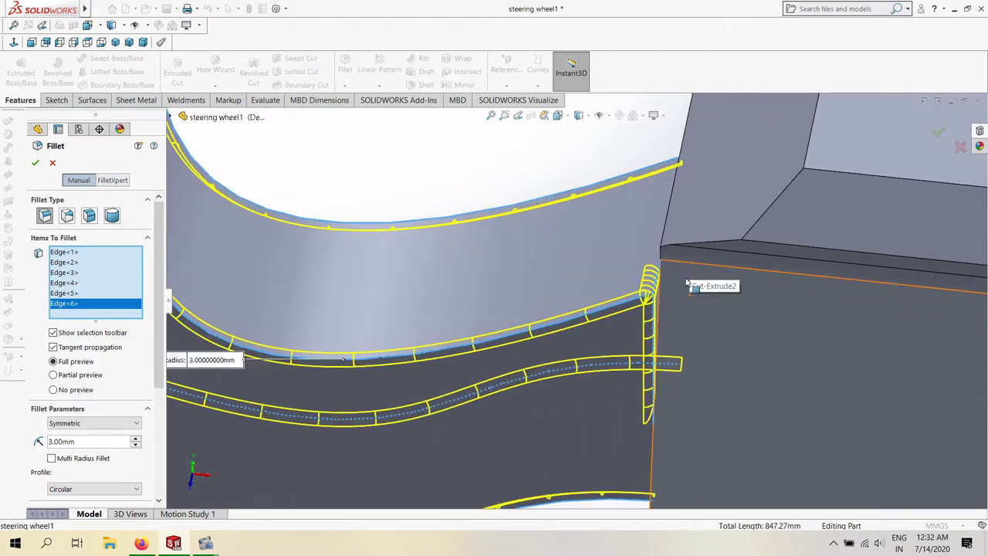
scroll(684, 390, "up", 2)
scroll(541, 309, "up", 3)
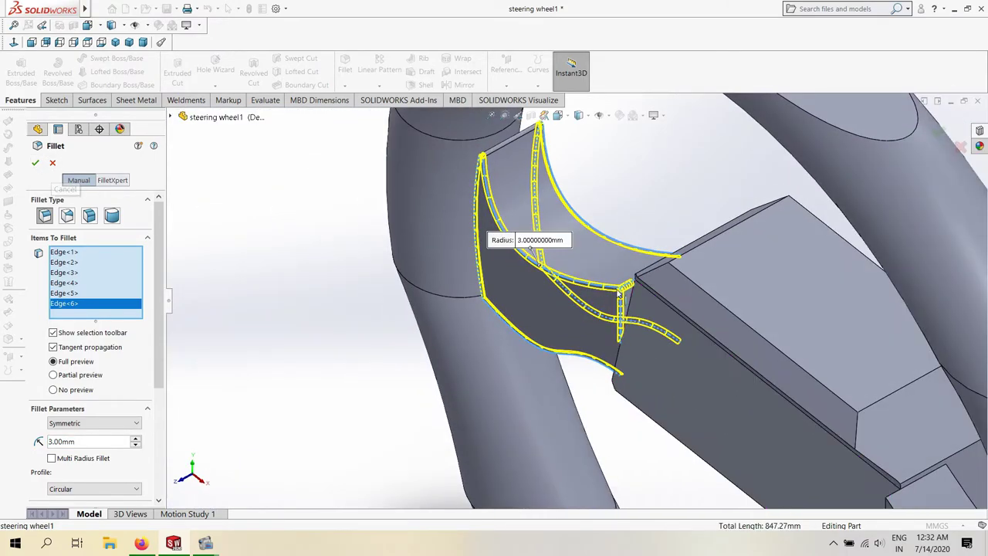
middle_click_drag(541, 309, 629, 287)
left_click(630, 287)
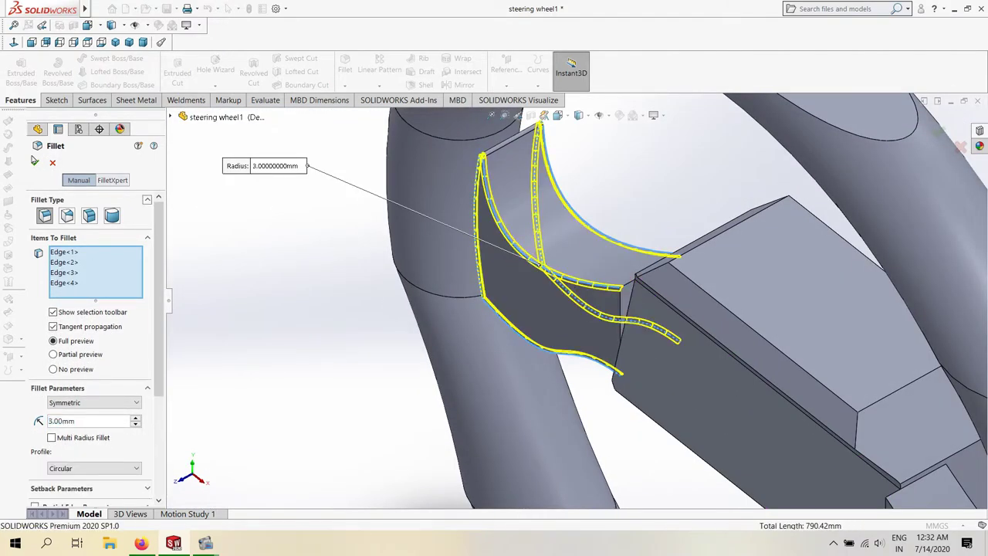
key("Return")
mouse_move(644, 461)
middle_mouse_down()
mouse_move(639, 421)
mouse_move(801, 371)
mouse_move(784, 403)
middle_mouse_up()
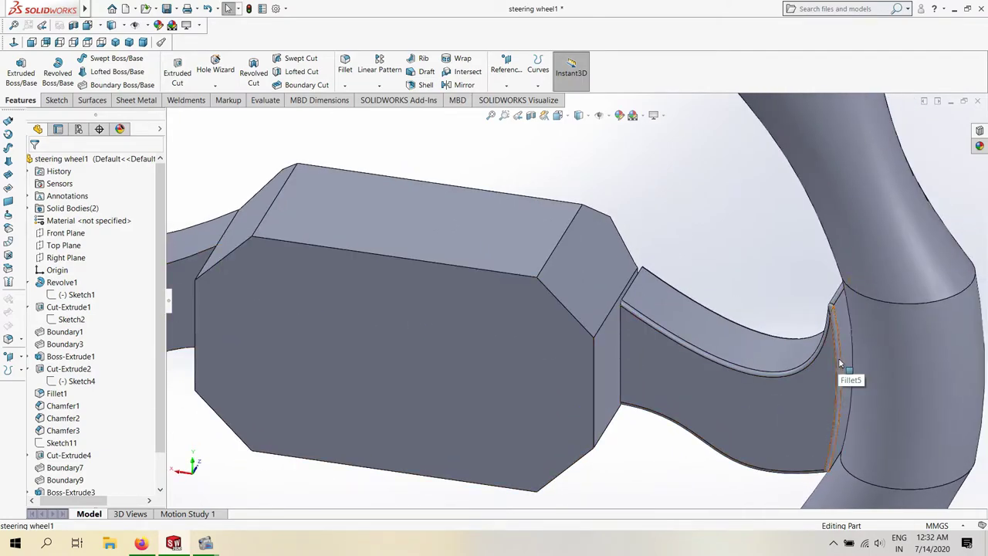
- Edit Fillet5 to delete the spoke face and the fourth edge, then accept it
left_click(840, 363)
right_click(54, 480)
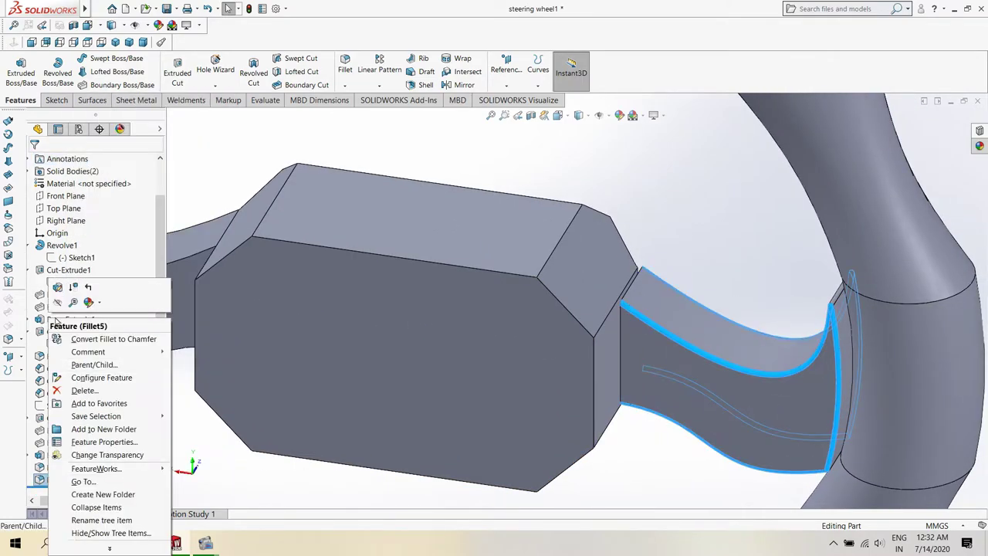
left_click(57, 286)
left_click(842, 364)
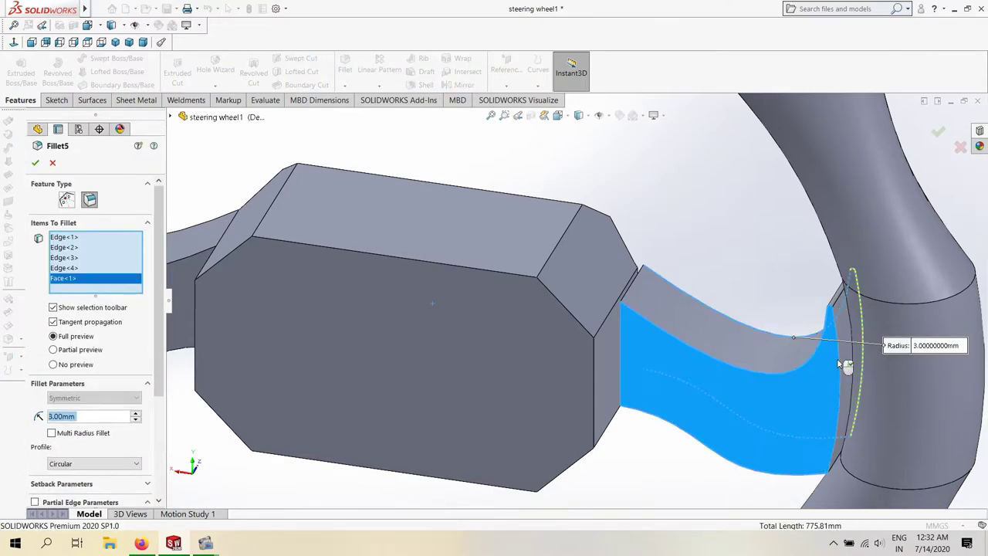
right_click(68, 278)
left_click(81, 296)
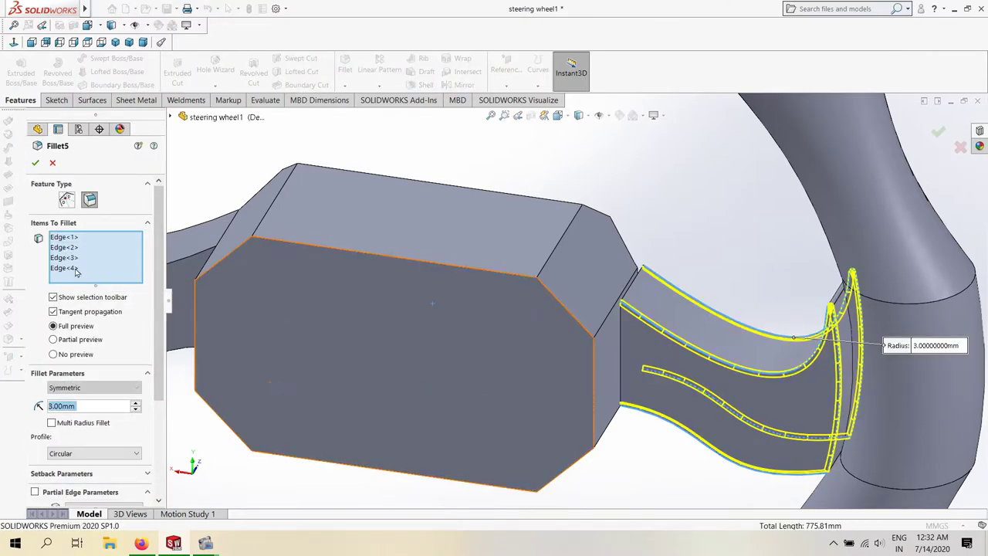
right_click(75, 272)
left_click(89, 290)
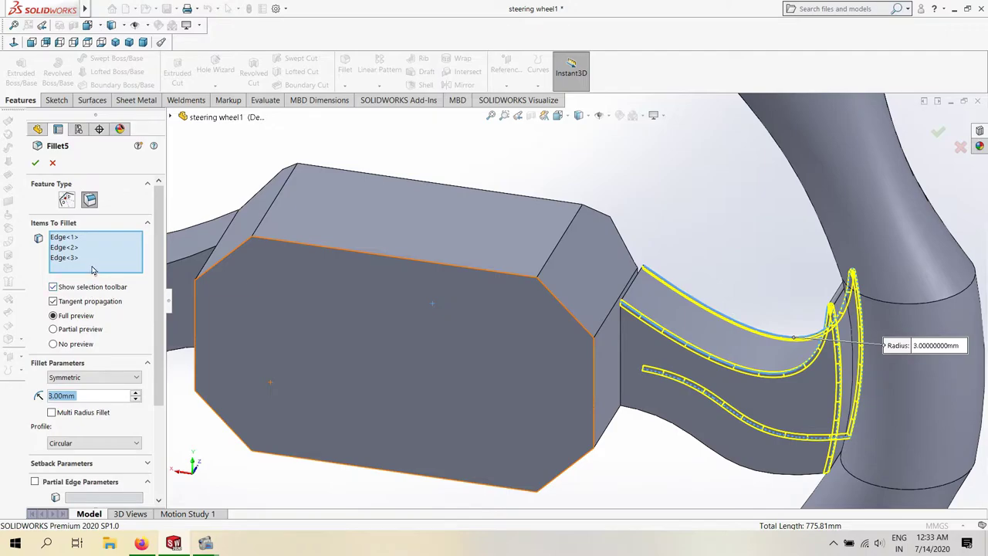
key("super+space")
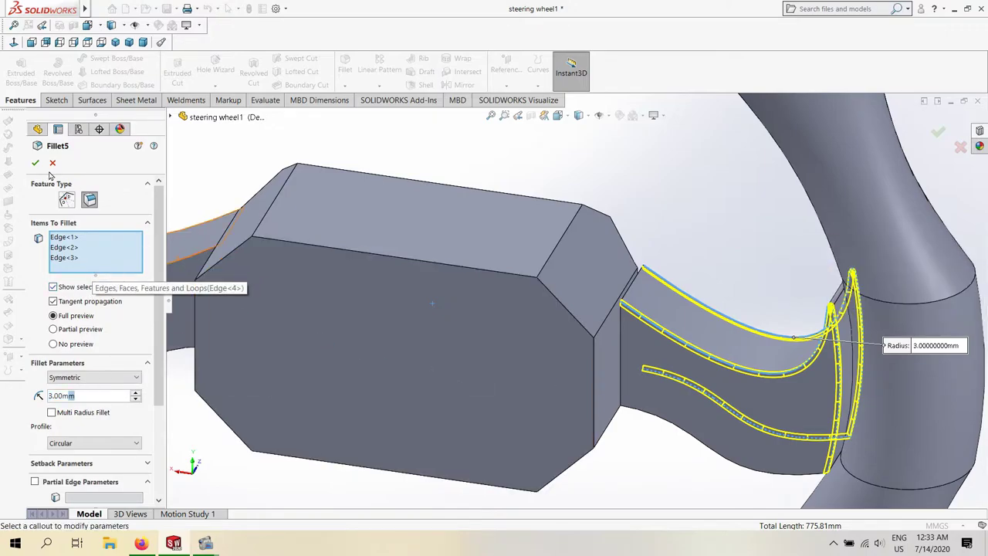
left_click(53, 162)
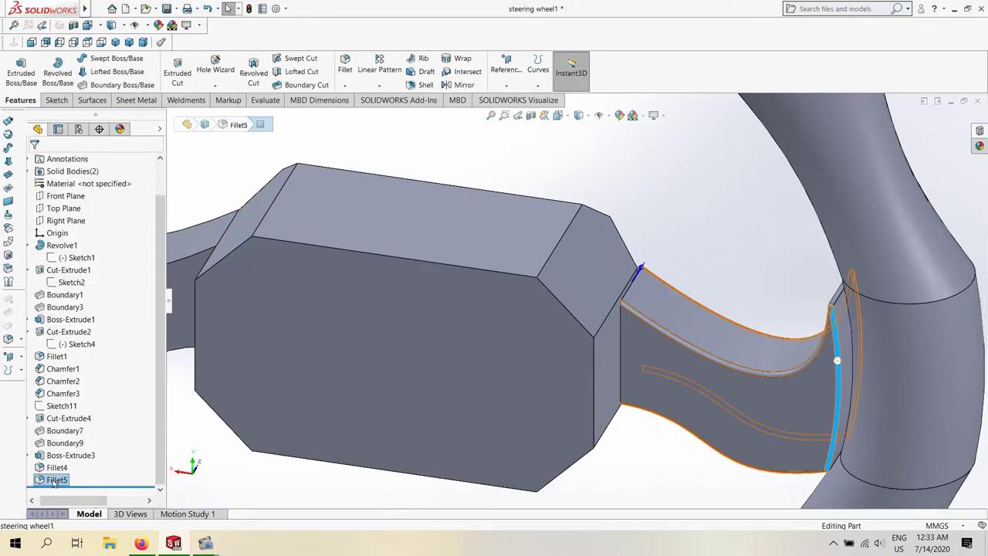
- Re-edit Fillet5, dropping the newly added edge and the third edge, and accept it
right_click(54, 480)
left_click(58, 297)
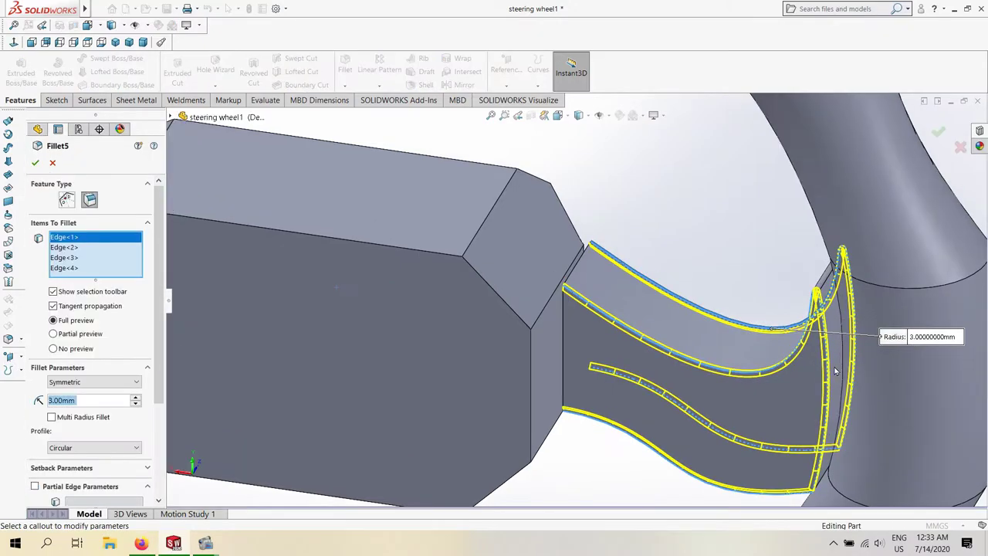
scroll(834, 372, "down", 5)
left_click(681, 387)
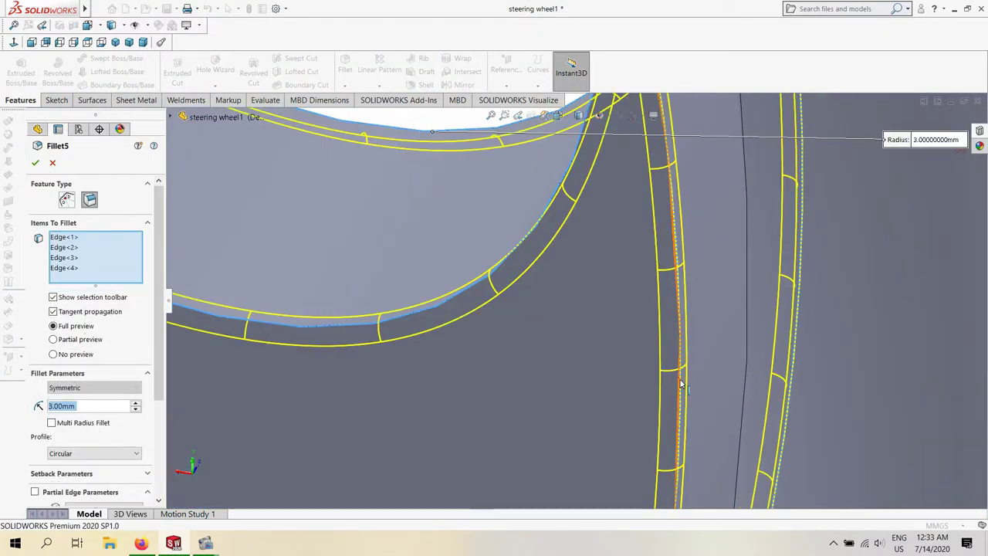
right_click(59, 280)
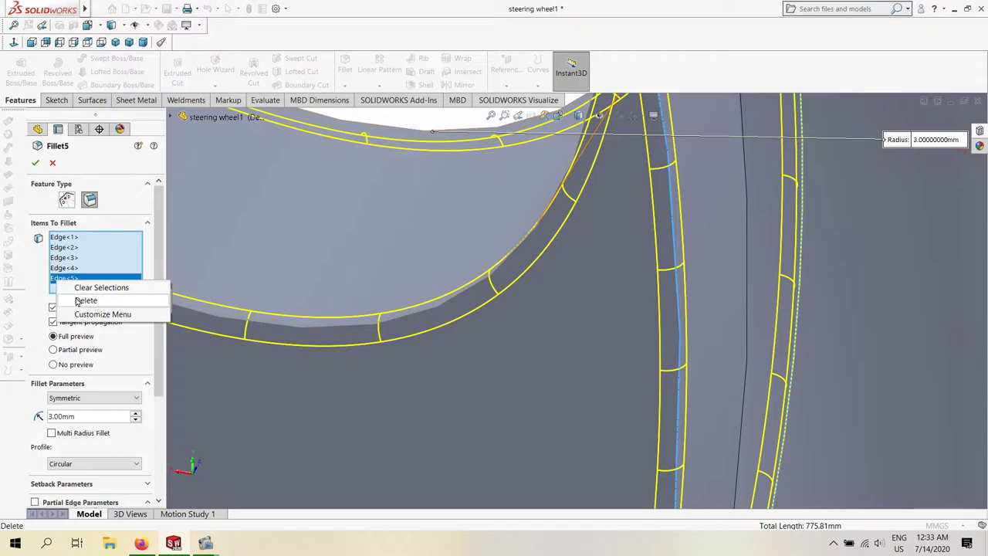
left_click(83, 301)
left_click(440, 294)
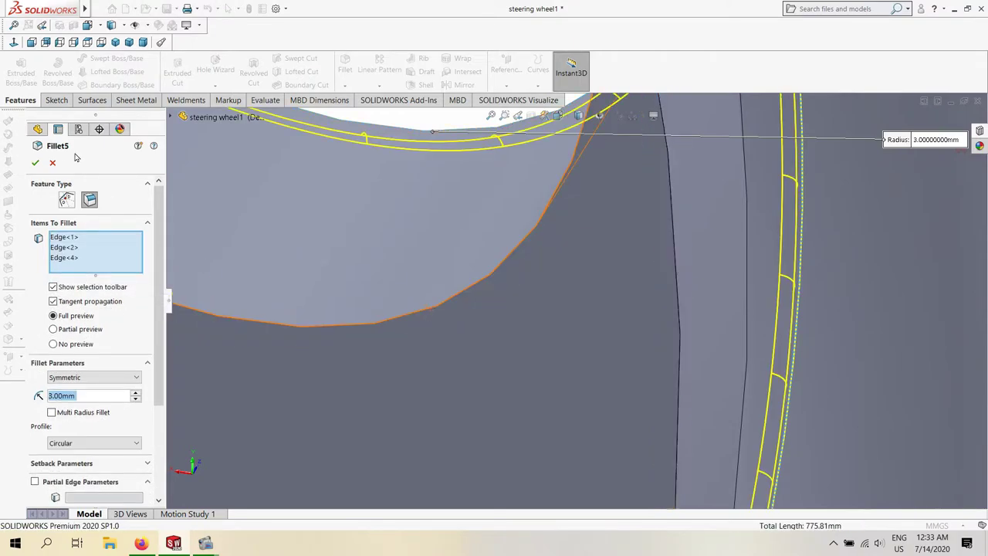
left_click(35, 162)
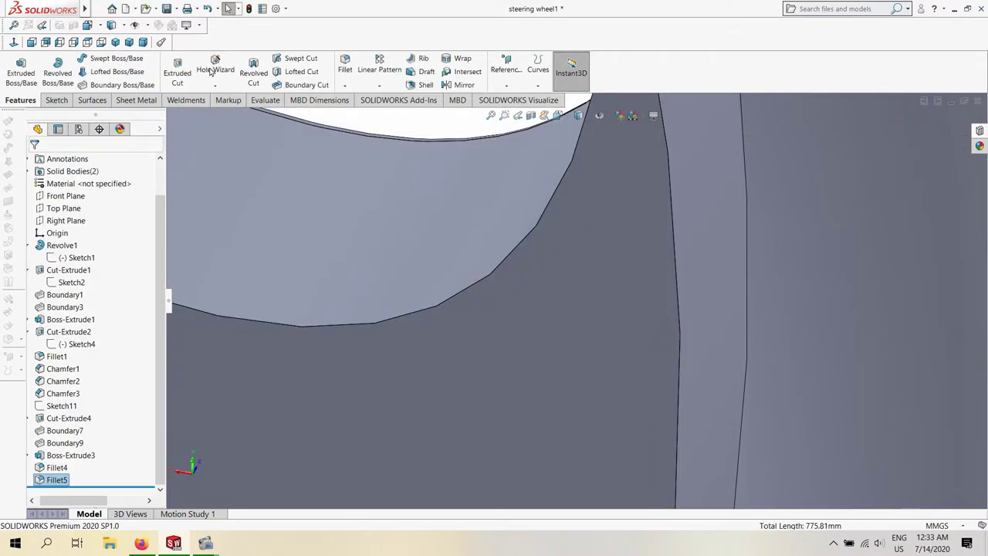
key("Return")
- Round the selected spoke edge with a 5 mm fillet
left_click(680, 329)
type("85")
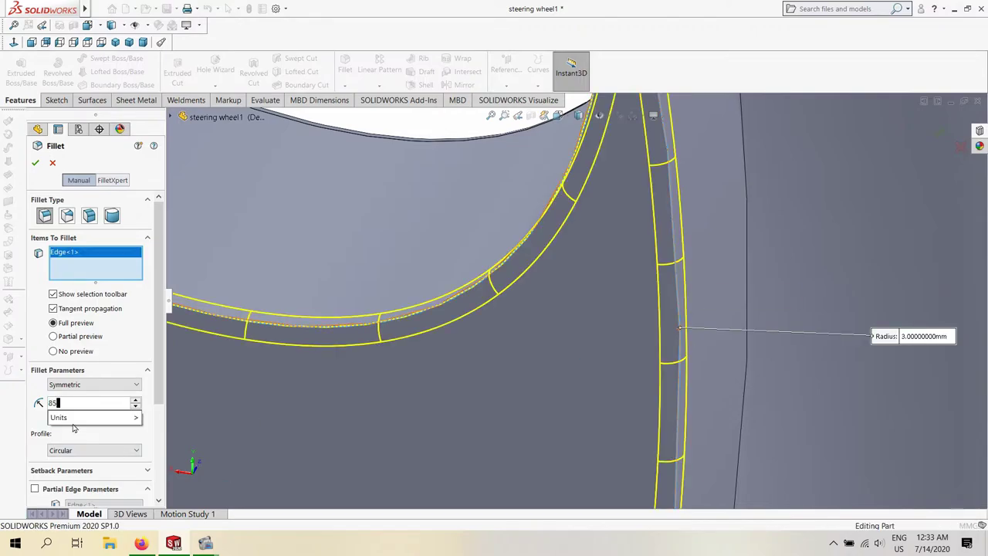
key("Return")
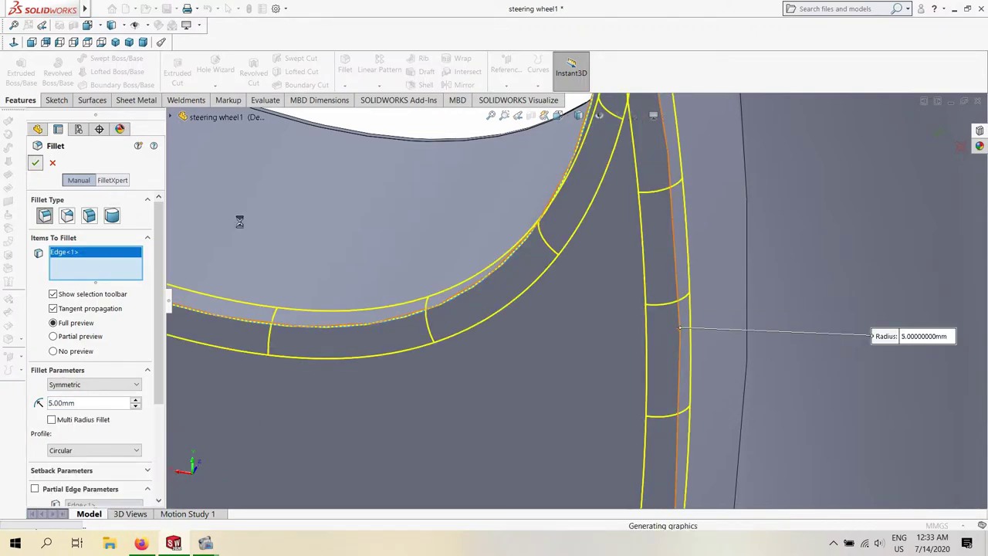
scroll(394, 270, "up", 5)
scroll(421, 401, "down", 3)
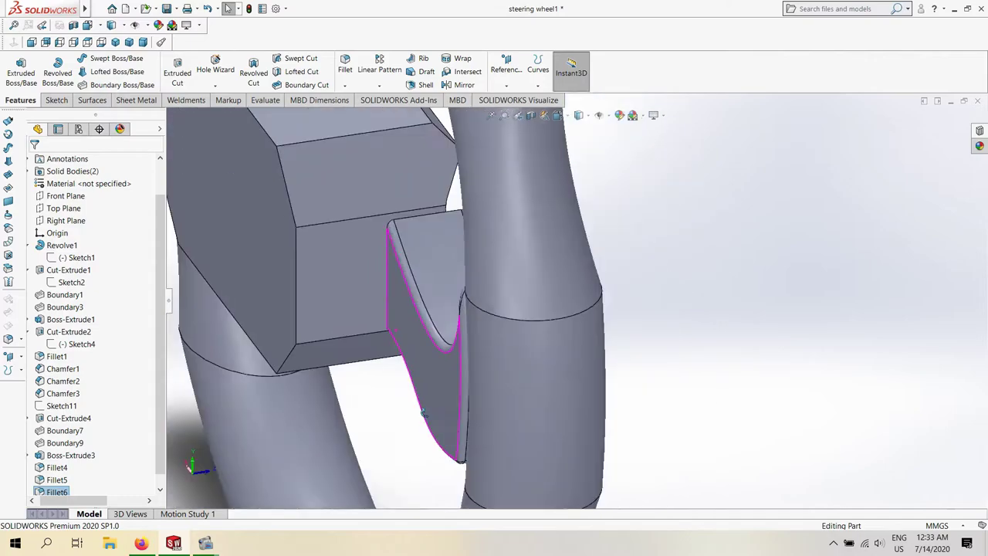
scroll(423, 413, "up", 3)
scroll(444, 456, "up", 2)
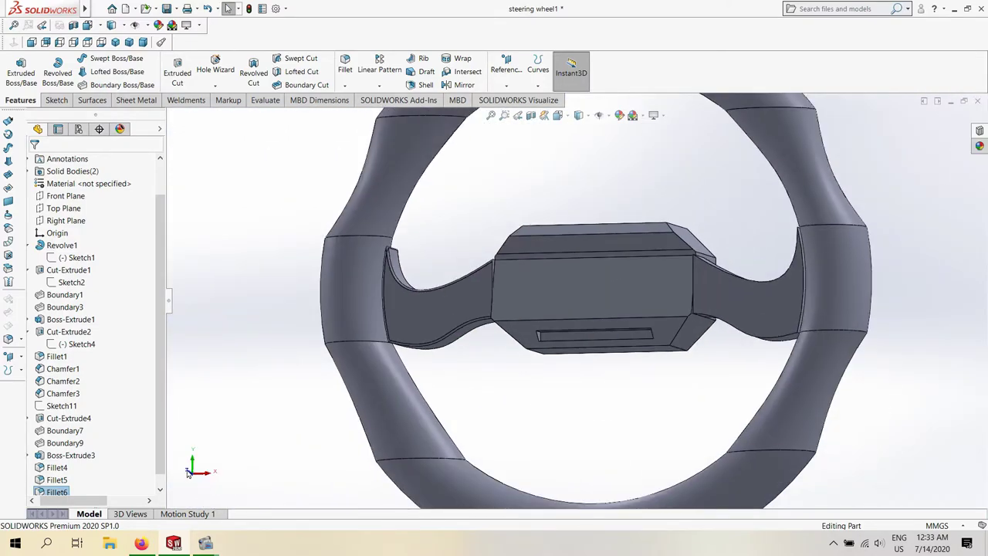
- Switch to the front view and start a new sketch on the hub's front face
key("ctrl+1")
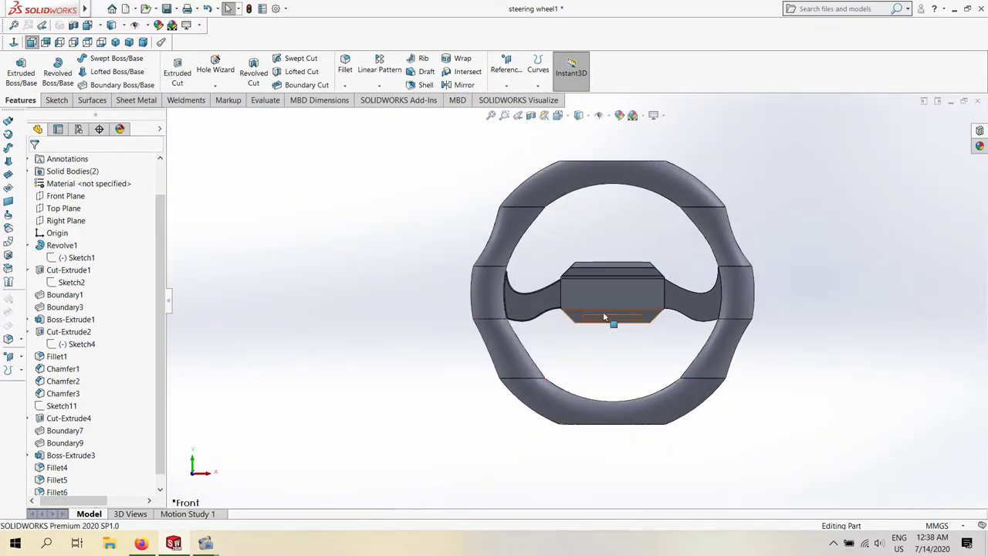
mouse_move(617, 326)
middle_mouse_down()
mouse_move(556, 331)
mouse_move(565, 313)
middle_mouse_up()
left_click(556, 331)
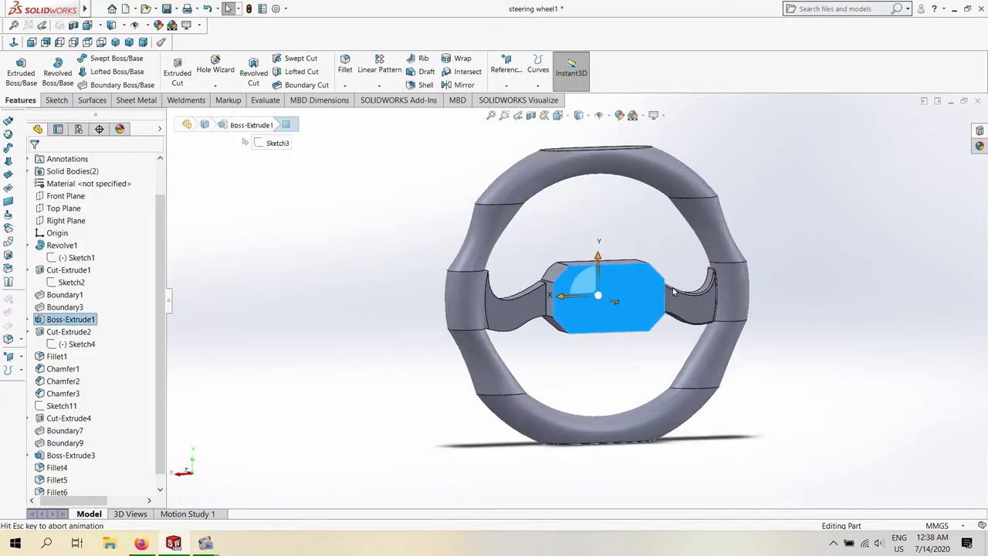
right_click(565, 312)
left_click(590, 287)
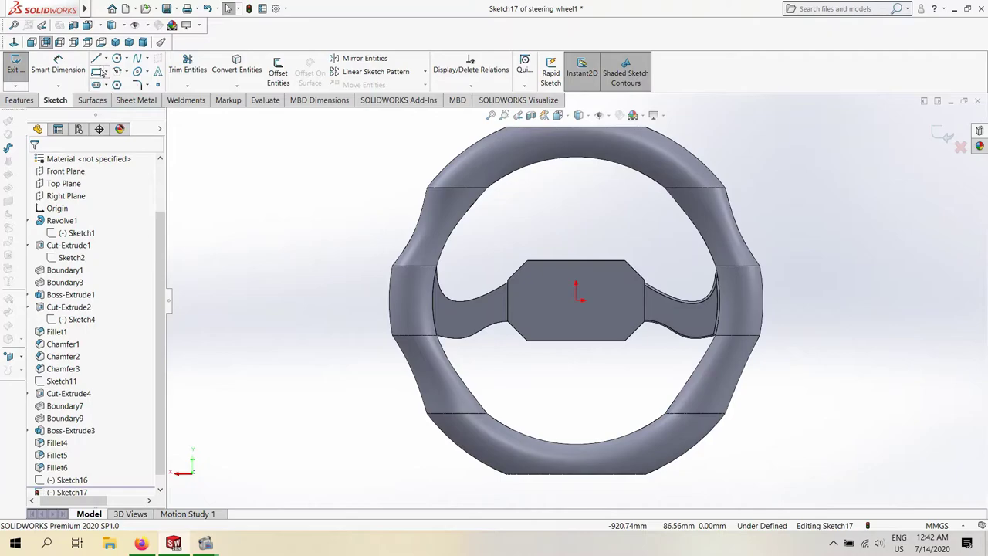
- Sketch a horizontal line above the hub, then a diagonal and lower line along the right spoke
left_click(96, 59)
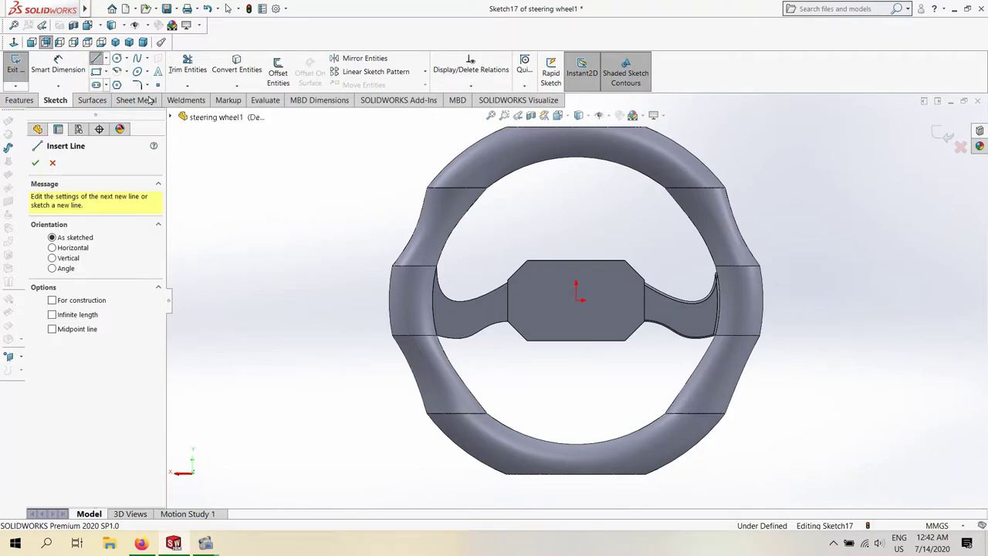
left_click(577, 224)
left_click(637, 224)
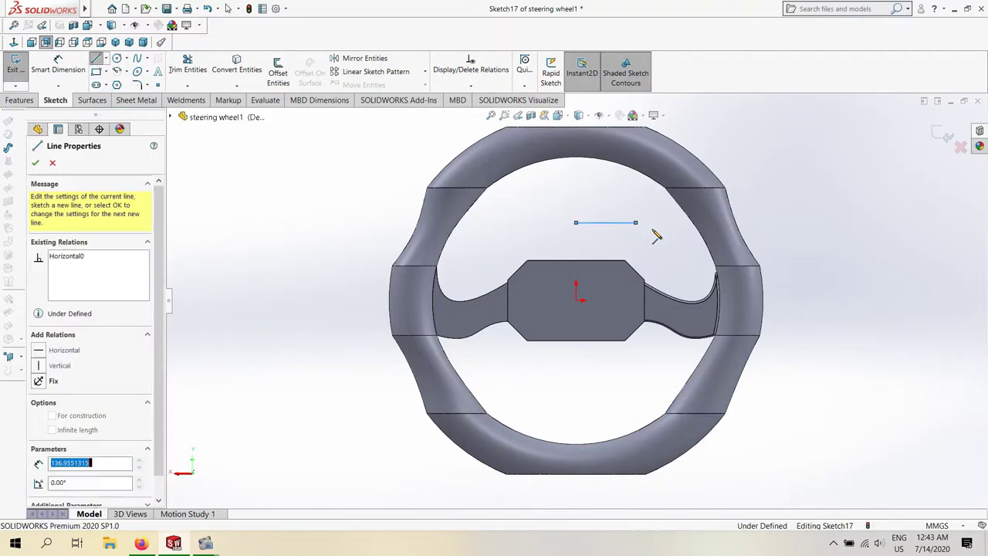
right_click(599, 236)
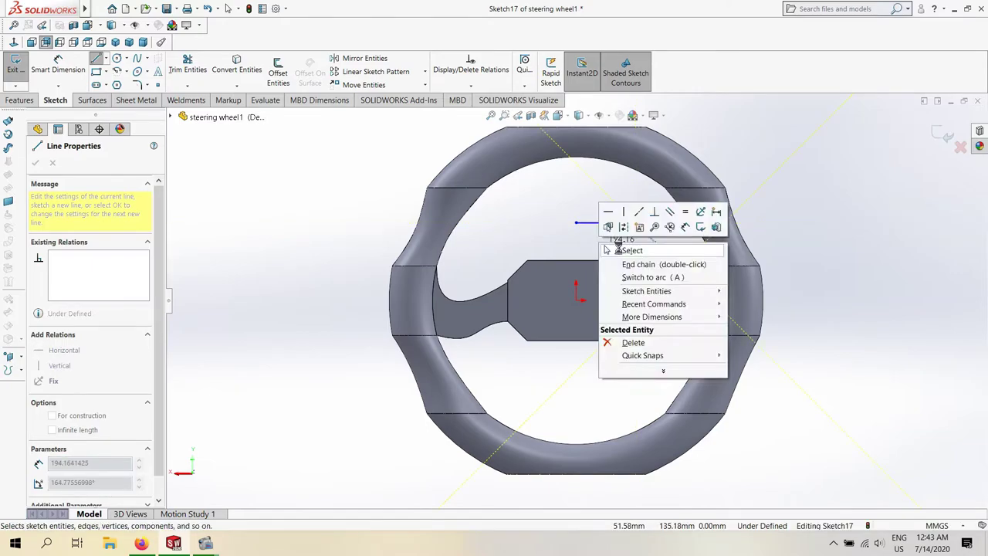
left_click(626, 249)
left_click(666, 254)
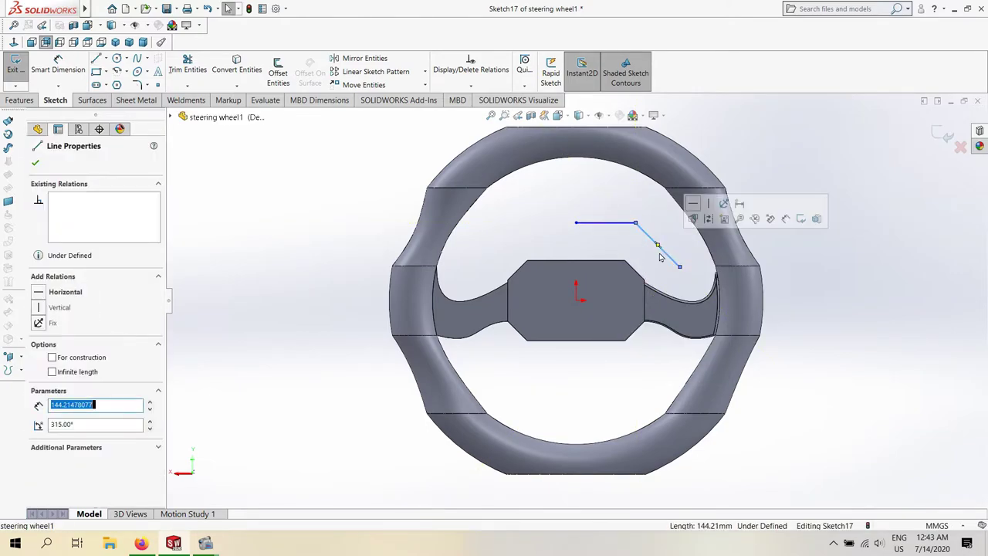
left_click(637, 270, "ctrl")
left_click(35, 163)
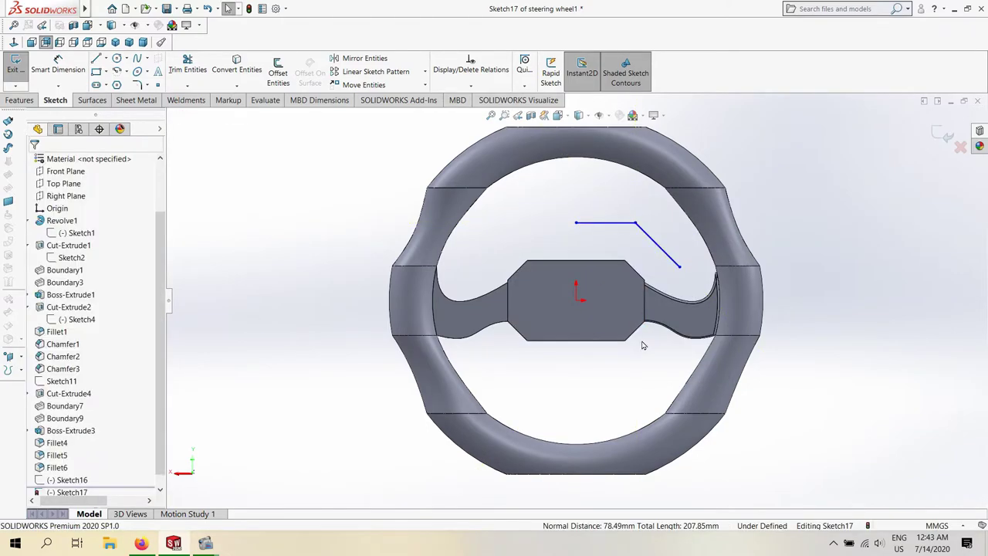
left_click_drag(682, 271, 691, 287)
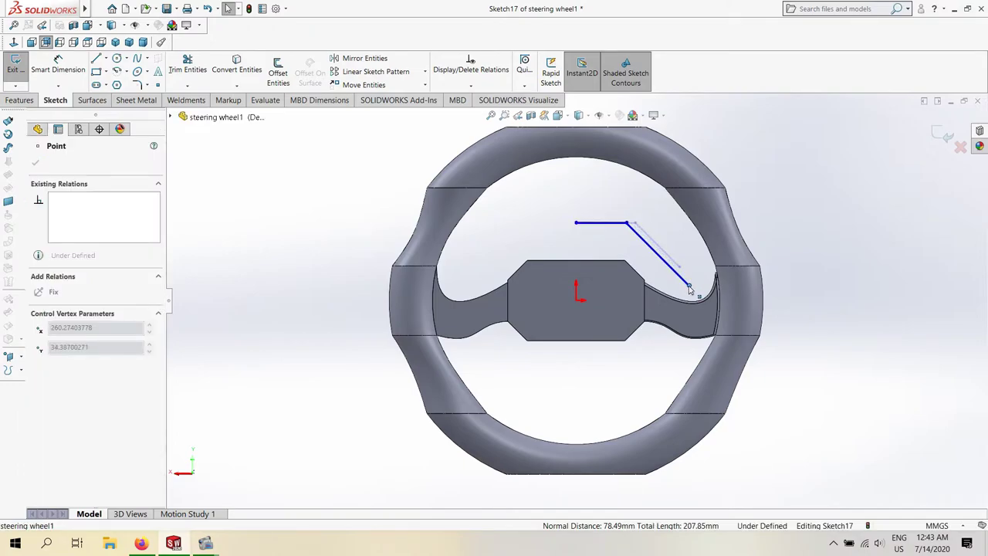
key("l")
left_click(689, 286)
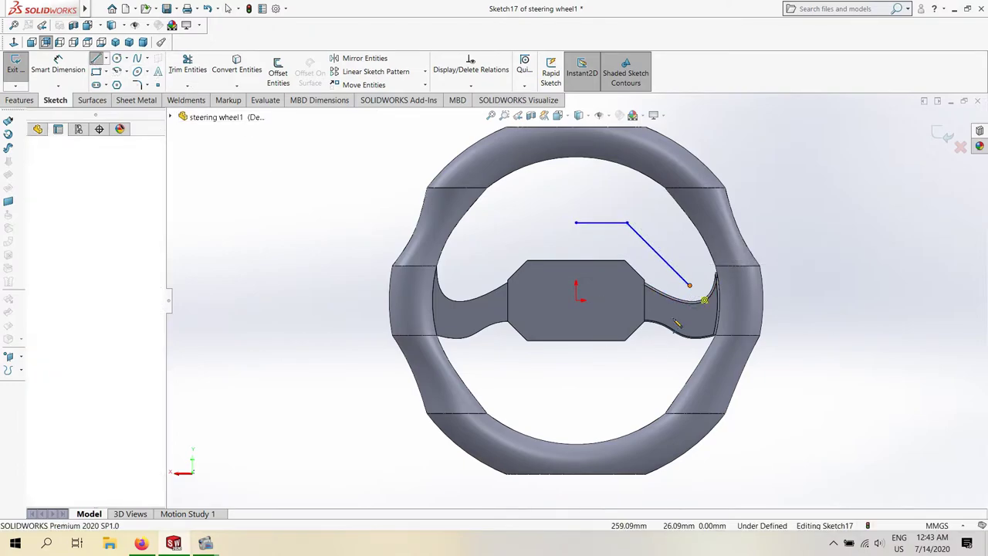
left_click(651, 363)
key("Escape")
left_click_drag(690, 287, 699, 292)
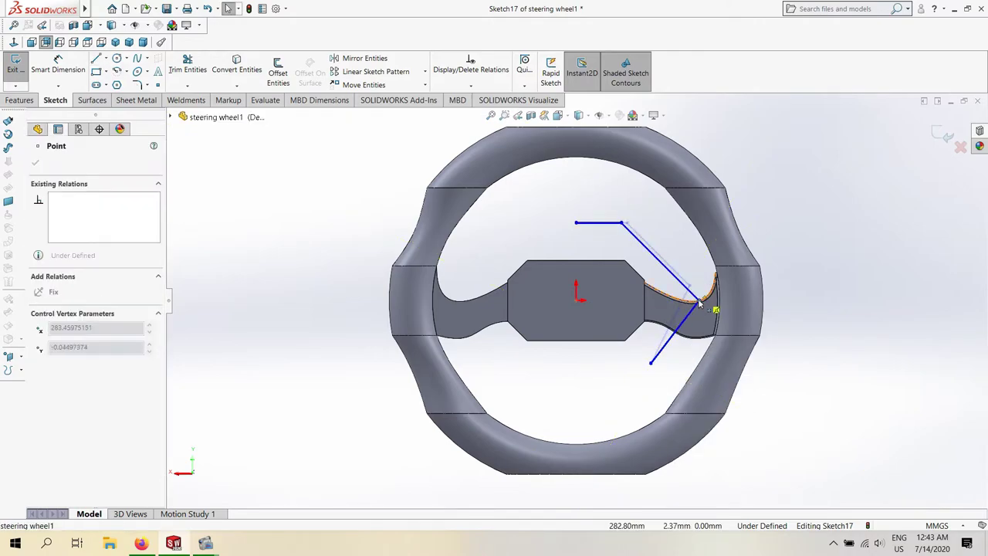
left_click(409, 405)
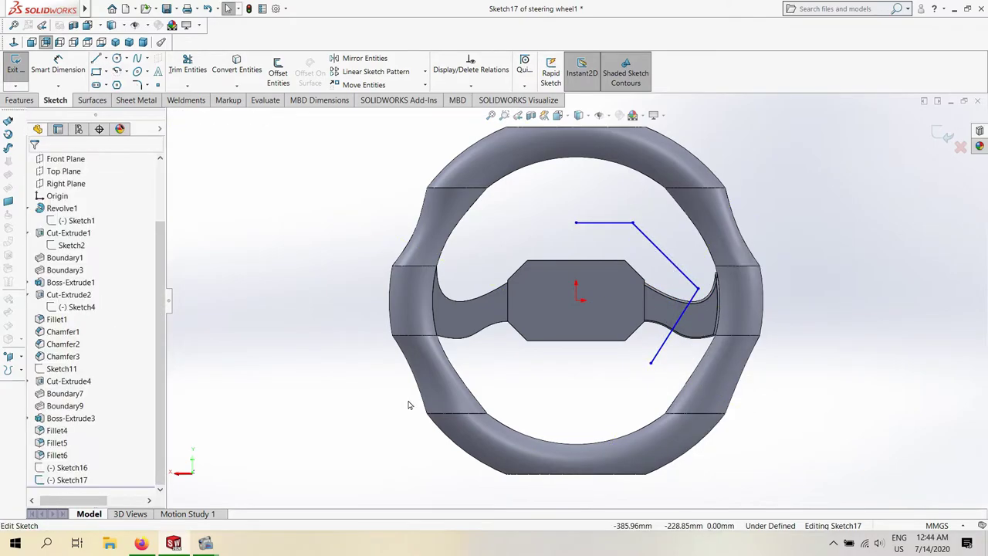
- Dimension the diagonal line's length to 218 mm
left_click(68, 70)
left_click(679, 270)
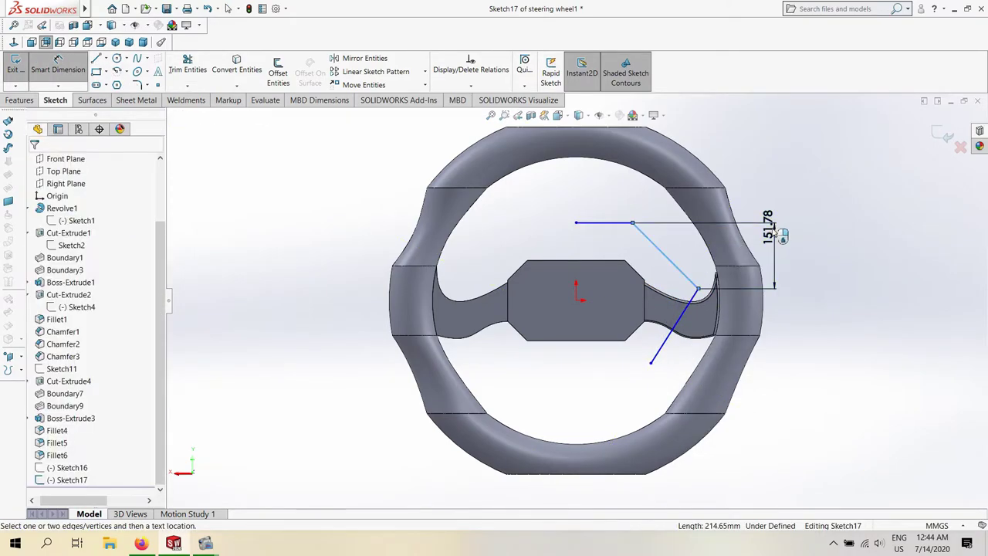
left_click(772, 236)
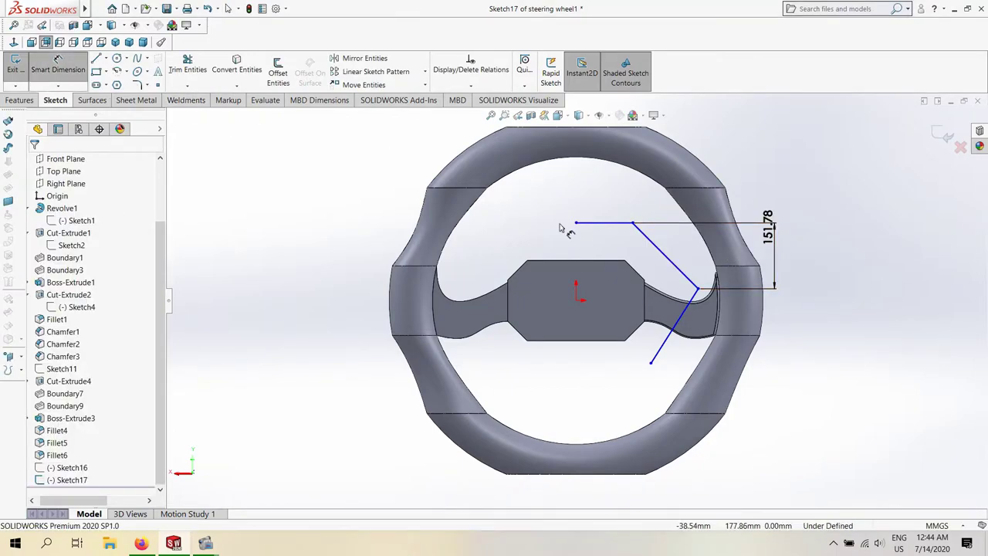
key("ctrl+z")
left_click(668, 251)
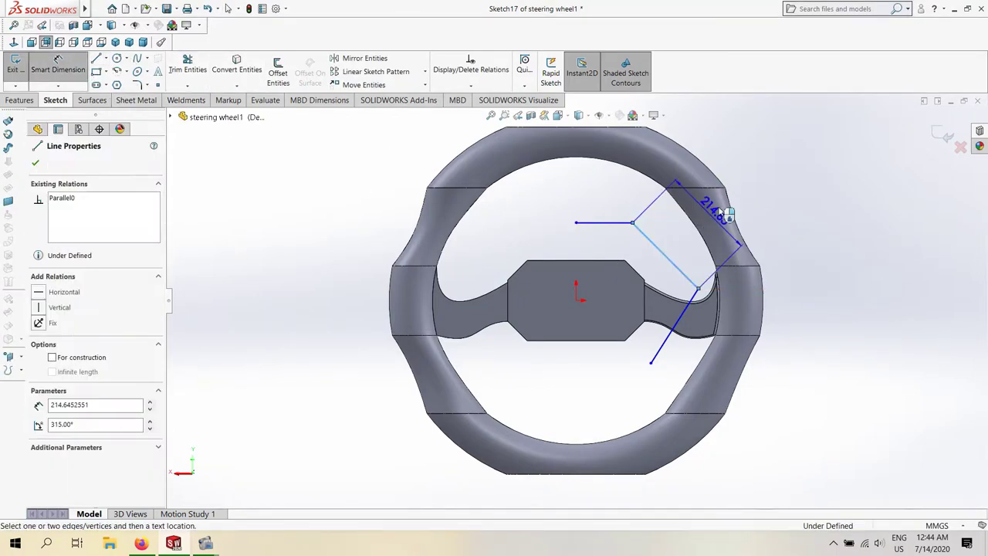
left_click(796, 221)
type("18")
key("Return")
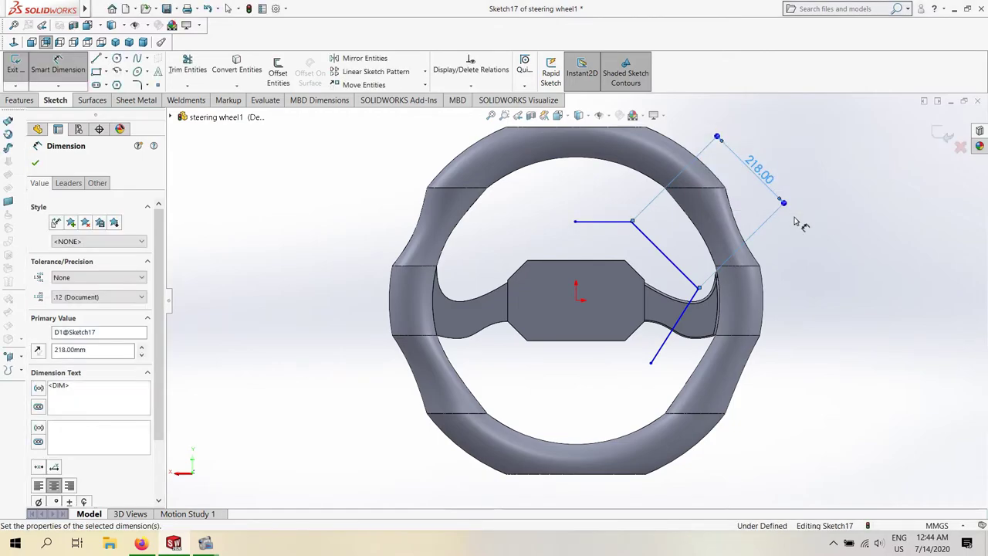
key("Escape")
- Set the angle between diagonal and lower line to 102.16° and the lower line to 180 mm
left_click(55, 70)
left_click(680, 270)
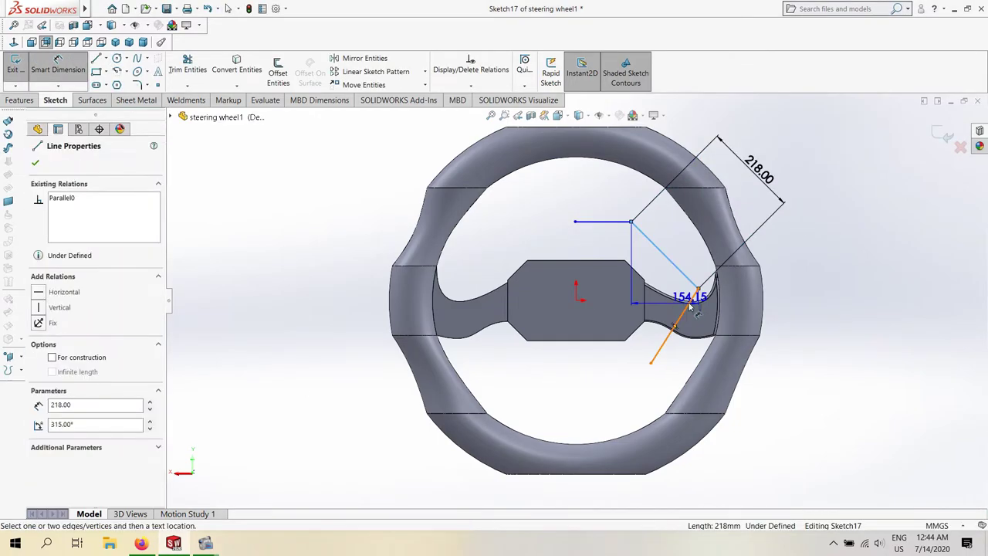
left_click(687, 307)
left_click(687, 307)
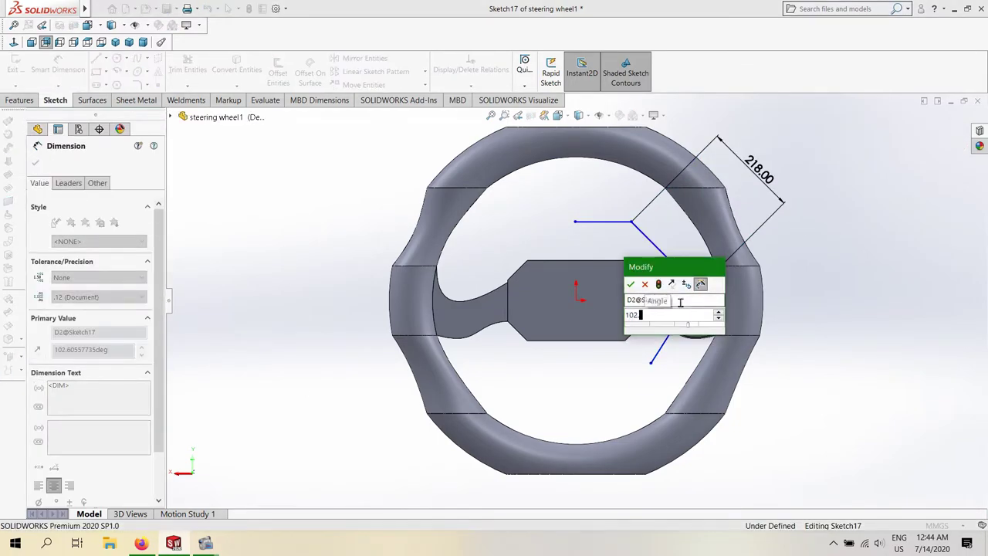
key("Return")
key("Escape")
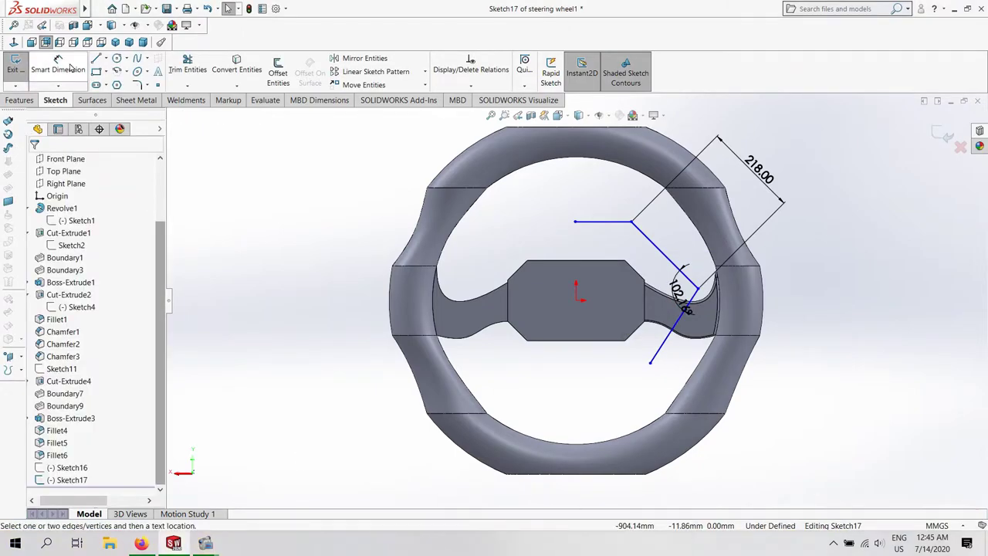
left_click(666, 342)
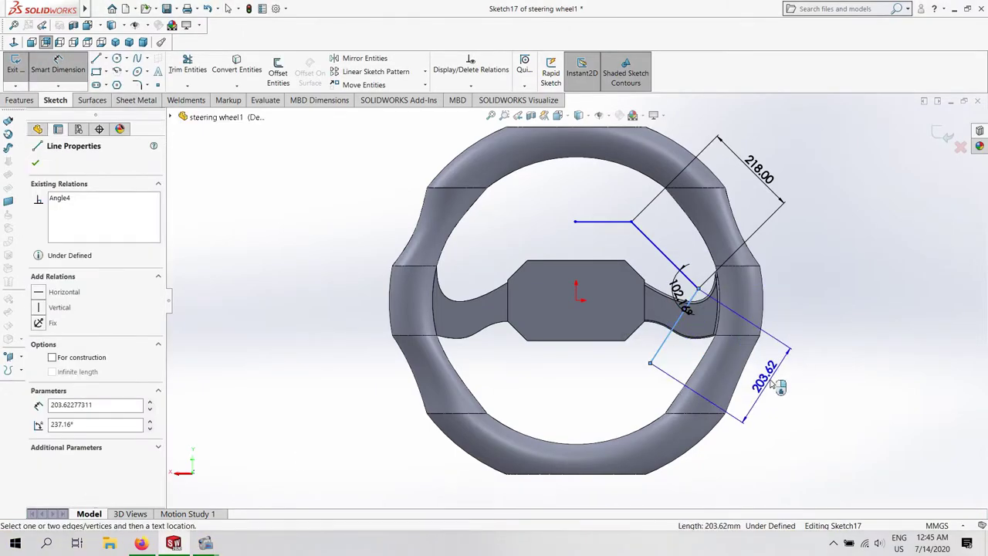
left_click(787, 378)
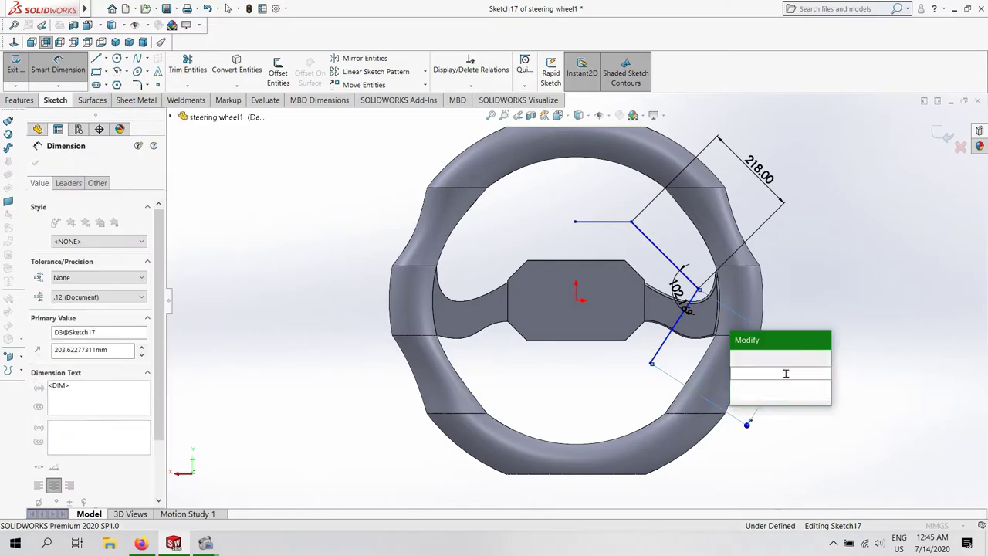
type("180")
key("Return")
key("Escape")
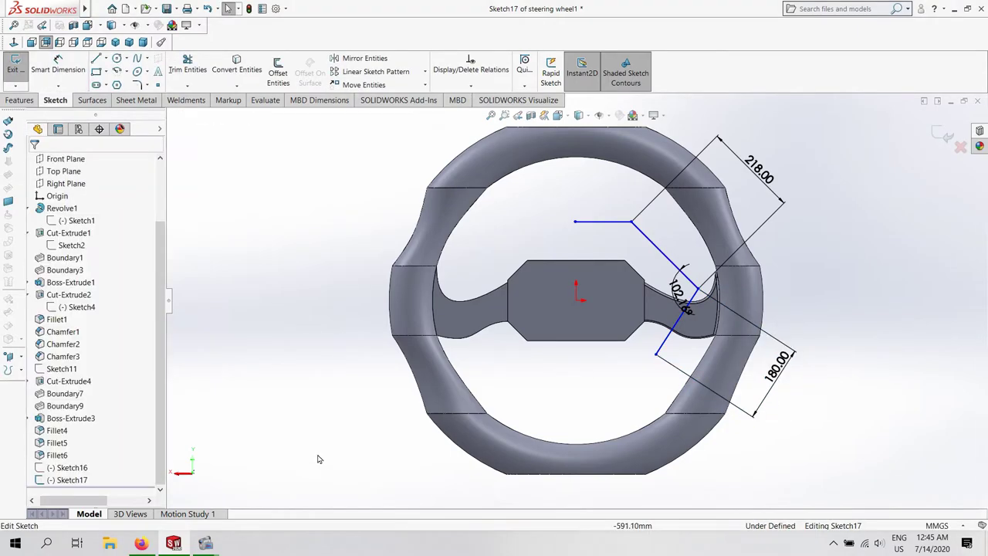
- Add a short line toward the hub at the lower line's end, angled 102° to it
left_click(95, 58)
left_click(656, 354)
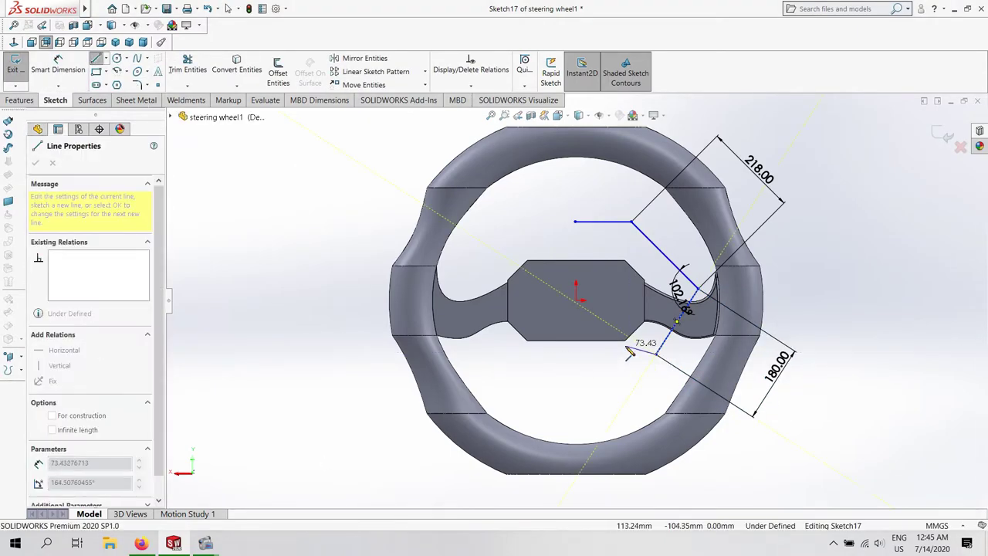
left_click(592, 353)
key("Escape")
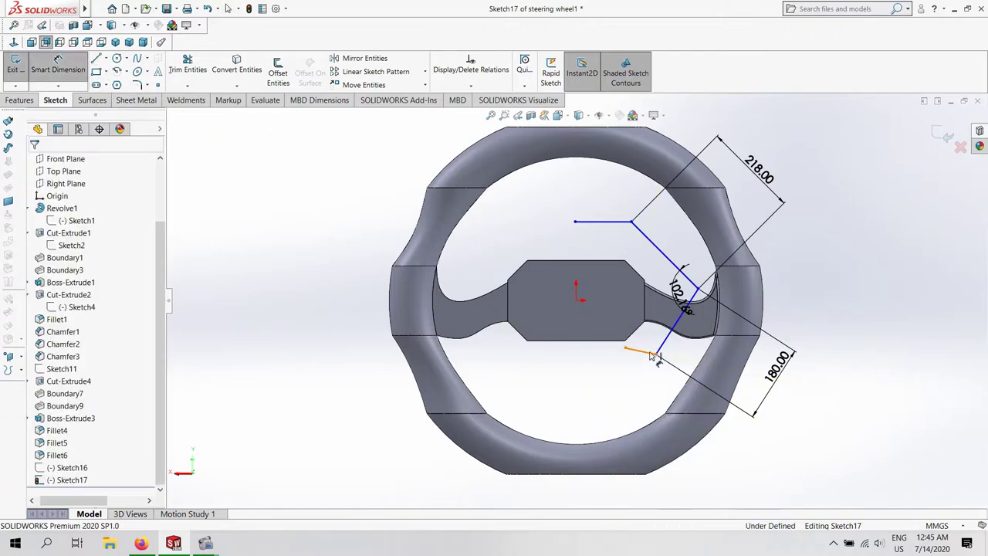
left_click(641, 352)
left_click(666, 339)
left_click(649, 353)
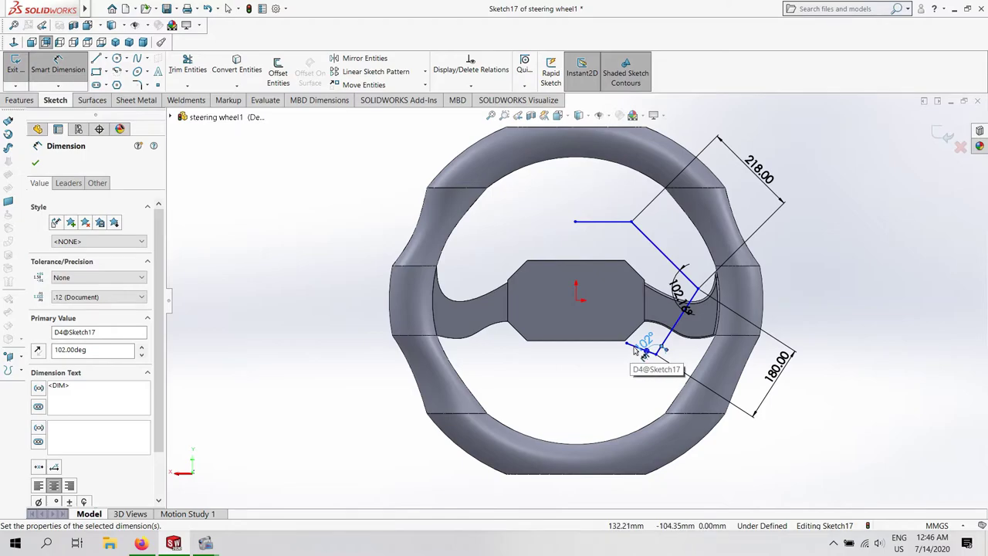
left_click(619, 410)
key("Escape")
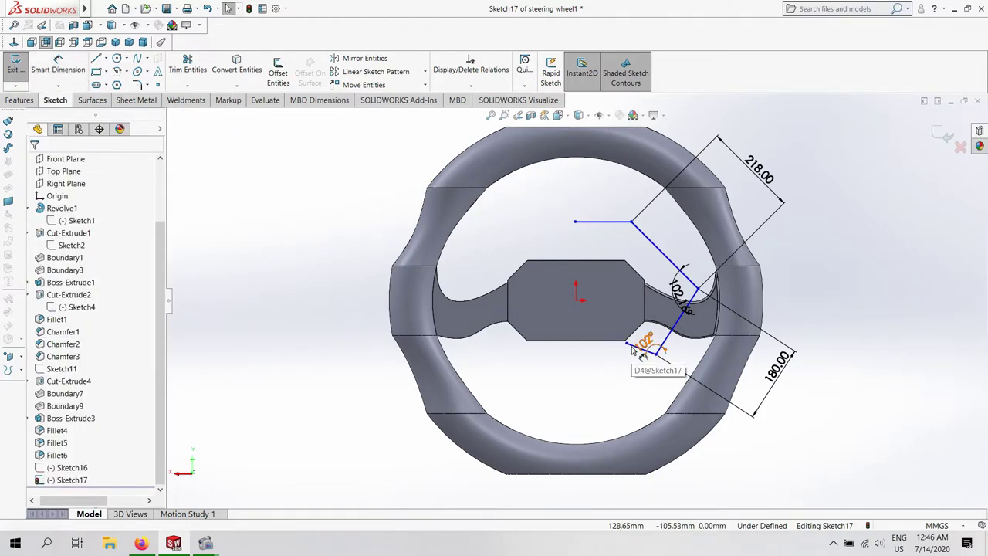
scroll(626, 348, "down", 4)
left_click(663, 333)
left_click(641, 363)
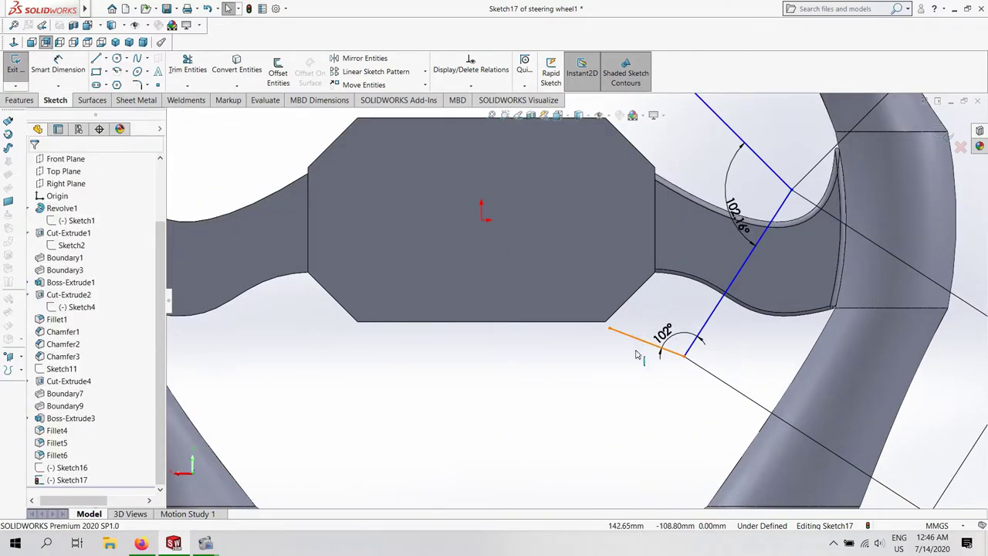
left_click(644, 342)
left_click(631, 378)
- Dimension the top horizontal line 166 mm above the sketch origin
key("f")
key("d")
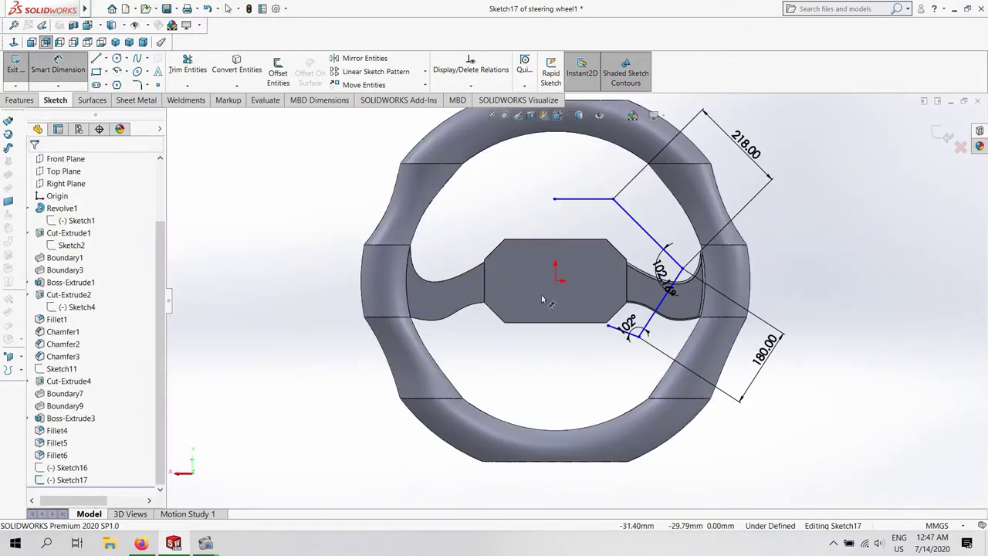
left_click(556, 282)
left_click(575, 199)
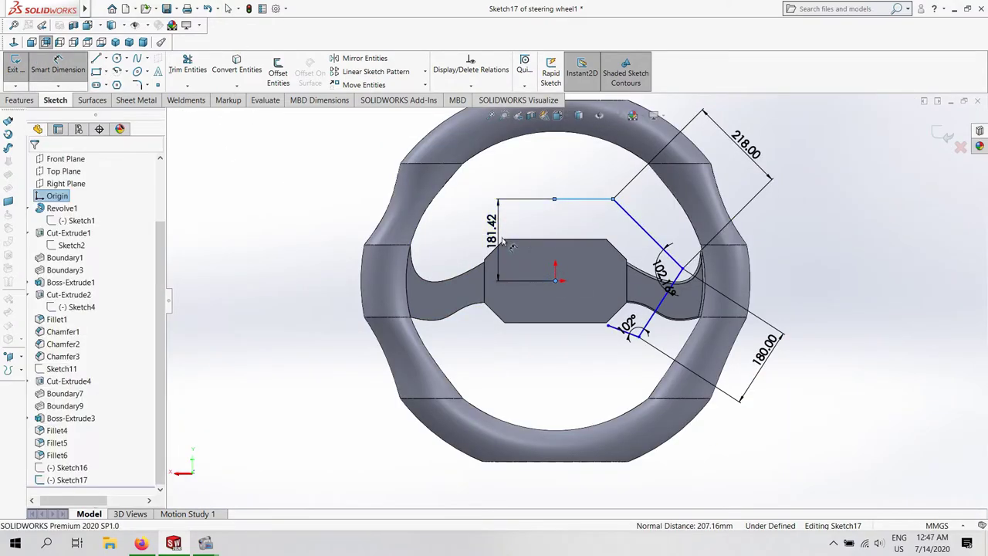
left_click(503, 243)
type("166")
key("Return")
key("Escape")
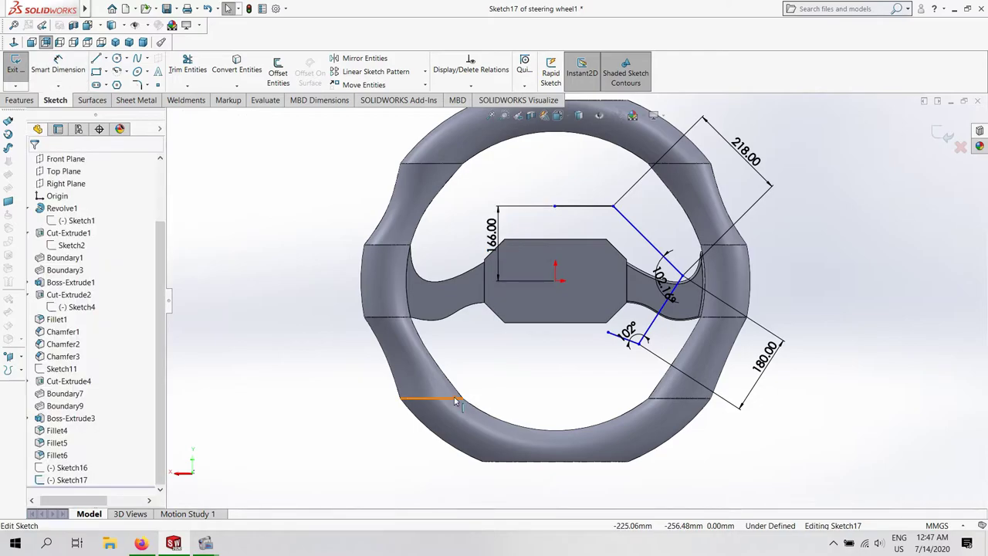
- Set the top line's length to 302.37/2 (151.19 mm)
key("d")
left_click(591, 206)
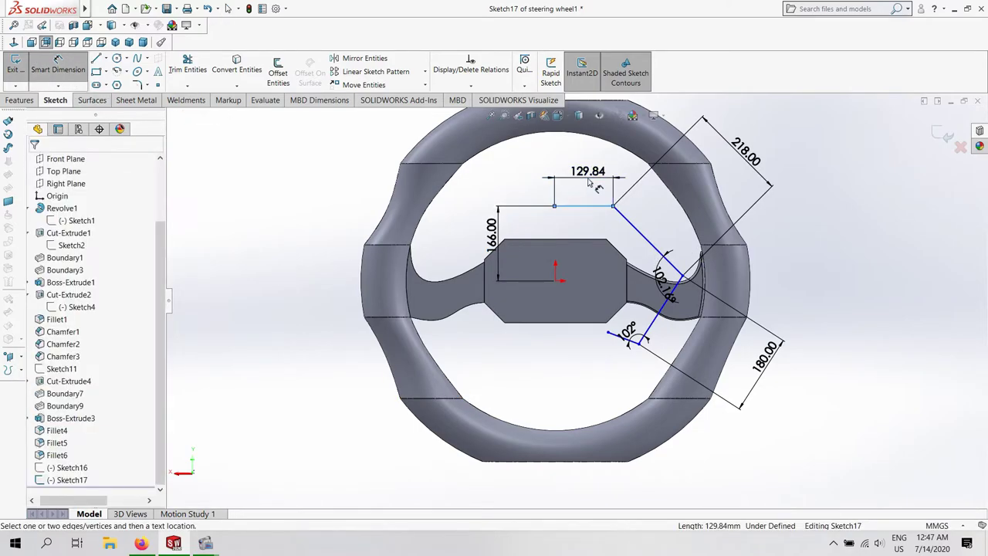
left_click(593, 189)
type("302.37/")
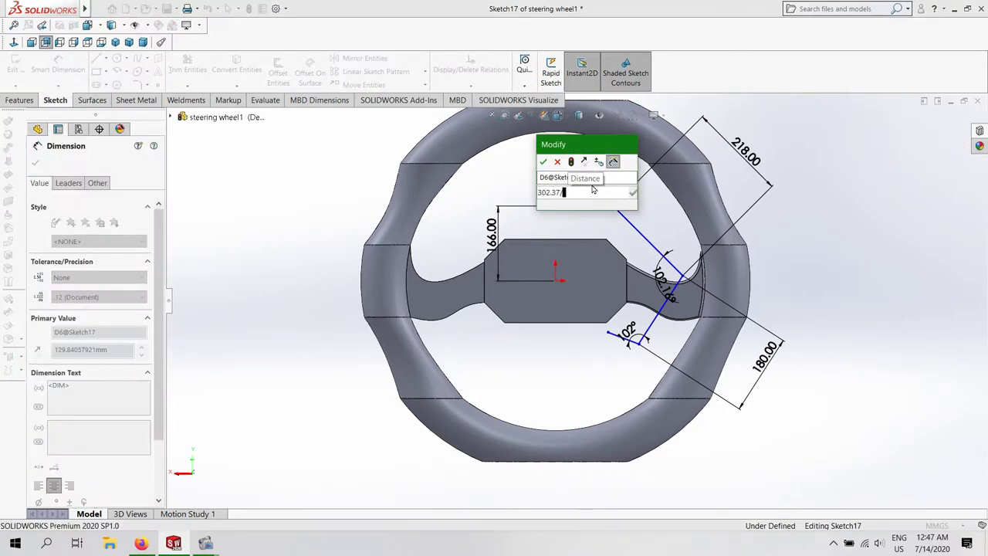
key("Return")
key("Escape")
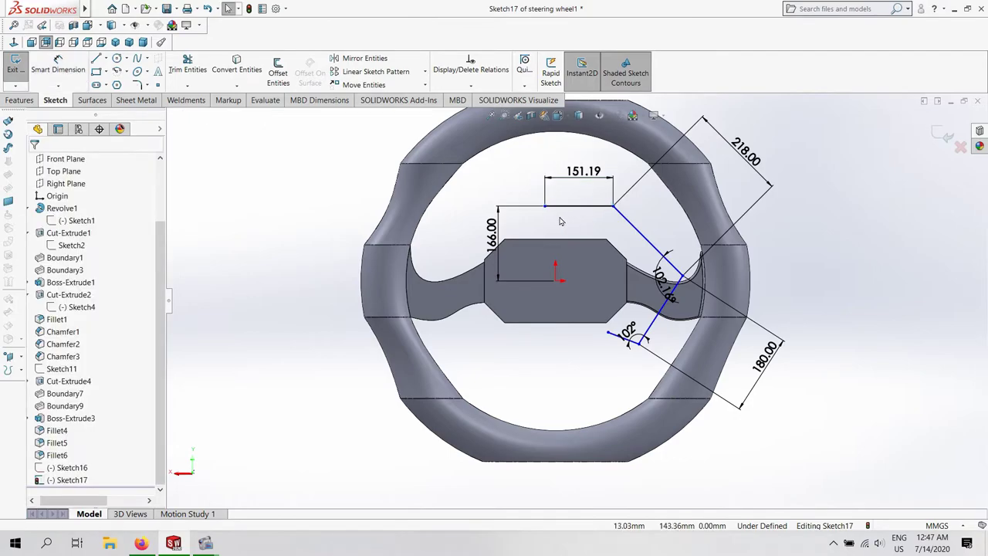
- Make the line end vertical with the origin and change the 102.16° angle to 110°
left_click(555, 280, "ctrl")
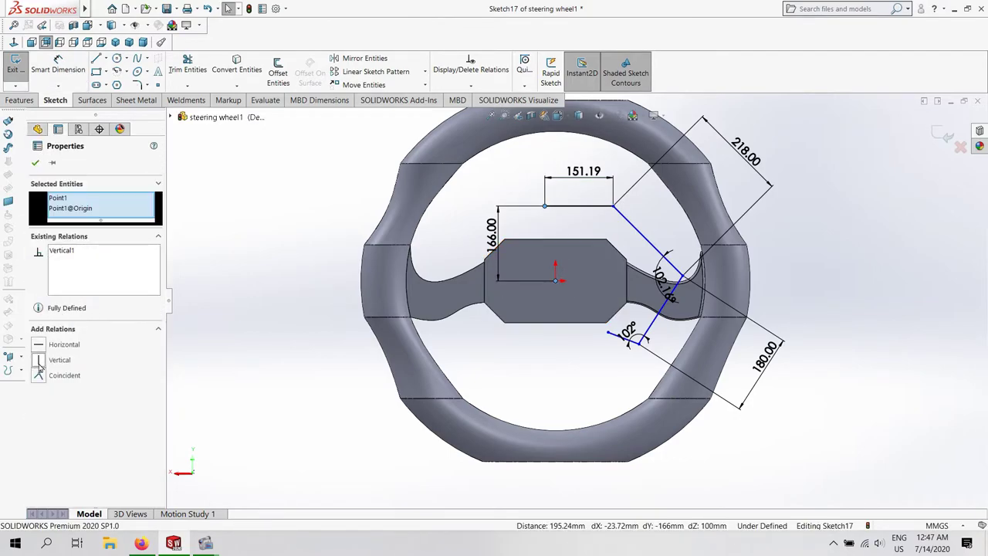
left_click(220, 429)
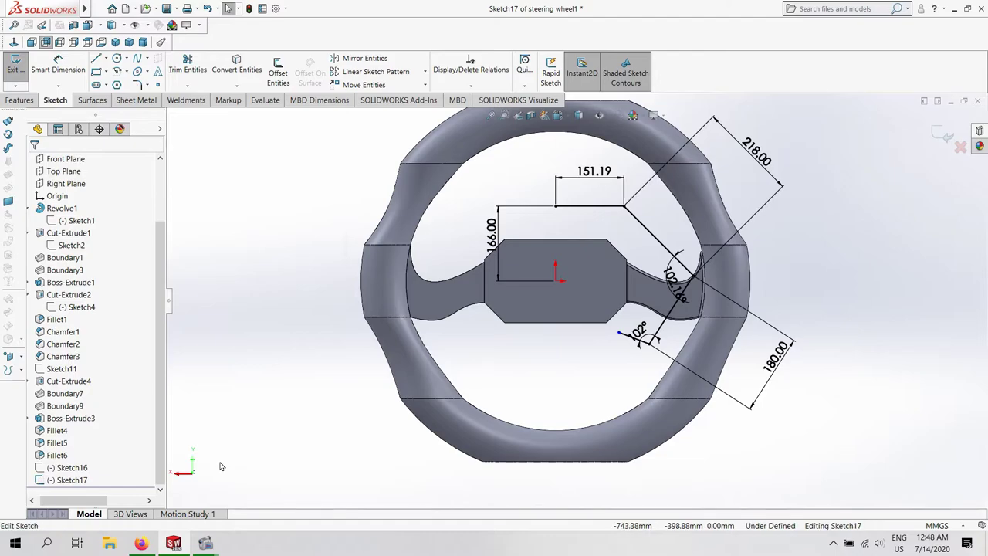
double_click(672, 284)
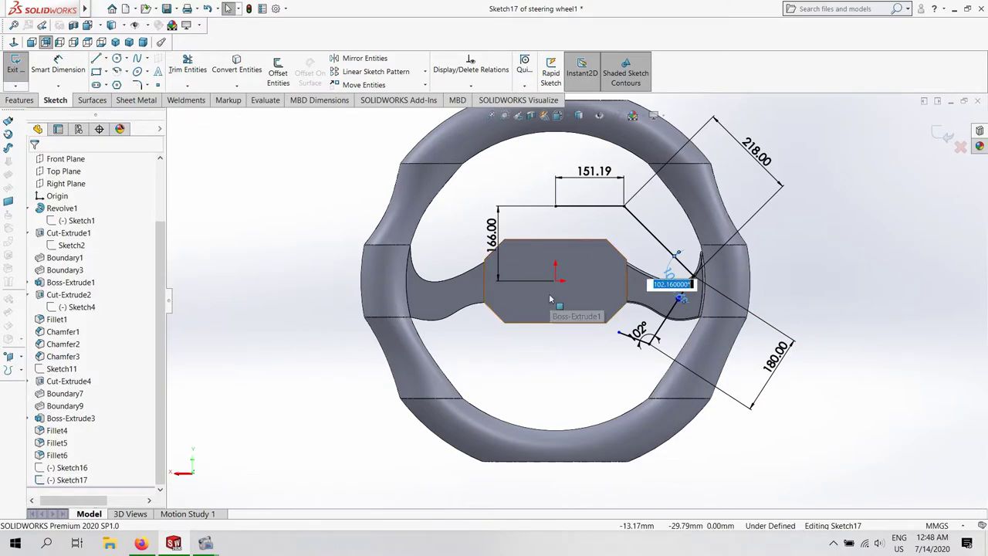
key("Return")
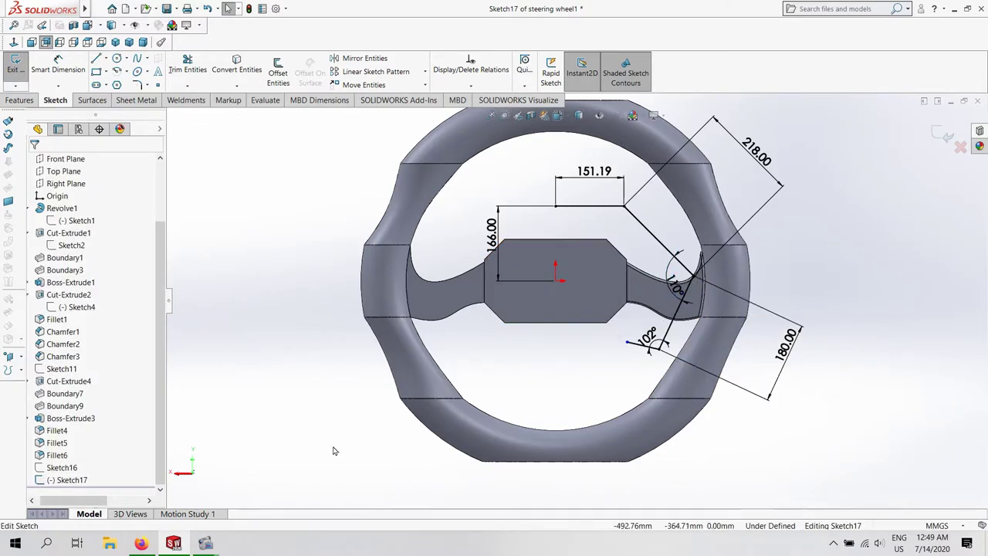
- Dimension the lower slanted line (111.50 at 116.8°) and keep its distance 193.30 below the origin
scroll(637, 349, "down", 2)
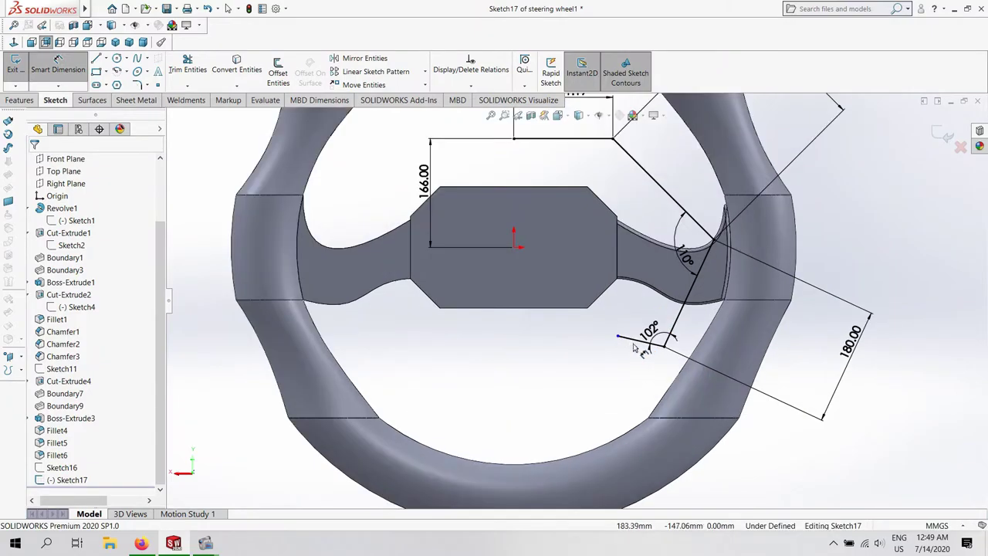
left_click(629, 345)
left_click(647, 385)
type("111")
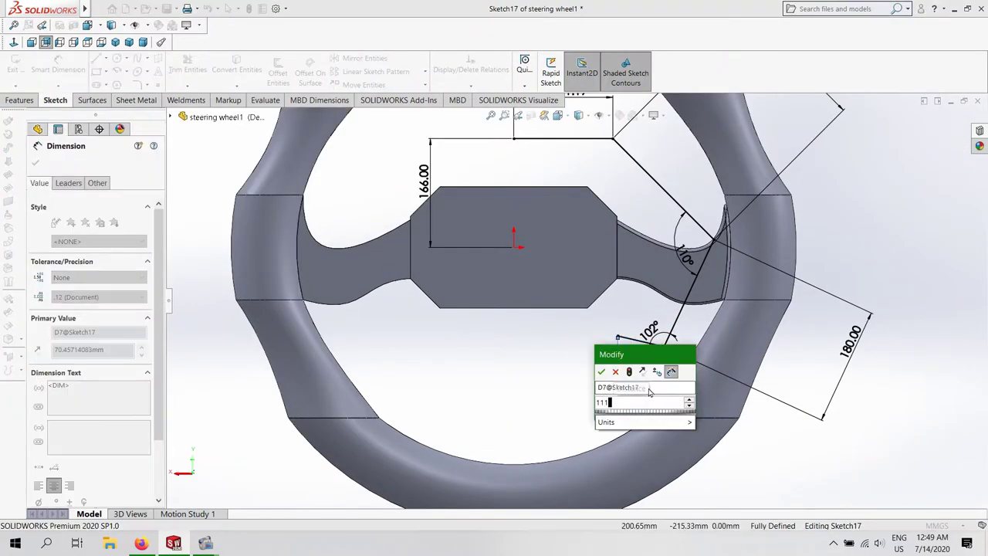
key("Return")
left_click(512, 247)
left_click(511, 355)
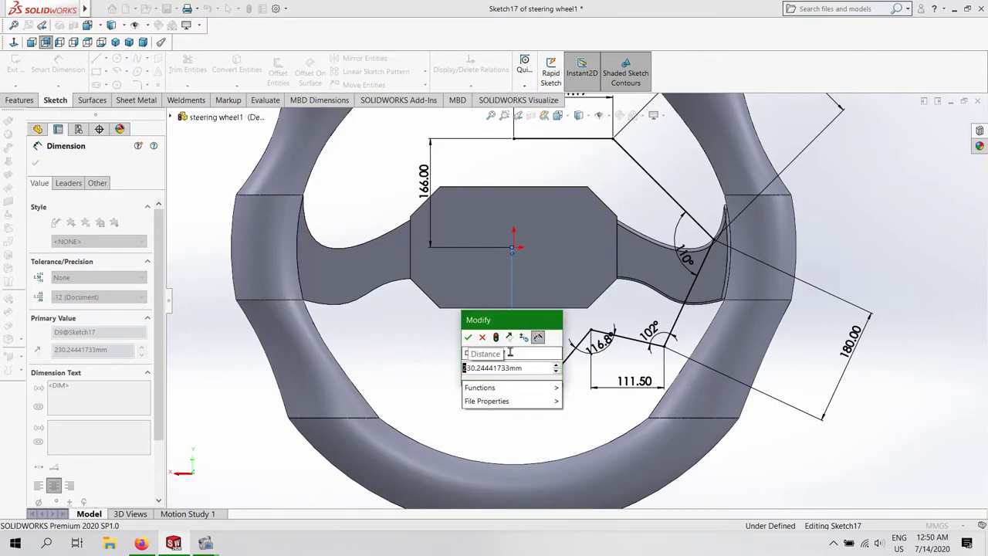
left_click(531, 368)
key("Escape")
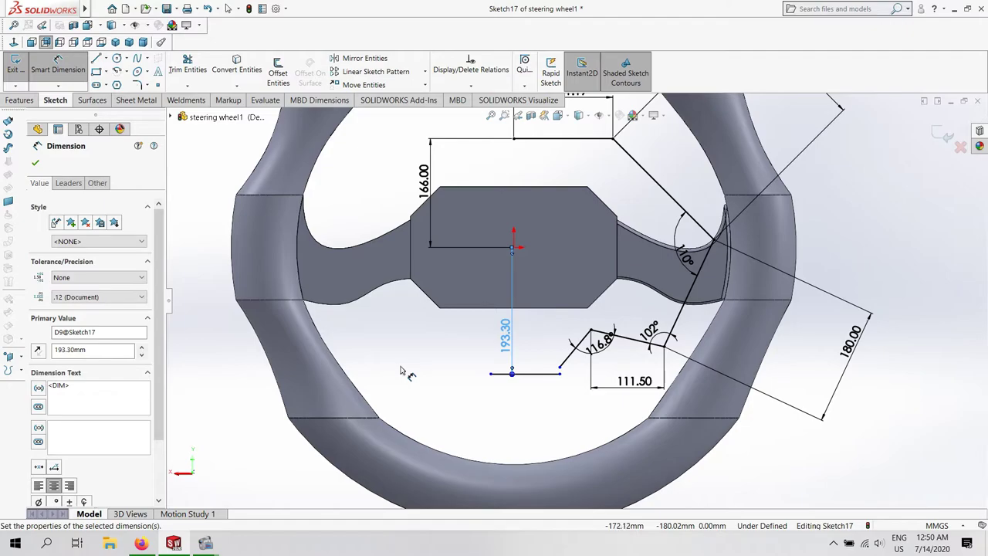
- Trim the excess line at the bottom corner of the sketch
left_click(188, 85)
left_click(195, 97)
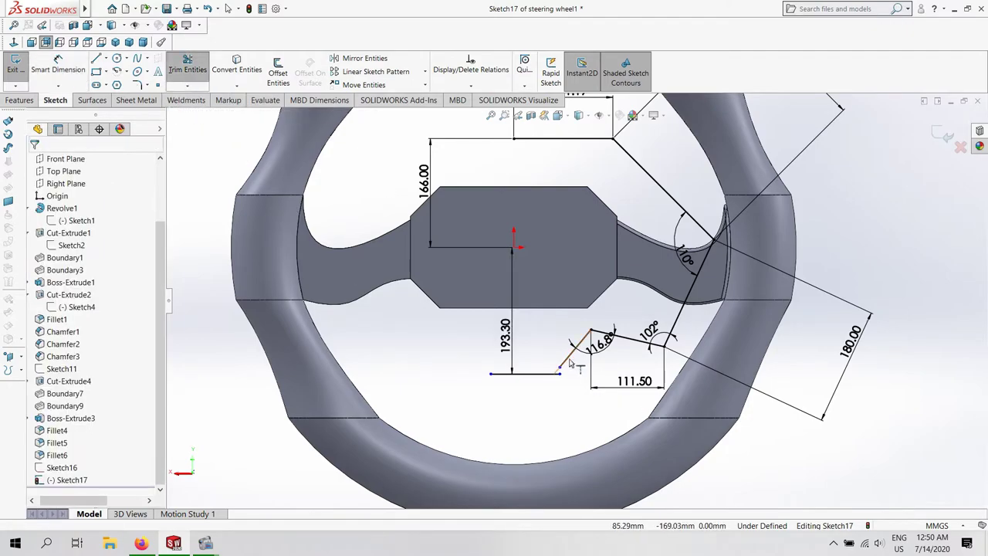
left_click(183, 69)
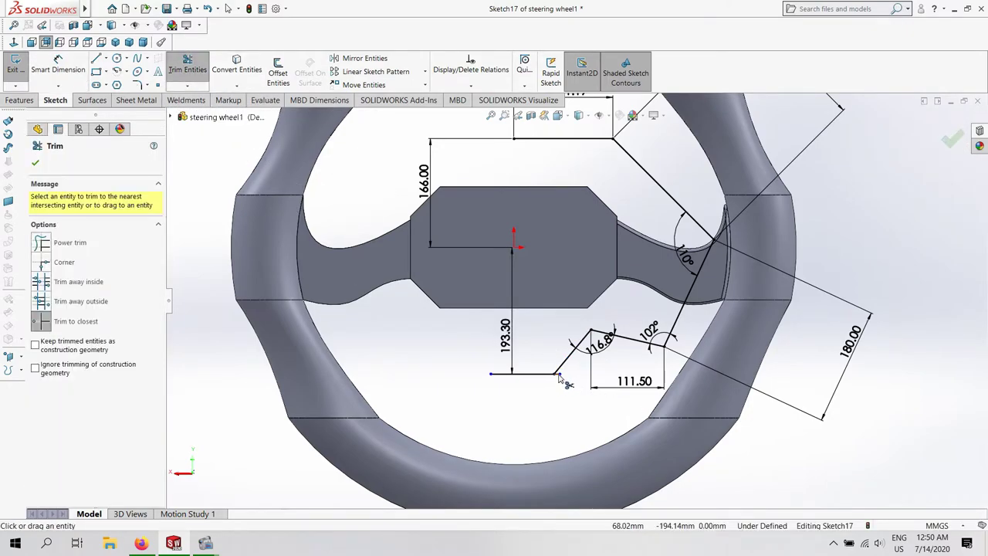
key("Escape")
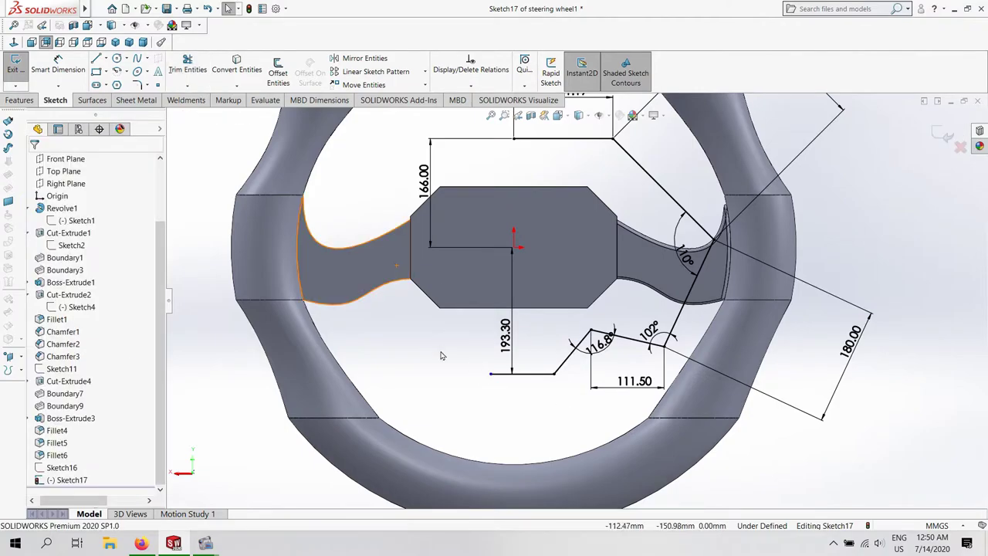
- Dimension the bottom horizontal line to 127.00, fully defining the sketch
left_click(59, 68)
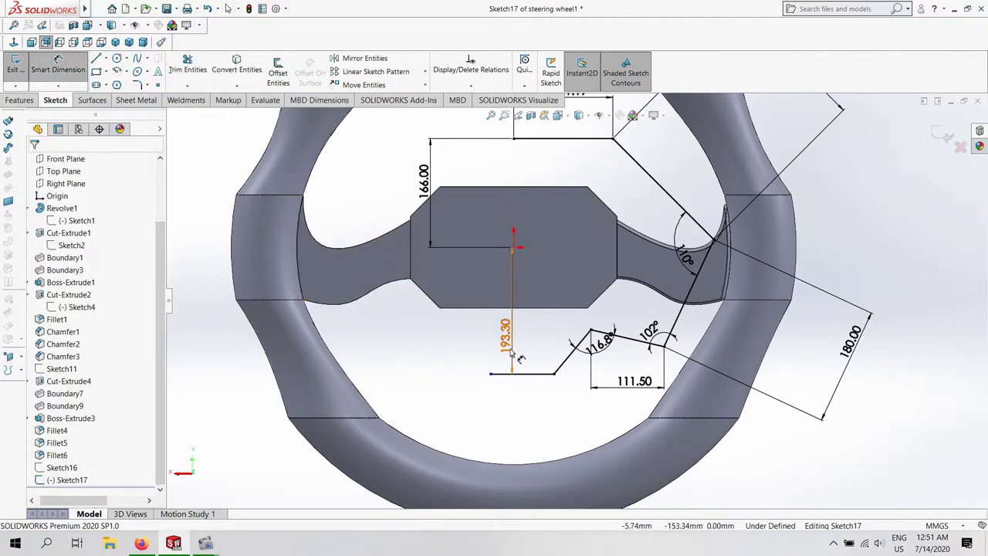
left_click(523, 376)
left_click(516, 397)
type("127")
key("Return")
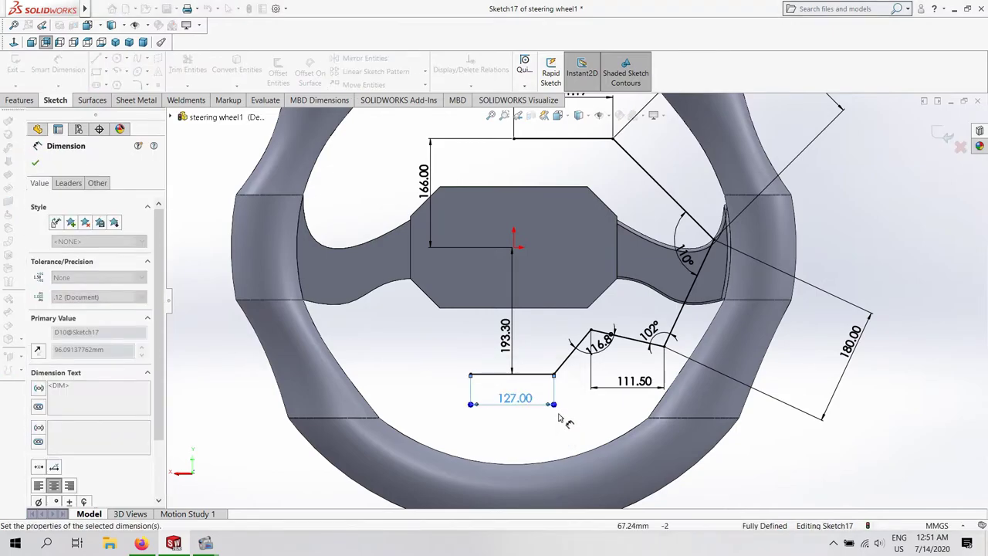
left_click(35, 162)
- Fit the wheel in view and draw a vertical centreline upward from the origin
key("f")
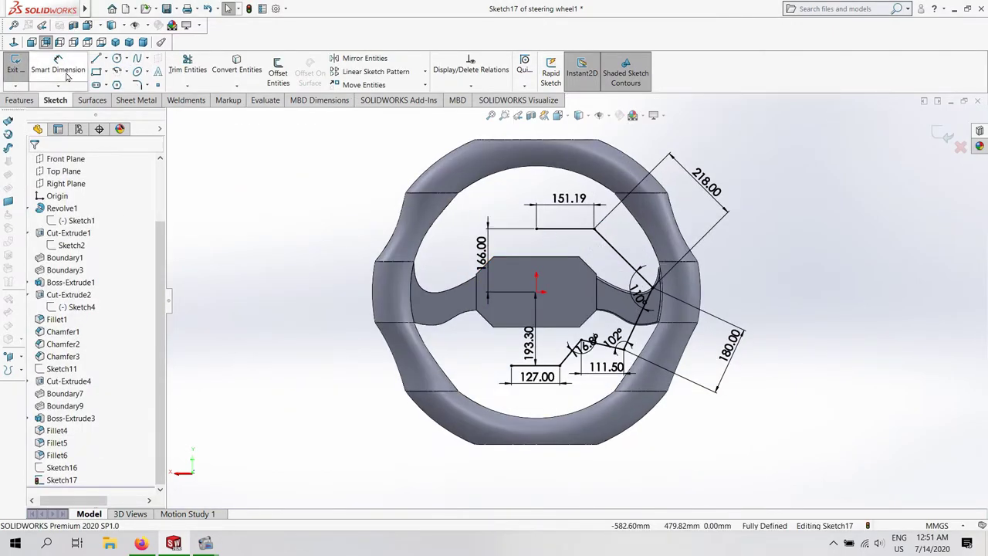
left_click(364, 57)
left_click(357, 62)
left_click(105, 60)
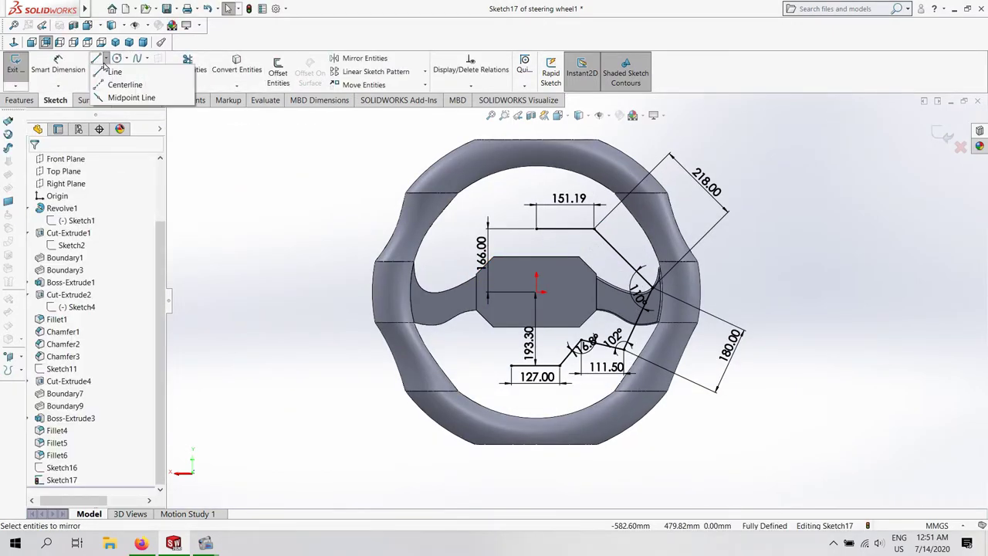
left_click(116, 66)
left_click(536, 292)
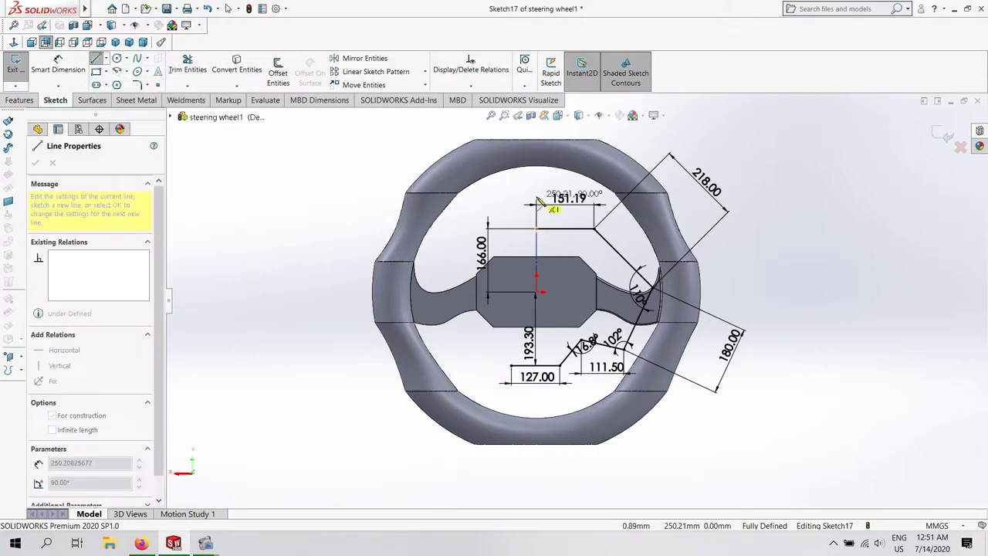
left_click(537, 197)
right_click(537, 198)
left_click(579, 199)
- Mirror the five half-profile lines about the vertical centreline
left_click(334, 59)
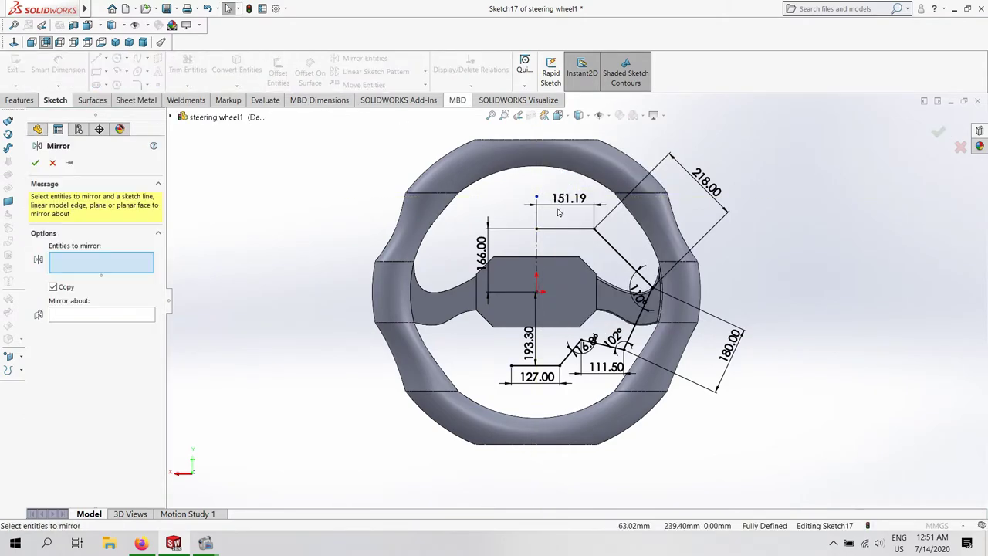
left_click(566, 229)
left_click(623, 257)
left_click(639, 318)
left_click(606, 344)
left_click(573, 353)
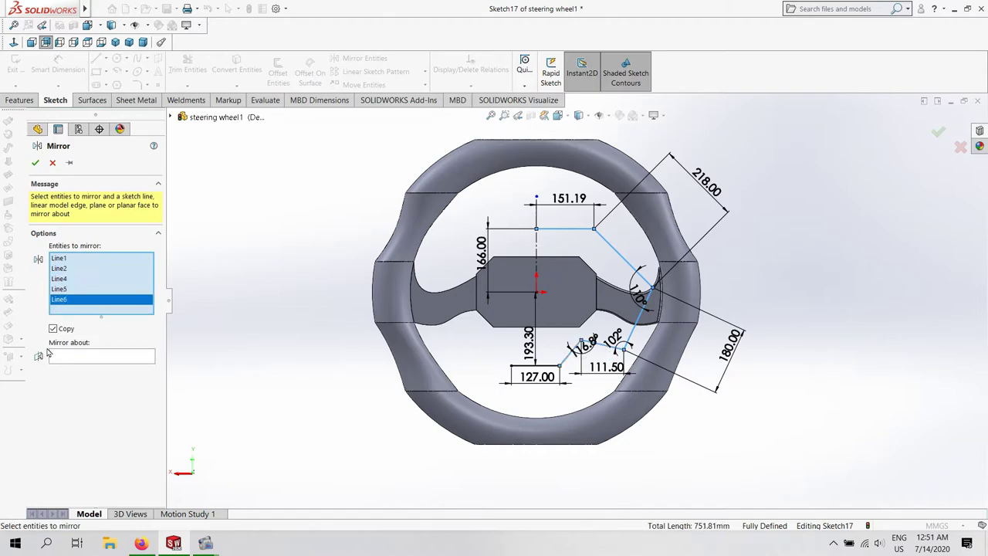
left_click(112, 355)
left_click(537, 245)
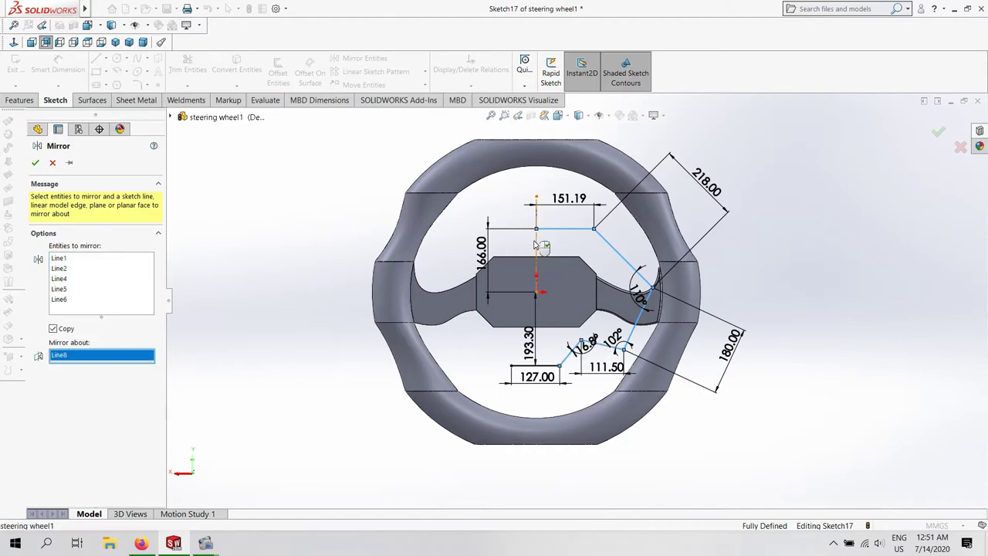
left_click(35, 162)
- Trim the stray segment at the bottom line, deleting its linked dimension
scroll(525, 351, "down", 3)
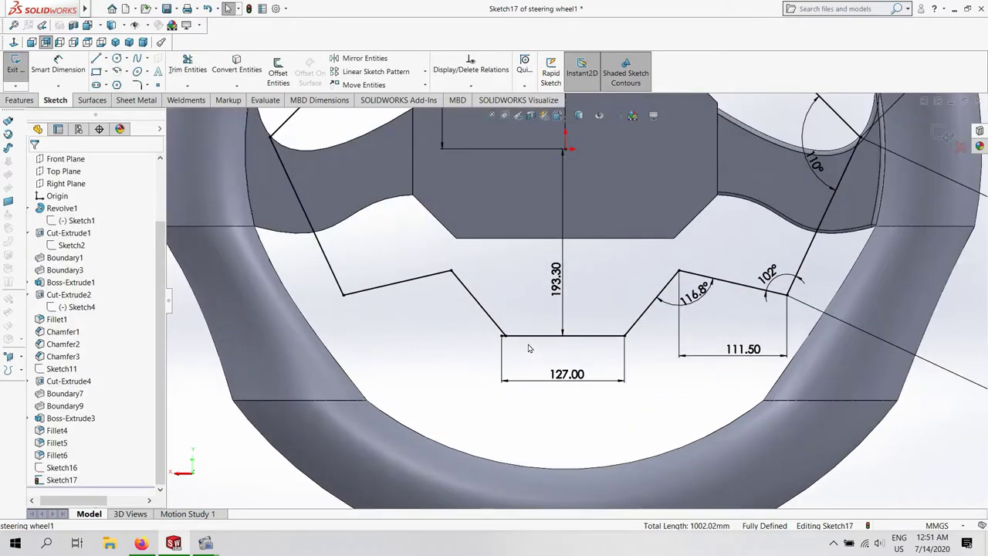
scroll(513, 332, "down", 5)
key("t")
left_click(489, 323)
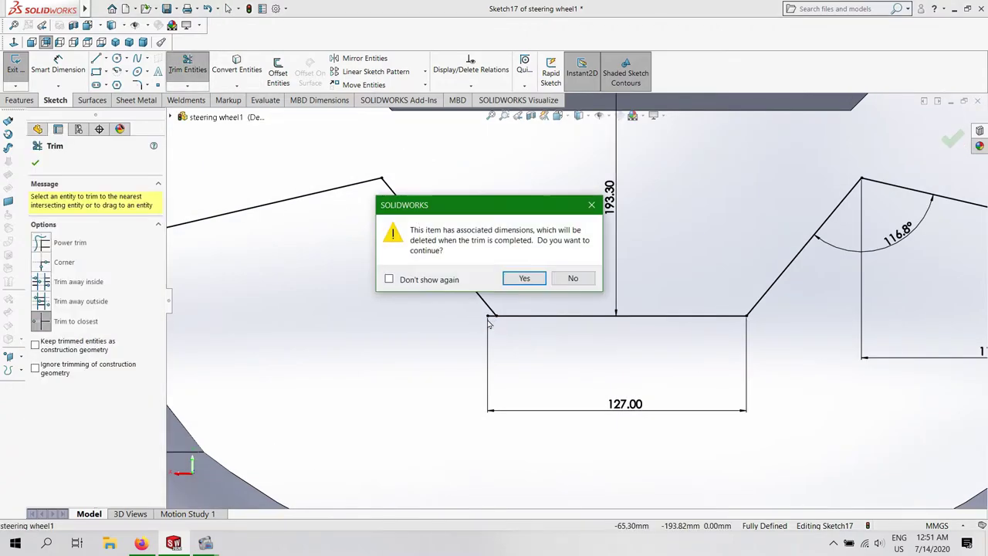
left_click(516, 280)
- Start a 60 mm Extruded Boss/Base of the closed Sketch17 profile
scroll(525, 296, "up", 8)
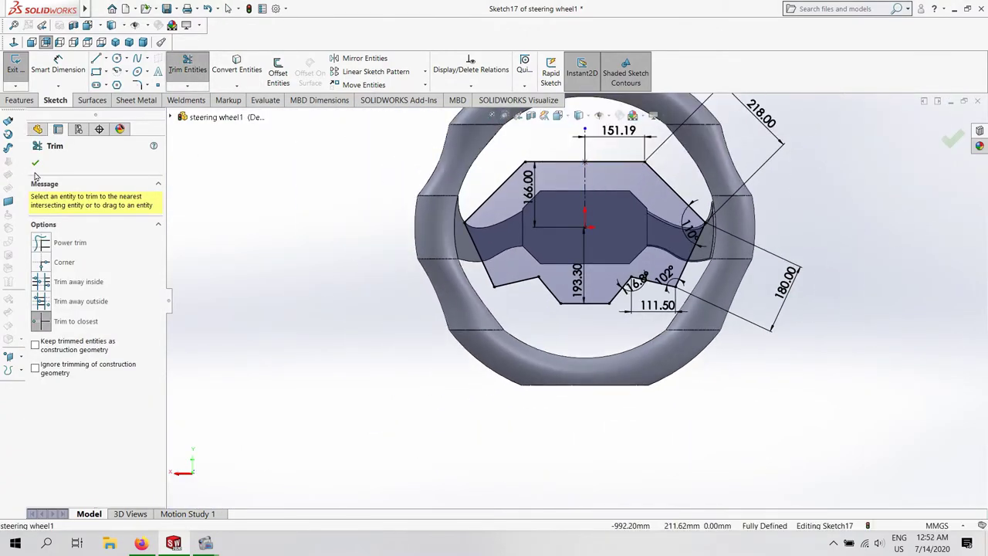
left_click(34, 163)
left_click(21, 68)
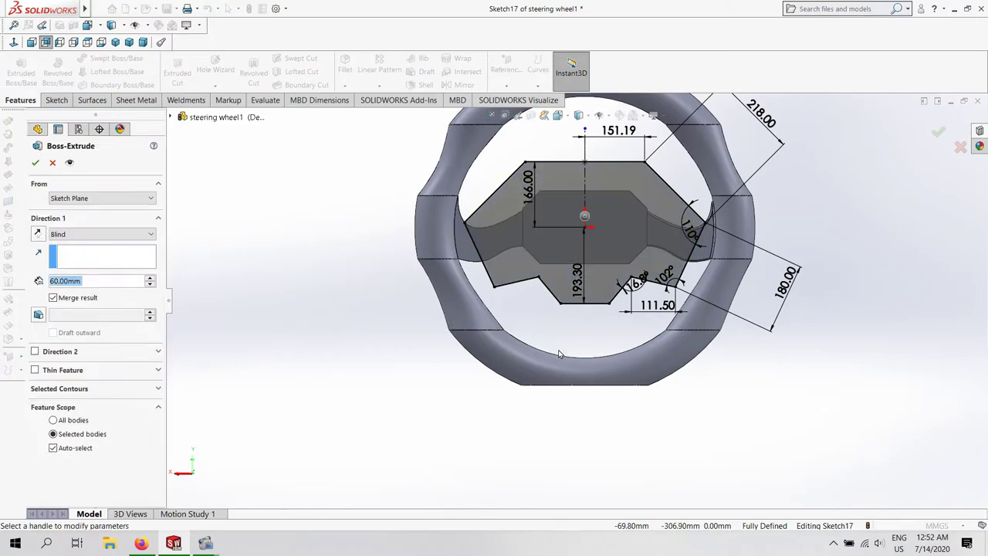
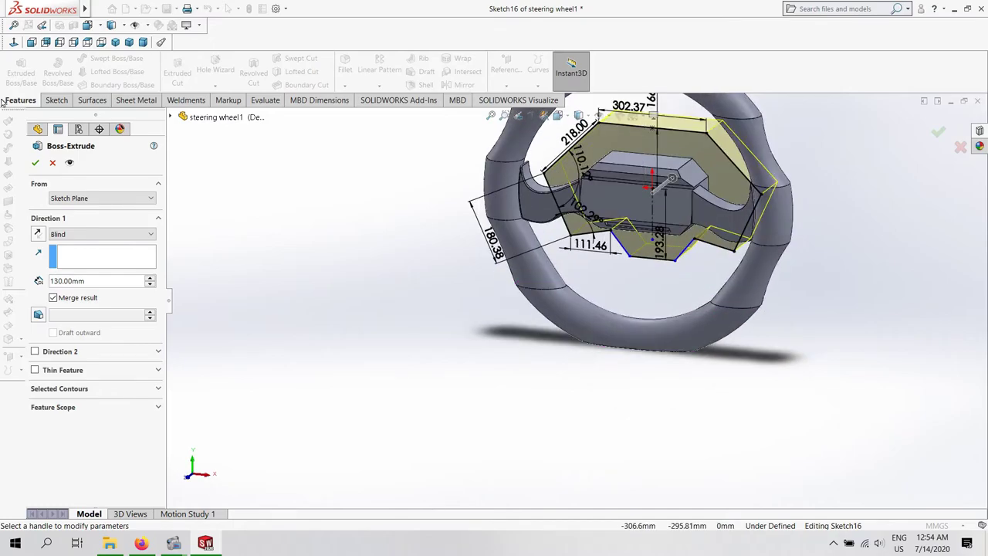
- Accept the 130 mm boss extrusion and open a new sketch on the hub face
left_click(34, 162)
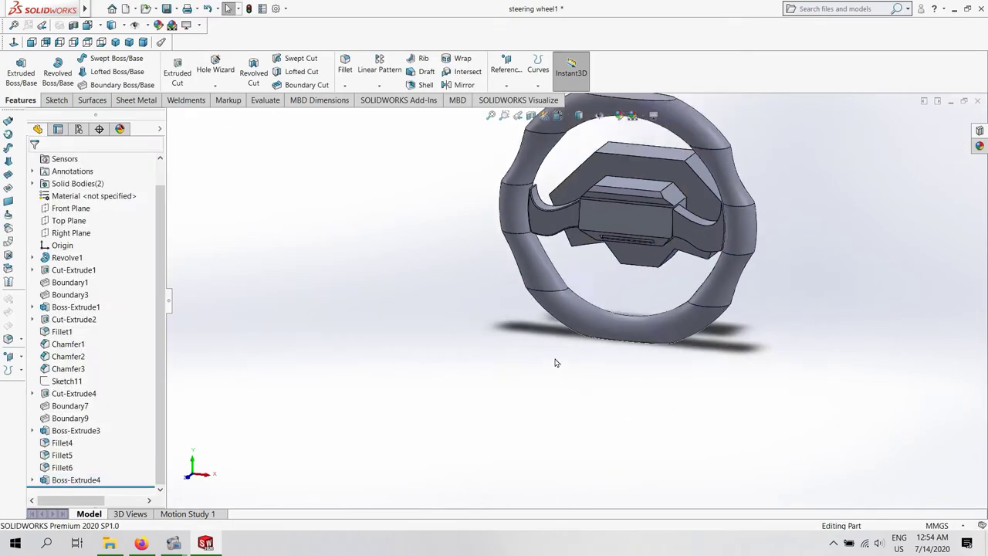
middle_click_drag(558, 363, 593, 270)
scroll(593, 270, "down", 3)
left_click(624, 230)
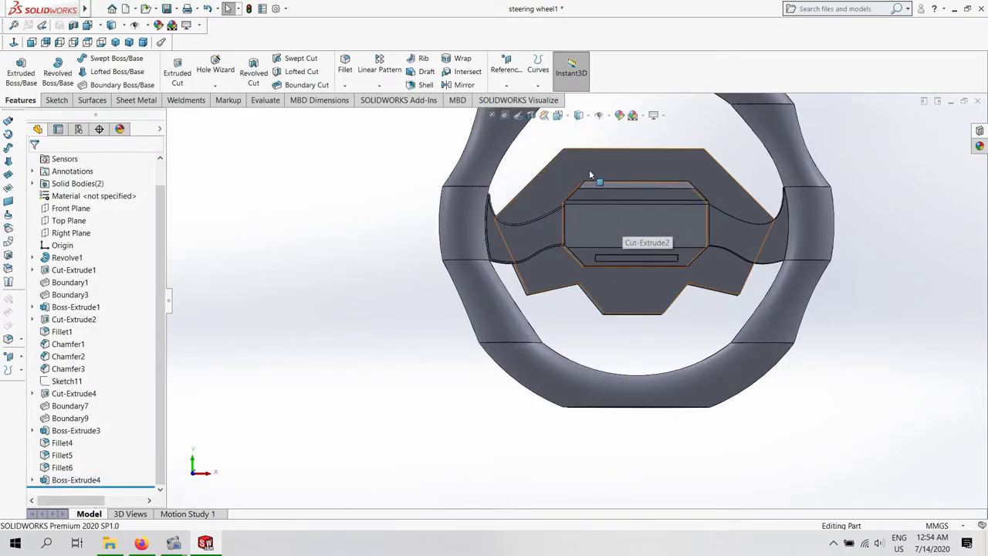
left_click(589, 169)
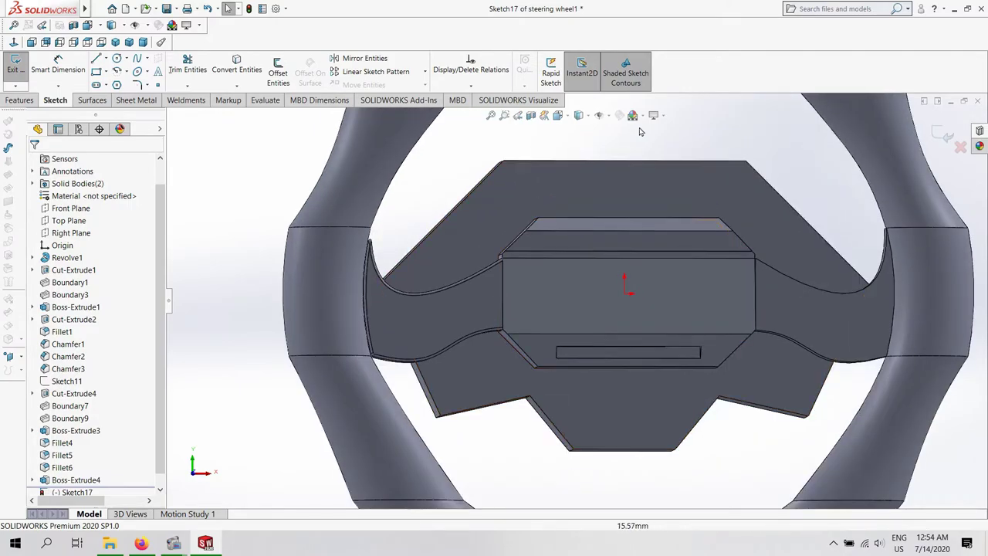
- Brighten the viewport scene, convert the hub face outline, and offset its slanted edges 10 mm
left_click(635, 115)
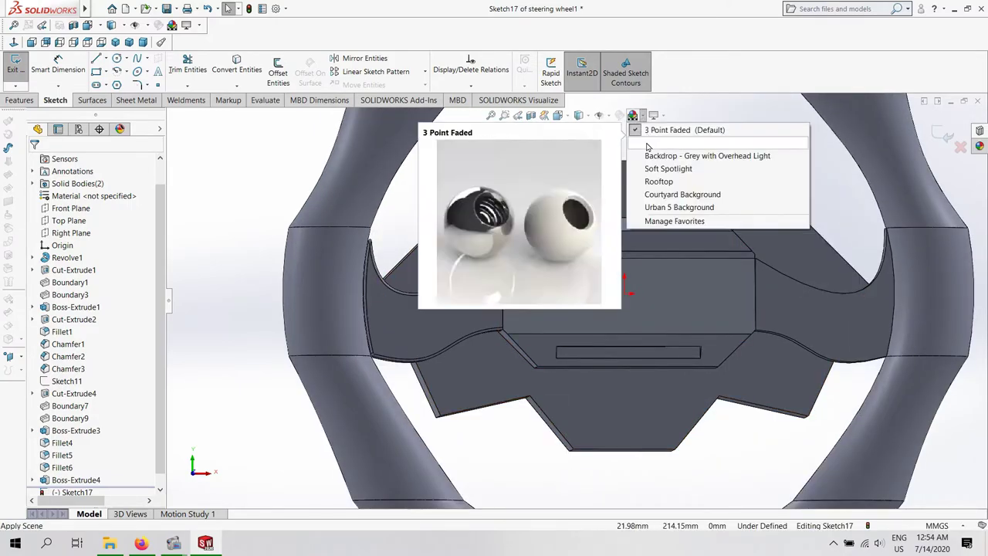
left_click(712, 139)
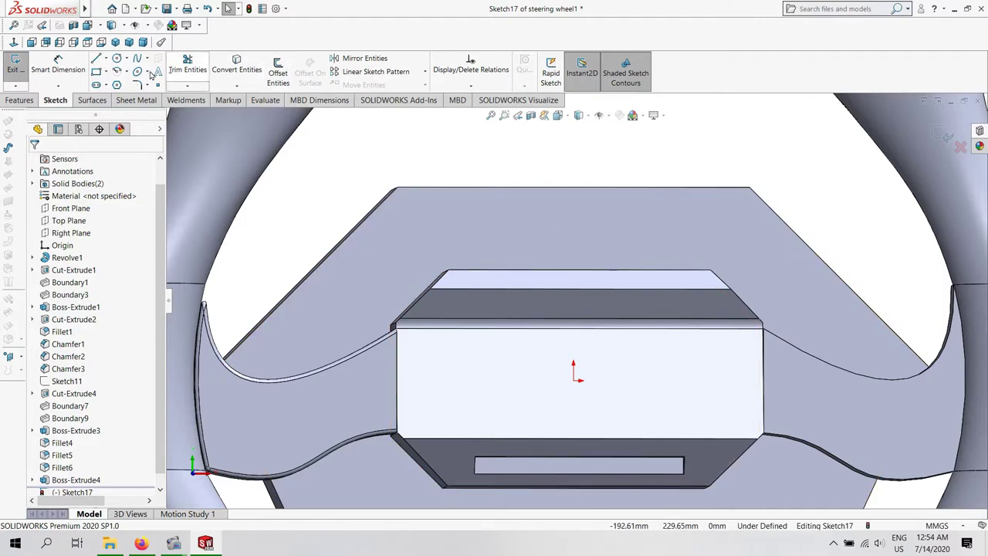
left_click(237, 70)
left_click(455, 229)
right_click(455, 230)
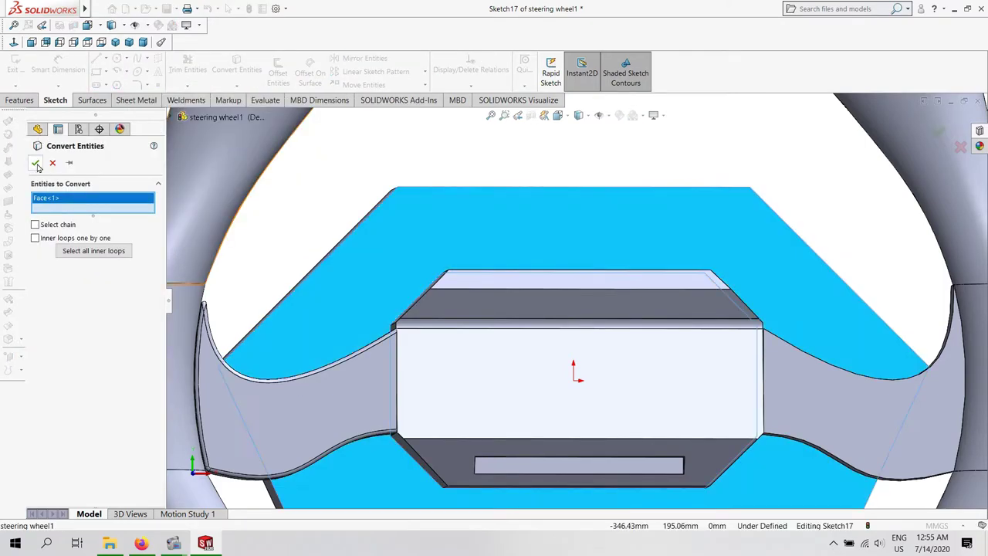
left_click(278, 74)
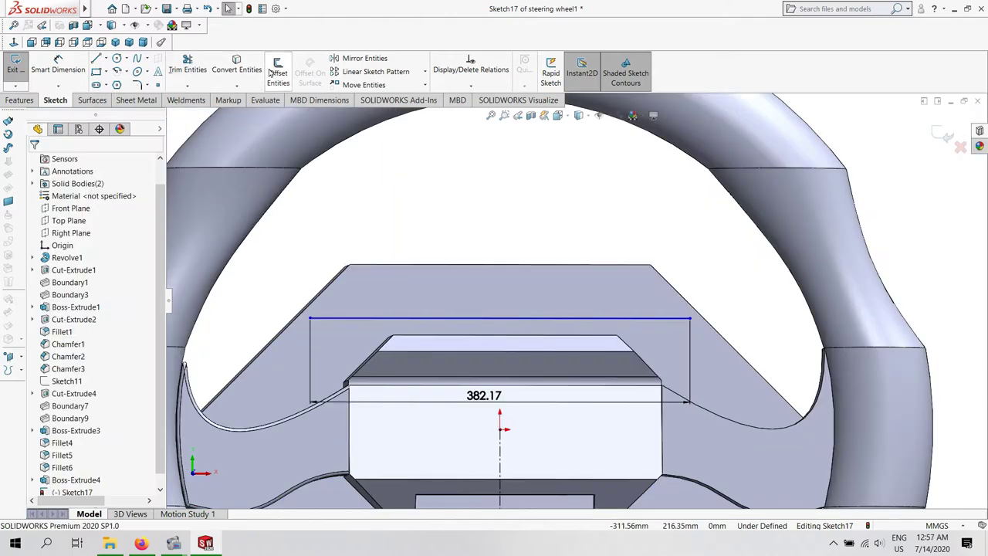
left_click(334, 280)
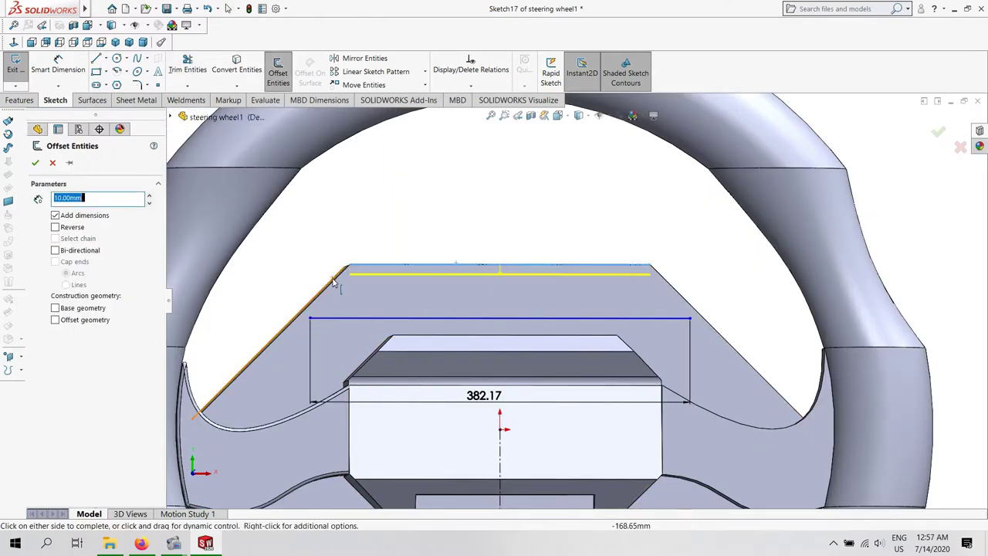
left_click(675, 293)
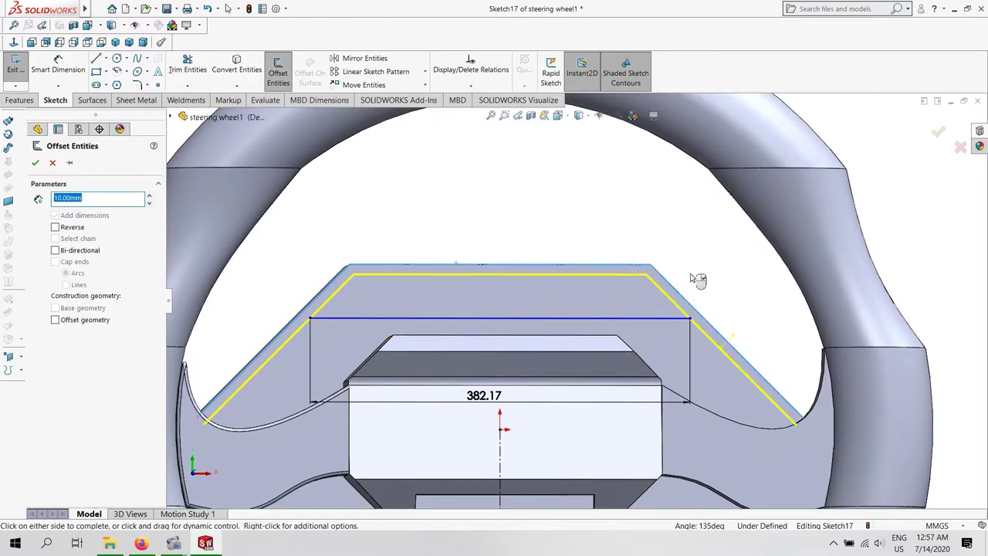
left_click(34, 163)
- Offset the outline edges 15 mm inward and trim the vertical side lines, removing the 382.17 dimension
left_click(187, 68)
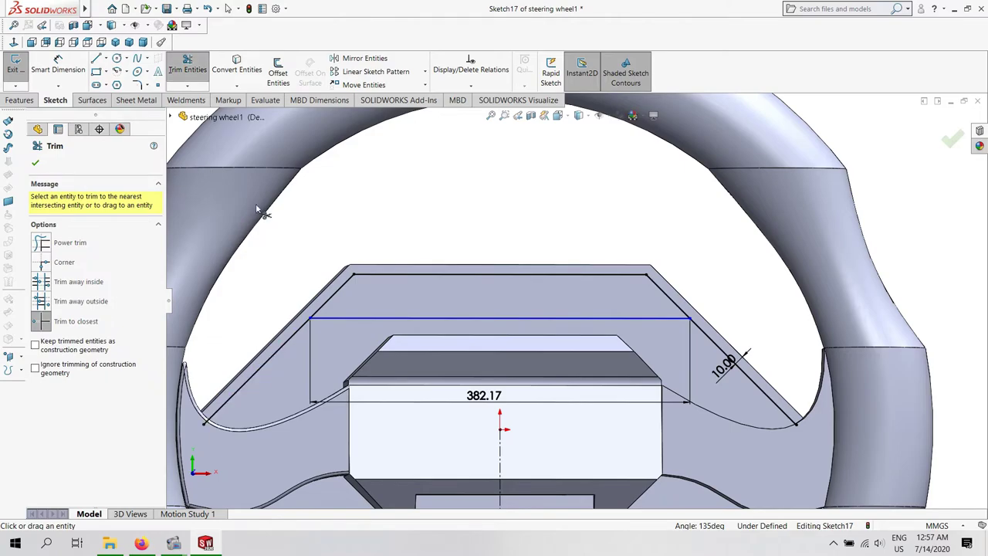
key("Escape")
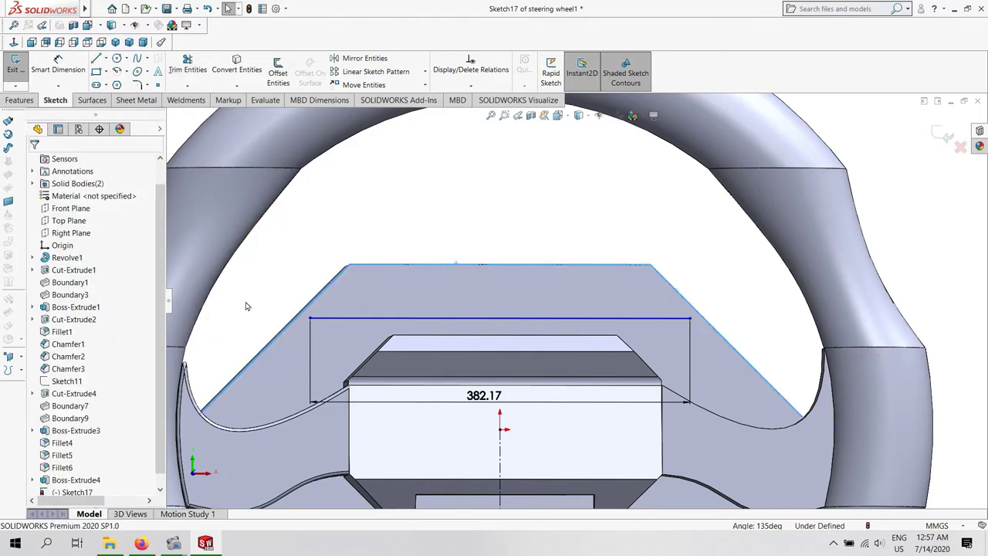
left_click(278, 69)
type("5")
key("Return")
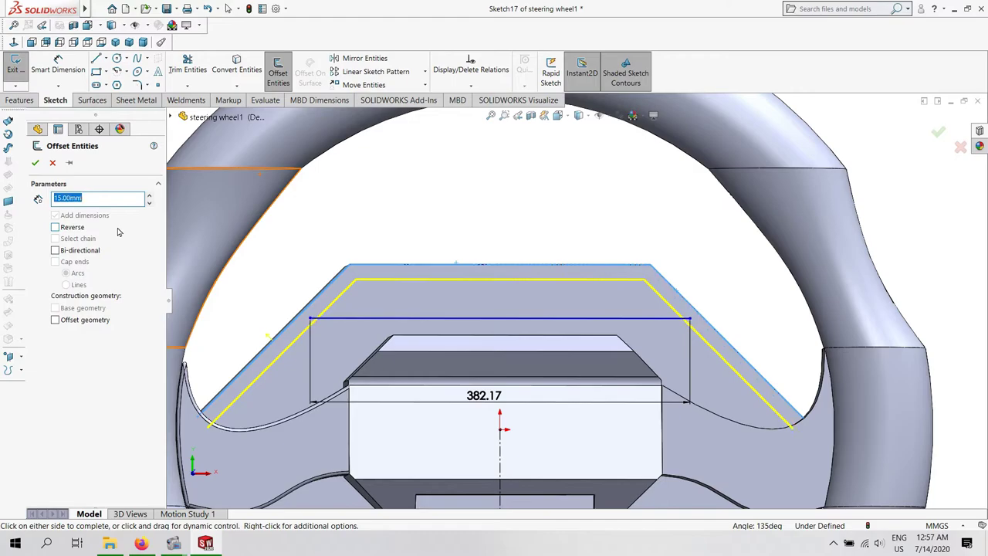
left_click(35, 162)
left_click(188, 66)
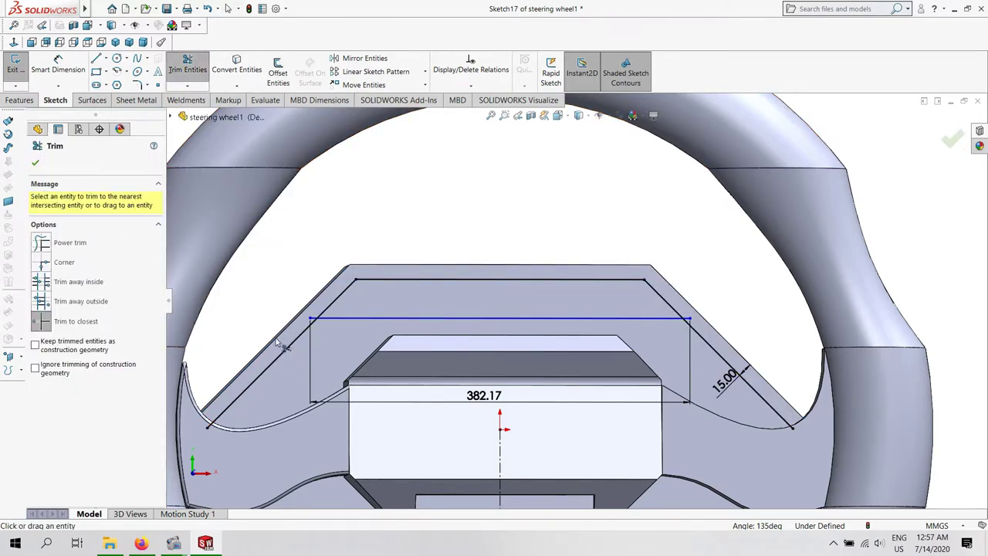
left_click(310, 317)
left_click(520, 279)
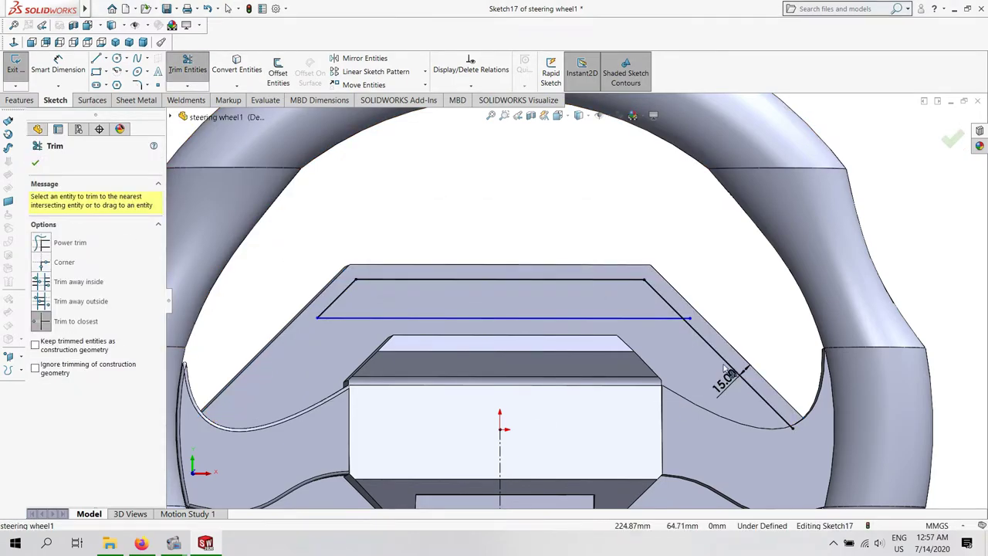
- Set up an Extruded Cut on the trapezoid region with a 30 mm depth
scroll(646, 382, "down", 5)
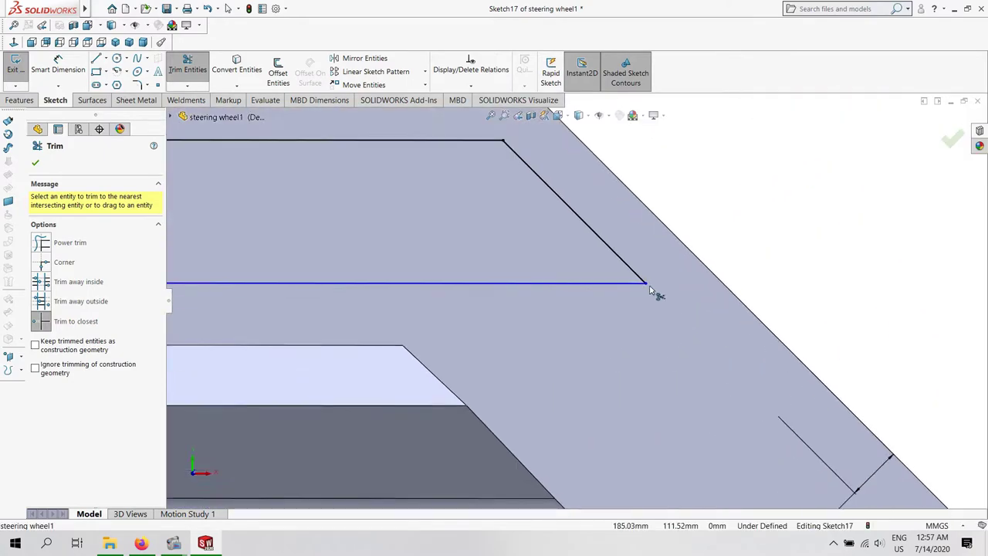
scroll(657, 291, "down", 3)
scroll(609, 379, "down", 3)
scroll(772, 358, "up", 2)
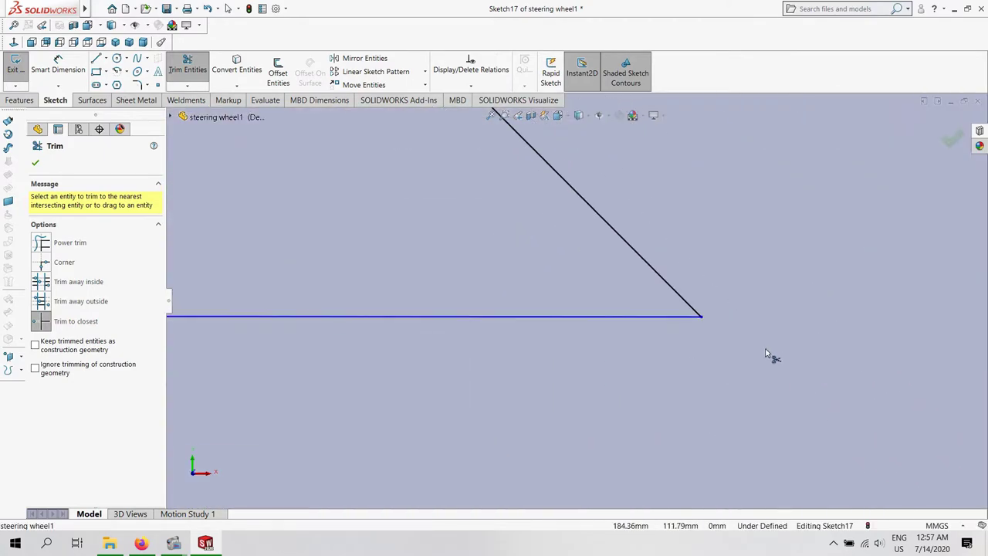
scroll(520, 262, "up", 2)
scroll(388, 216, "up", 3)
scroll(389, 216, "up", 2)
left_click(34, 162)
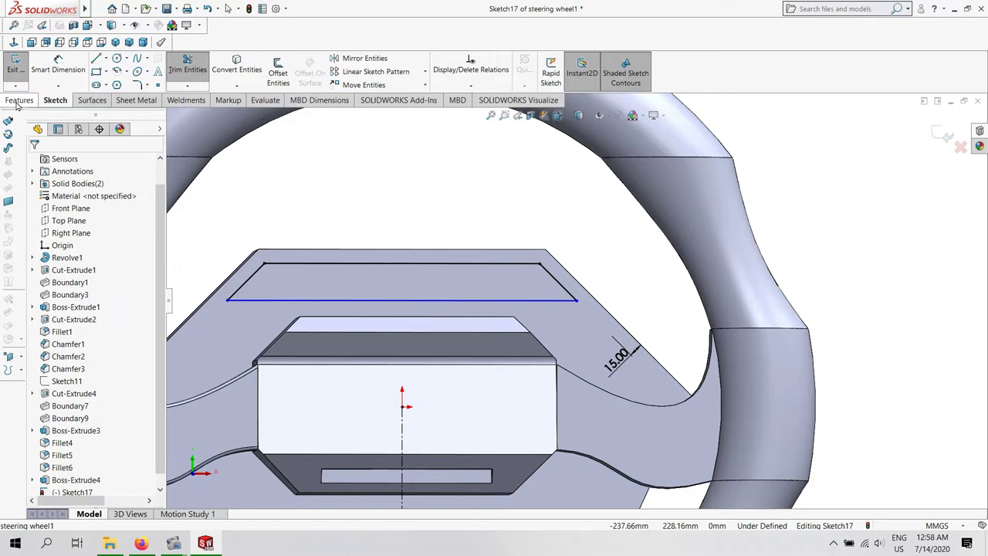
left_click(20, 99)
left_click(176, 72)
left_click(323, 298)
mouse_move(323, 297)
middle_mouse_down()
mouse_move(260, 298)
mouse_move(175, 344)
middle_mouse_up()
left_click(146, 287)
left_click(138, 296)
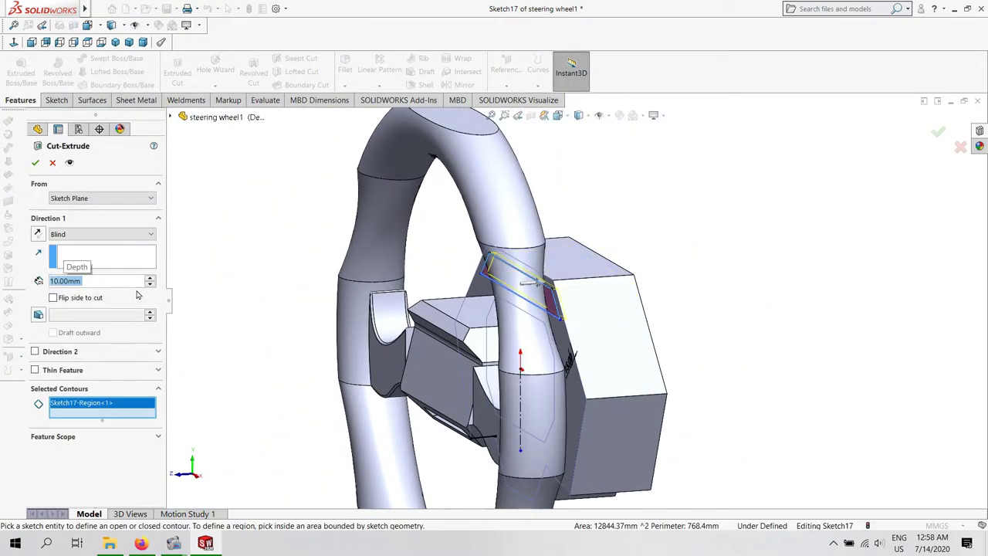
scroll(500, 320, "down", 3)
type("30")
key("Return")
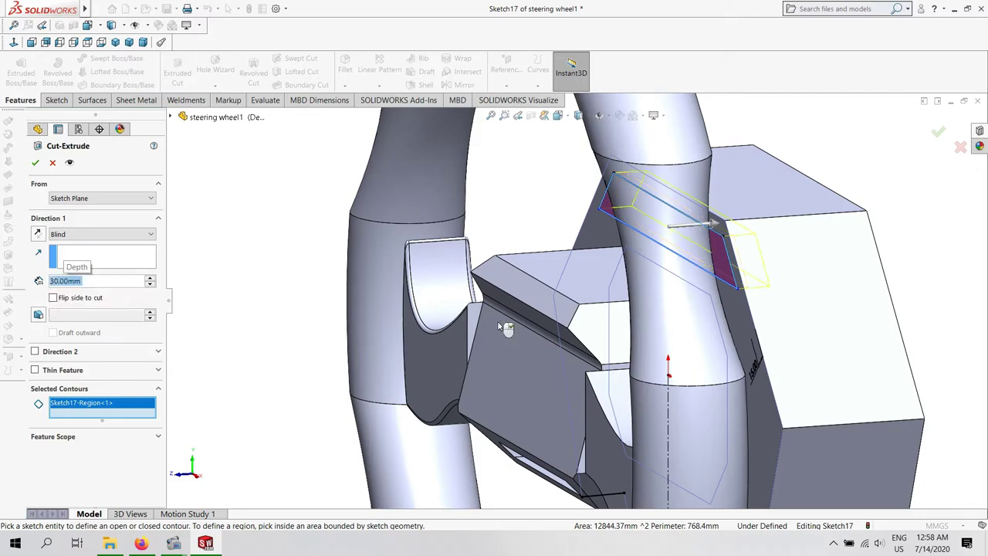
- Commit the 30 mm pocket cut in front view and select the hub's front face
key("ctrl+1")
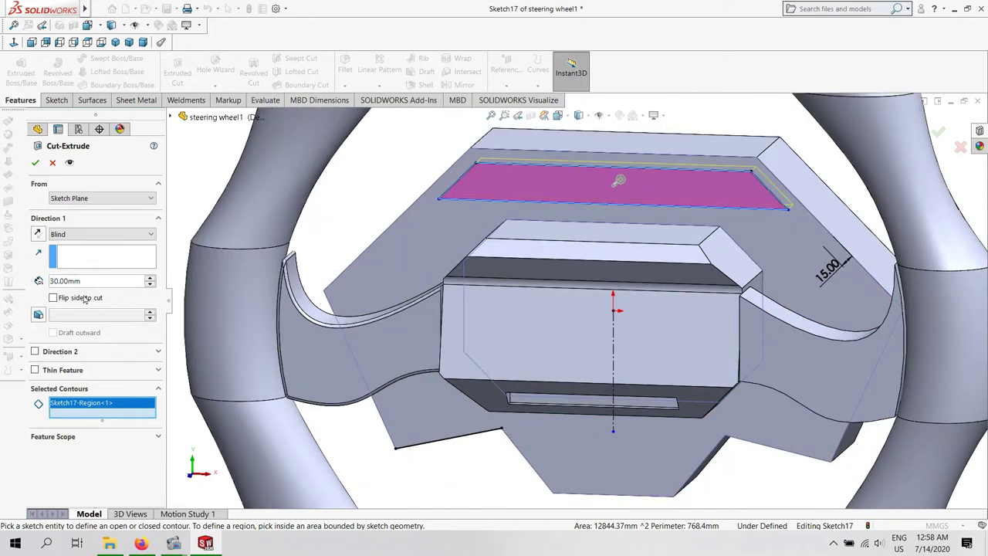
key("Return")
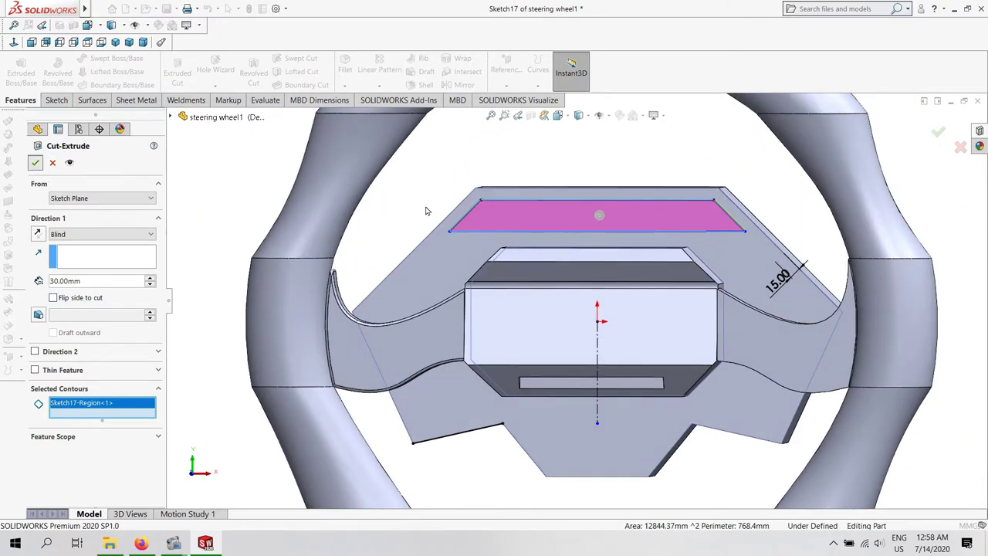
key("ctrl+1")
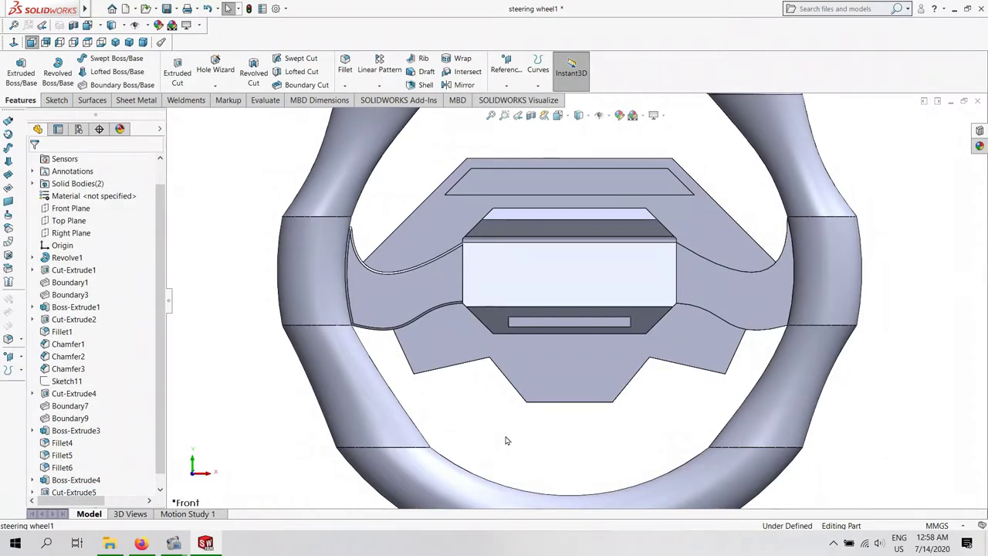
left_click(595, 394)
- Sketch on the hub face, converting its three lower edges and offsetting them 15 mm inward
left_click(633, 332)
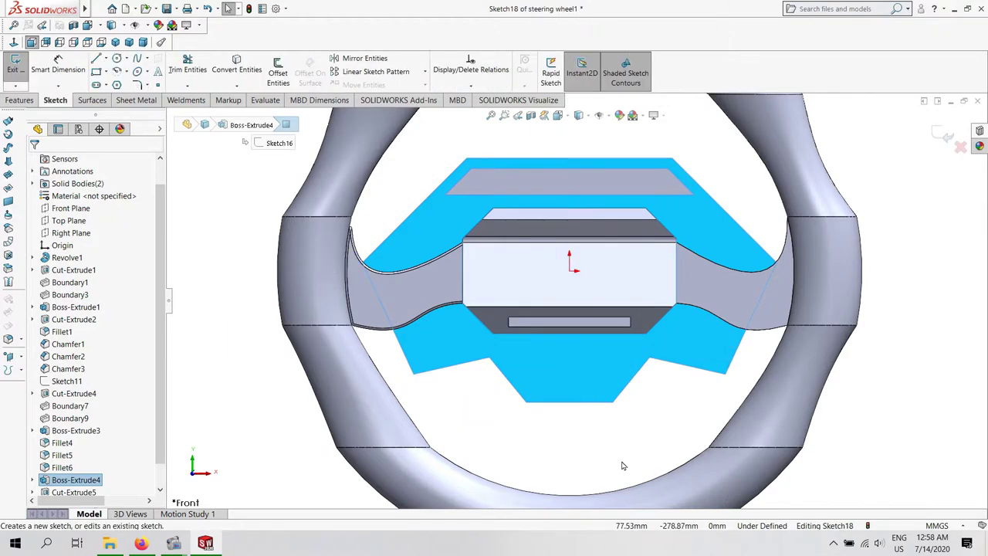
left_click(237, 68)
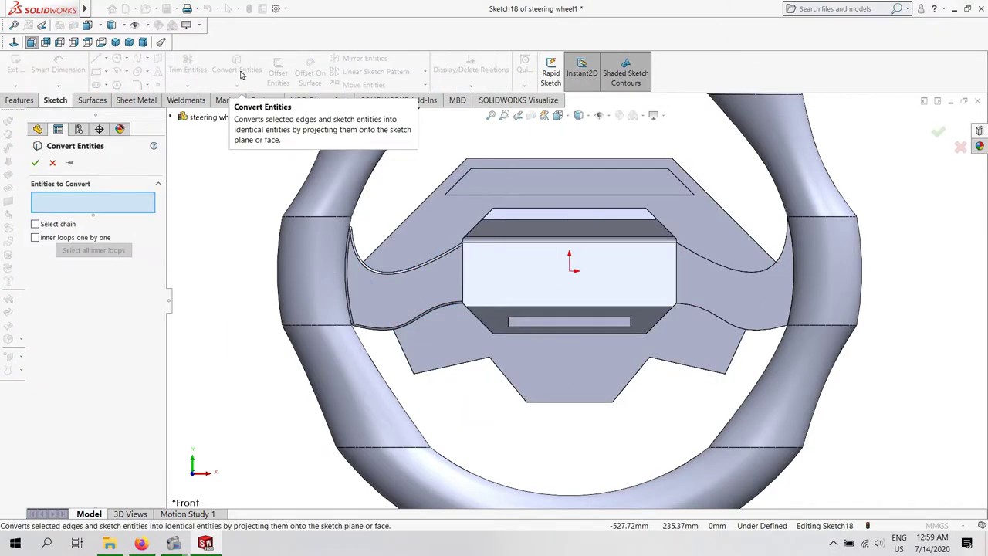
left_click(510, 385)
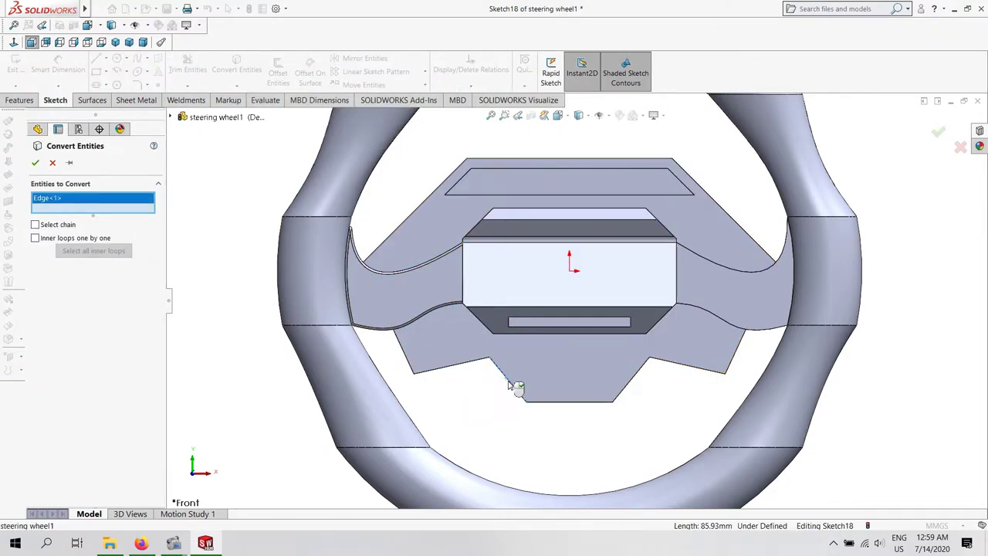
left_click(546, 403)
left_click(622, 392)
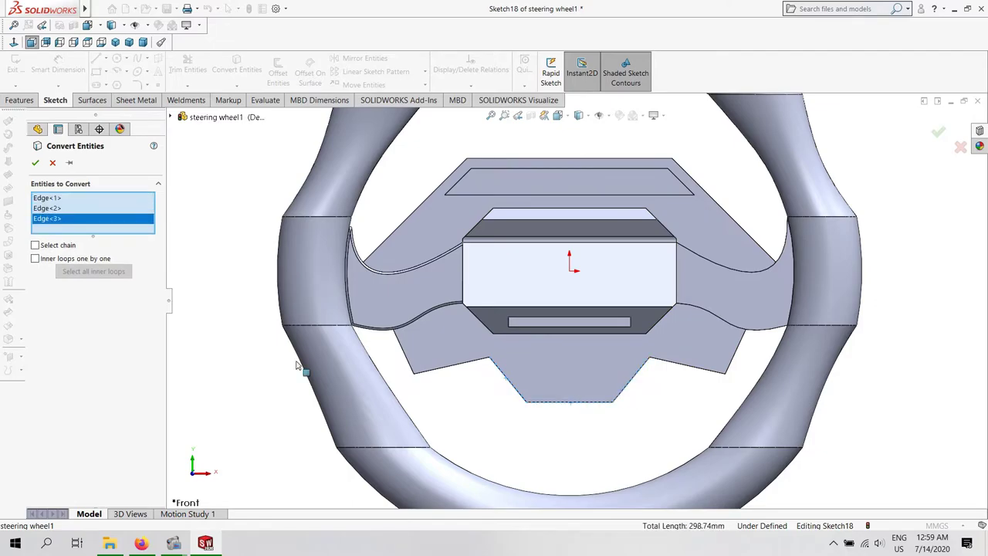
left_click(36, 163)
left_click(278, 74)
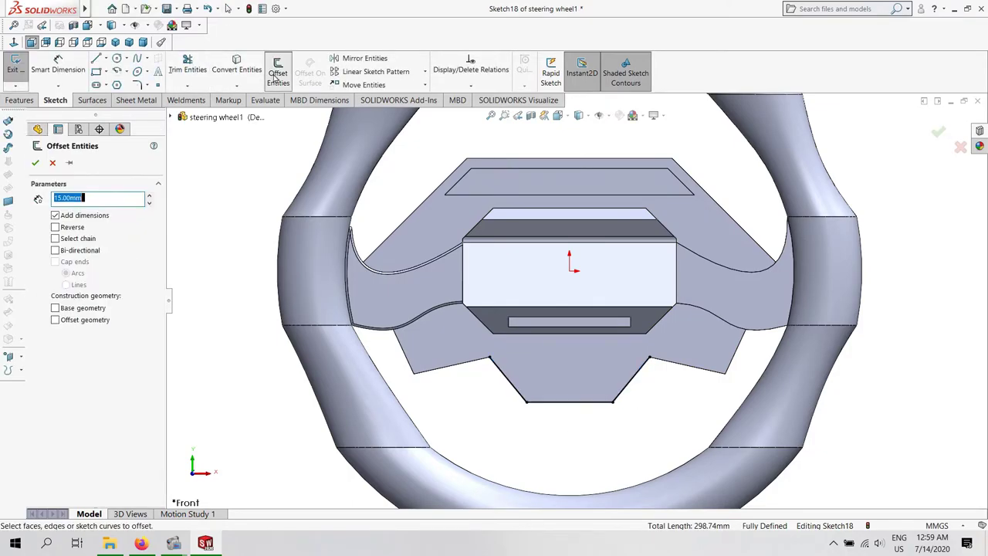
left_click(516, 392)
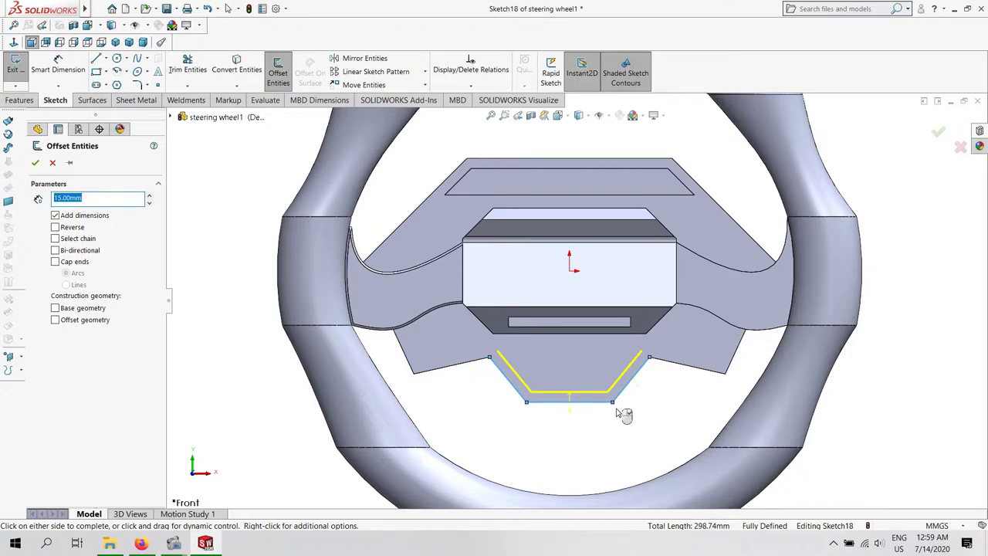
left_click(35, 163)
- Draw a horizontal line across the offset, dimensioned 20 mm from the bottom edge
key("l")
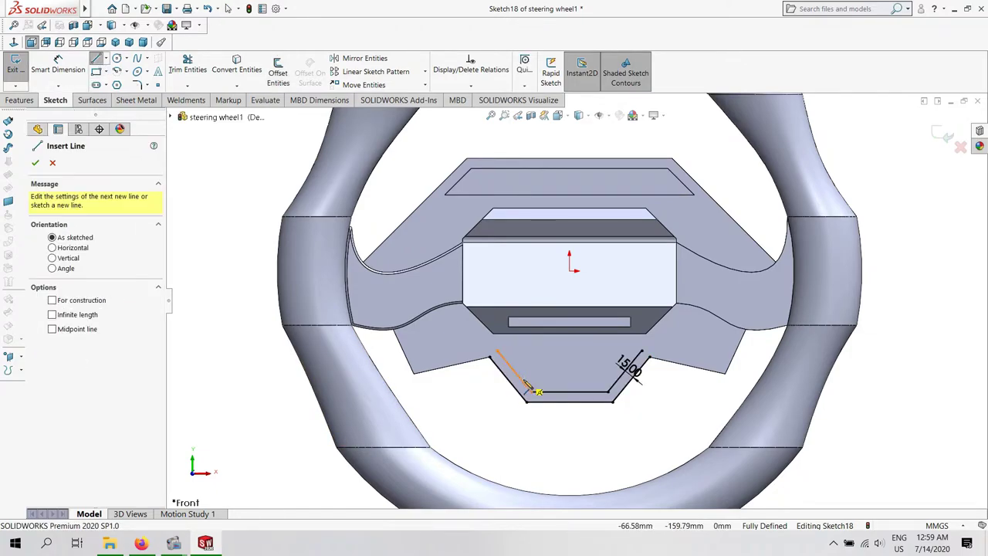
left_click(627, 376)
key("Escape")
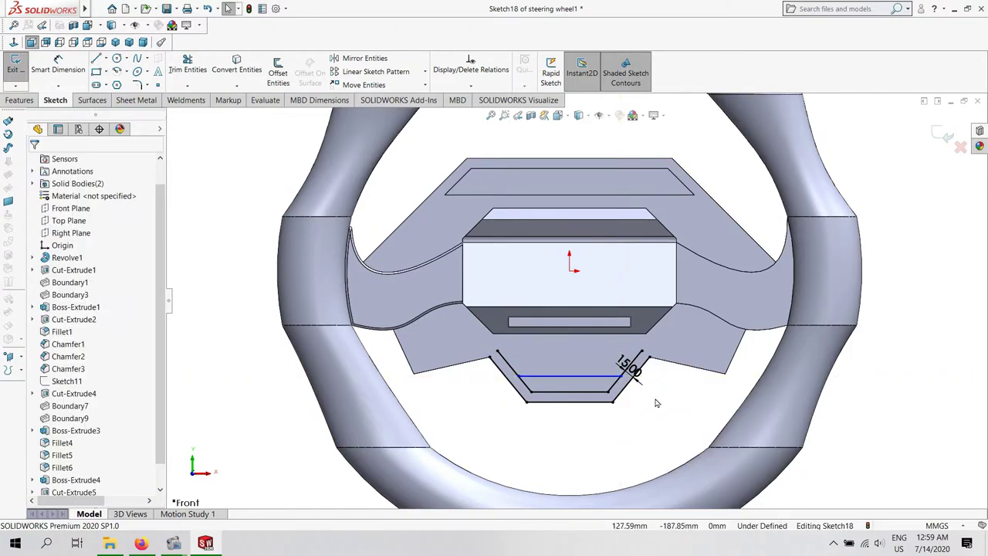
left_click(59, 62)
left_click(610, 377)
left_click(541, 392)
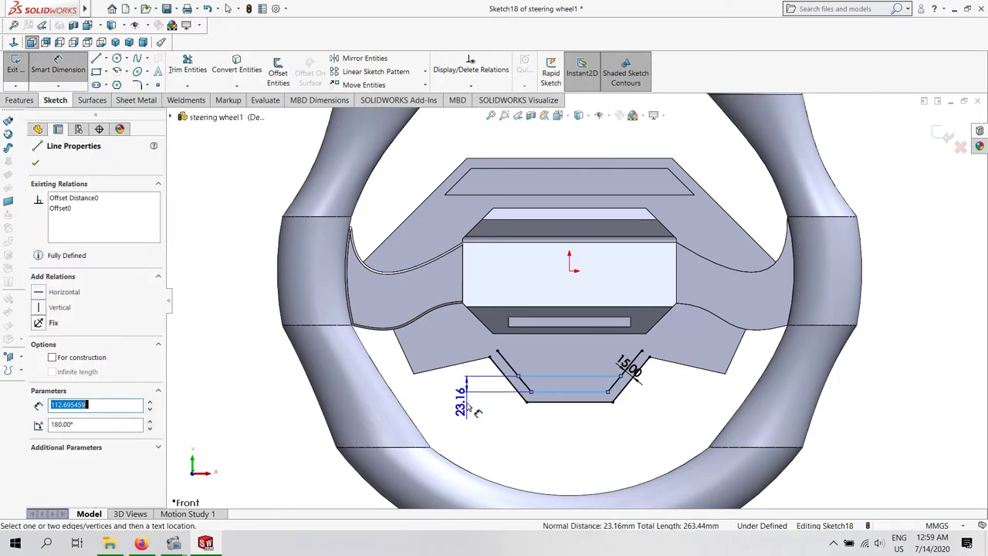
left_click(472, 410)
type("20")
key("Return")
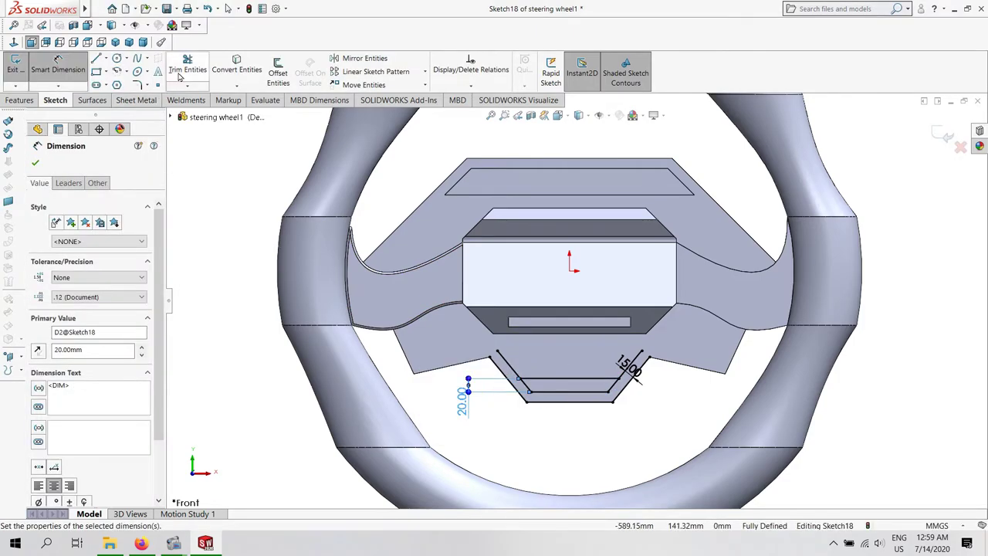
- Cut the inner trapezoid region Through All to open a window in the lower tab
left_click(182, 71)
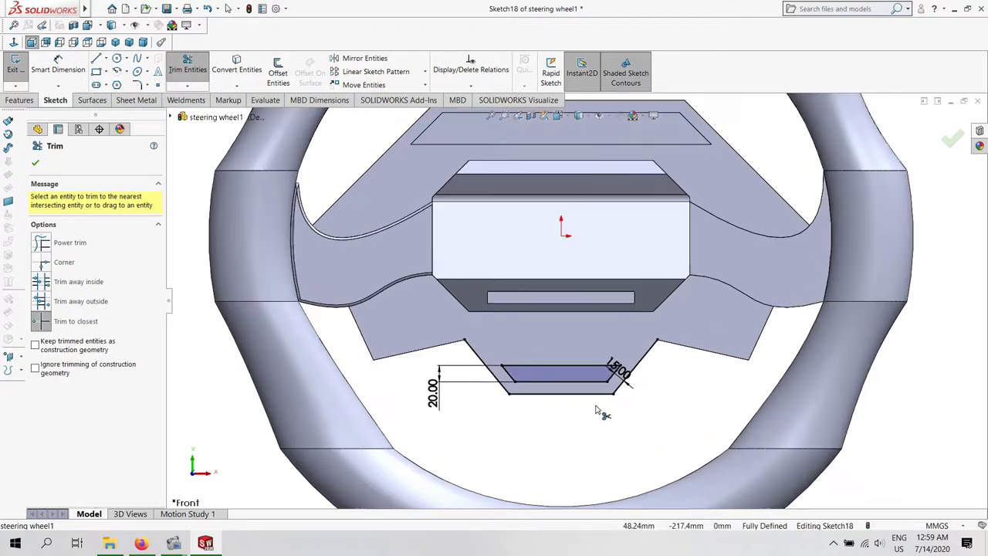
scroll(607, 409, "down", 3)
left_click(20, 100)
left_click(177, 72)
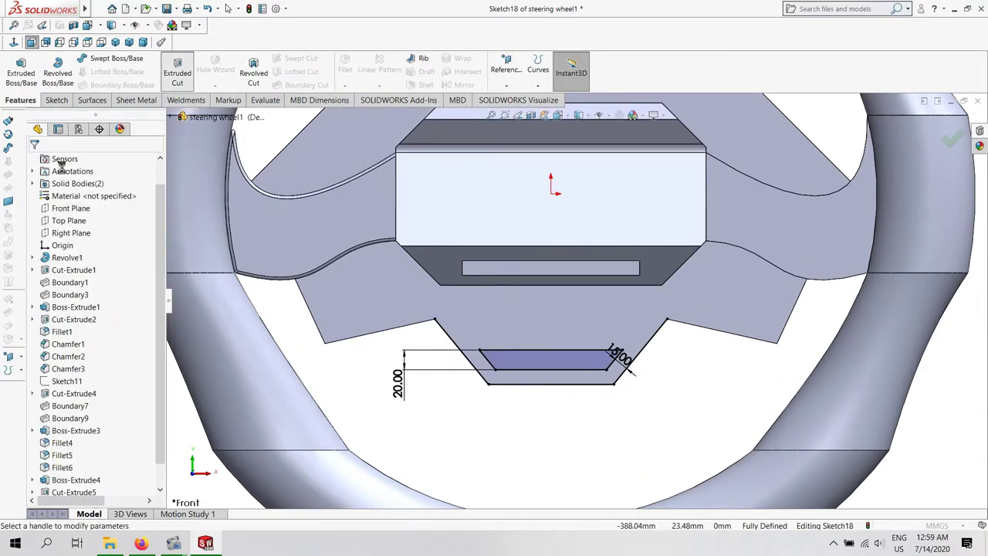
left_click(100, 234)
left_click(77, 267)
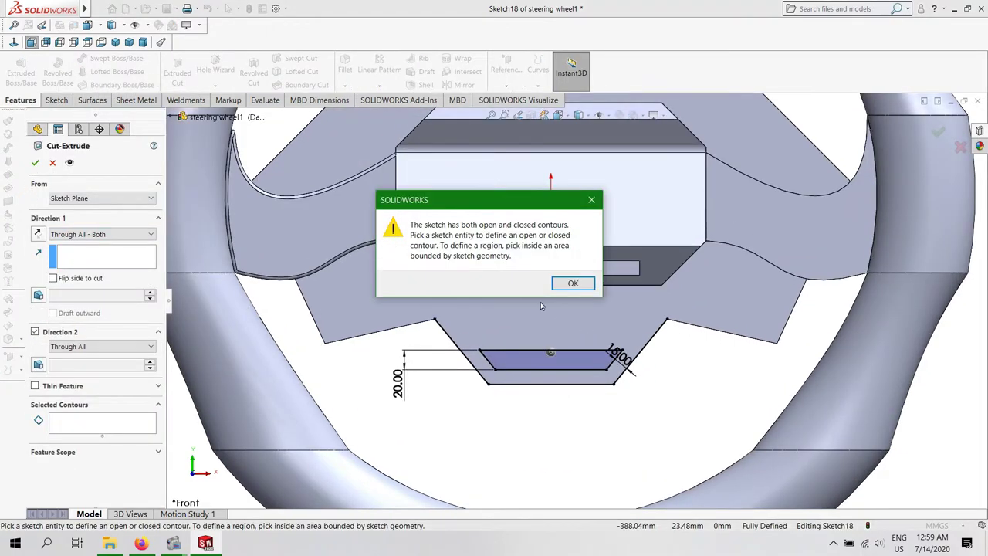
key("Return")
left_click(101, 234)
left_click(95, 255)
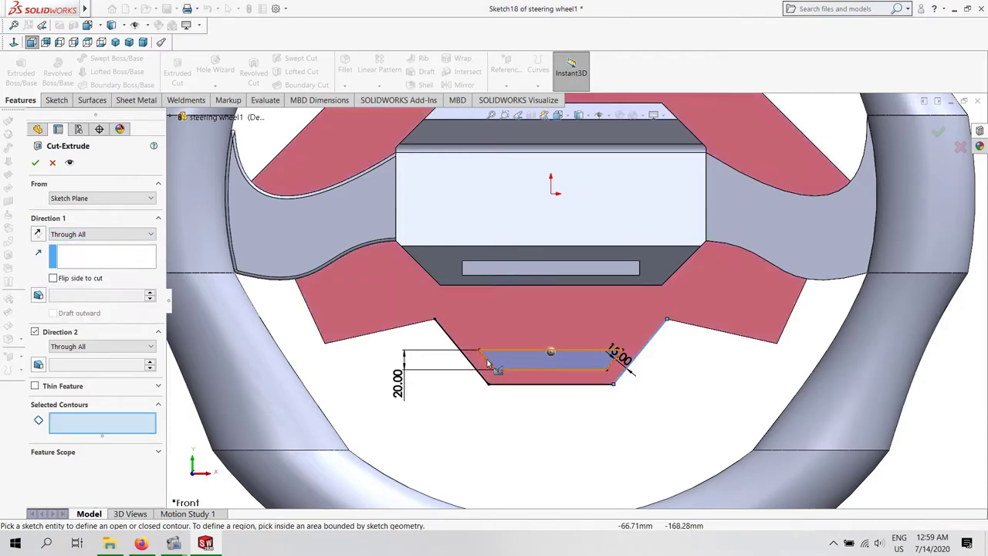
left_click(594, 360)
key("Return")
- Open a new sketch on the central hub face
scroll(478, 417, "up", 5)
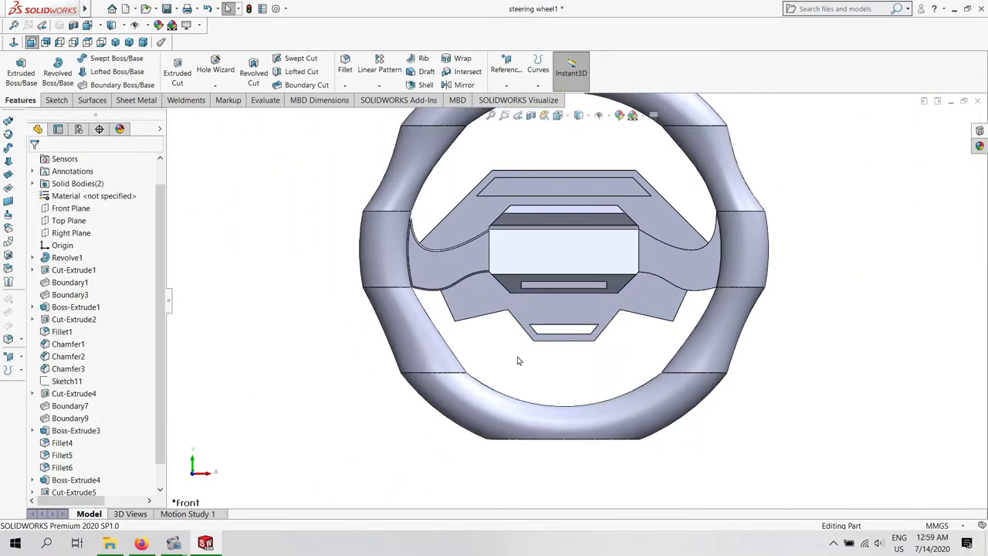
middle_click_drag(518, 353, 508, 359)
scroll(521, 382, "down", 3)
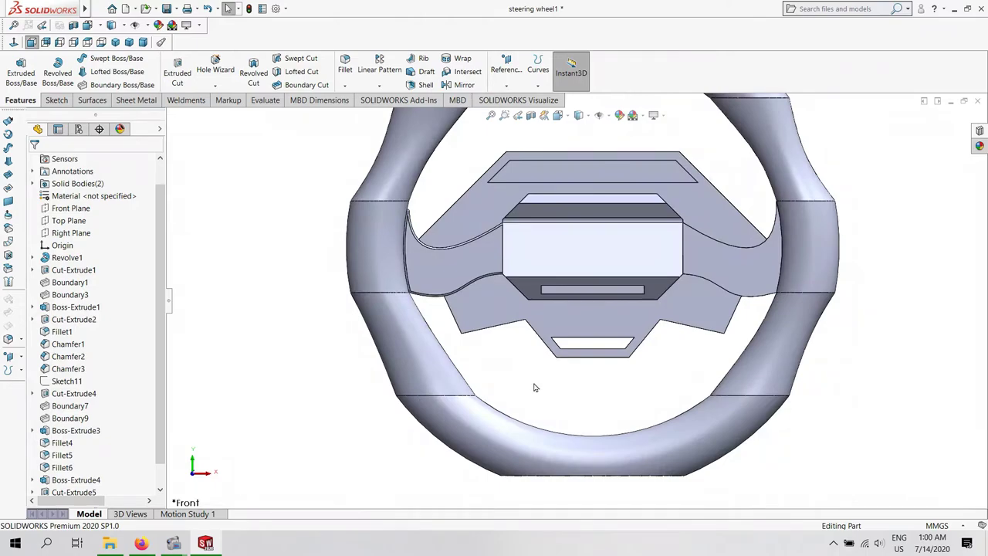
left_click(549, 261)
left_click(582, 230)
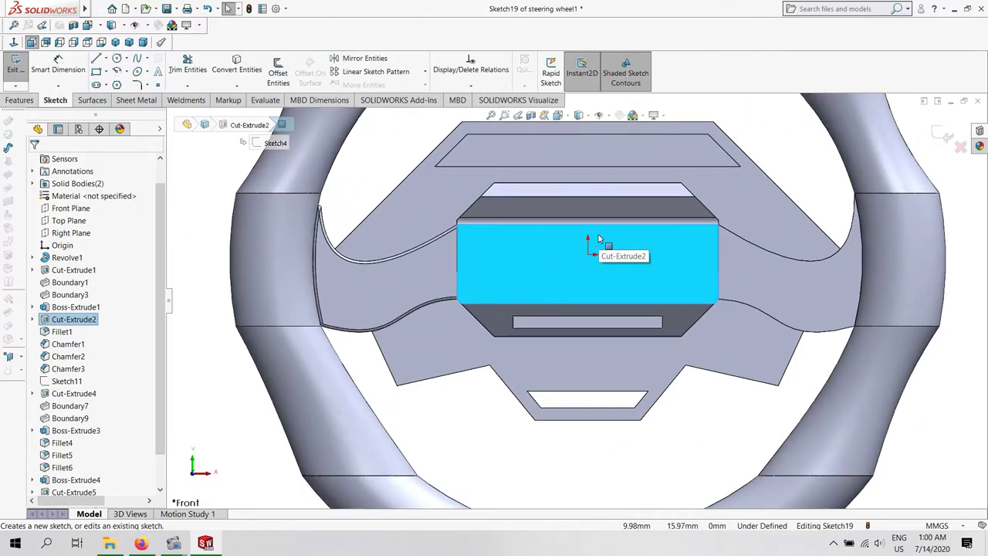
- Offset the central rectangle's edges 5 mm inward
left_click(275, 77)
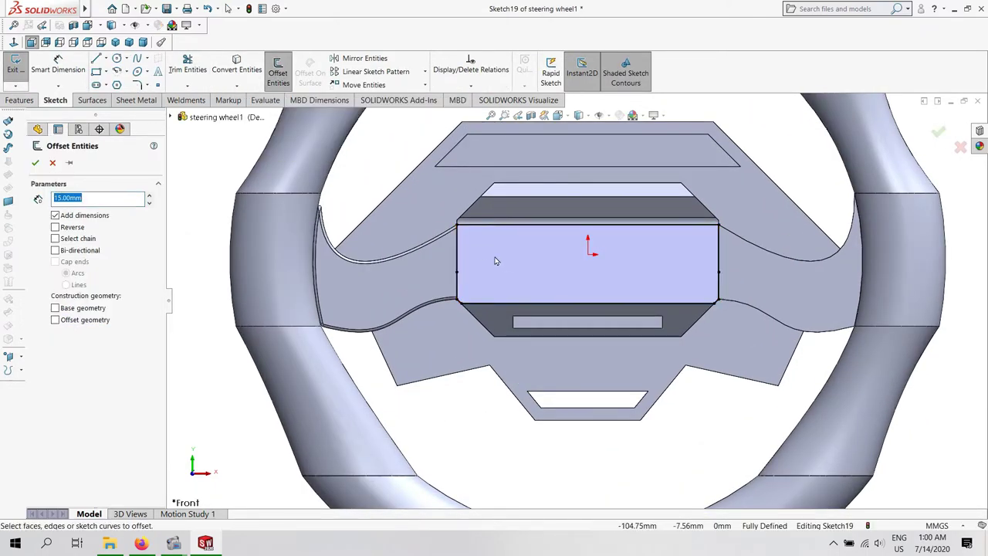
left_click(458, 246)
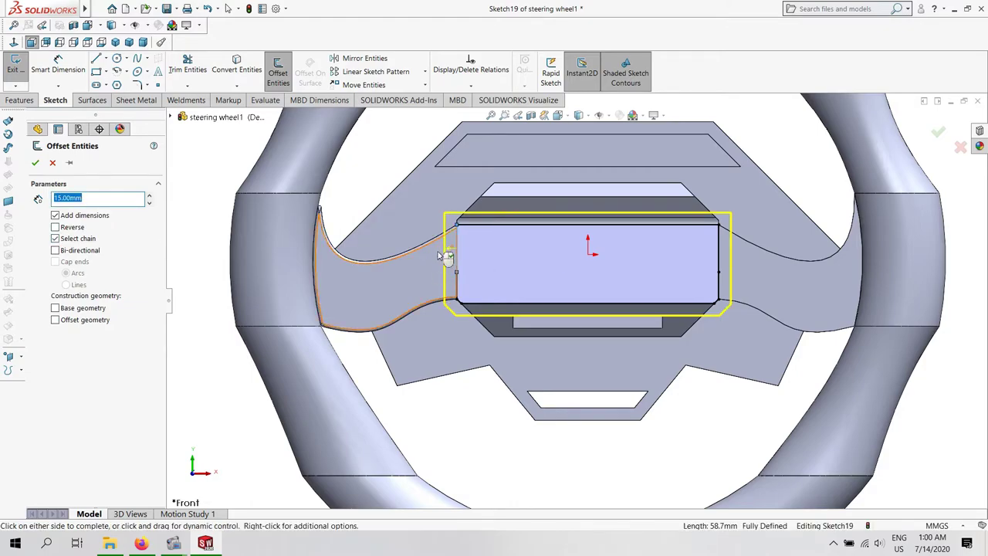
type("5")
key("Return")
left_click(55, 227)
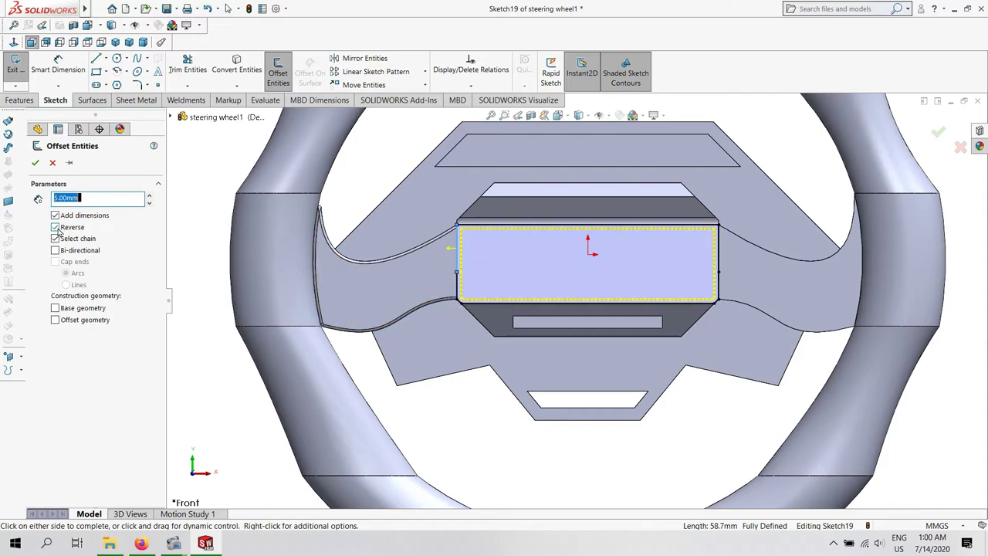
left_click(35, 164)
- Cut the offset region 10 mm deep, return to front view, and select the hub plate face
left_click(26, 99)
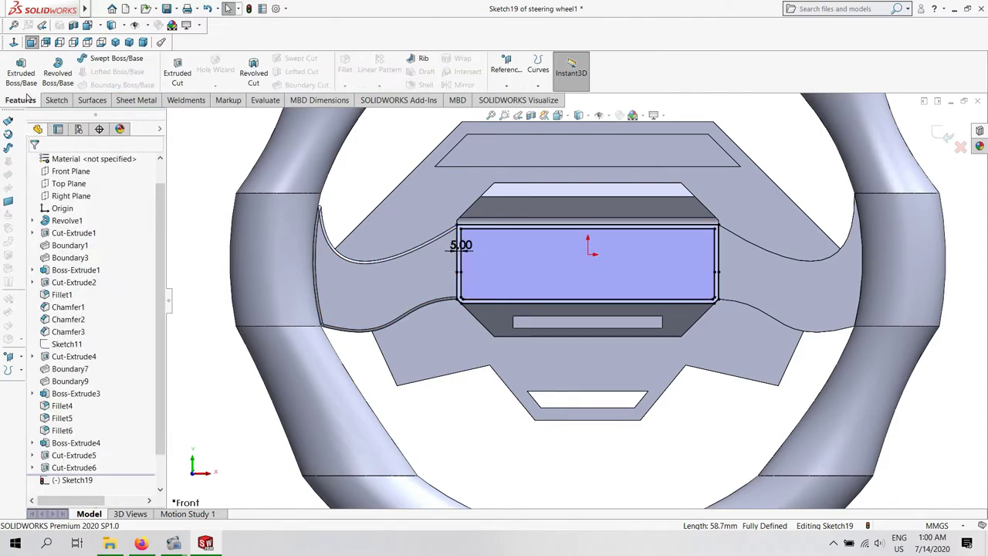
left_click(177, 74)
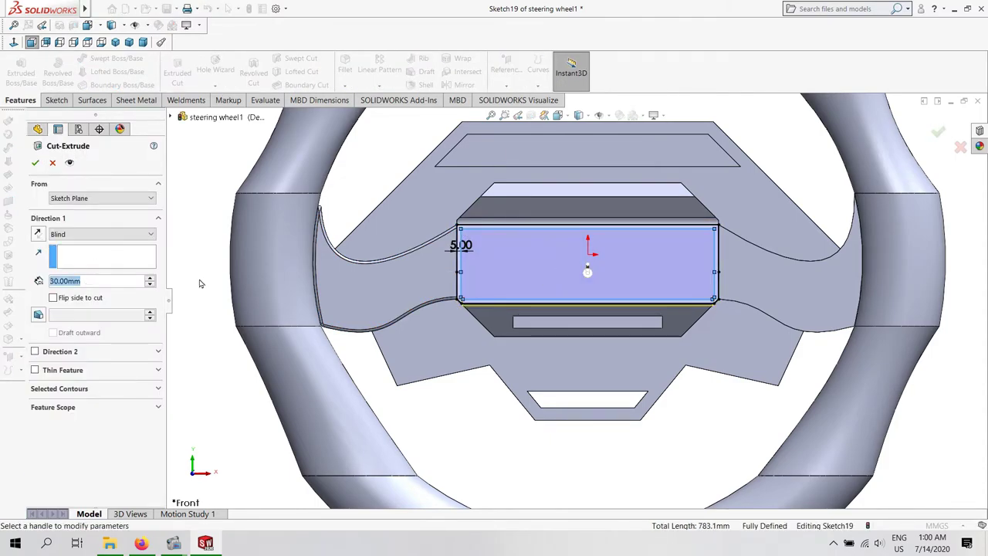
type("10")
middle_click_drag(761, 332, 395, 242)
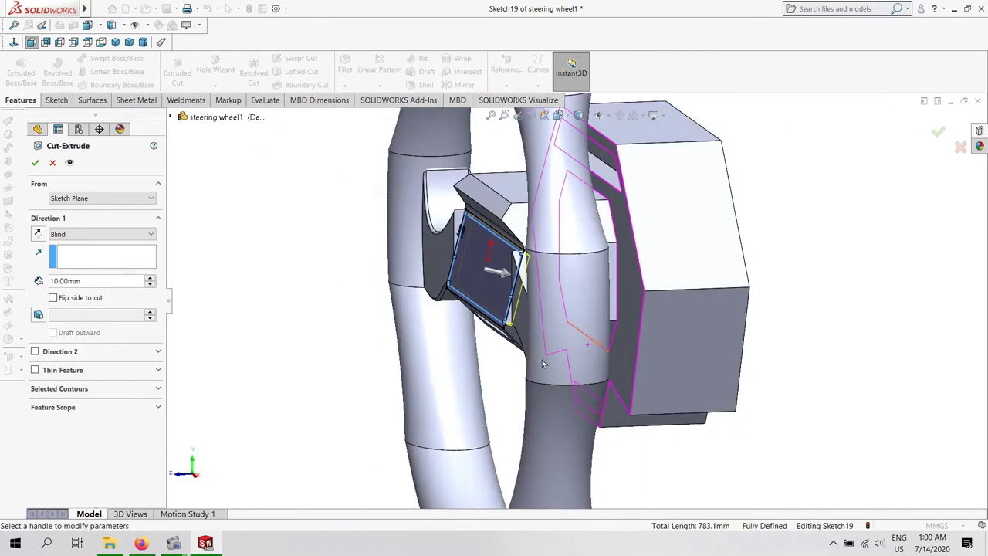
left_click(35, 162)
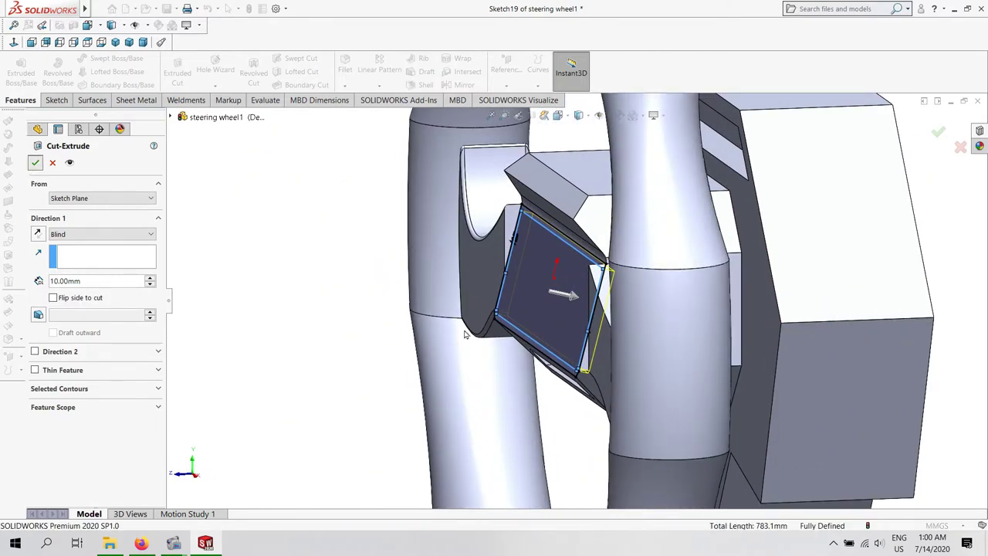
mouse_move(432, 347)
middle_mouse_down()
mouse_move(401, 353)
mouse_move(687, 311)
mouse_move(274, 453)
middle_mouse_up()
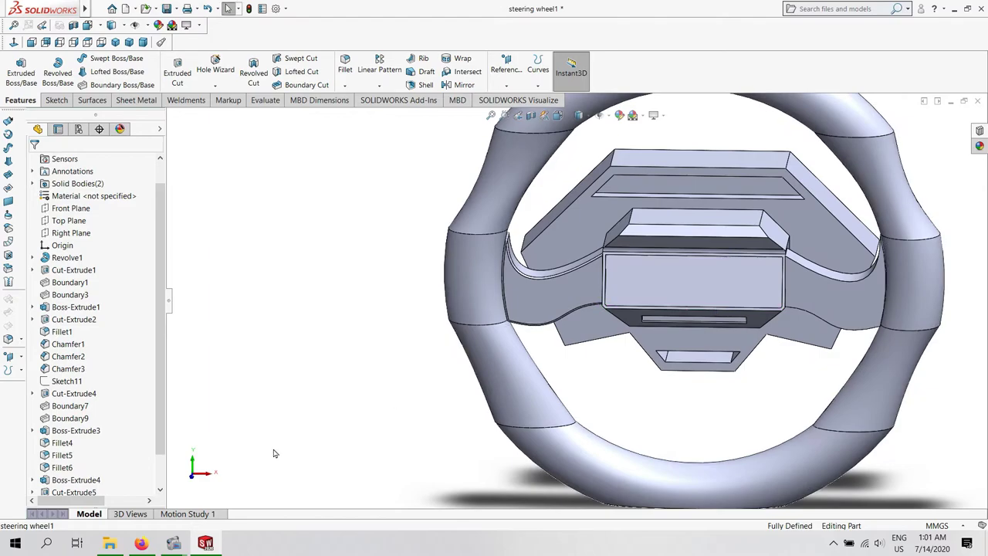
key("ctrl+1")
scroll(585, 294, "down", 2)
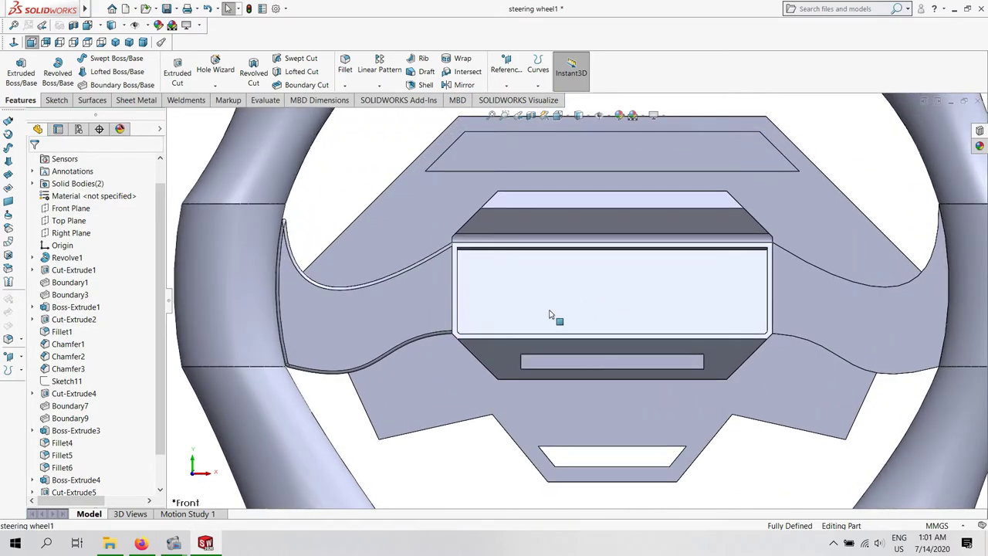
scroll(602, 332, "up", 3)
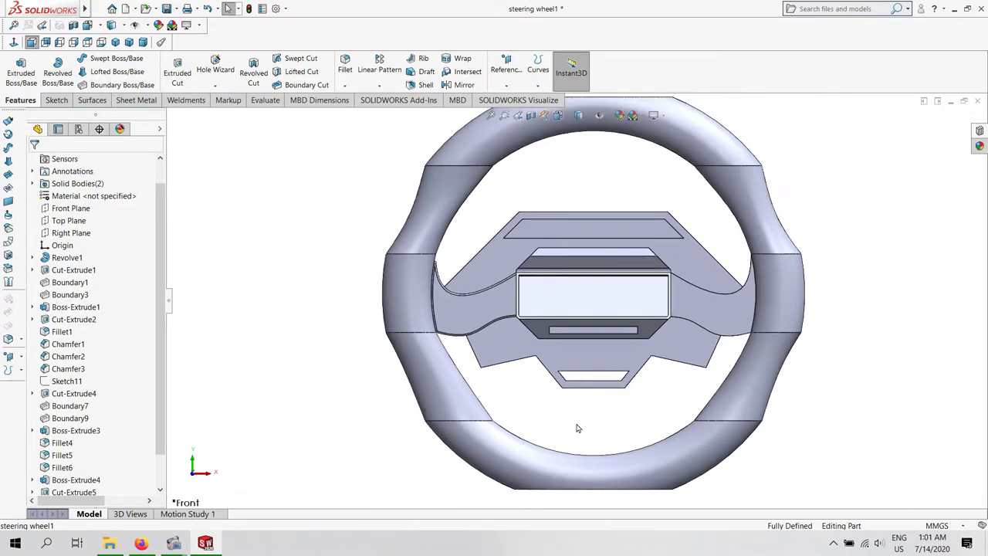
left_click(525, 351)
- Sketch on the hub plate, convert its upper-left edge, and draw a spline from it
left_click(346, 468)
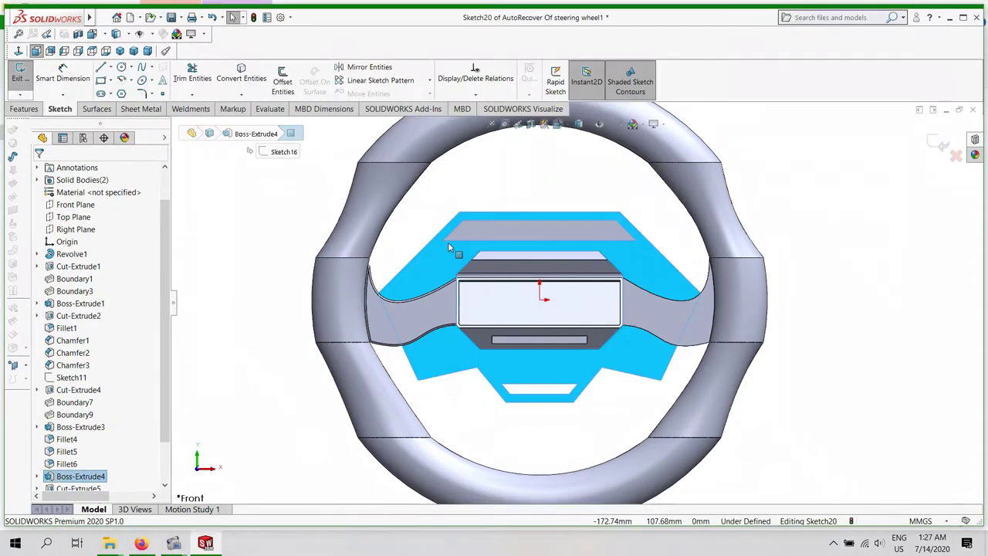
left_click(145, 71)
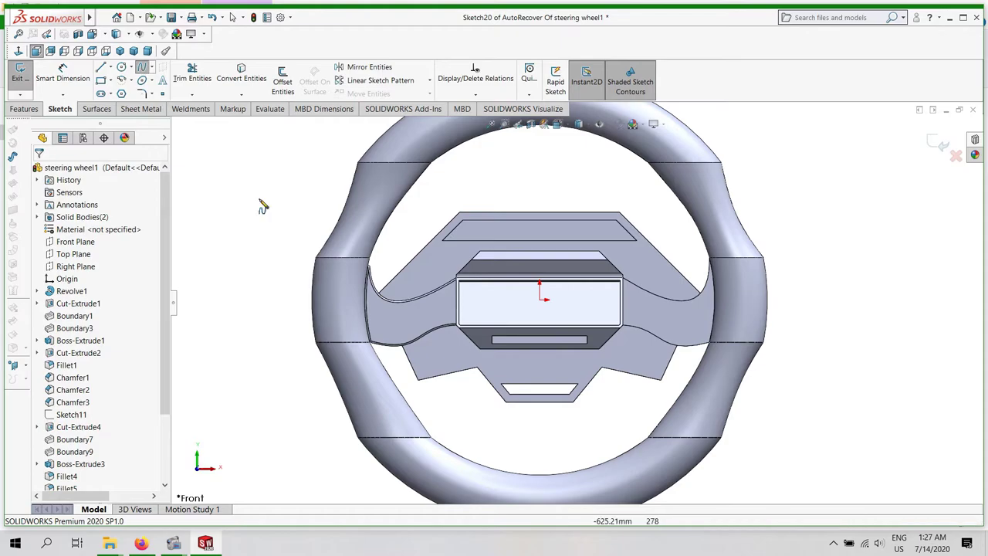
left_click(233, 89)
left_click(420, 259)
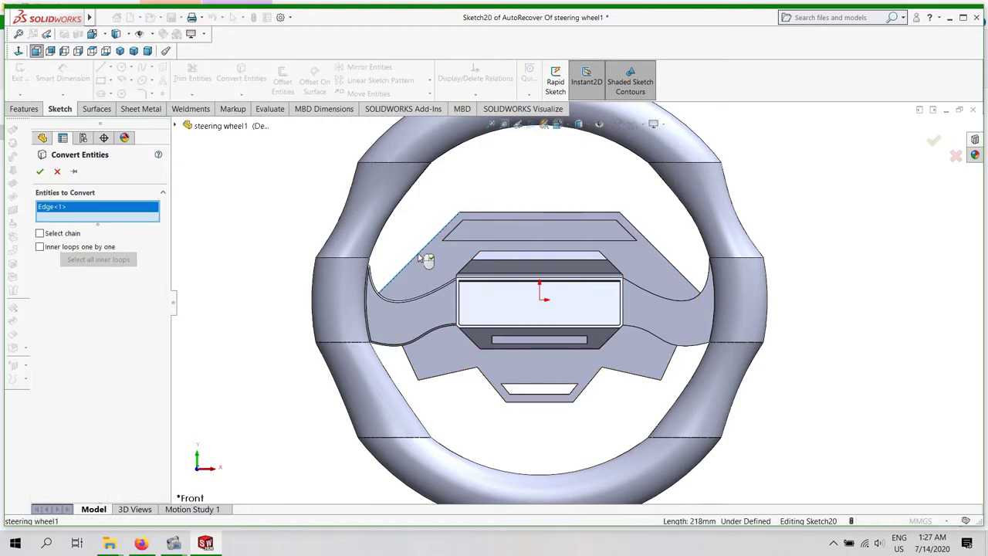
left_click(41, 171)
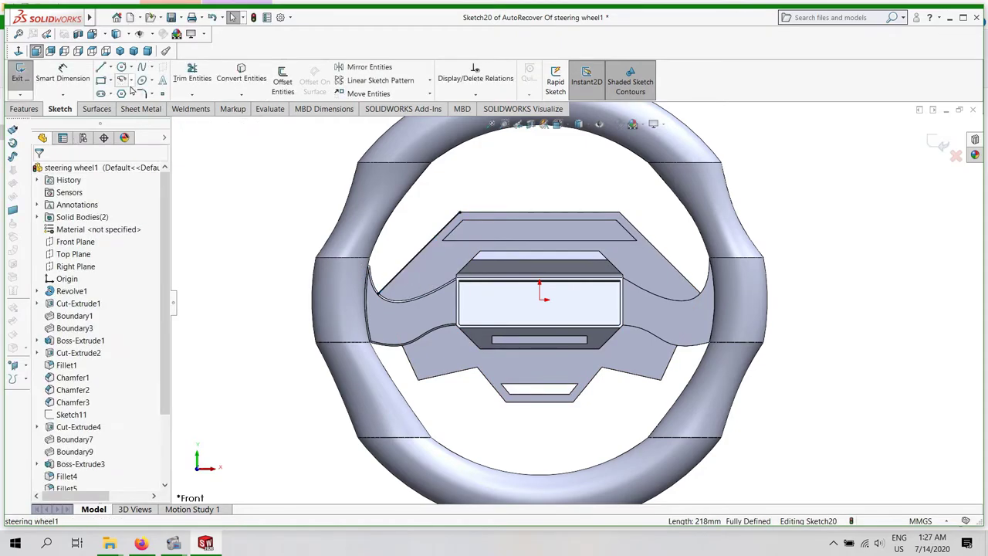
left_click(435, 239)
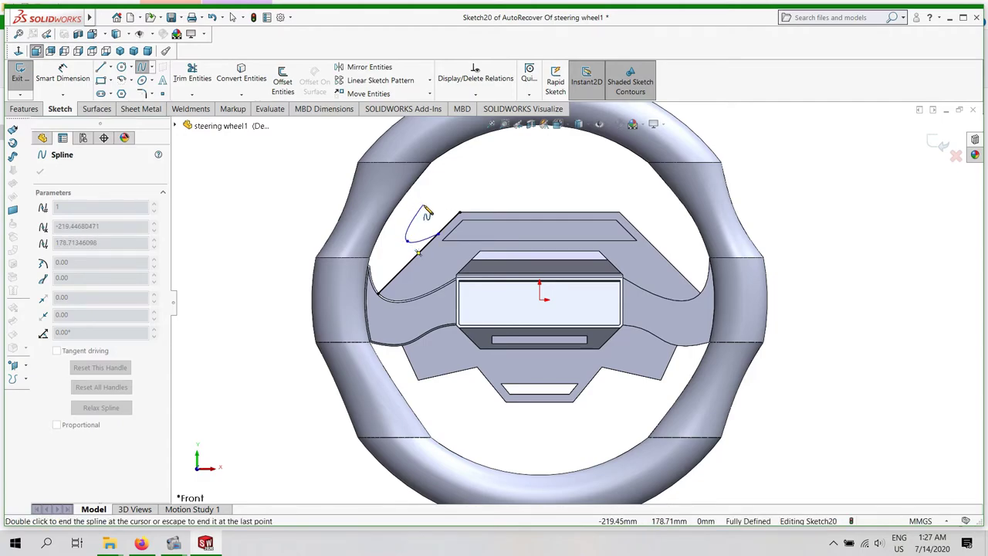
right_click(448, 199)
left_click(473, 196)
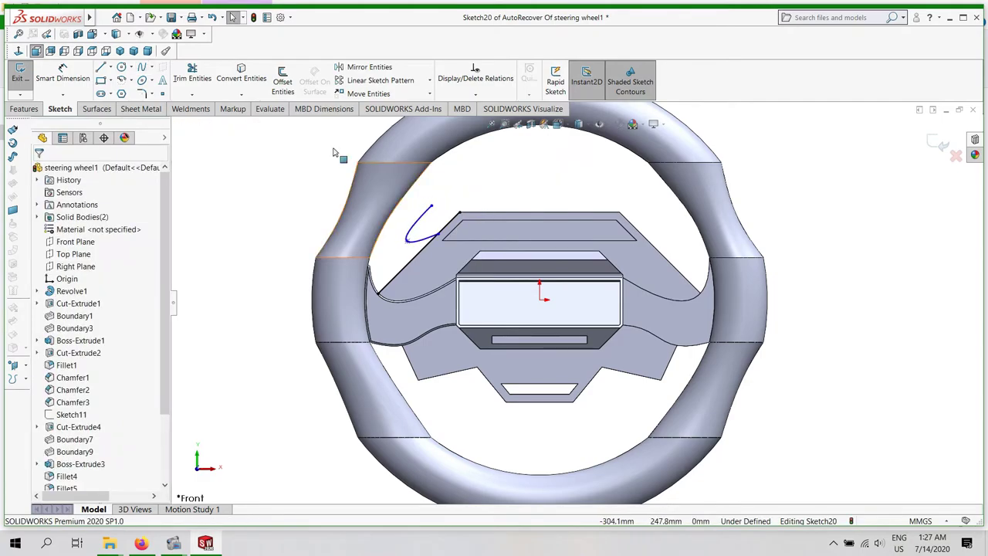
- Offset the spline 35 mm and join the two curve ends with a line
key("o")
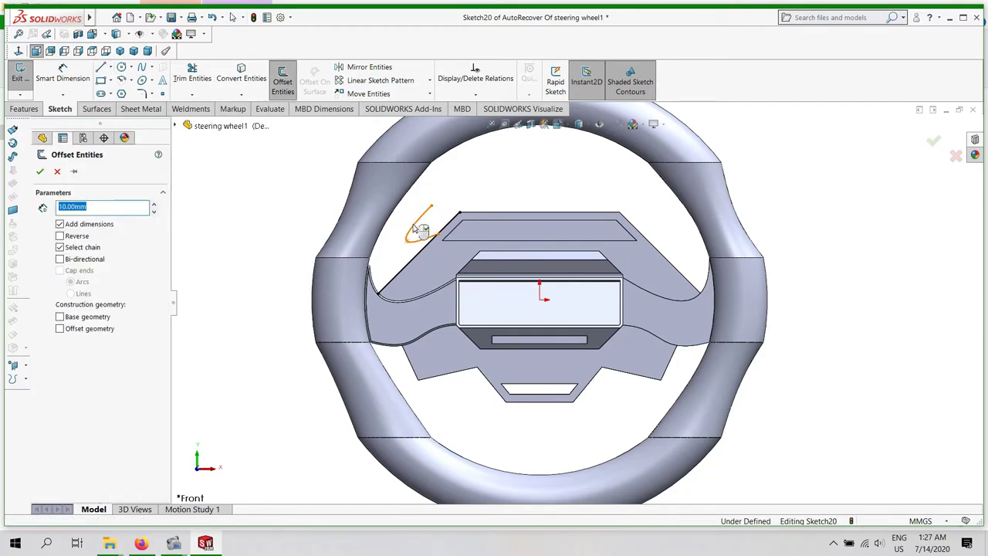
left_click(417, 229)
type("35")
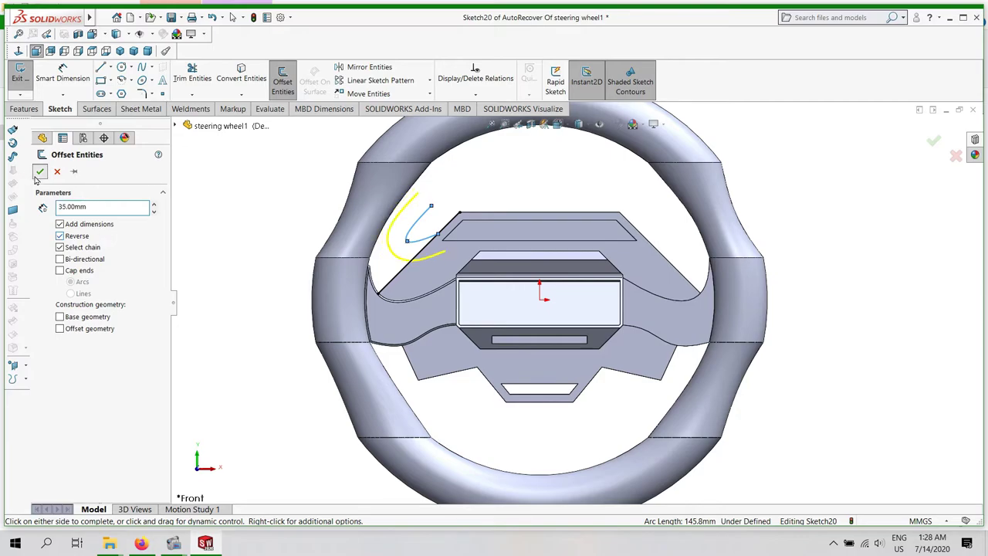
left_click(40, 172)
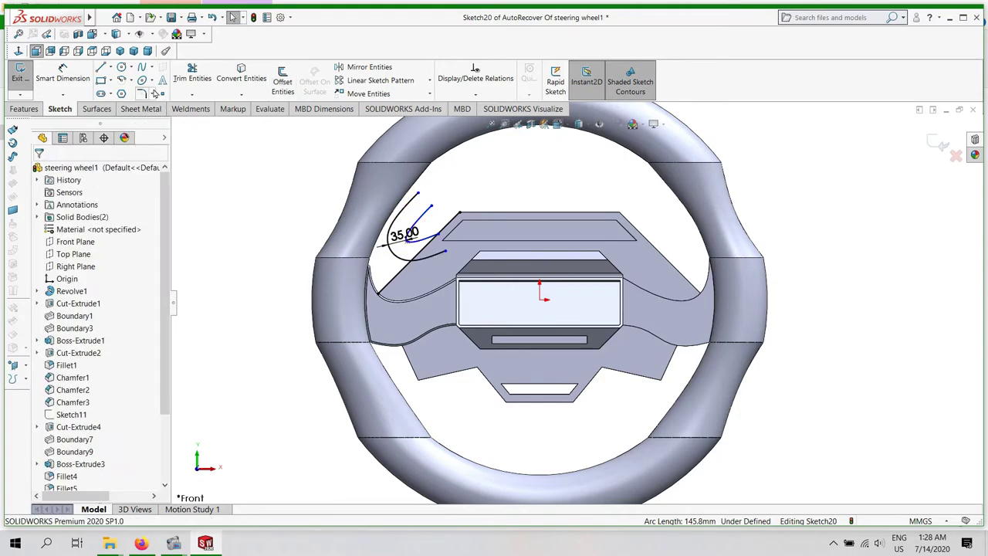
left_click(101, 67)
left_click(418, 193)
left_click(431, 206)
right_click(454, 158)
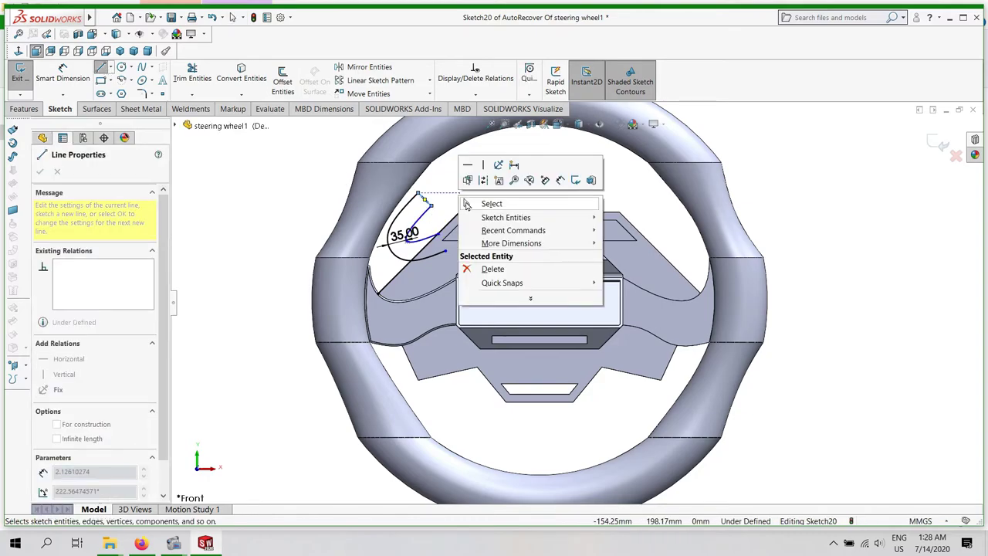
left_click(486, 203)
- Trim the overhanging segments to close the profile and start an Extruded Boss
left_click(192, 78)
left_click(396, 274)
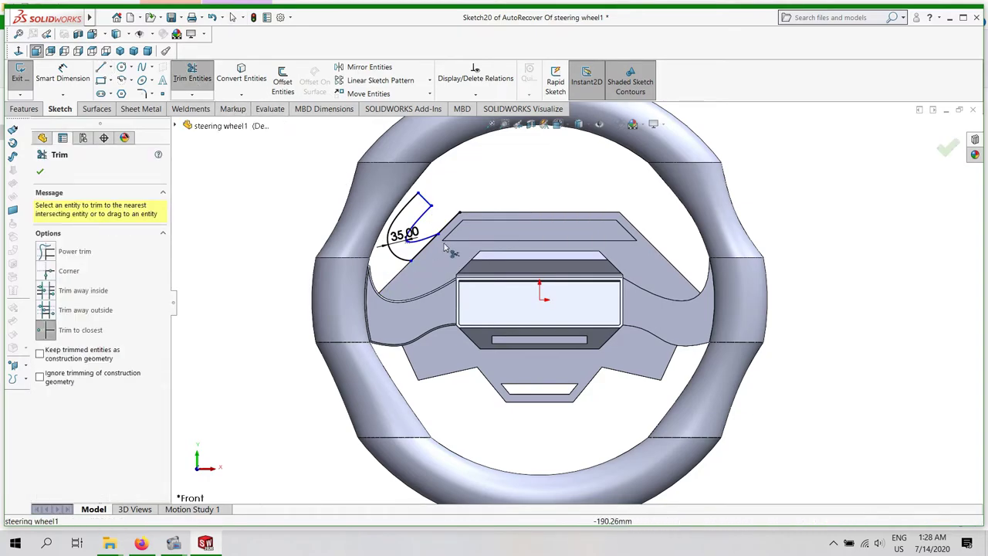
left_click(454, 226)
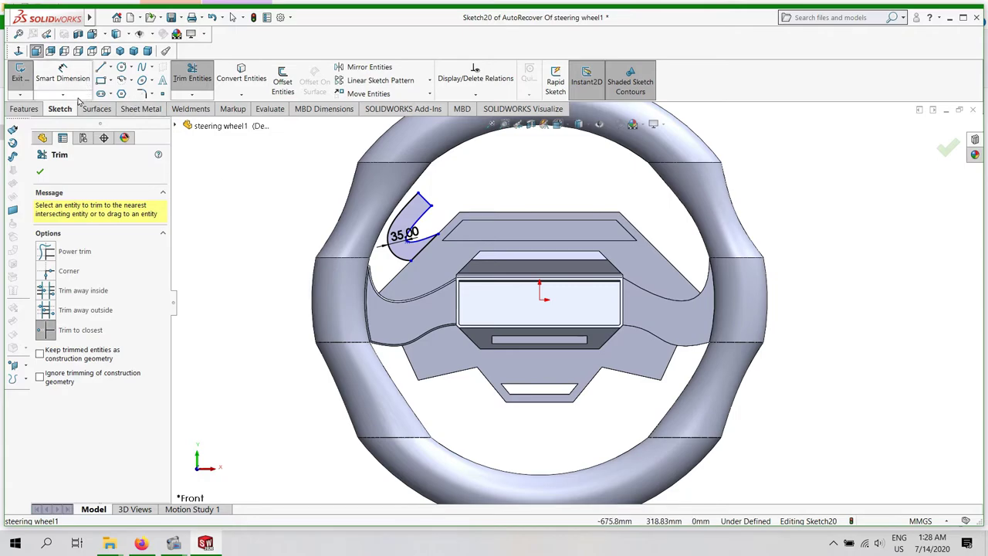
left_click(24, 109)
left_click(25, 77)
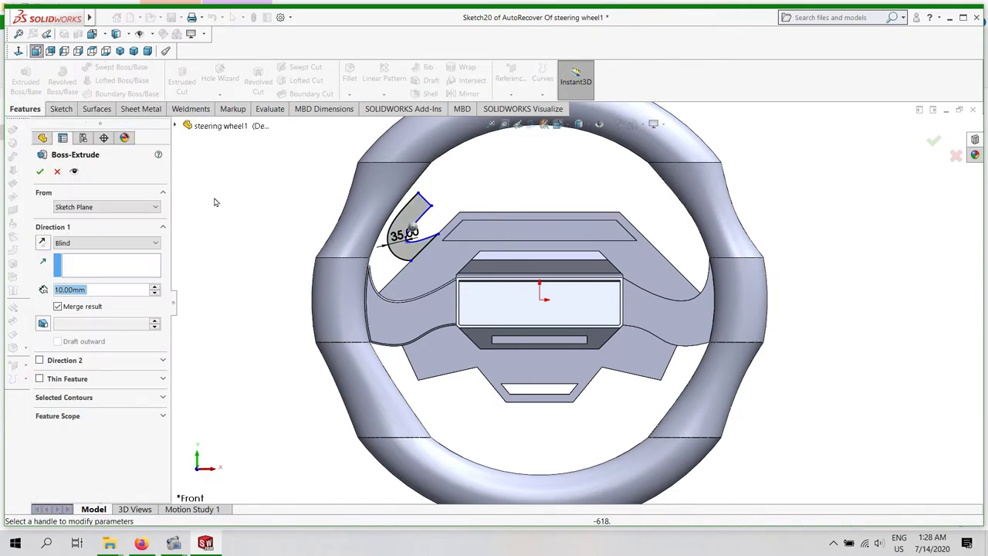
- Set the hook boss depth to 20 mm and accept the extrusion
type("15")
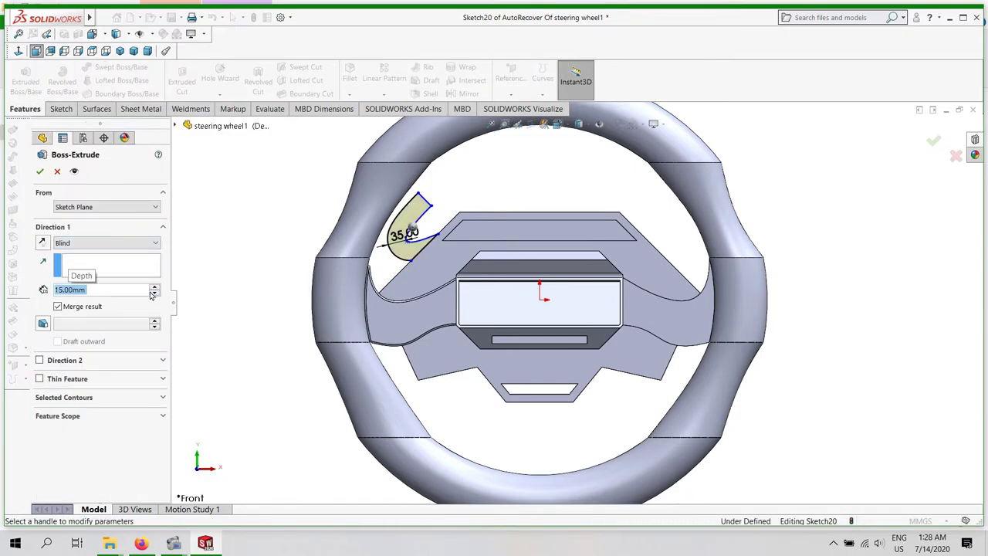
middle_click_drag(509, 294, 529, 325)
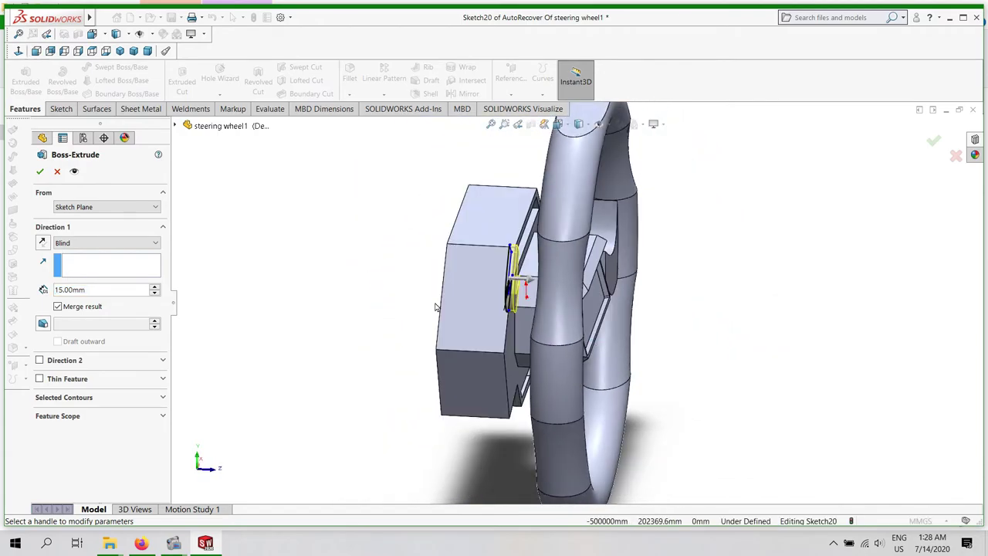
type("20")
key("Return")
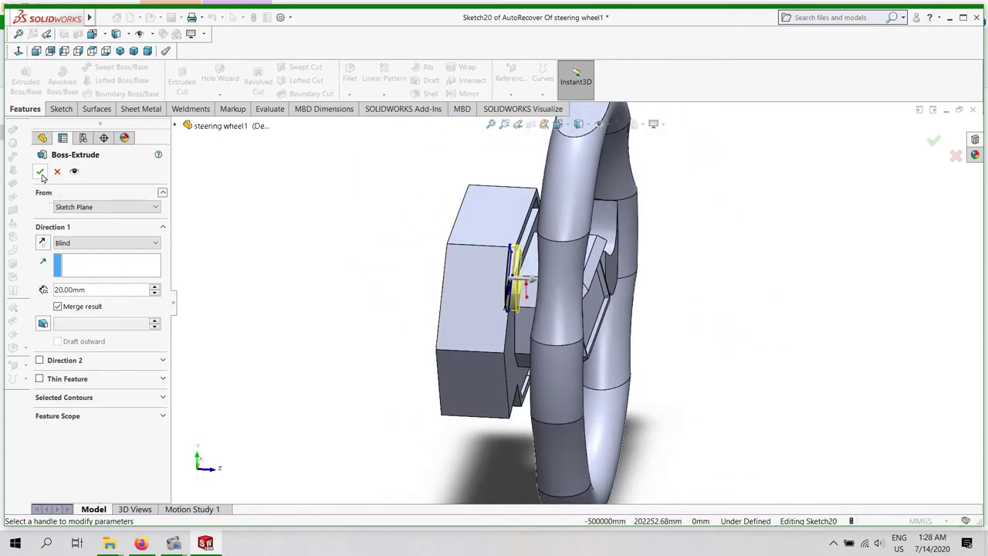
left_click(40, 172)
middle_click_drag(402, 278, 533, 266)
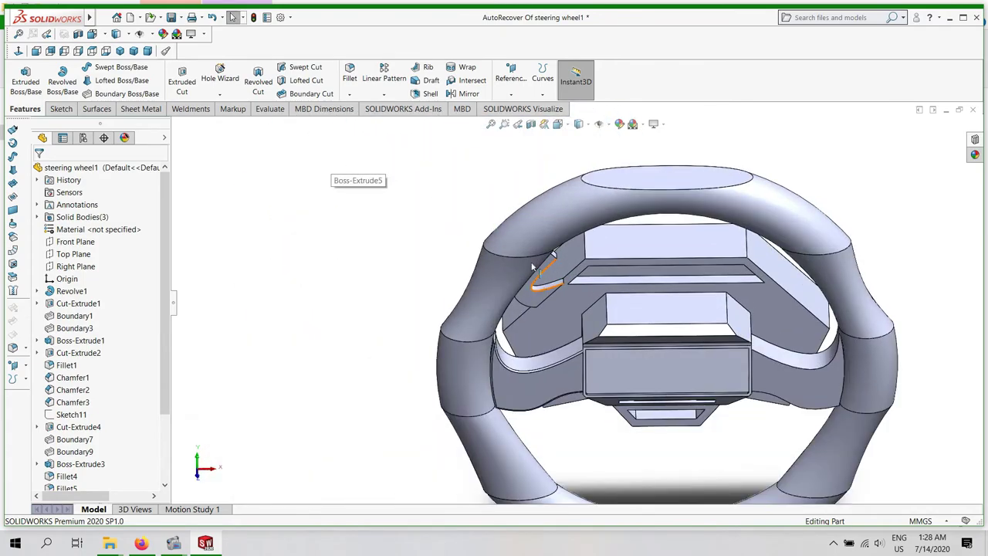
scroll(532, 266, "down", 5)
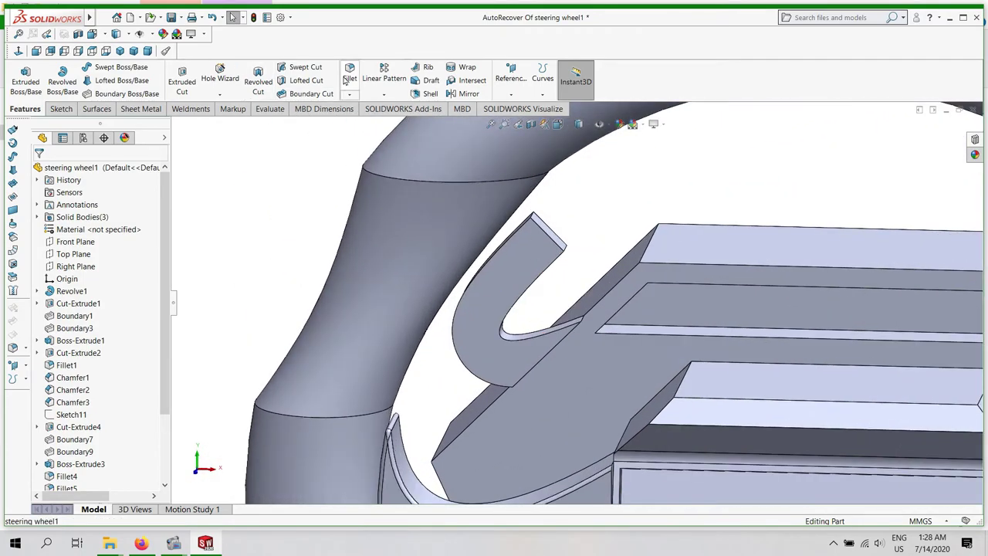
- Pick two hook faces for a fillet, cancel it, and reopen the fillet feature
left_click(516, 251)
mouse_move(293, 232)
middle_mouse_down()
mouse_move(478, 242)
mouse_move(401, 255)
middle_mouse_up()
left_click(479, 243)
left_click(57, 172)
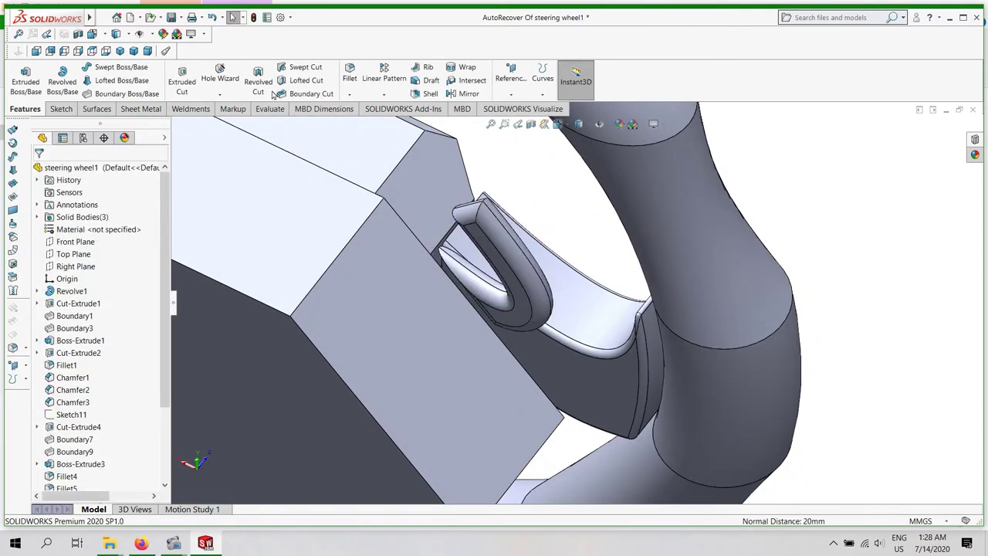
key("Return")
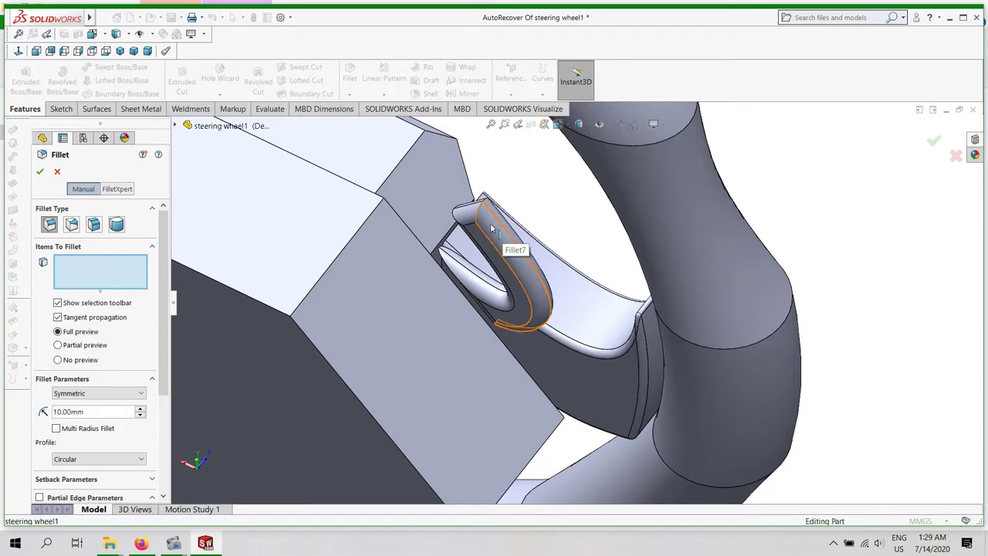
- Round a face of the hook with a 10 mm fillet
left_click(57, 171)
middle_click_drag(247, 348, 174, 374)
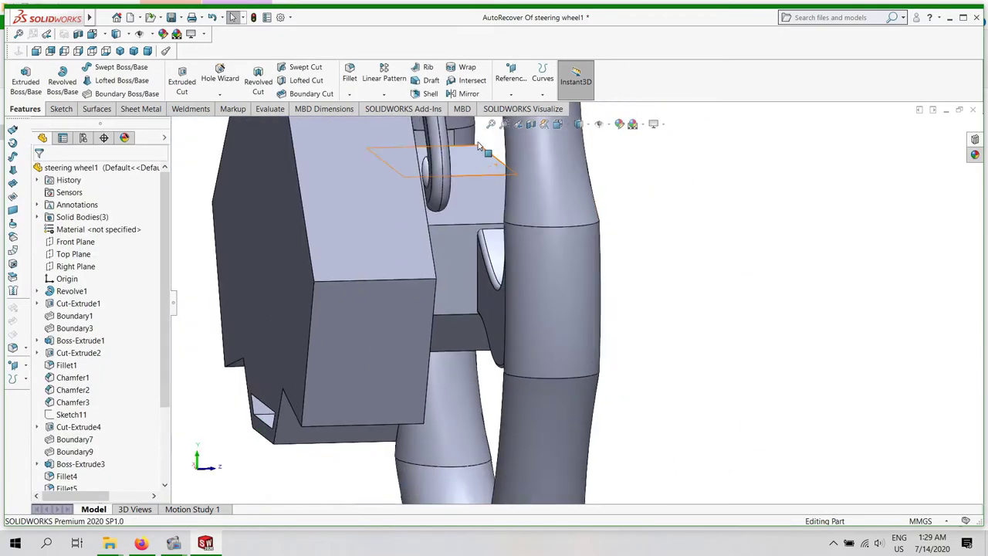
middle_click_drag(348, 325, 592, 295)
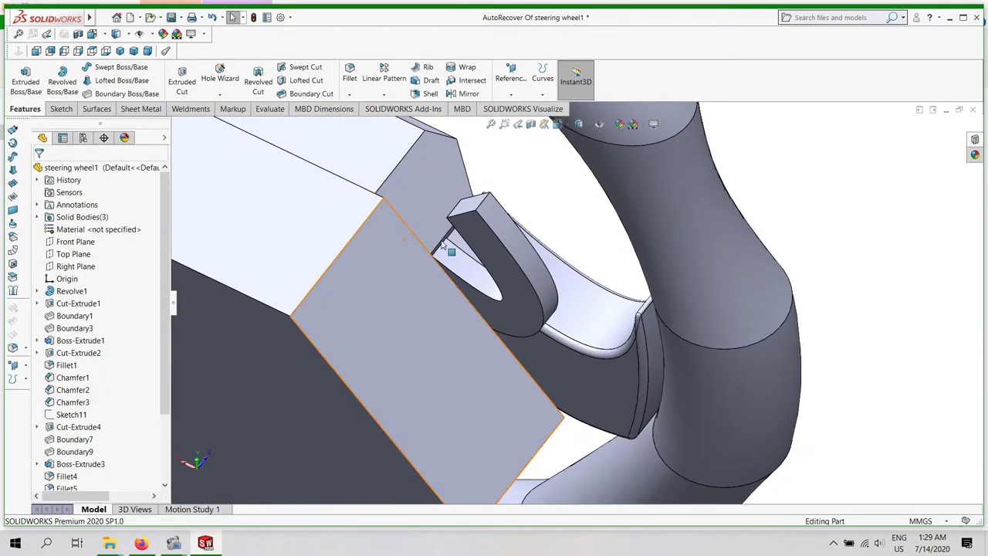
key("ctrl+1")
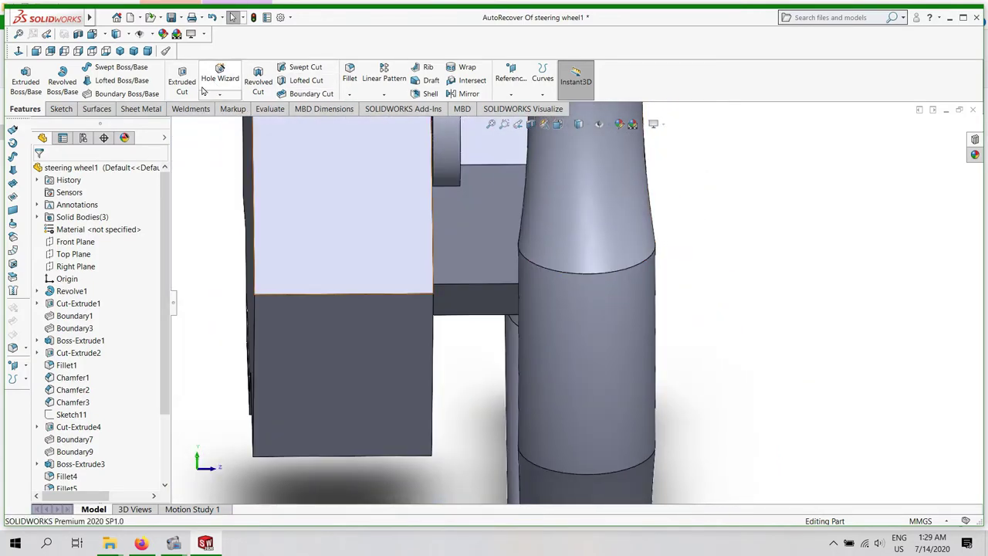
left_click(349, 77)
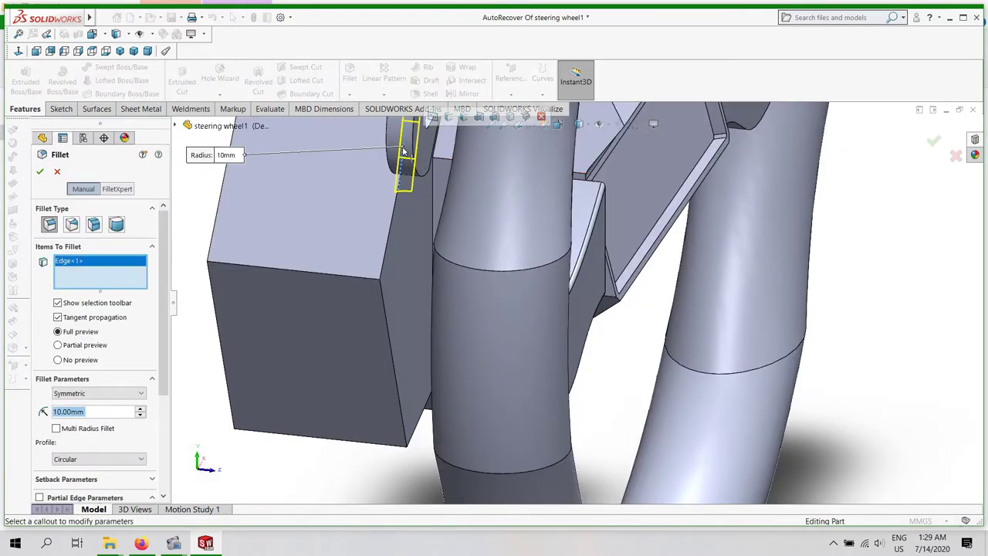
left_click(401, 143)
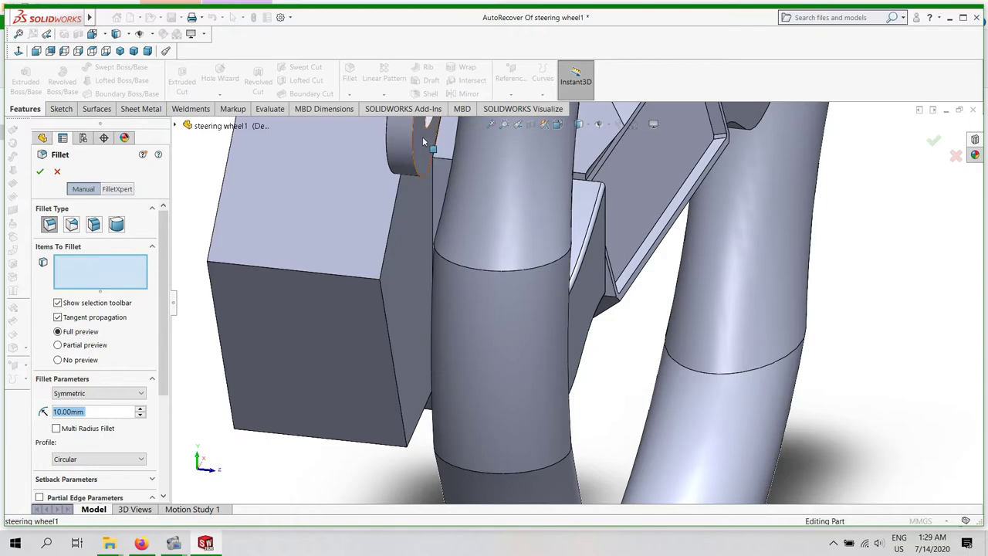
middle_click_drag(409, 139, 424, 142)
key("ctrl+8")
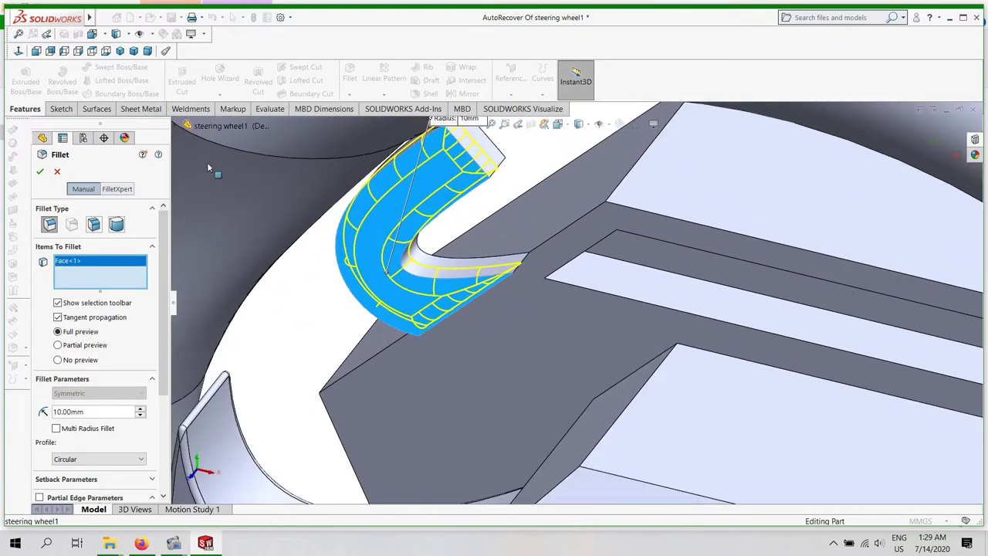
left_click(40, 171)
- Add a 2 mm fillet to another hook face, discarding an accidental cut-loft
mouse_move(443, 210)
middle_mouse_down()
mouse_move(468, 282)
mouse_move(307, 111)
middle_mouse_up()
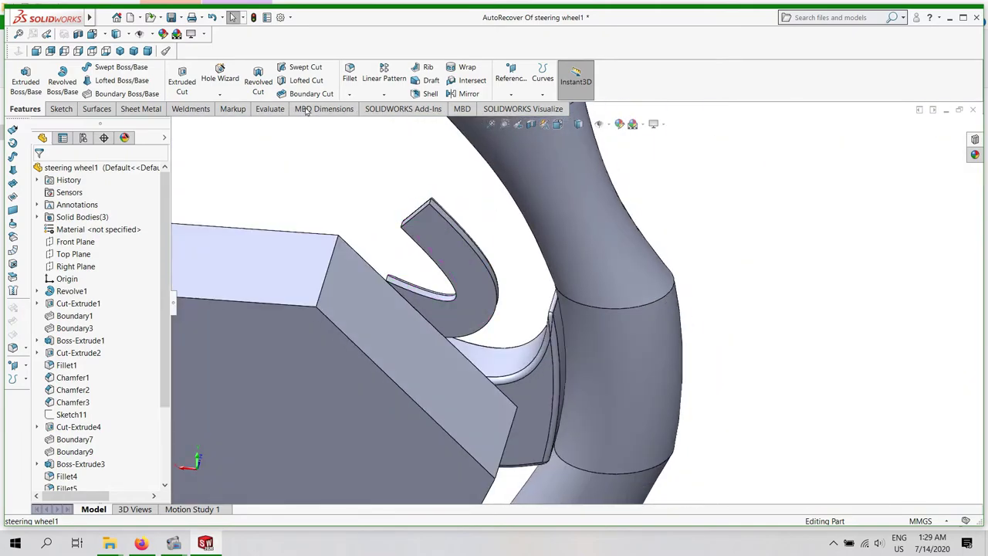
key("Return")
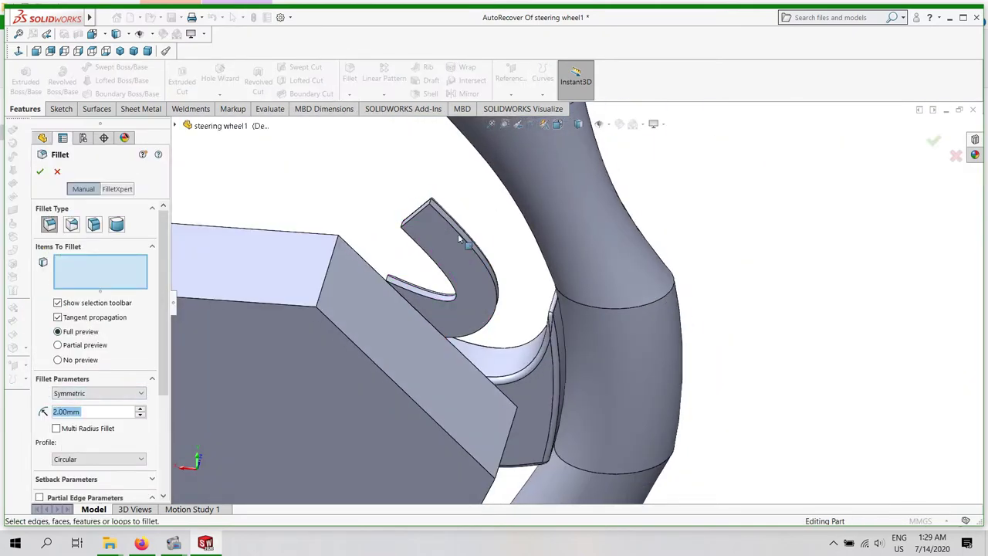
left_click(457, 243)
left_click(40, 172)
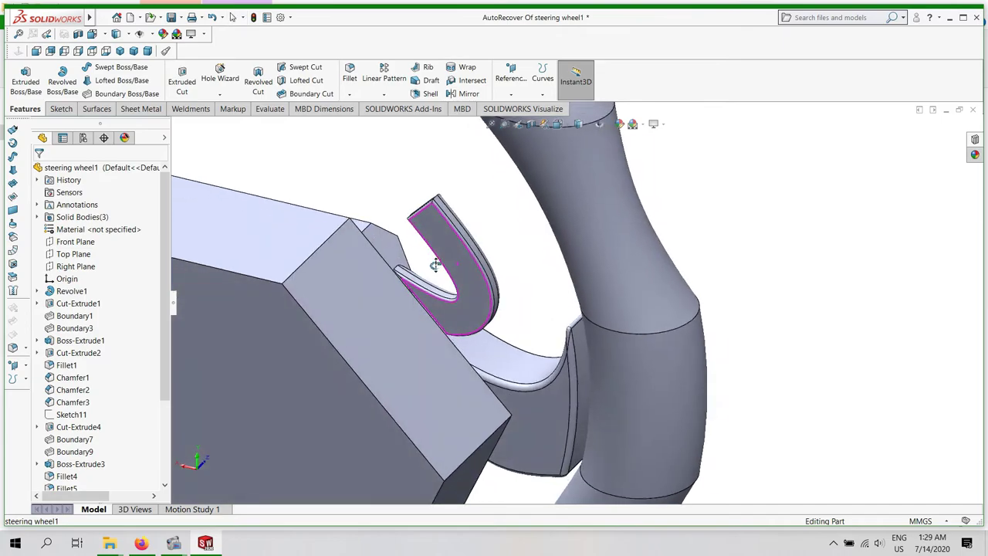
middle_click_drag(472, 302, 479, 348)
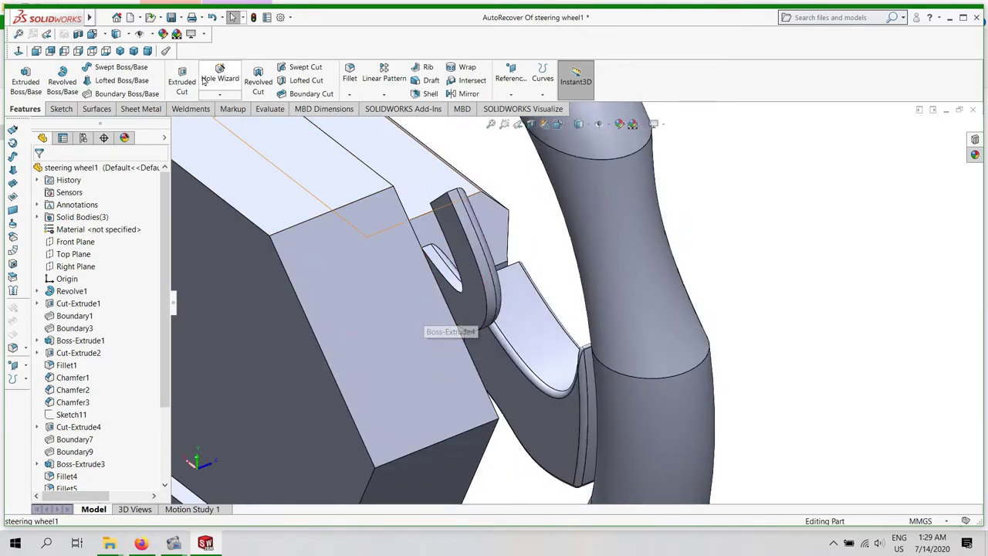
left_click(337, 81)
key("Escape")
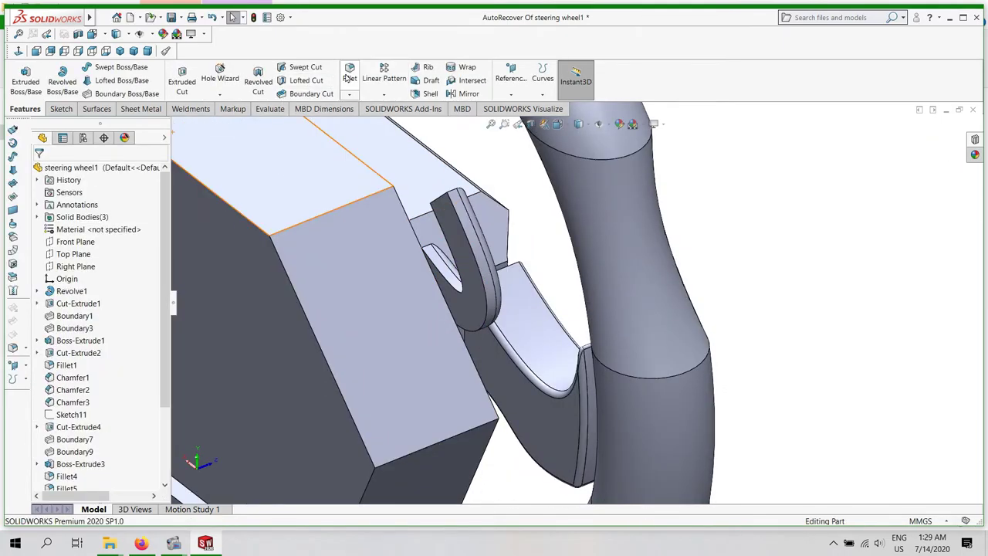
- Fillet the hook's inner edge with a 2 mm radius
key("Return")
scroll(461, 288, "down", 3)
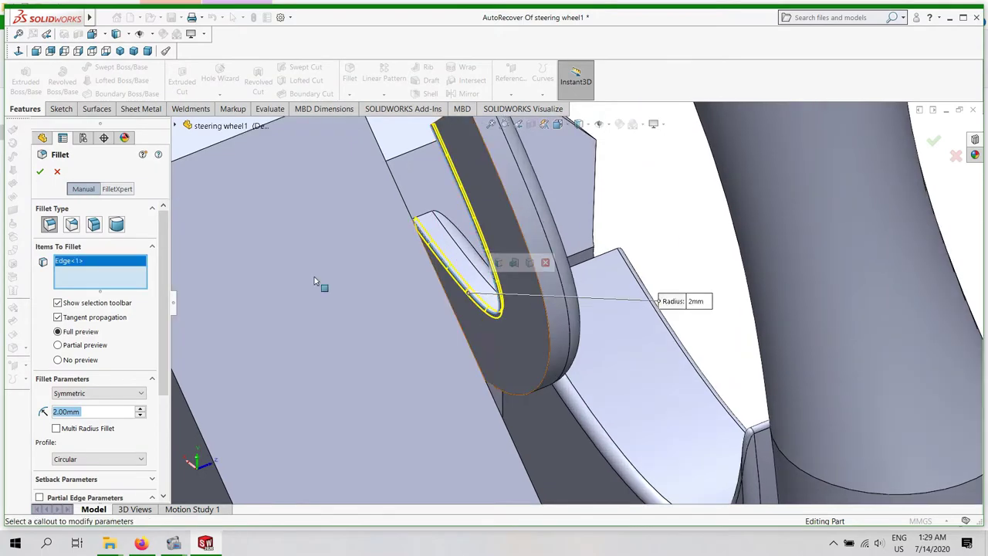
key("Return")
mouse_move(485, 260)
middle_mouse_down()
mouse_move(505, 315)
mouse_move(509, 294)
middle_mouse_up()
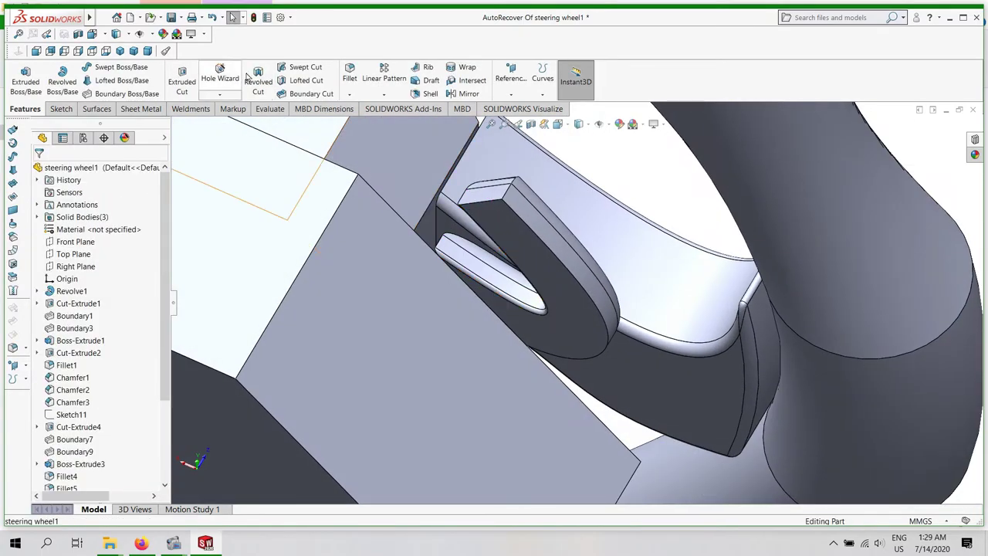
- Round the hook's tip edge with a 10 mm fillet
left_click(349, 78)
left_click(494, 208)
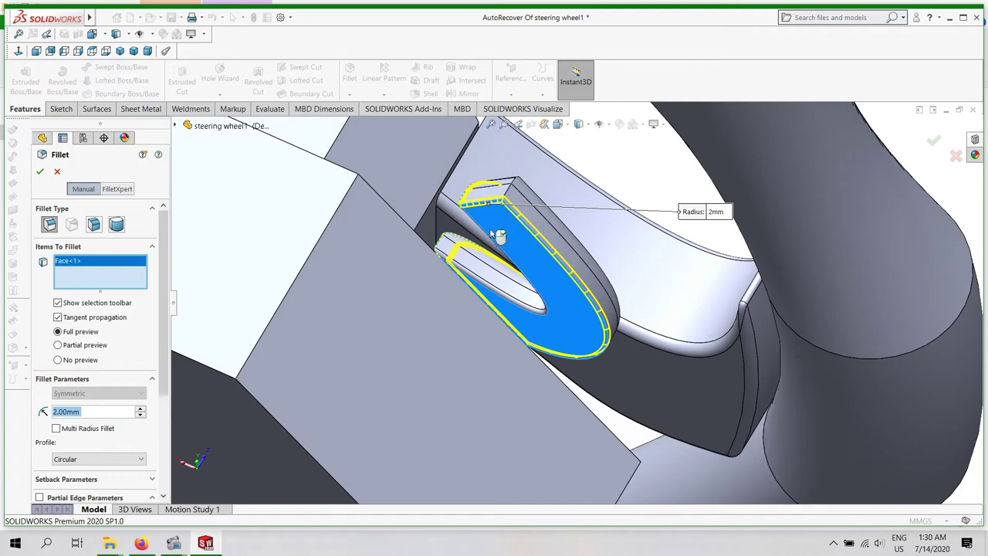
key("Delete")
left_click(93, 411)
type("10")
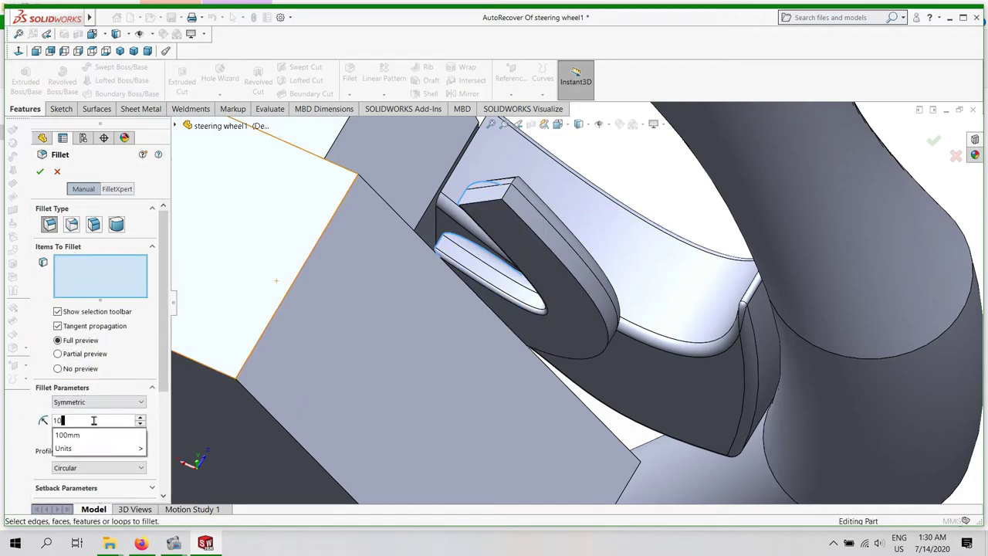
left_click(487, 203)
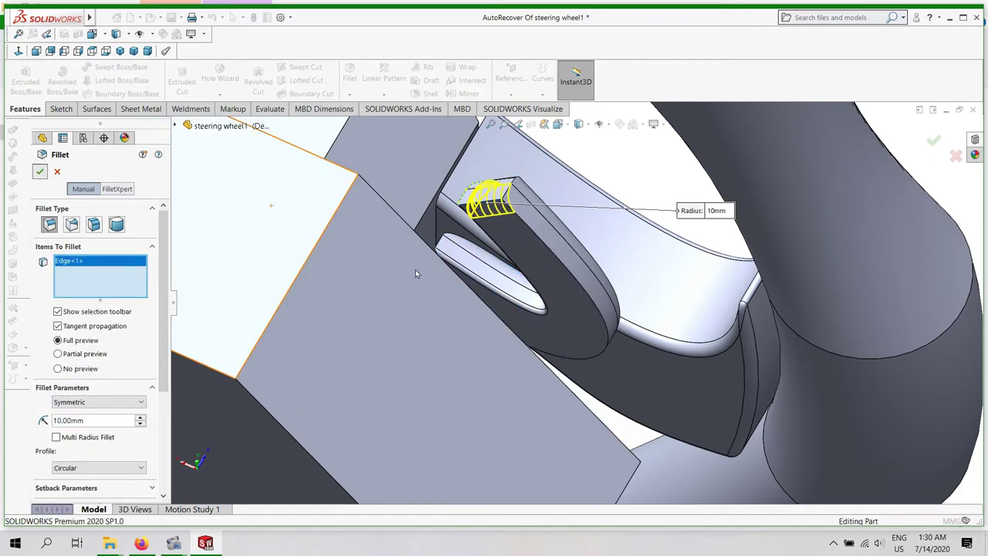
key("Return")
middle_click_drag(511, 232, 610, 146)
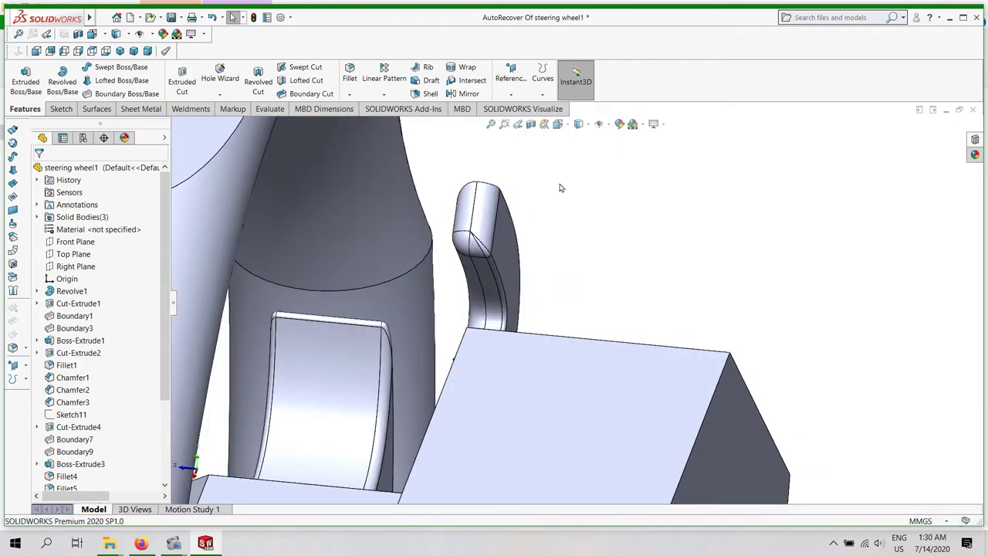
middle_click_drag(561, 187, 401, 116)
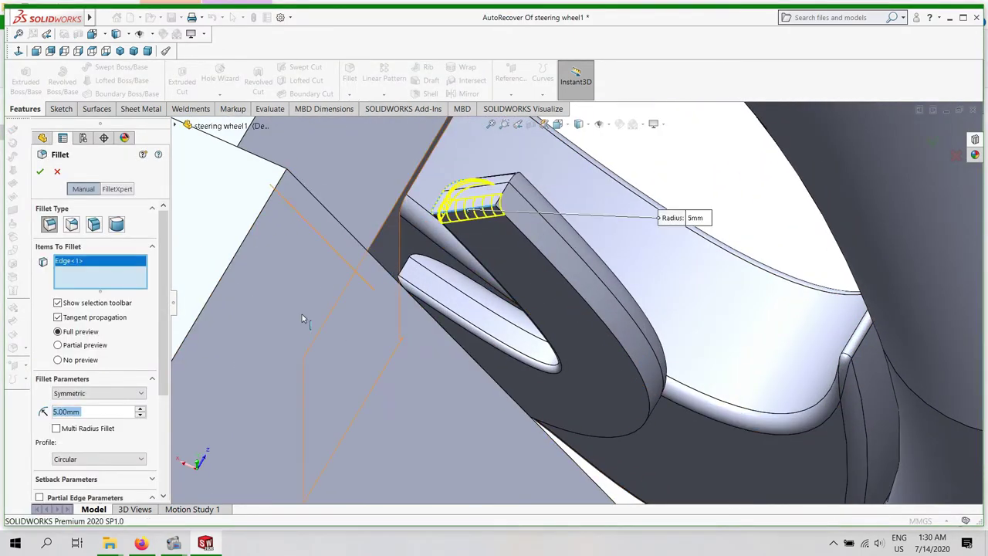
mouse_move(303, 319)
middle_mouse_down()
mouse_move(445, 294)
mouse_move(427, 251)
mouse_move(716, 297)
mouse_move(711, 313)
middle_mouse_up()
scroll(445, 293, "up", 3)
key("Escape")
scroll(711, 312, "down", 2)
- Set up a mirror across the Right Plane with Boss-Extrude5 and its fillets
left_click(380, 96)
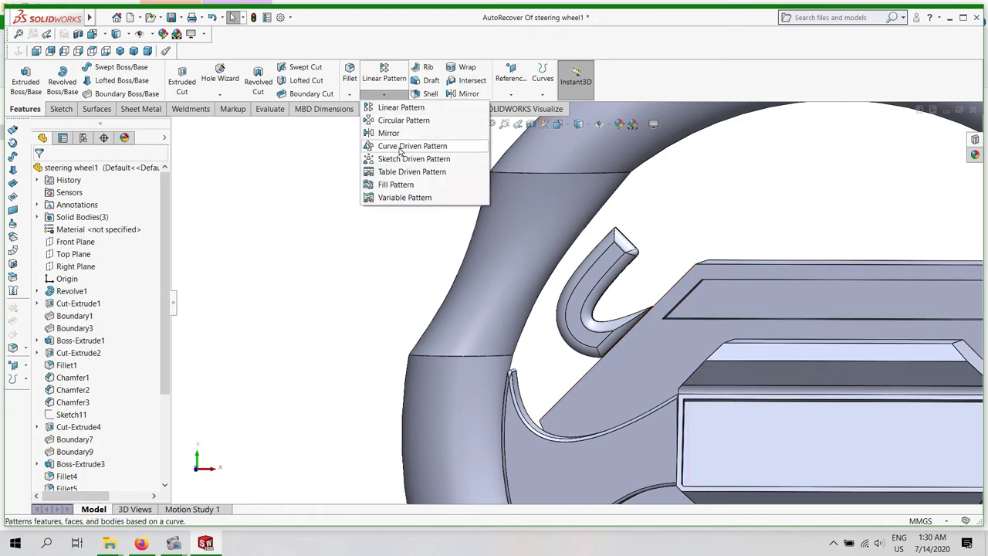
left_click(390, 132)
left_click(177, 127)
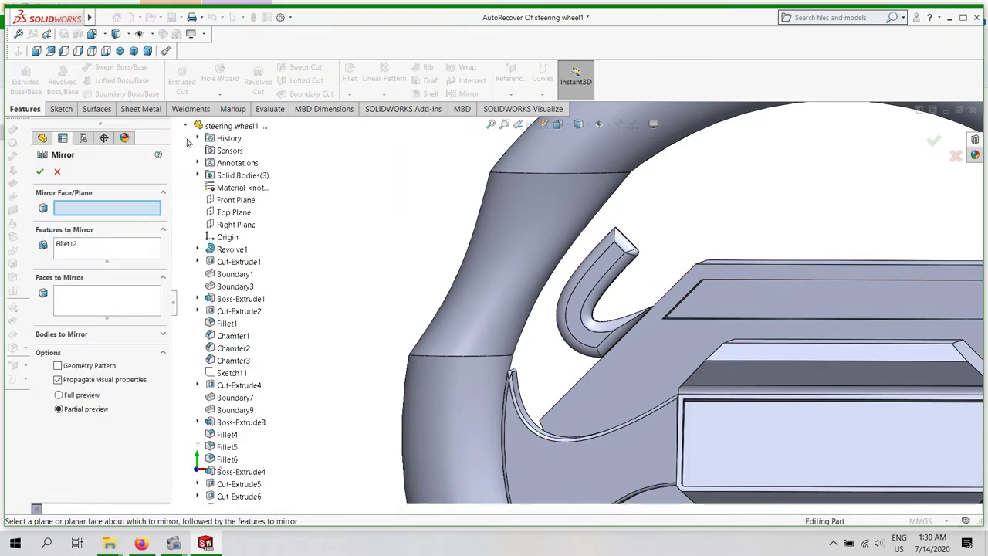
left_click(235, 224)
scroll(346, 422, "down", 2)
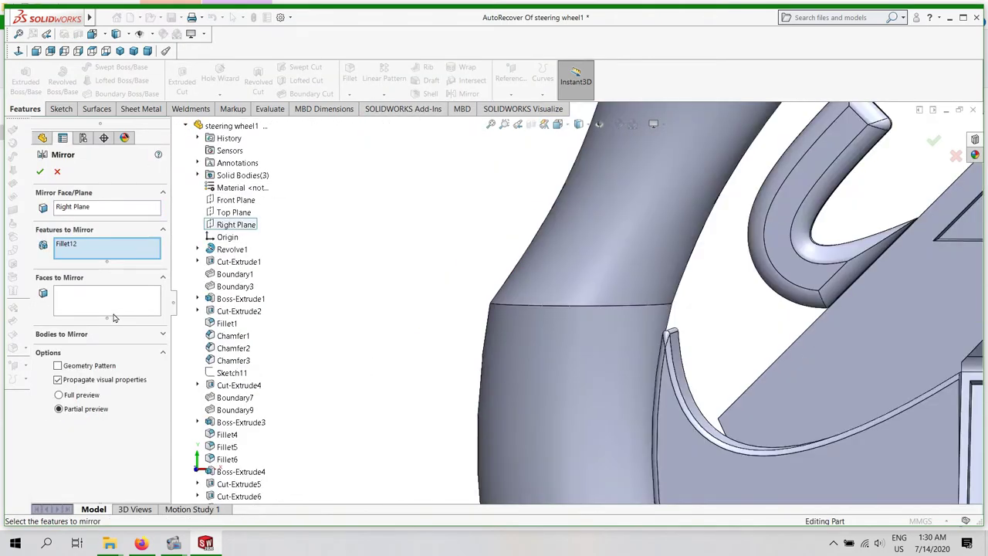
scroll(231, 493, "down", 2)
scroll(453, 379, "up", 3)
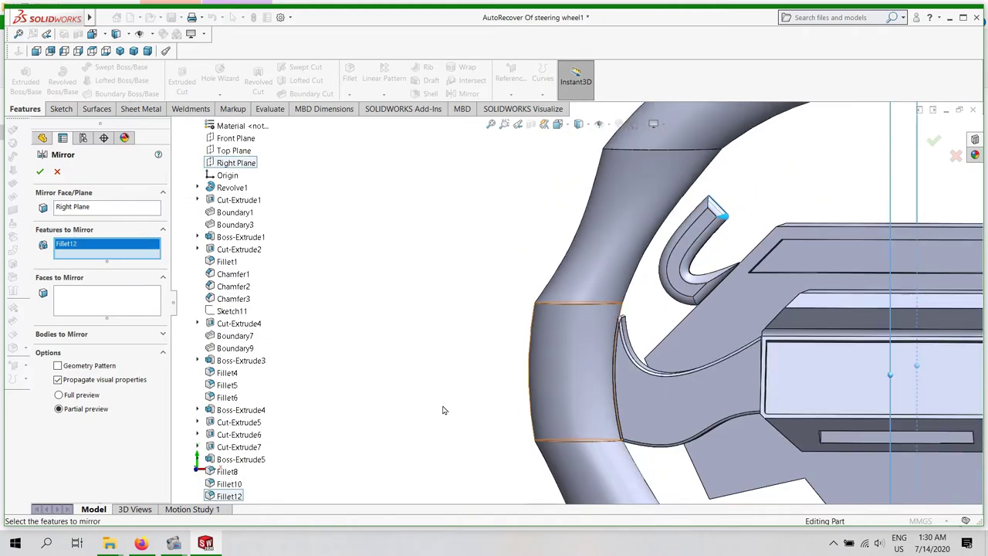
left_click(229, 483)
key("f")
left_click(229, 471)
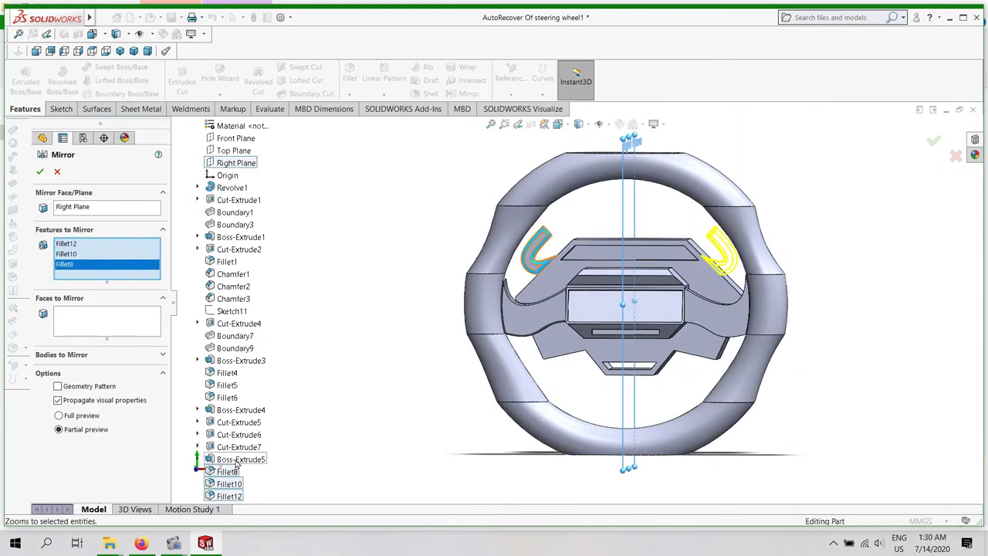
left_click(238, 460)
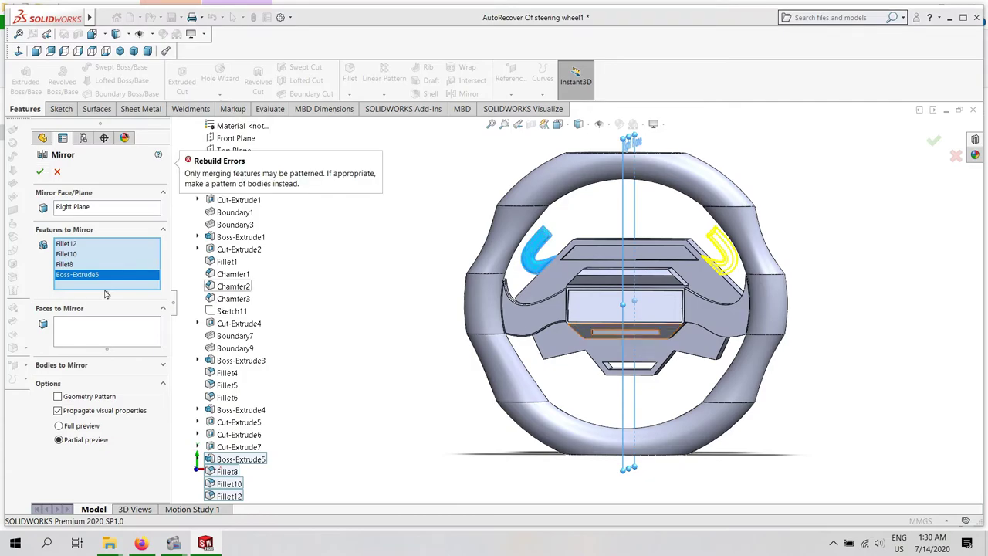
left_click(71, 264)
right_click(71, 265)
left_click(94, 283)
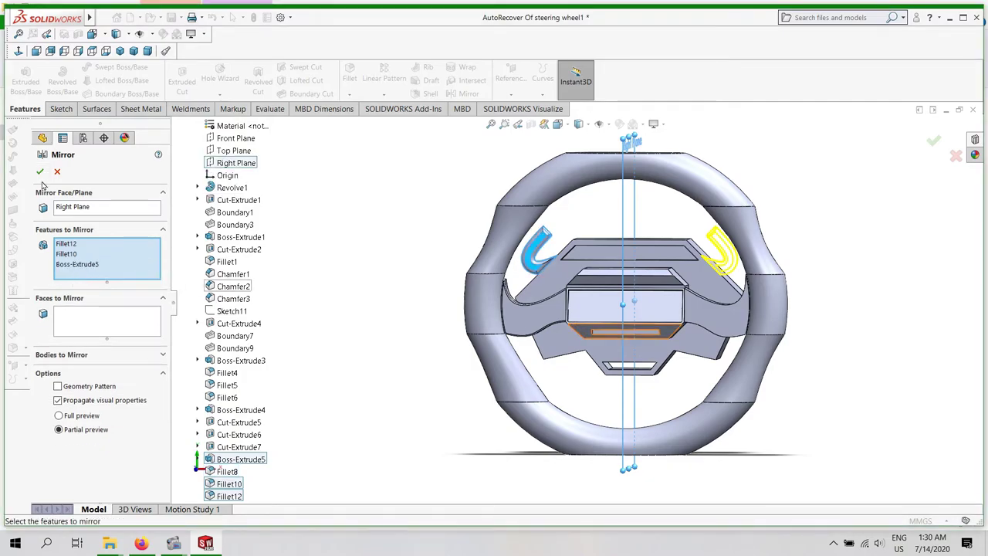
- Retry the mirror with only Boss-Extrude5, then cancel the failing feature
left_click(38, 172)
right_click(75, 246)
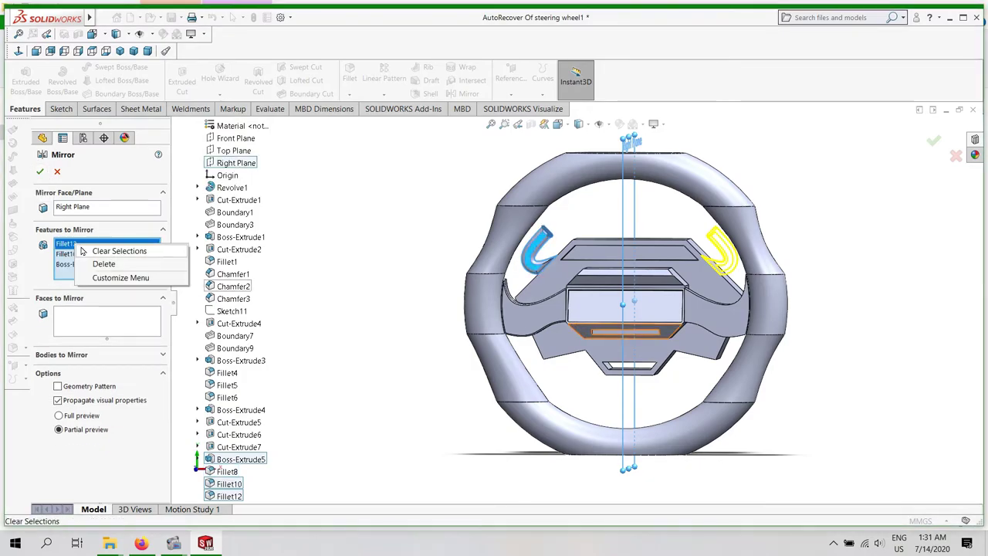
left_click(108, 250)
left_click(241, 460)
left_click(227, 472)
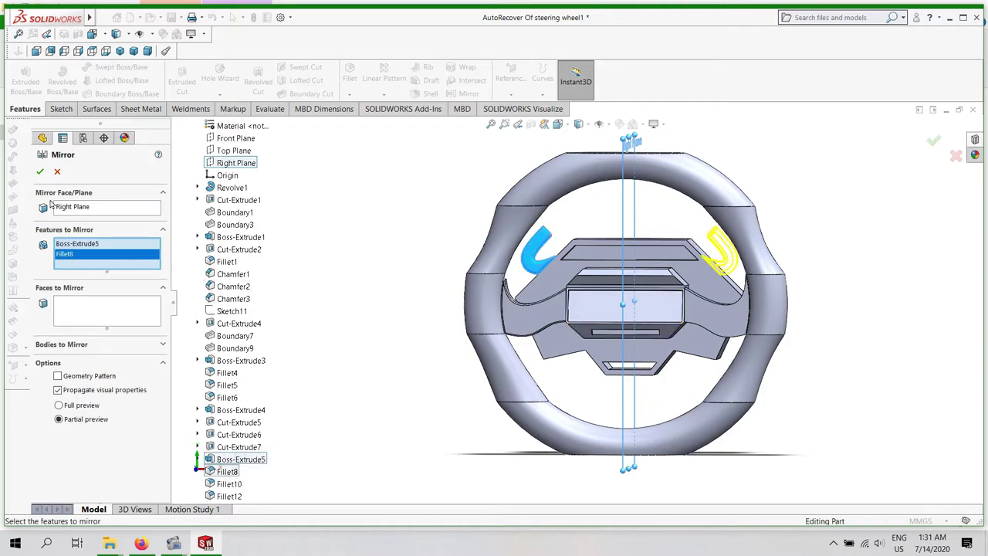
left_click(39, 172)
right_click(82, 262)
left_click(116, 268)
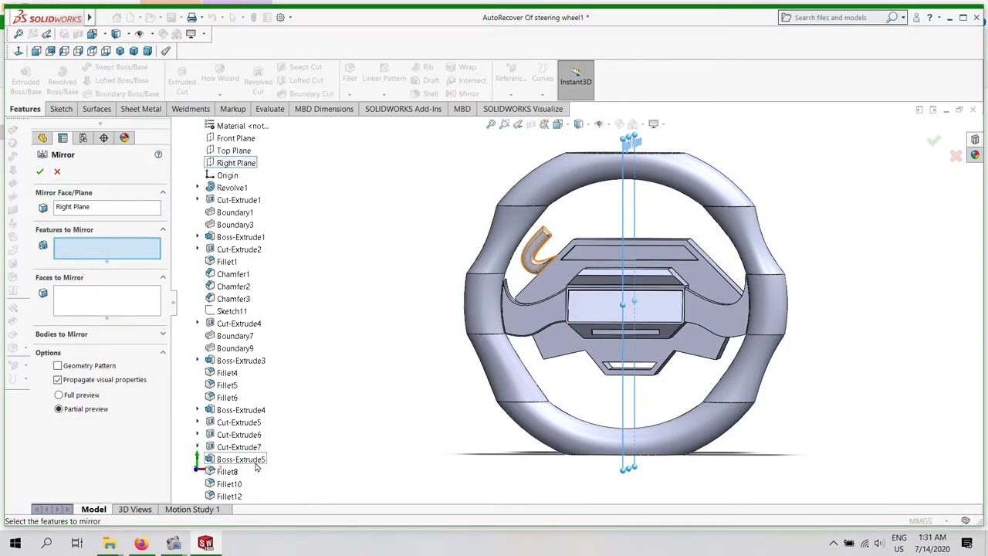
left_click(240, 459)
left_click(39, 172)
left_click(57, 171)
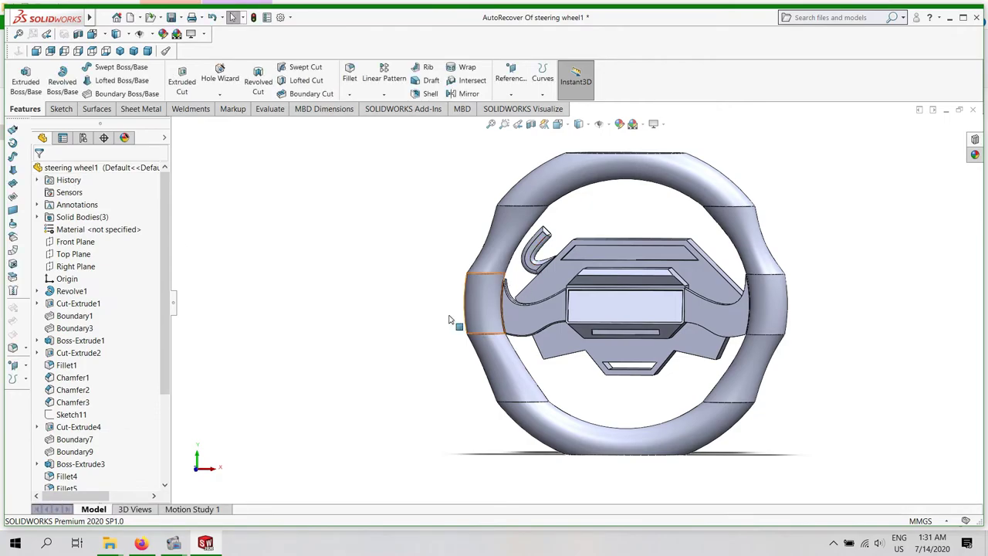
- Delete the failed fillets Fillet8 through Fillet12
scroll(471, 294, "down", 3)
left_click(76, 464)
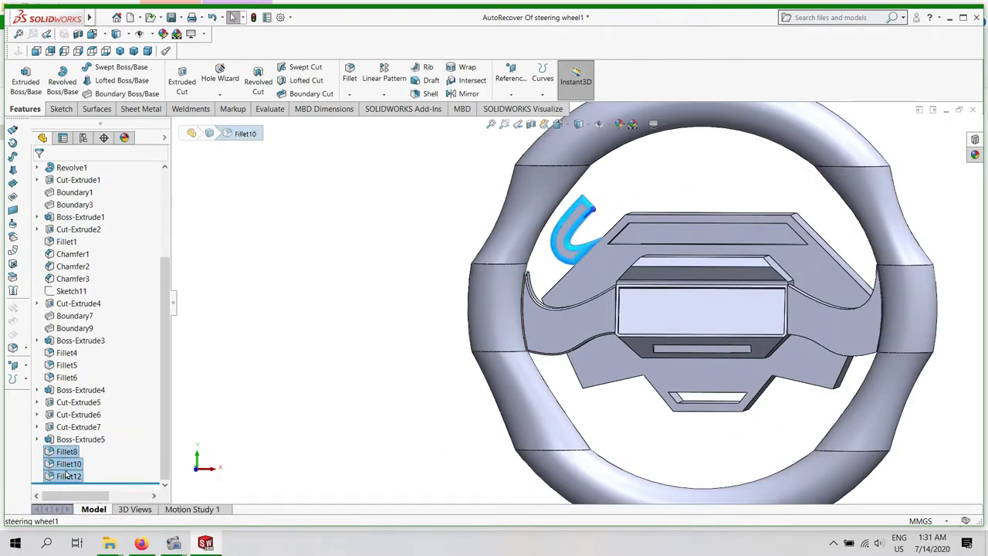
key("Delete")
key("Return")
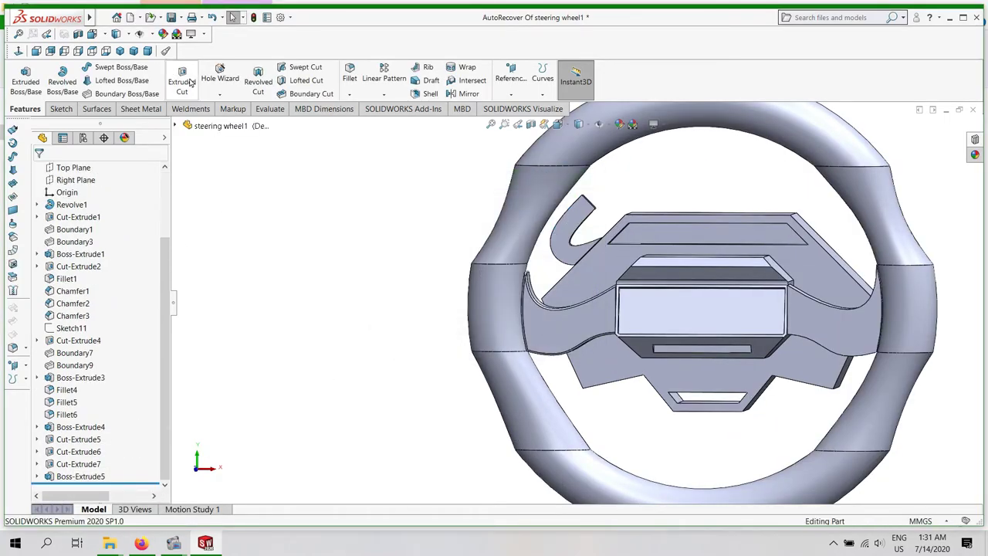
- Mirror the hook body across the Right Plane as Mirror6
left_click(384, 94)
left_click(390, 133)
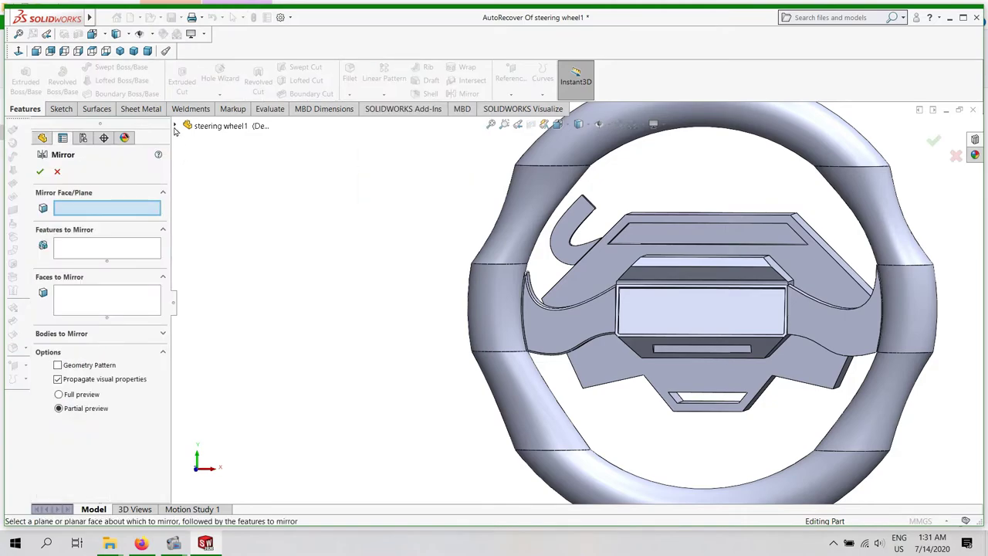
left_click(234, 224)
left_click(576, 224)
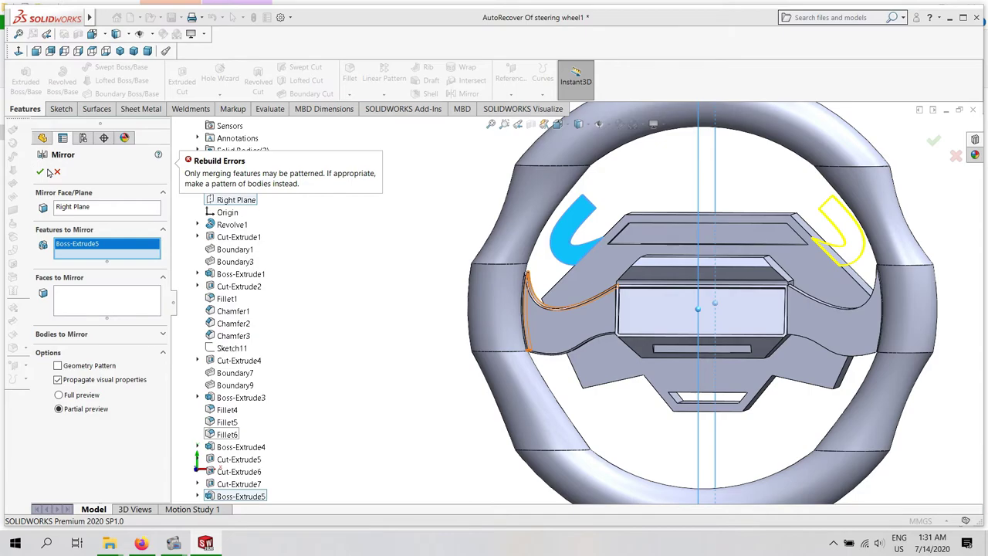
right_click(81, 253)
left_click(123, 259)
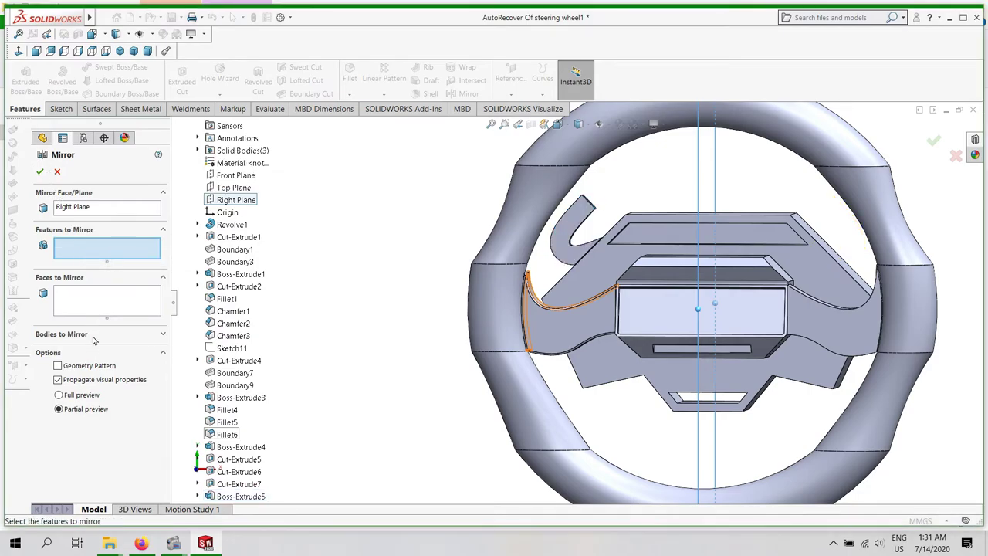
left_click(93, 337)
left_click(567, 238)
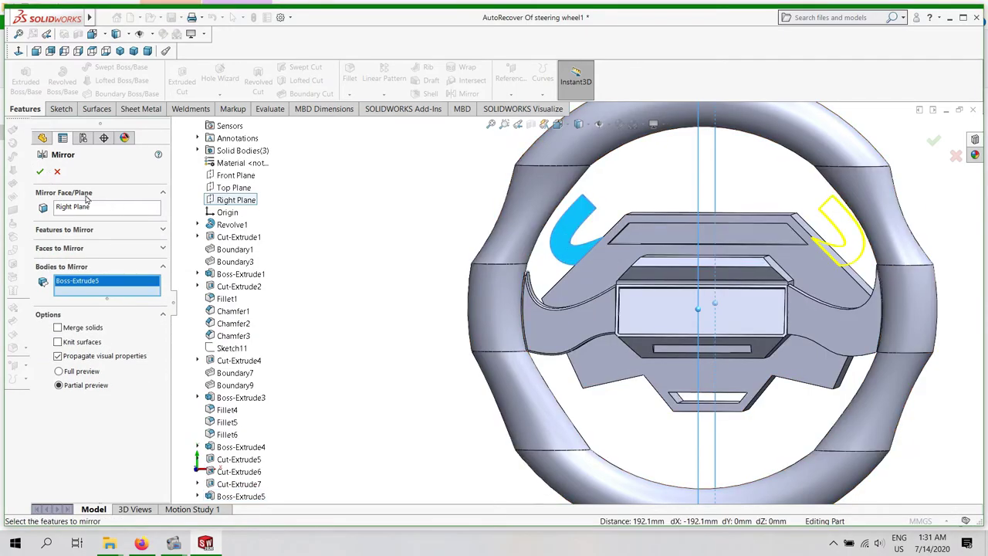
left_click(40, 172)
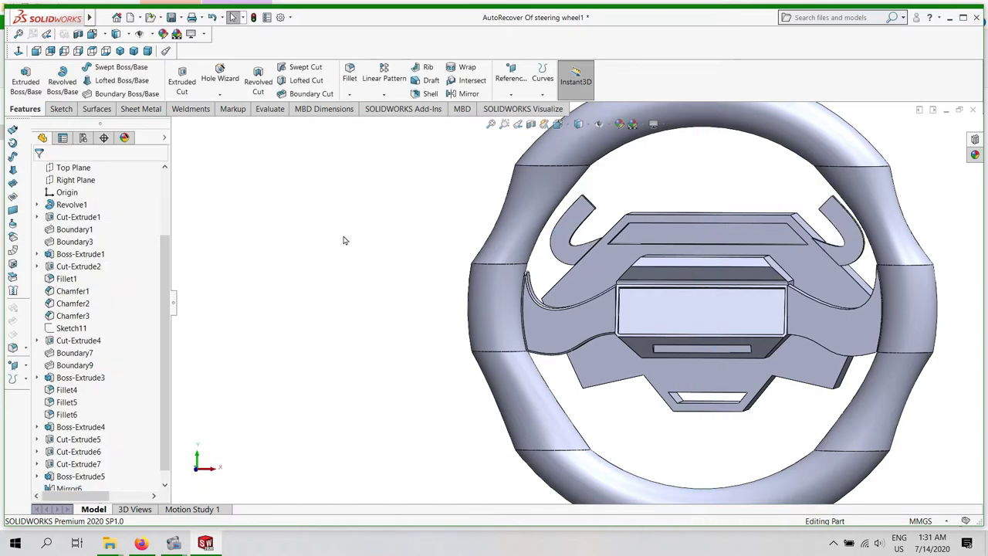
- Select the left hook's top face and edges for the 5 mm Fillet13
left_click(571, 232)
middle_click_drag(572, 231, 551, 276)
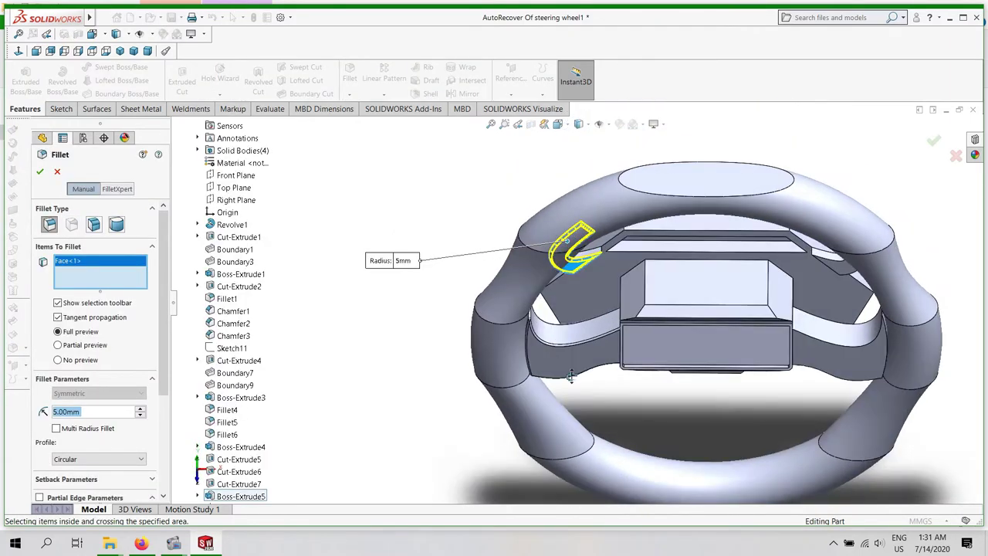
scroll(552, 276, "down", 5)
scroll(542, 328, "down", 5)
scroll(542, 328, "down", 1)
left_click(513, 312)
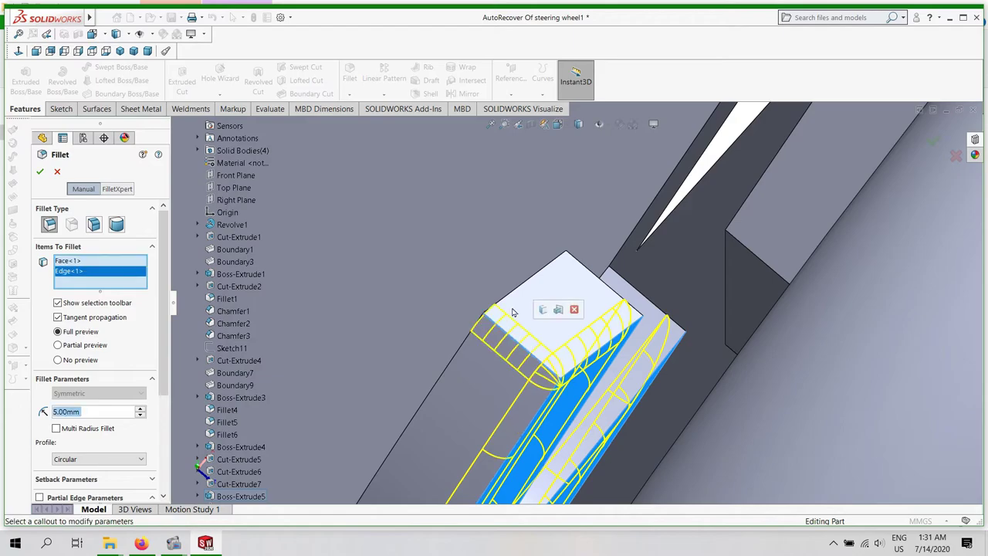
left_click(523, 309)
mouse_move(523, 309)
middle_mouse_down()
mouse_move(655, 272)
mouse_move(566, 382)
mouse_move(498, 285)
middle_mouse_up()
left_click(566, 388)
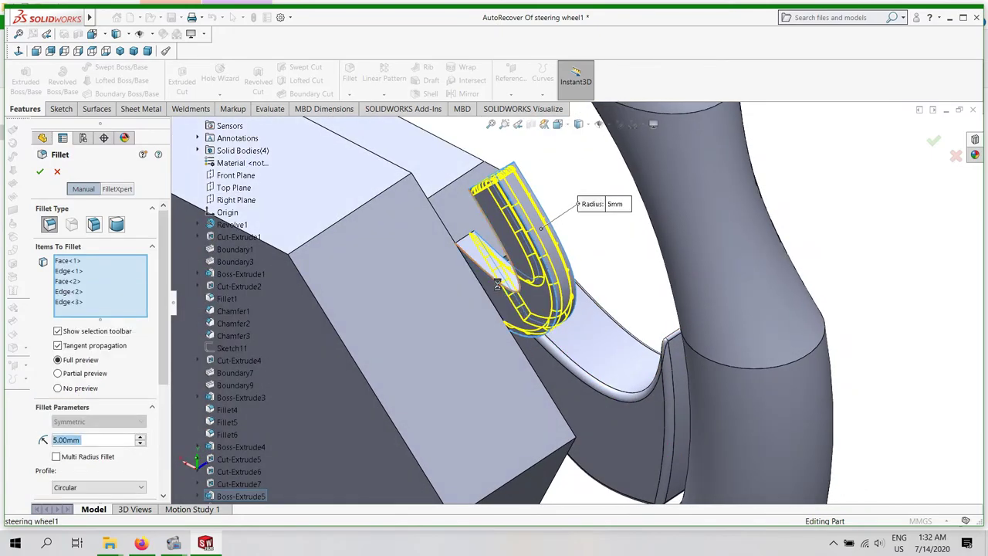
left_click(522, 300)
left_click(533, 286)
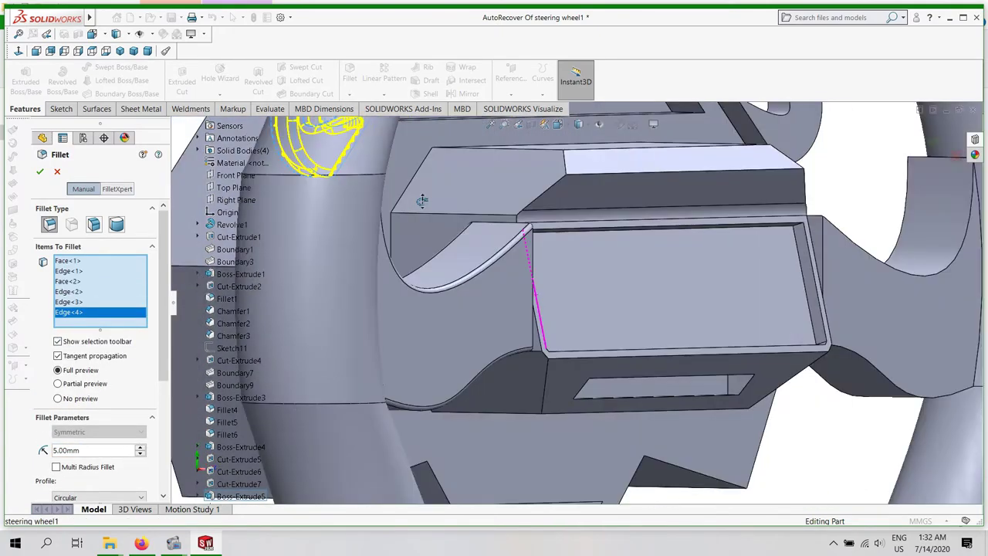
middle_click_drag(538, 300, 67, 176)
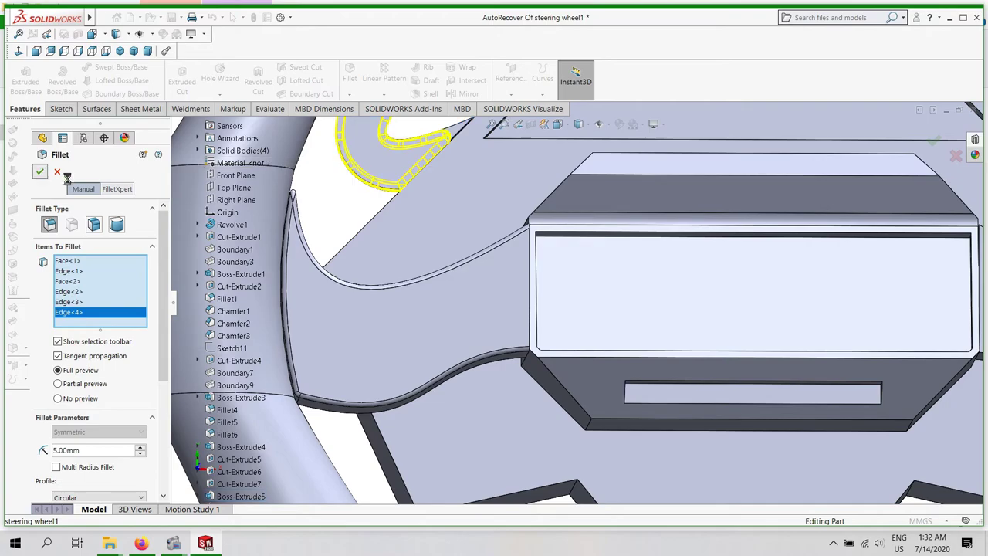
scroll(397, 253, "up", 5)
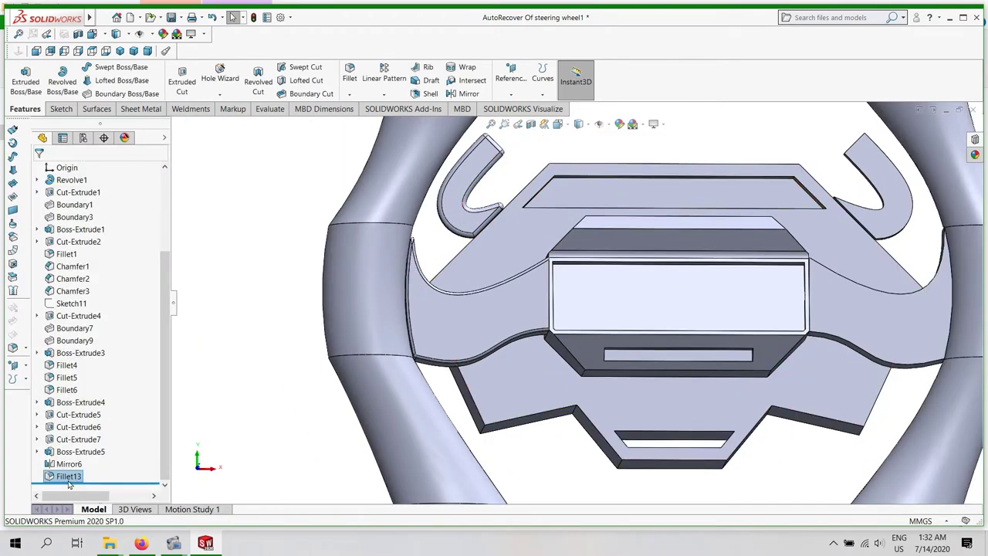
right_click(69, 477)
left_click(424, 215)
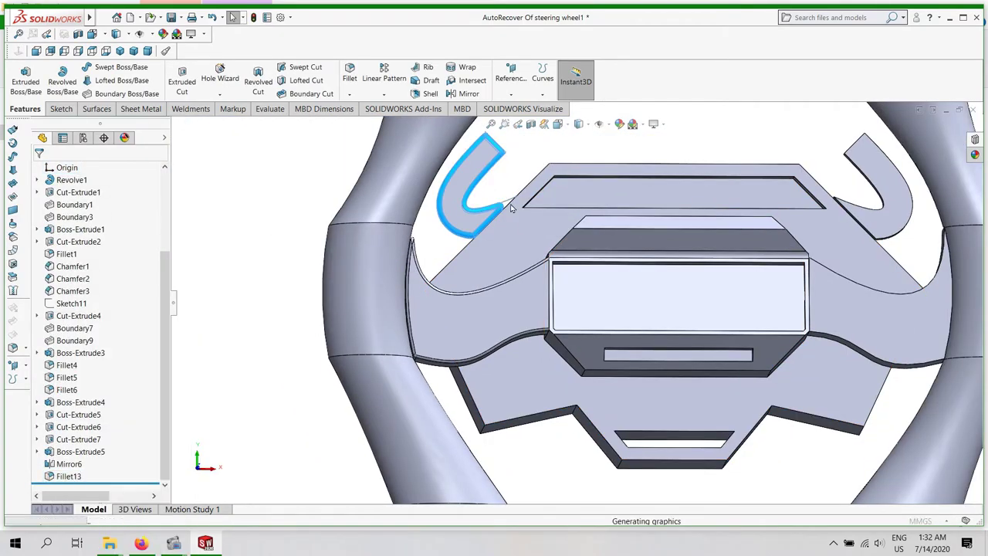
scroll(525, 220, "down", 5)
scroll(548, 239, "down", 3)
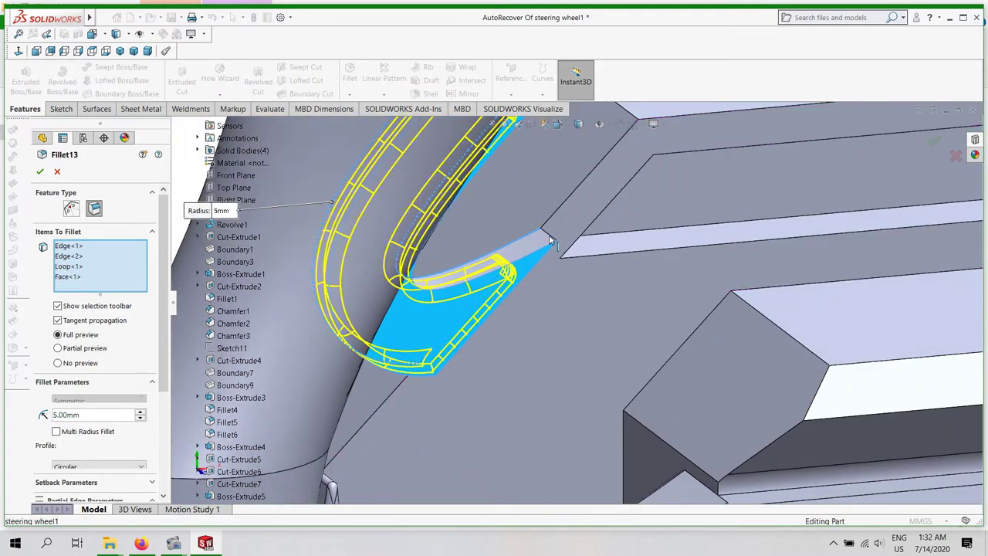
key("Return")
scroll(502, 336, "up", 3)
scroll(498, 328, "up", 3)
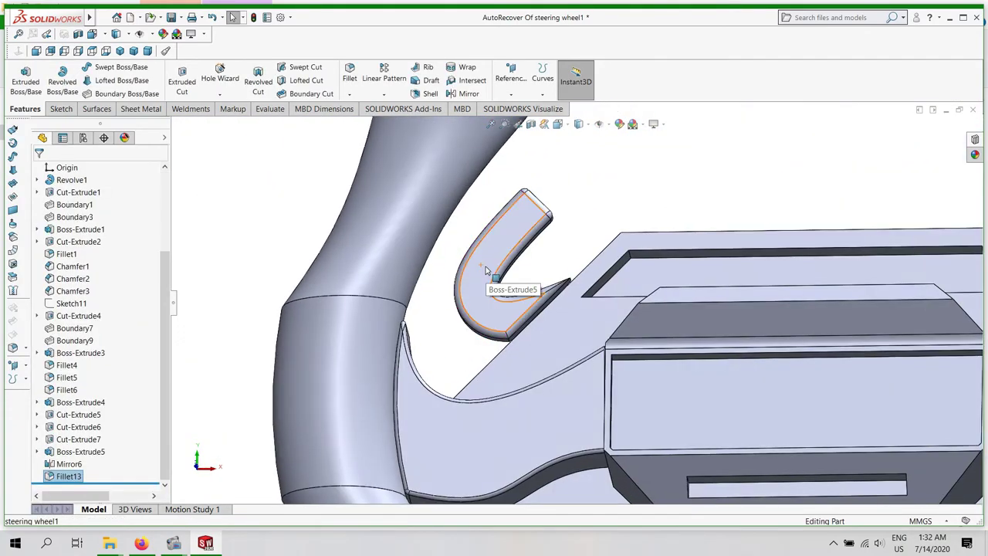
scroll(488, 314, "down", 3)
scroll(488, 314, "up", 3)
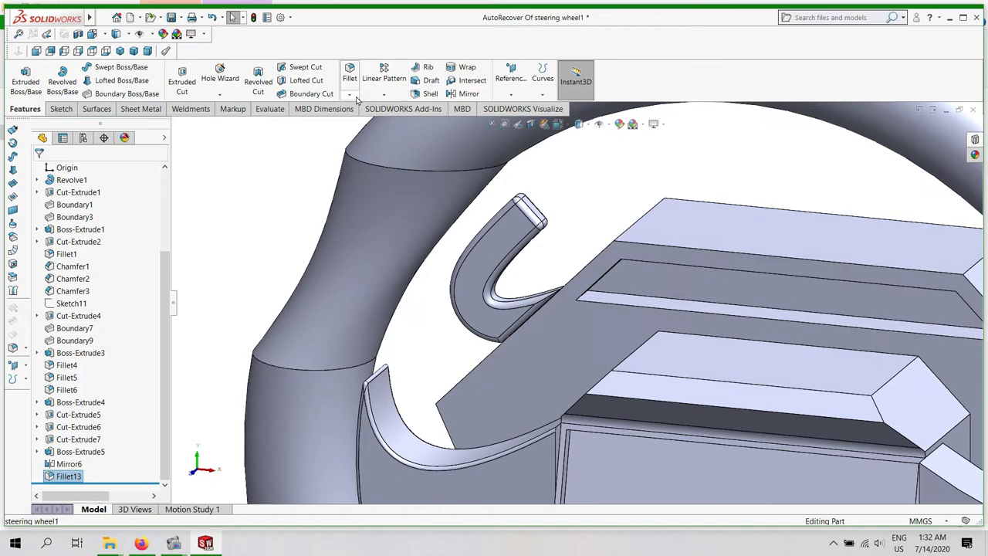
left_click(376, 94)
left_click(389, 134)
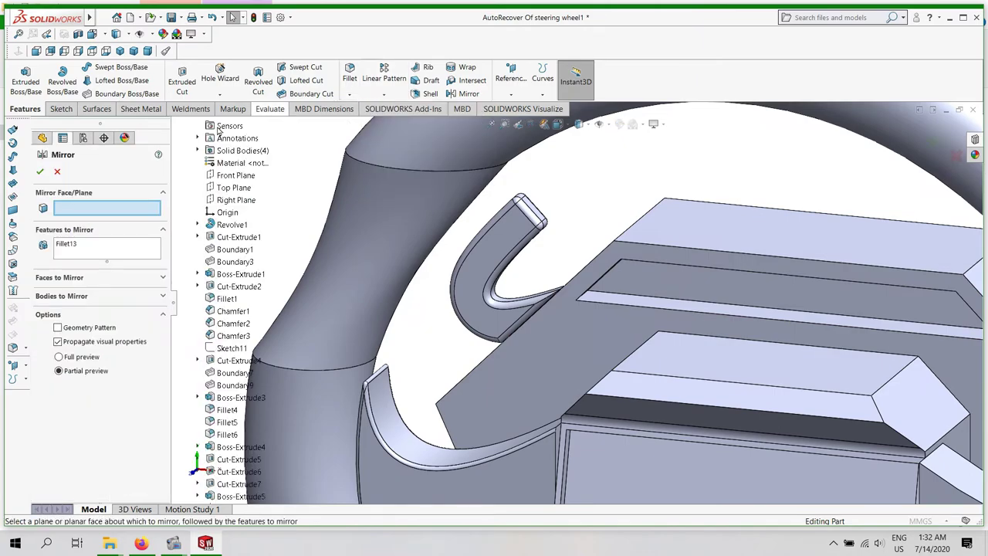
left_click(236, 199)
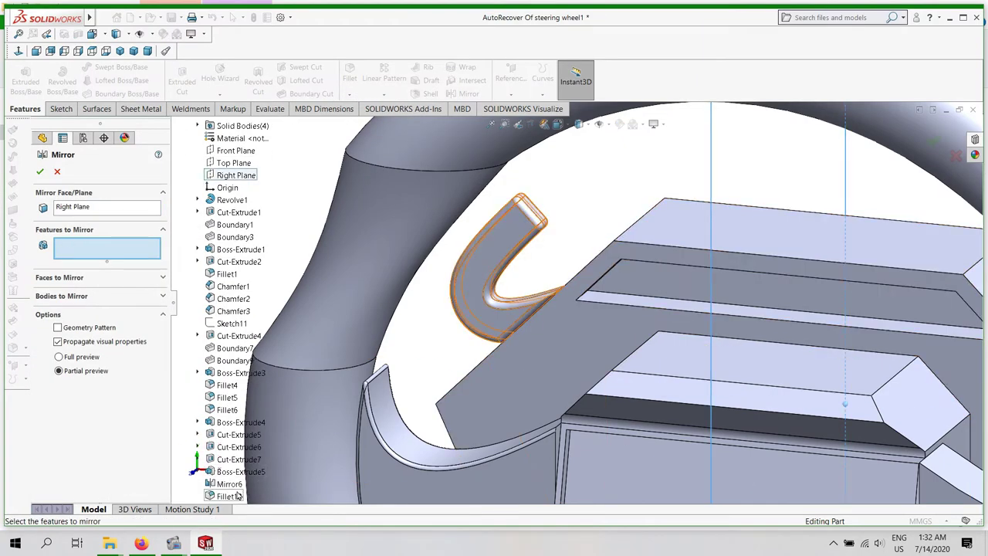
left_click(482, 317)
scroll(483, 316, "up", 1)
scroll(483, 316, "up", 5)
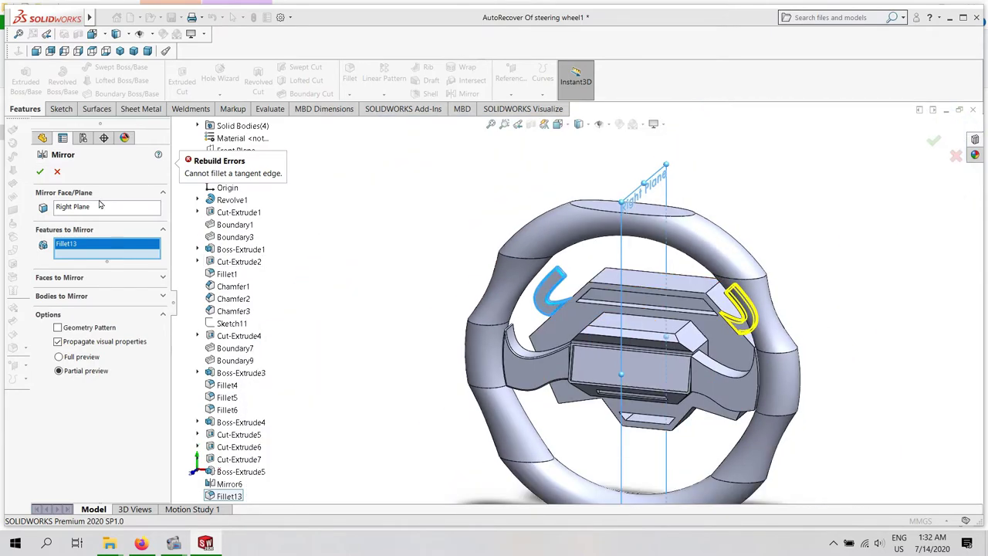
key("Escape")
left_click(384, 77)
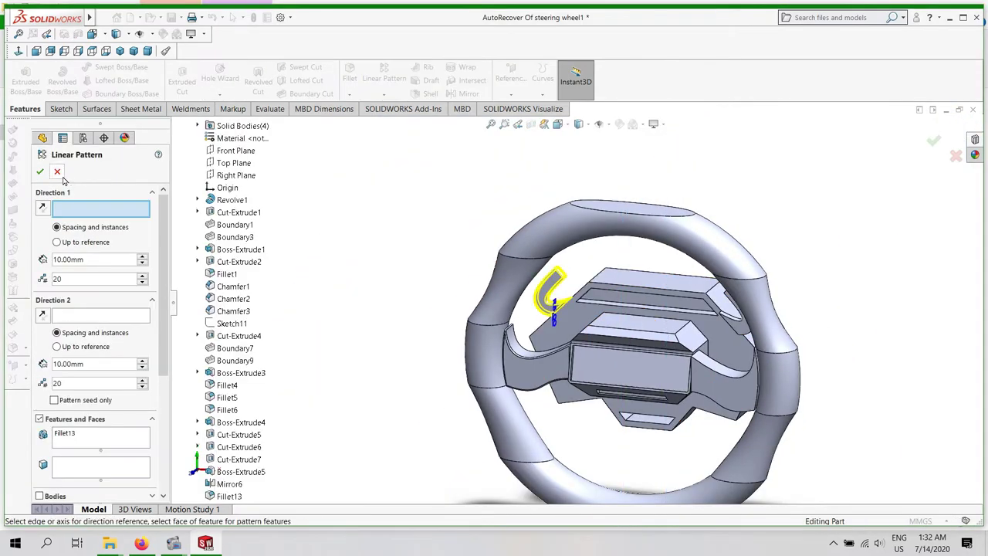
key("Escape")
- Pick the mirrored hook's faces for a 5 mm fillet, removing a wrongly chosen face
scroll(726, 312, "down", 3)
scroll(711, 320, "down", 2)
left_click(697, 330)
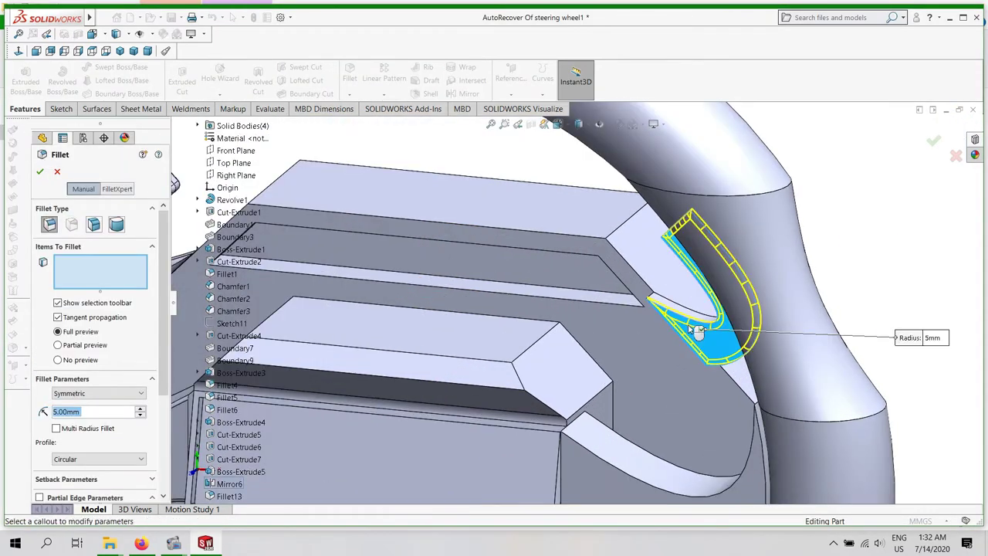
left_click(683, 313)
left_click(669, 309)
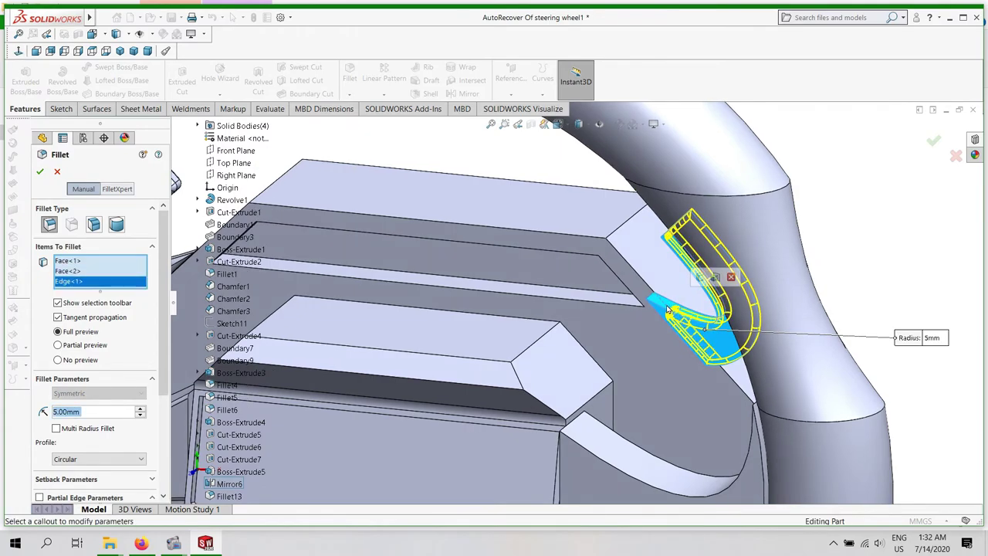
left_click(68, 271)
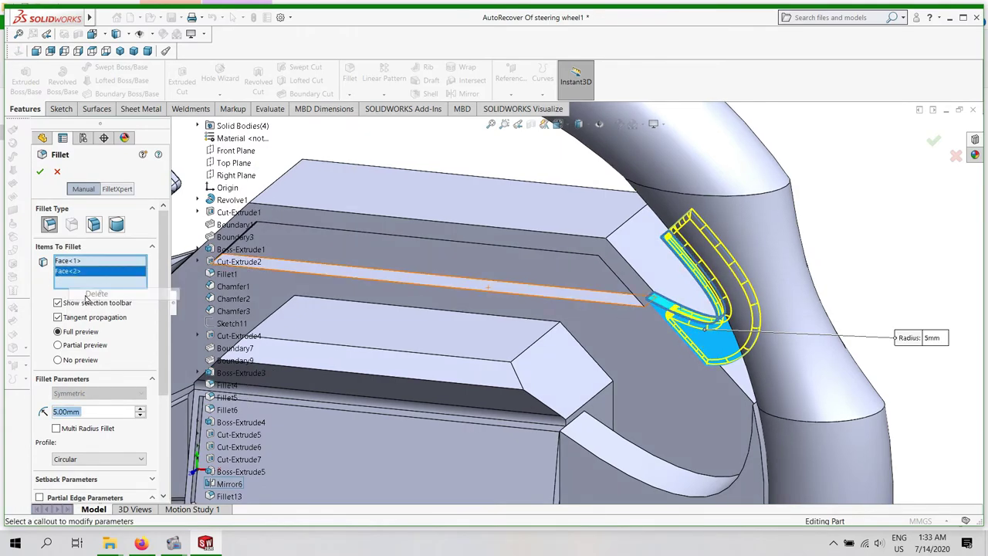
key("Delete")
- Add the remaining hook faces and inner edge, and create Fillet14
middle_click_drag(420, 327, 513, 271)
left_click(515, 271)
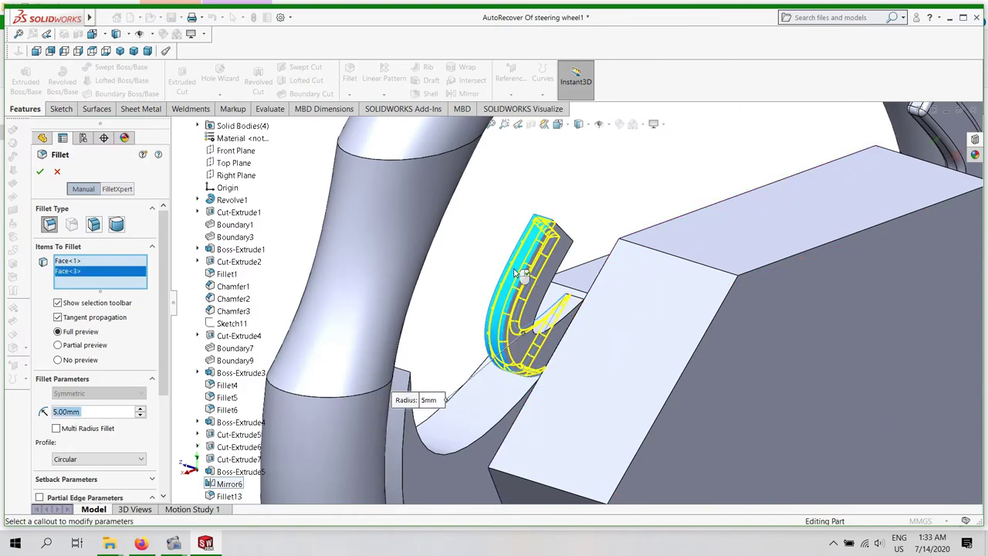
middle_click_drag(538, 269, 618, 228)
left_click(624, 224)
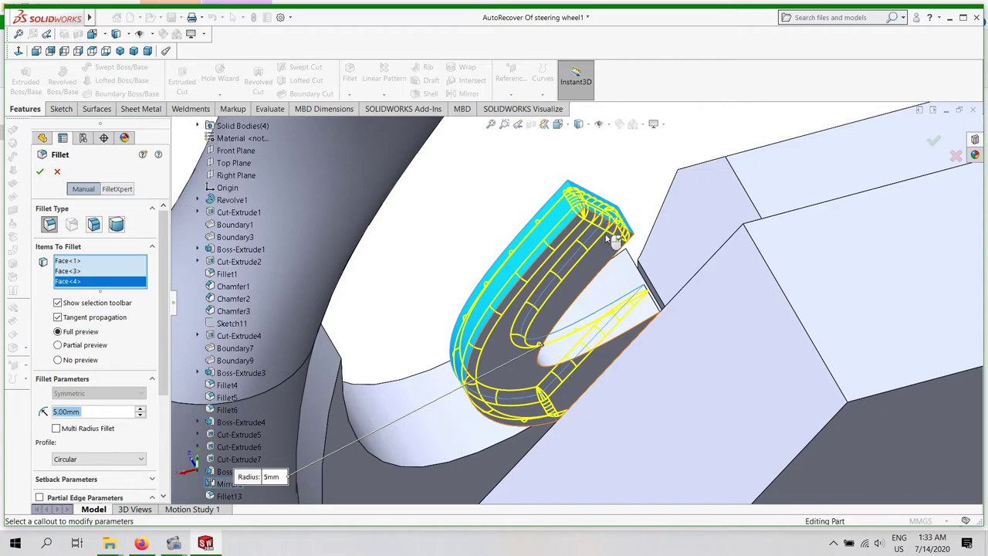
middle_click_drag(616, 240, 568, 305)
left_click(557, 345)
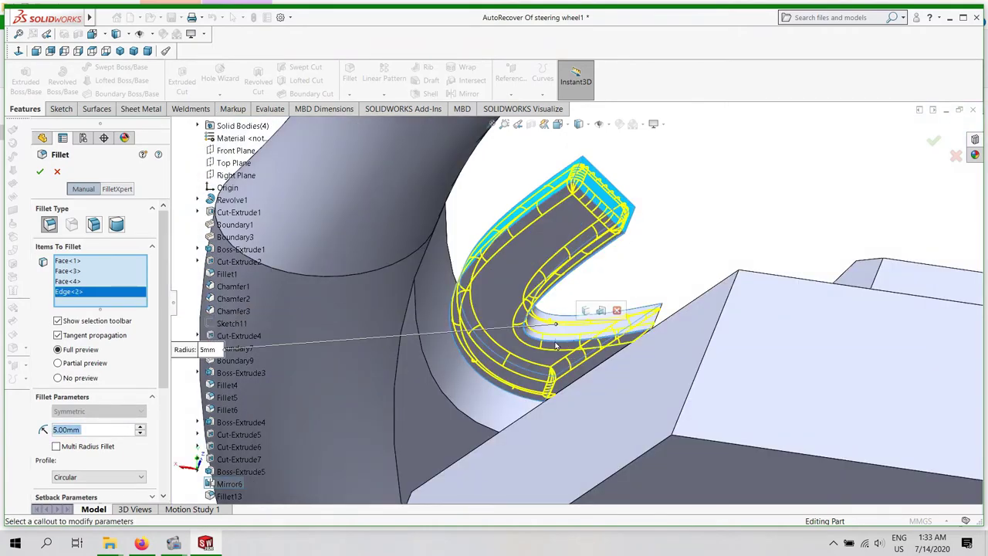
middle_click_drag(622, 264, 764, 210)
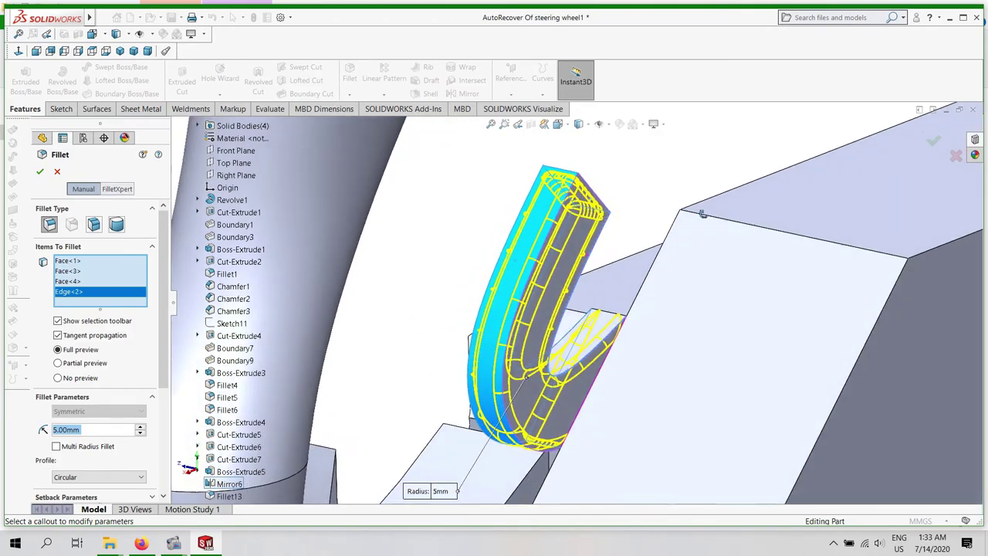
key("Return")
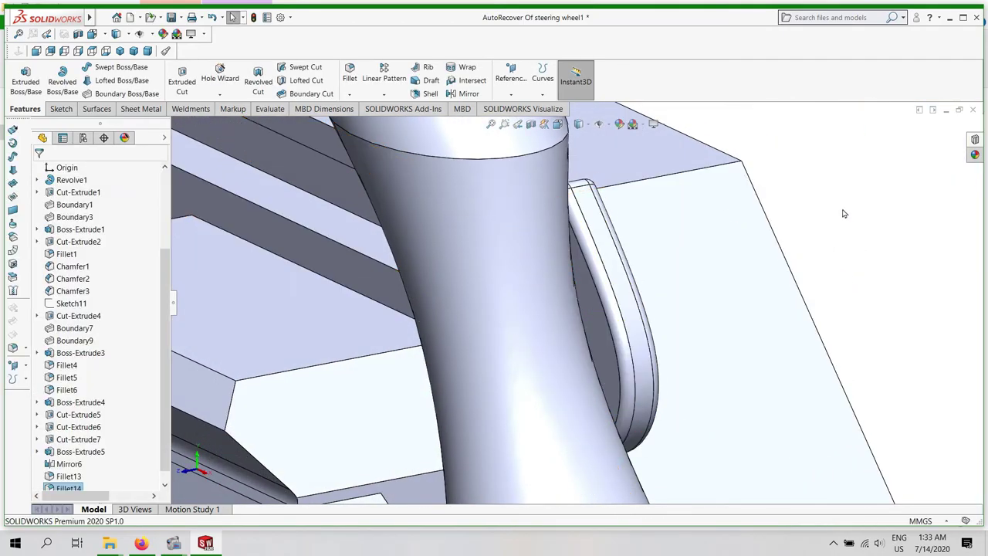
middle_click_drag(764, 210, 682, 269)
- Sketch on the left hub panel and offset its outline 10 mm inward
key("ctrl+1")
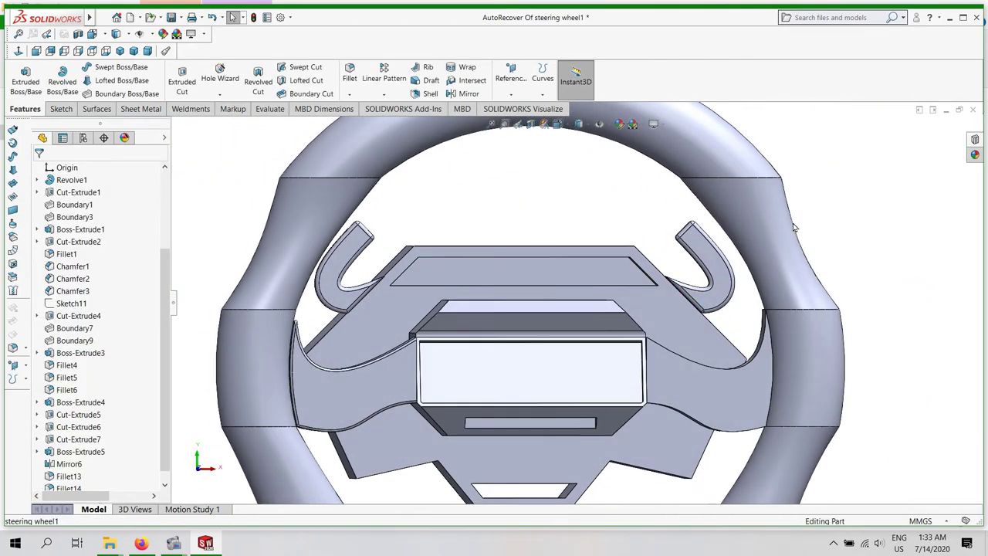
key("ctrl+1")
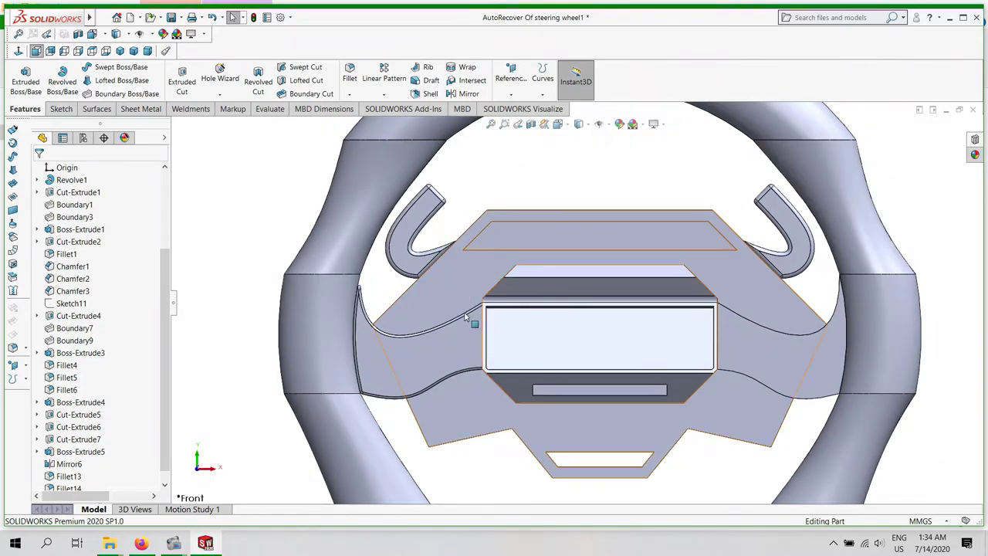
left_click(444, 359)
left_click(469, 299)
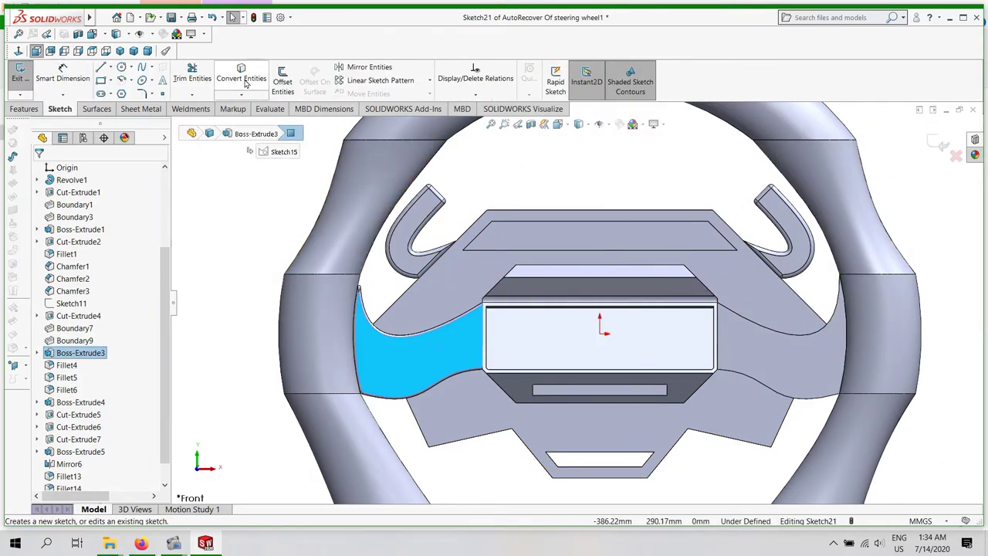
left_click(283, 81)
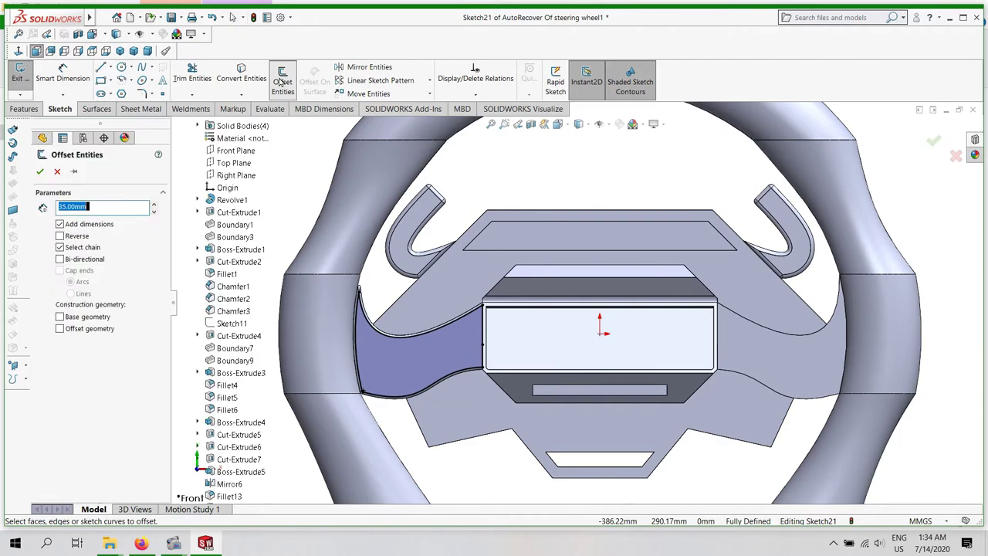
left_click(388, 339)
type("10")
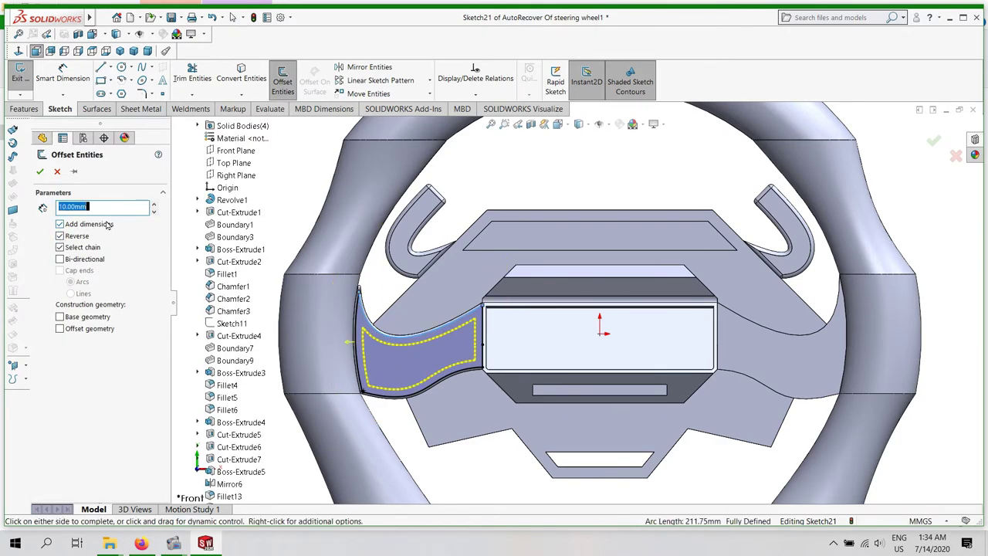
left_click(39, 172)
- Trim the sketch and extrude-cut the inset region 5 mm deep
left_click(192, 78)
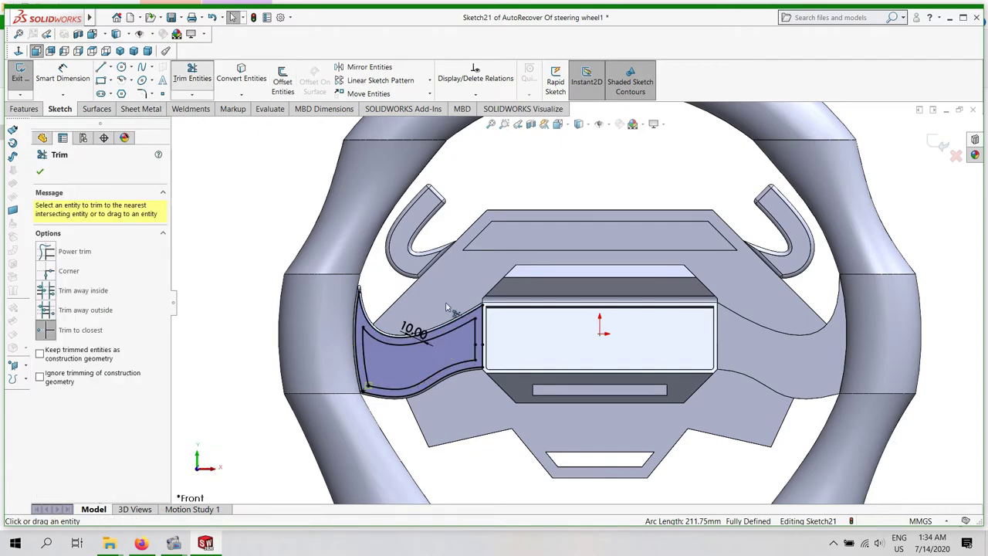
left_click(25, 108)
left_click(182, 81)
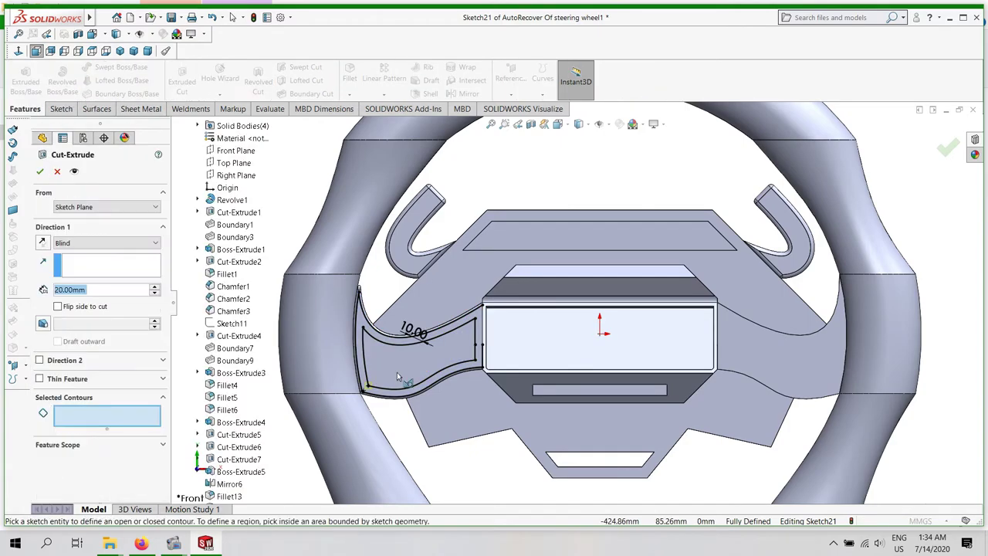
left_click(418, 353)
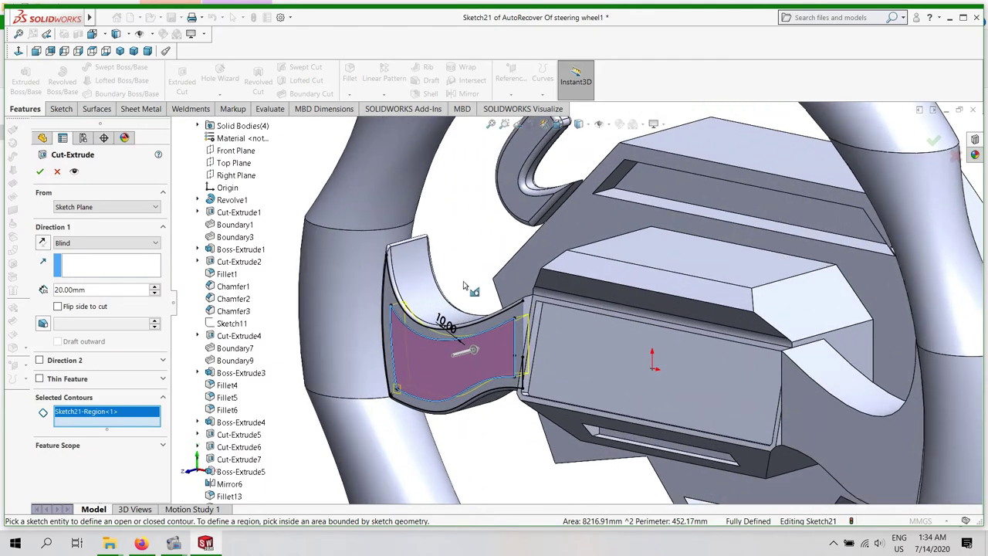
type("5")
key("Return")
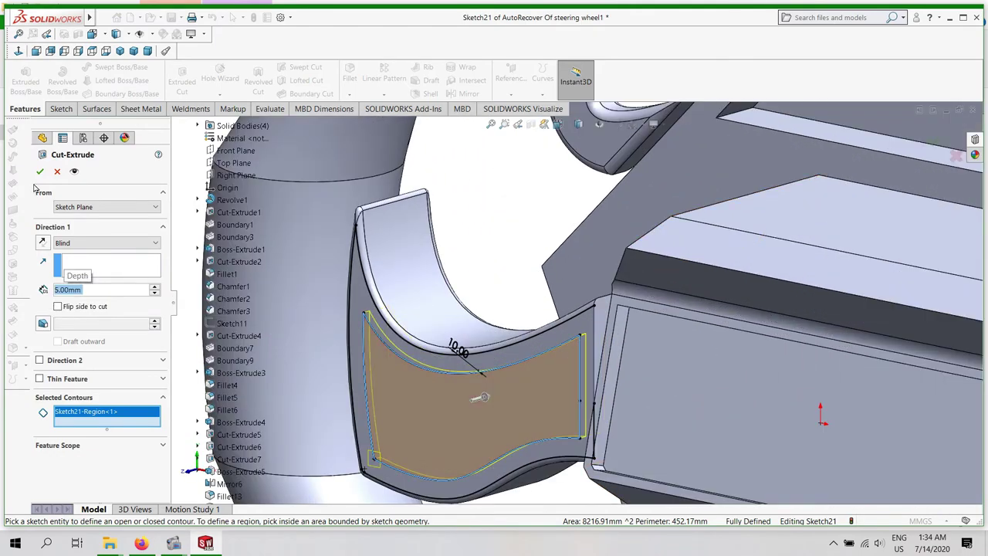
- Confirm the 5 mm pocket and round its four edges with a 4 mm Fillet15
key("Return")
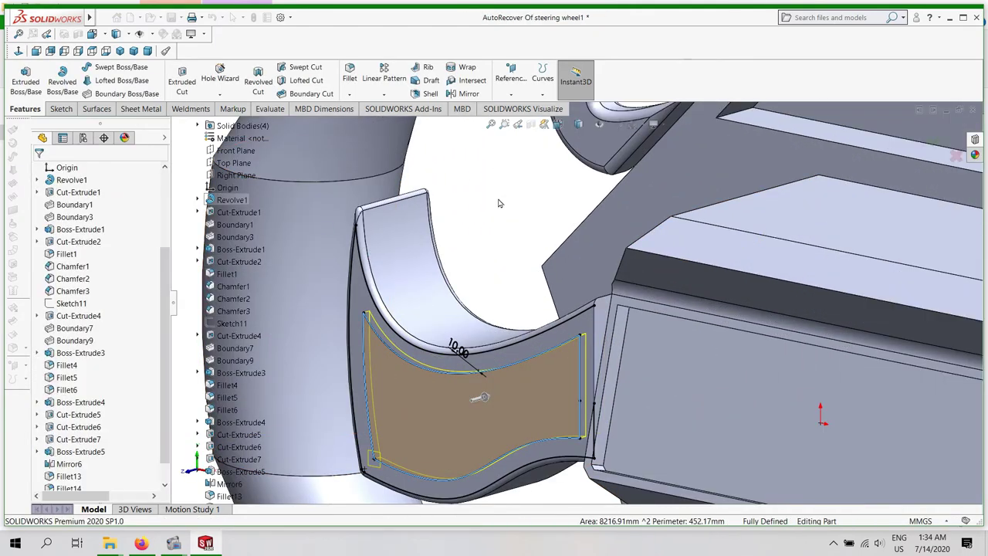
key("f")
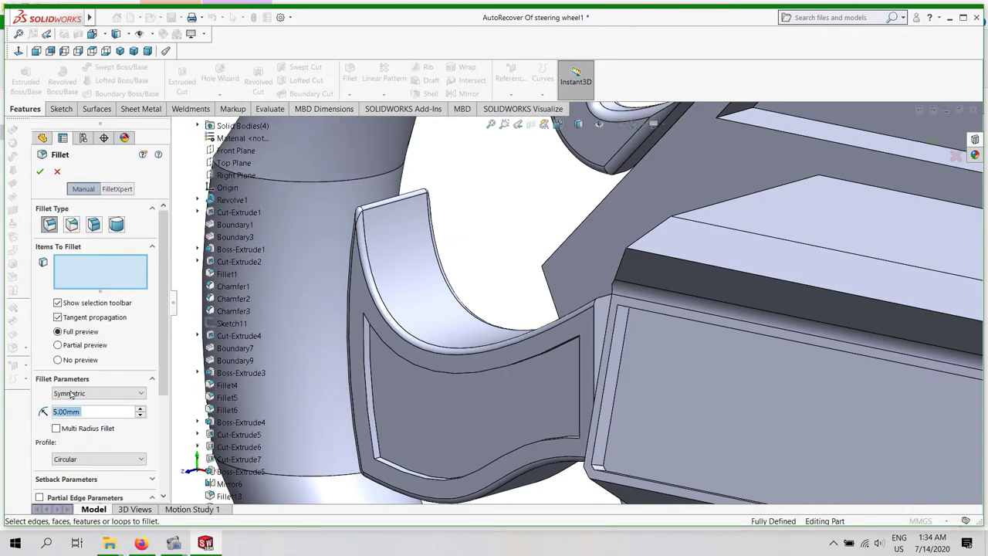
left_click(366, 339)
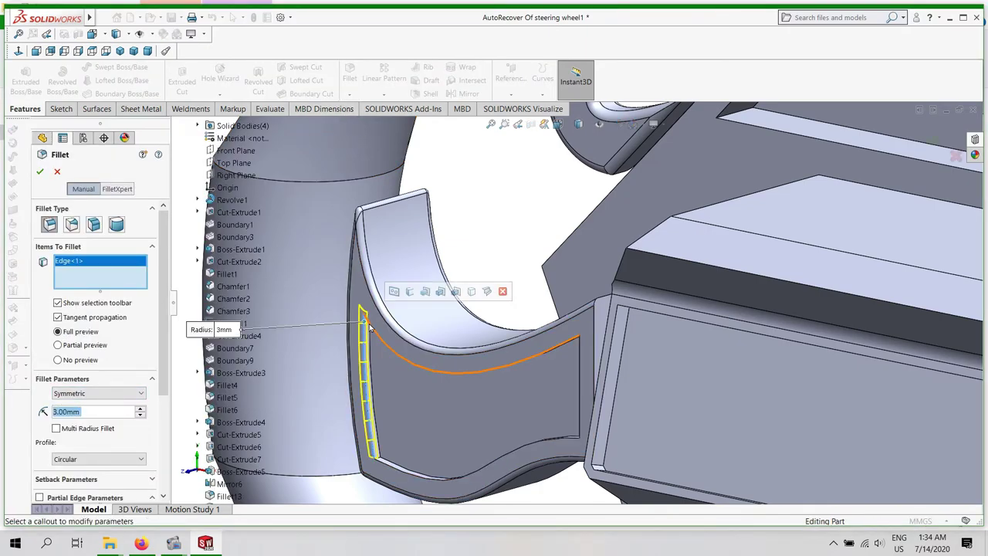
left_click(378, 445)
left_click(389, 471)
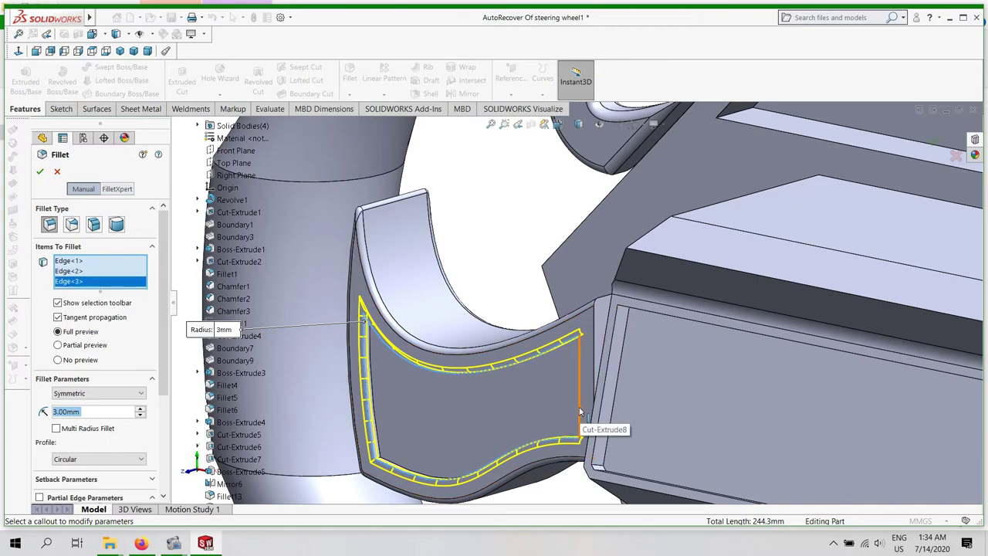
left_click(583, 429)
type("1")
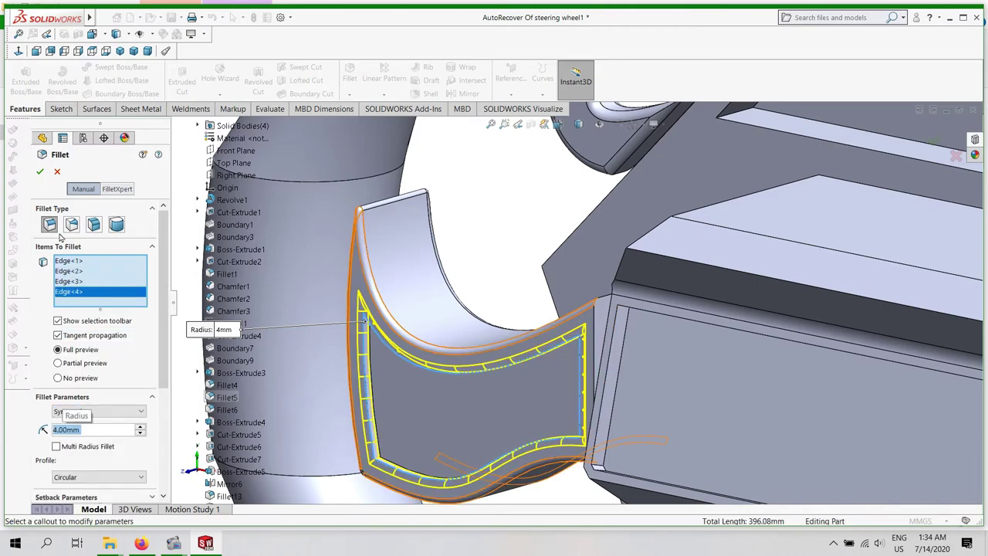
key("Return")
middle_click_drag(414, 373, 432, 340)
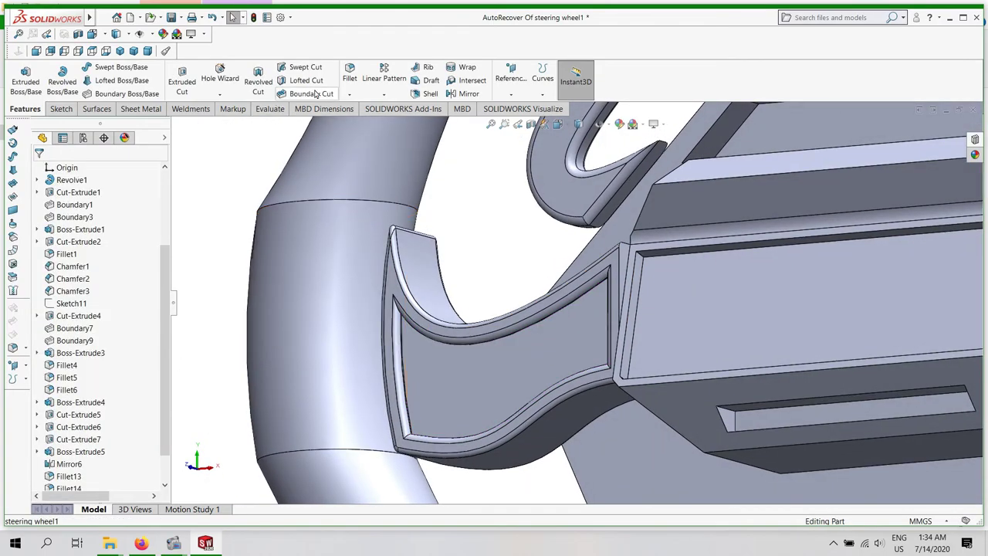
left_click(383, 94)
- Mirror the pocket cut Cut-Extrude8 across the Right Plane as Mirror9
left_click(392, 135)
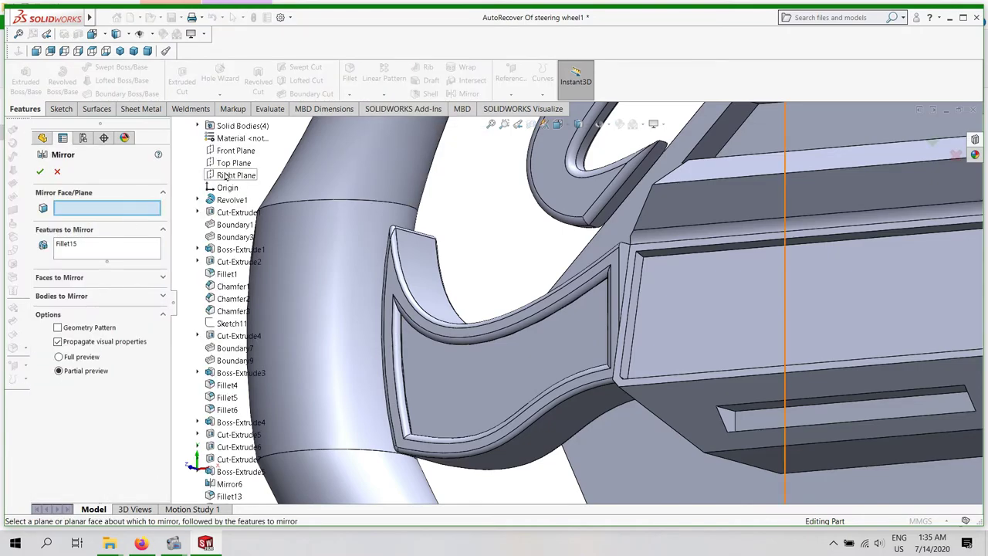
left_click(224, 175)
left_click(240, 485)
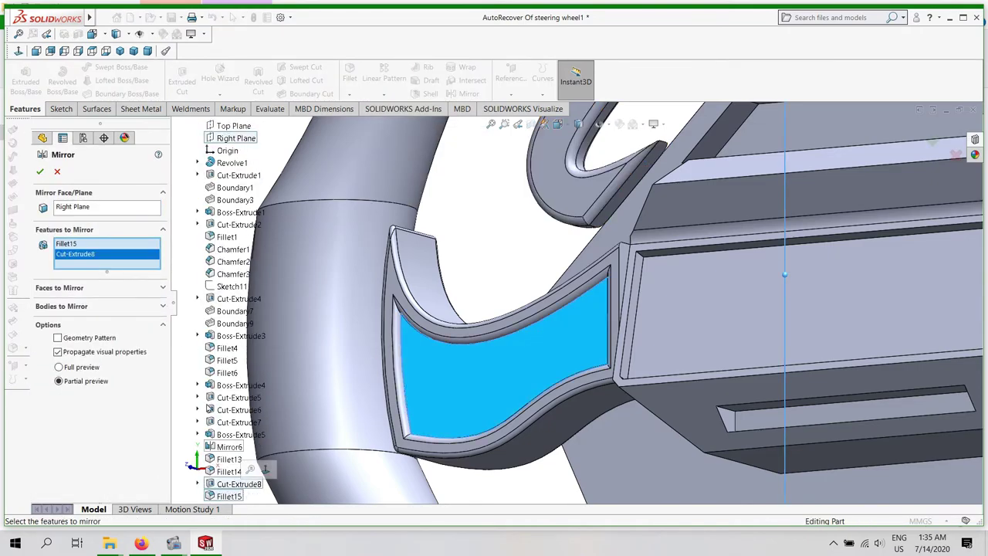
left_click(235, 494)
left_click(230, 495)
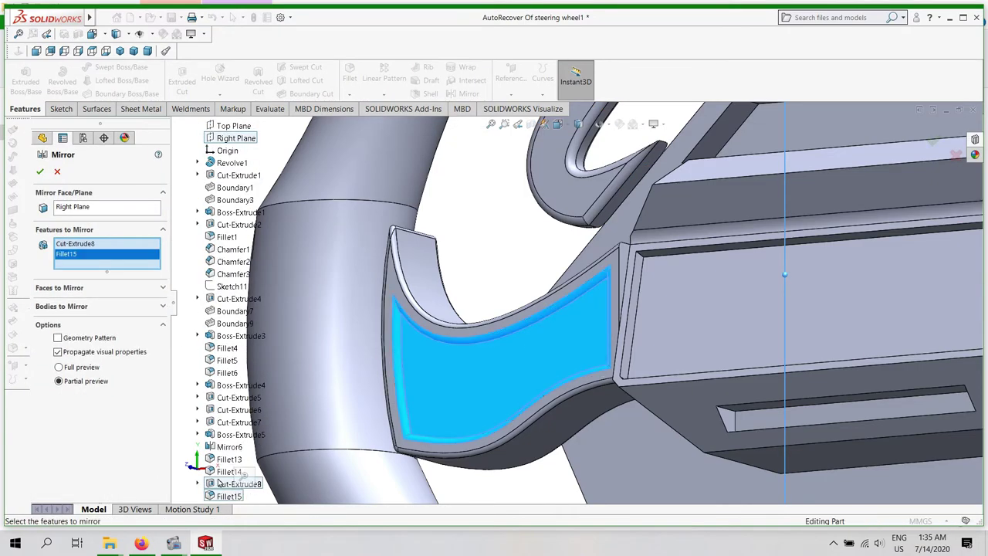
left_click(40, 173)
left_click(214, 498)
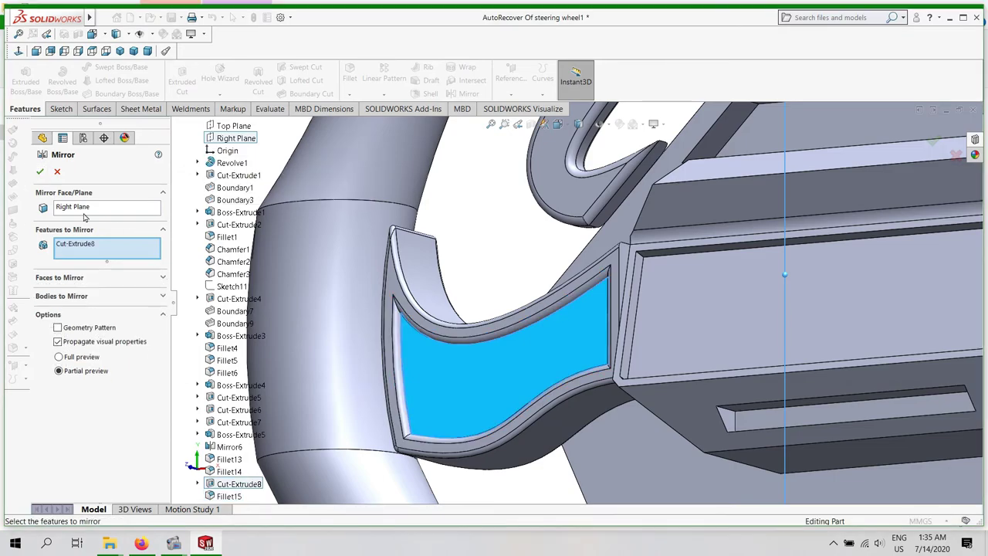
left_click(40, 172)
scroll(622, 249, "down", 5)
- Mirror the pocket fillet Fillet15 across the Right Plane
left_click(383, 94)
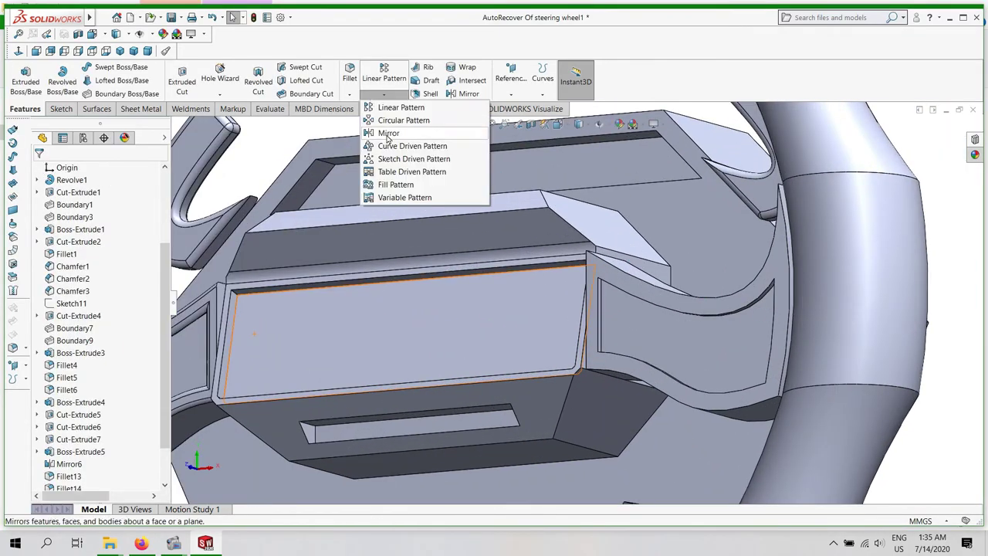
left_click(380, 135)
left_click(235, 139)
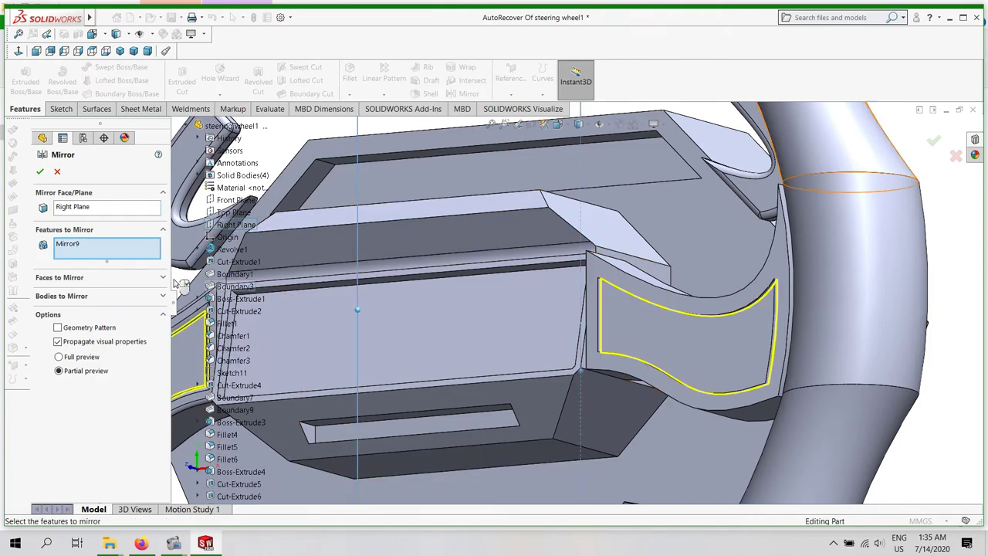
left_click(147, 260)
left_click(234, 490)
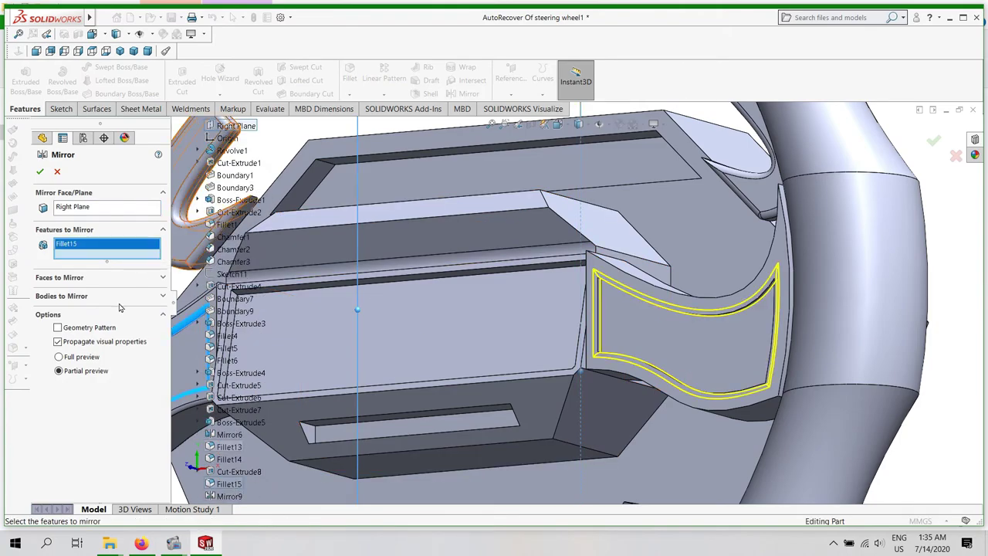
left_click(40, 172)
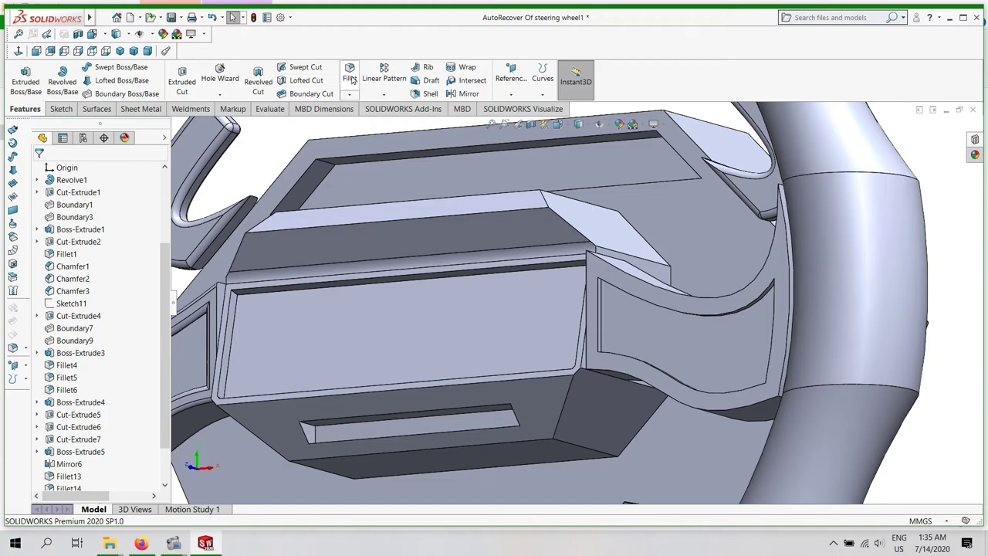
- Start a fillet on the right hub pocket, then clear the mistaken edge selections
left_click(597, 312)
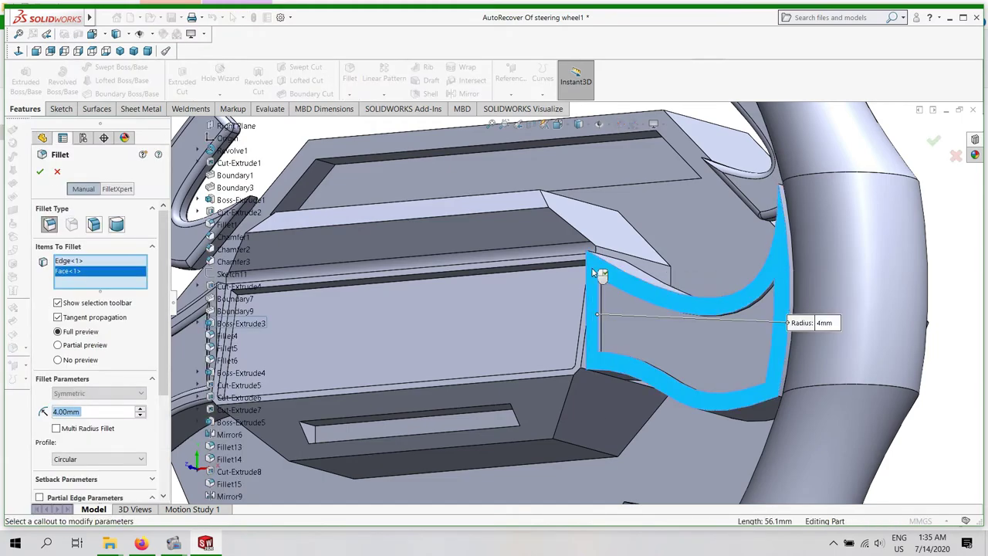
left_click(776, 350)
scroll(663, 331, "down", 6)
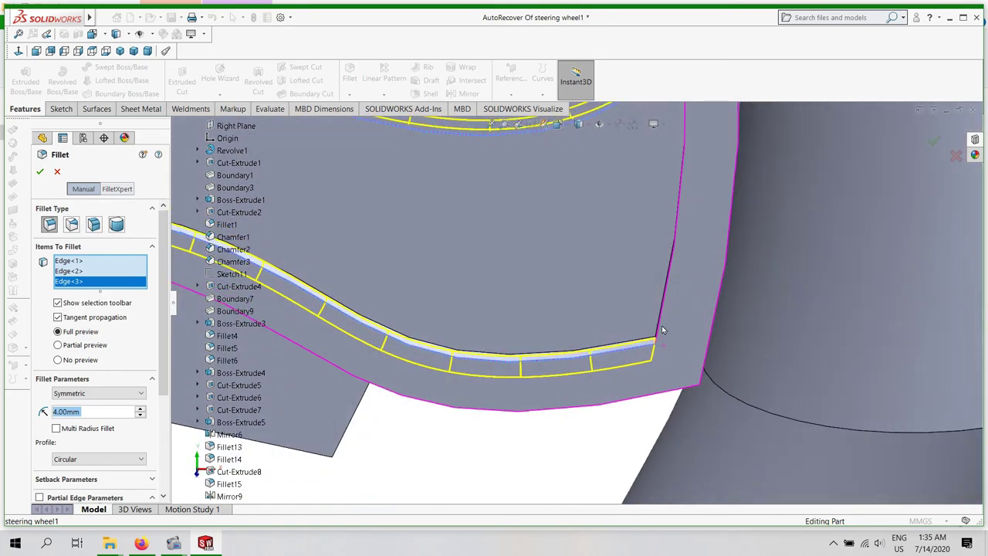
left_click(663, 331)
left_click(664, 331)
scroll(662, 331, "up", 3)
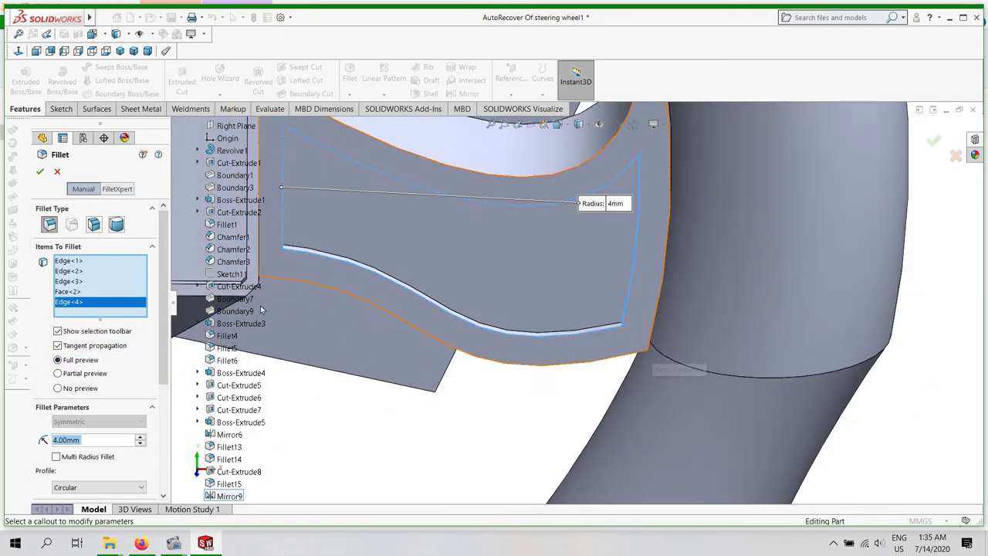
right_click(143, 301)
left_click(177, 307)
- Fillet the right pocket's bottom, left, top and right edges at 4 mm, then view from the front
left_click(374, 274)
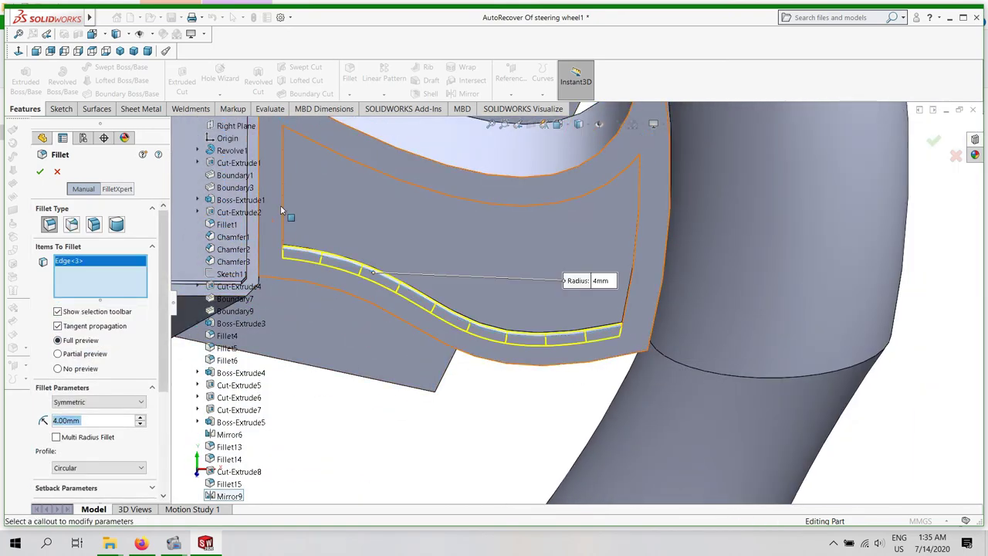
left_click(283, 203)
left_click(509, 197)
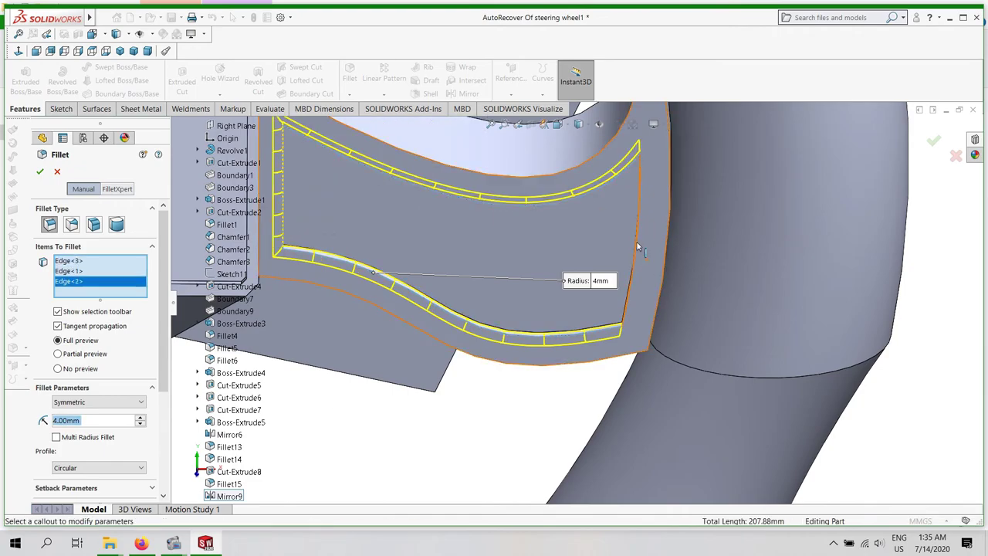
left_click(638, 245)
left_click(40, 171)
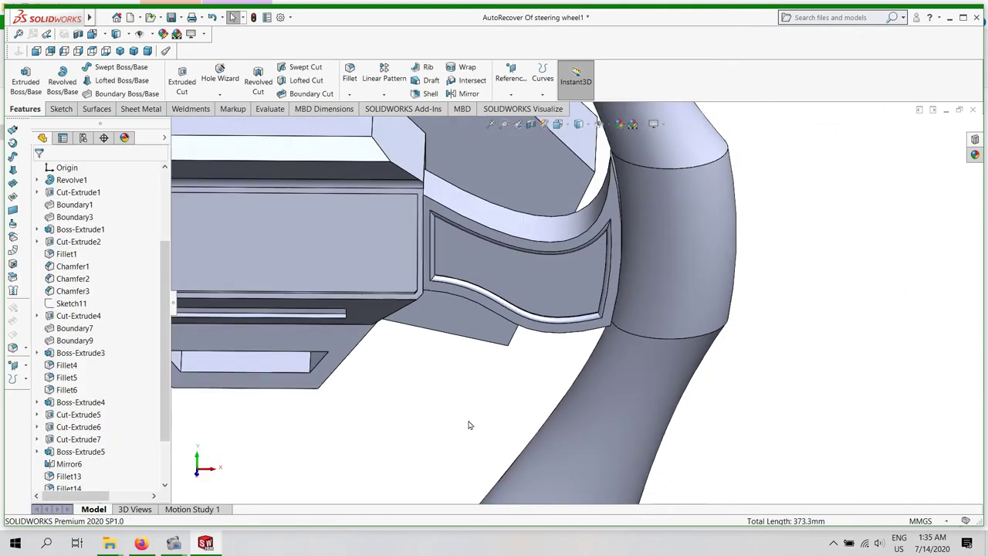
scroll(464, 413, "up", 4)
key("ctrl+1")
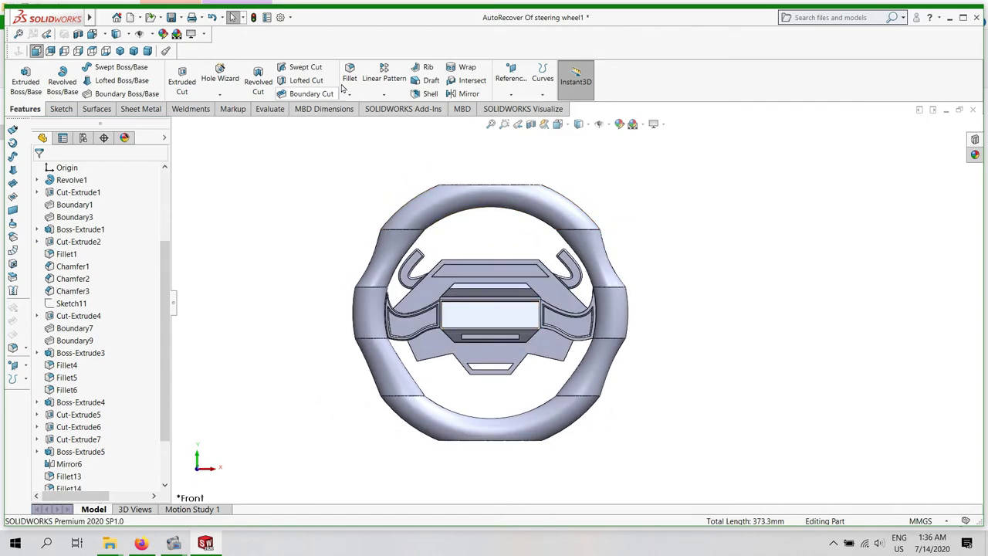
- Start a chamfer and select the hub's left outer edges and lower cutout edges
left_click(350, 95)
left_click(373, 120)
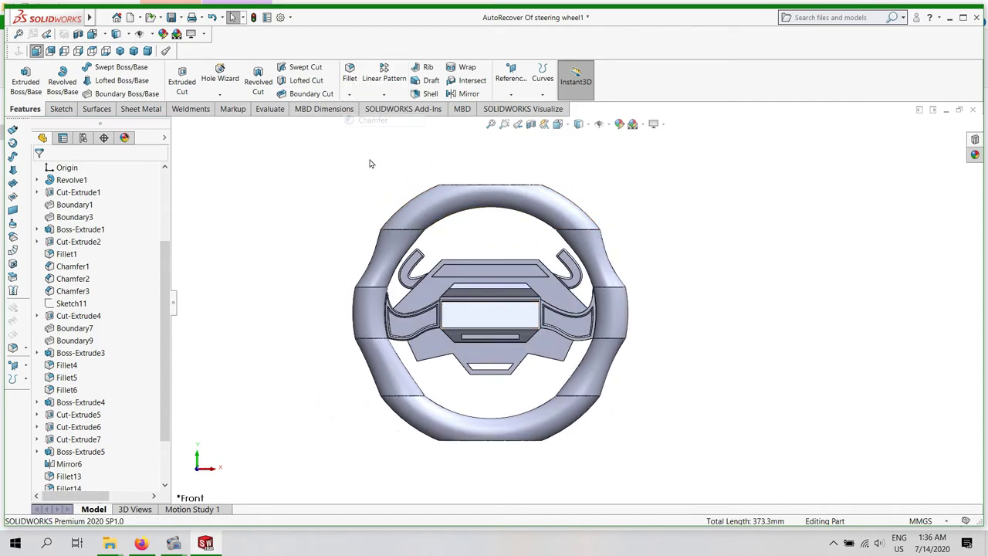
left_click(414, 301)
left_click(415, 301)
scroll(424, 309, "down", 3)
left_click(437, 397)
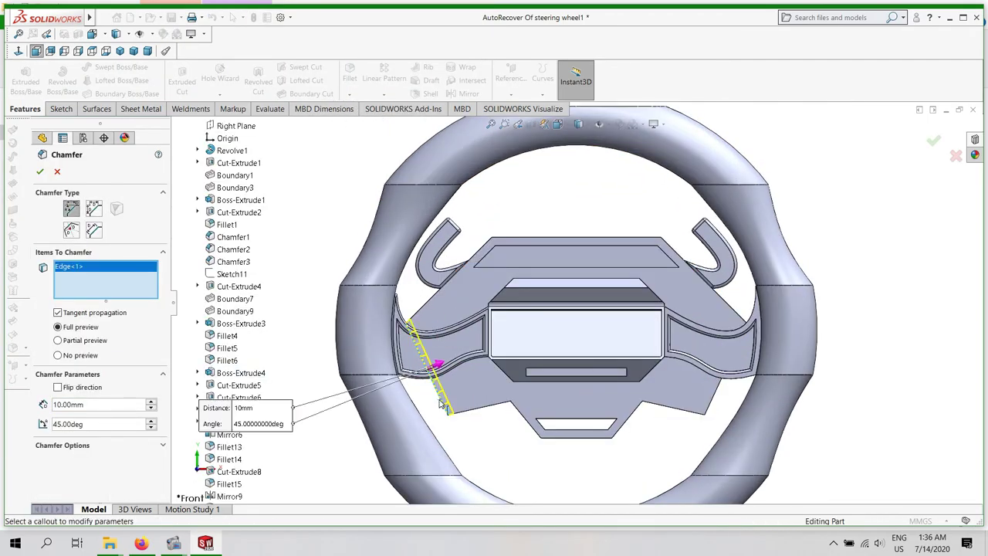
left_click(491, 404)
left_click(524, 419)
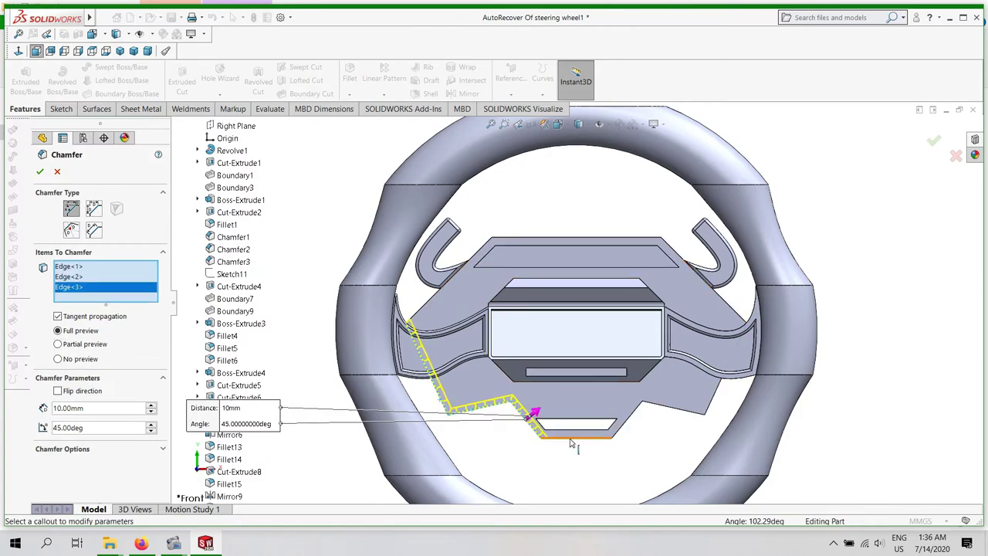
left_click(579, 435)
left_click(632, 416)
left_click(699, 407)
- Add the hub's right and top edges and apply the 10 mm × 45° chamfer
left_click(718, 356)
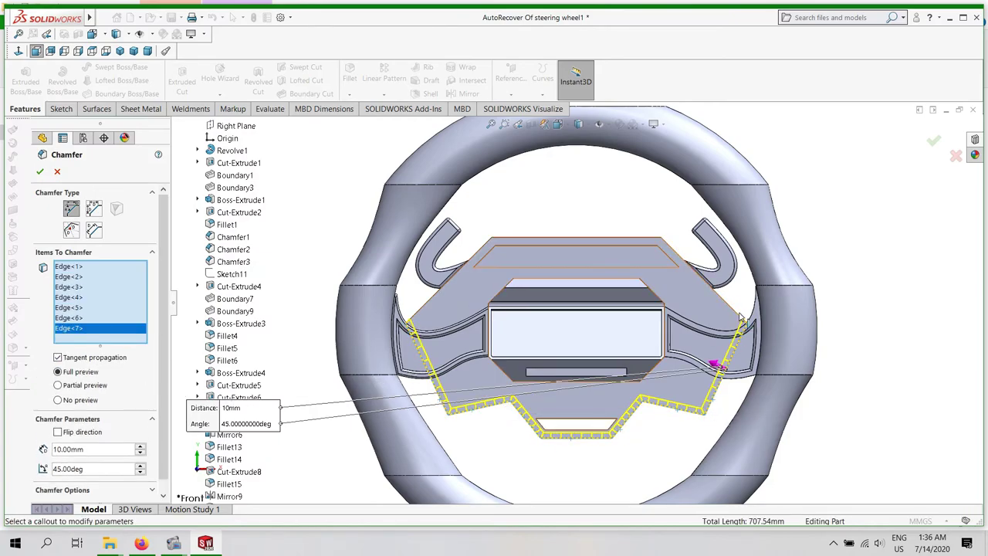
left_click(699, 278)
left_click(463, 272)
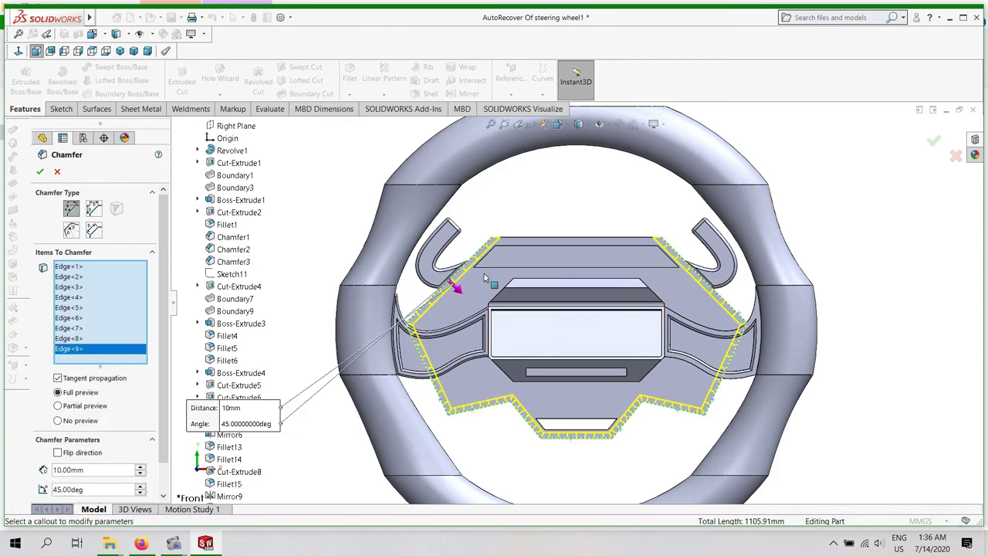
left_click(525, 240)
left_click(675, 265)
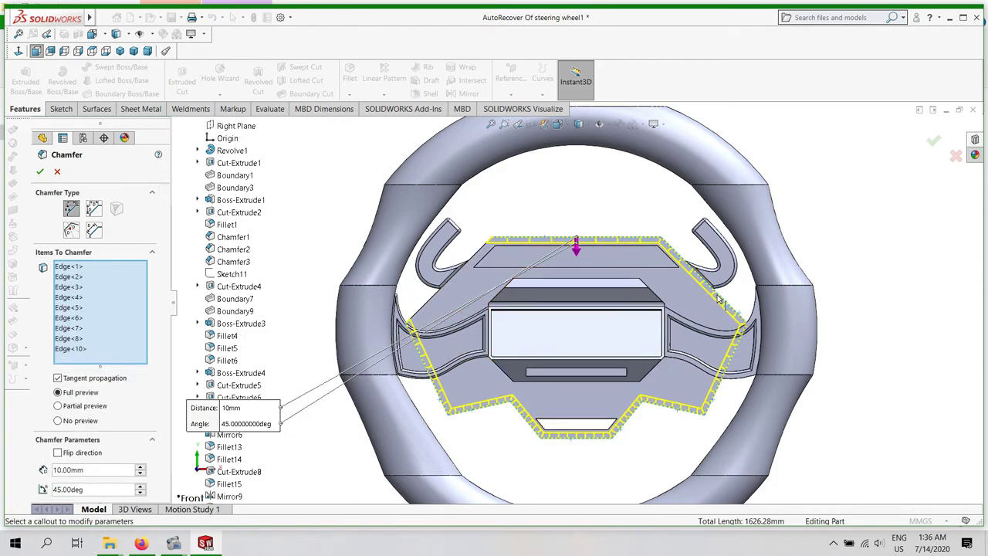
left_click(40, 171)
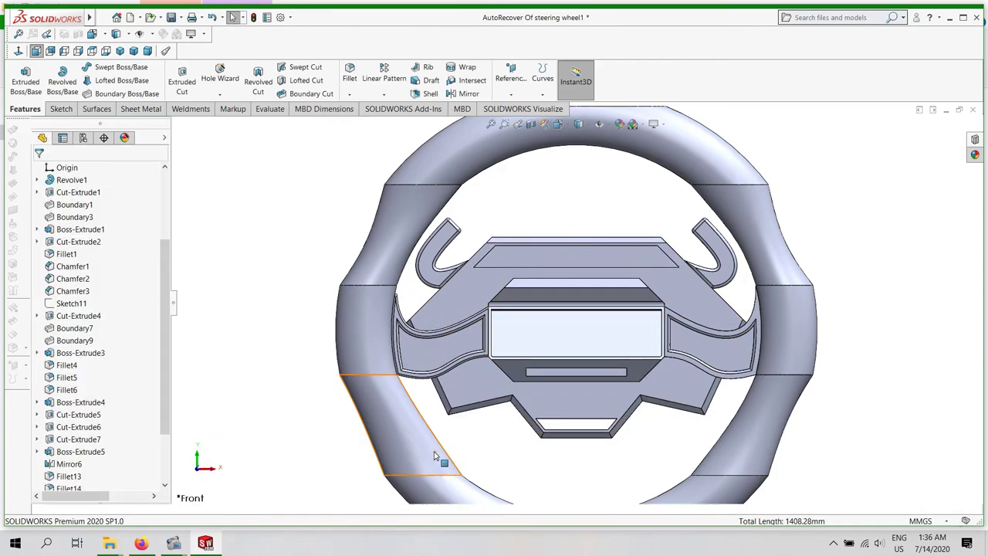
- Orbit to an angled 3-D view and begin a new chamfer feature
mouse_move(591, 453)
middle_mouse_down()
mouse_move(556, 482)
mouse_move(701, 404)
middle_mouse_up()
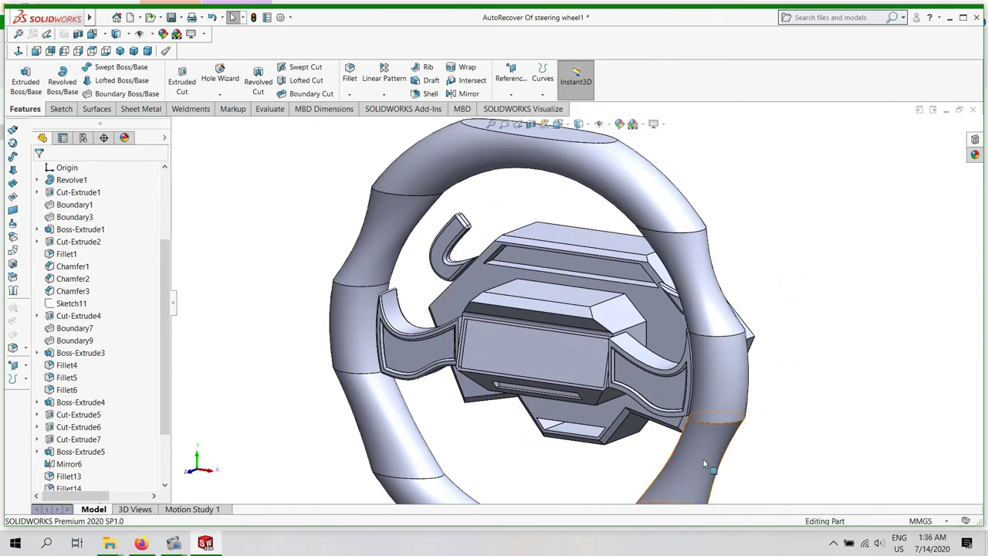
scroll(488, 340, "down", 3)
left_click(350, 94)
left_click(369, 122)
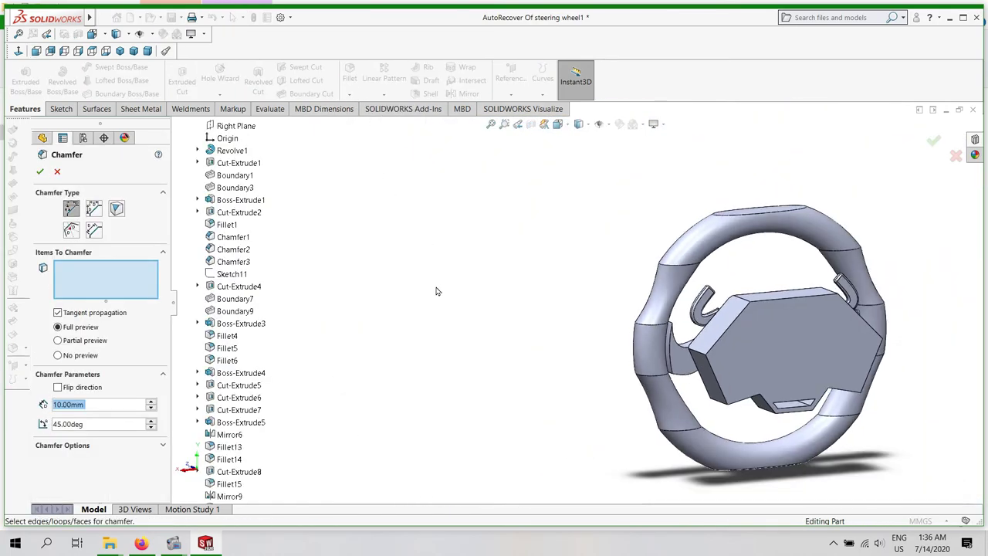
- Chamfer the hub's front face edges by 15 mm
type("0")
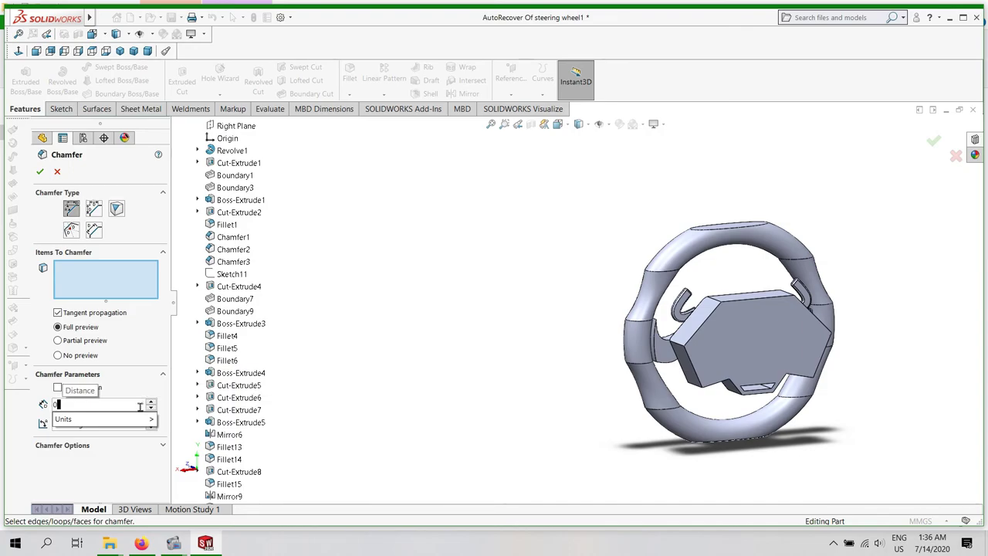
type("5")
key("Return")
middle_click_drag(726, 337, 726, 301)
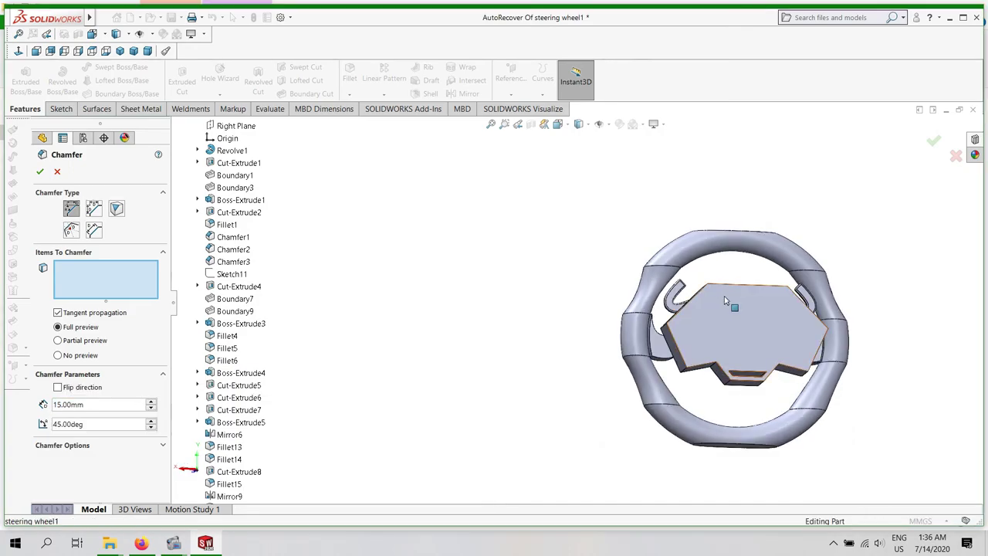
left_click(736, 344)
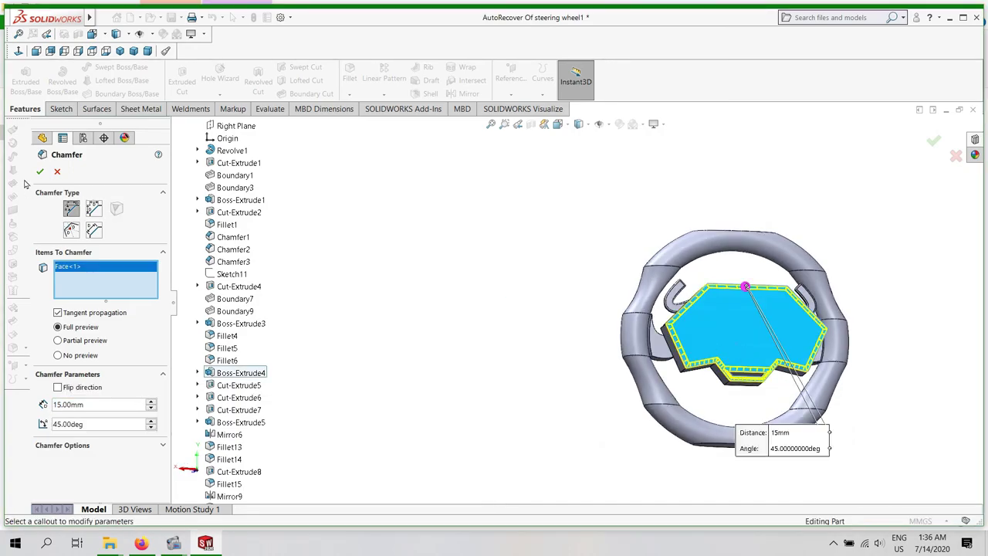
key("Return")
- Chamfer the four edges of the lower slot's window at 5 mm, 45°
mouse_move(558, 404)
middle_mouse_down()
mouse_move(842, 270)
mouse_move(863, 239)
middle_mouse_up()
scroll(842, 270, "down", 3)
scroll(842, 270, "down", 3)
left_click(350, 94)
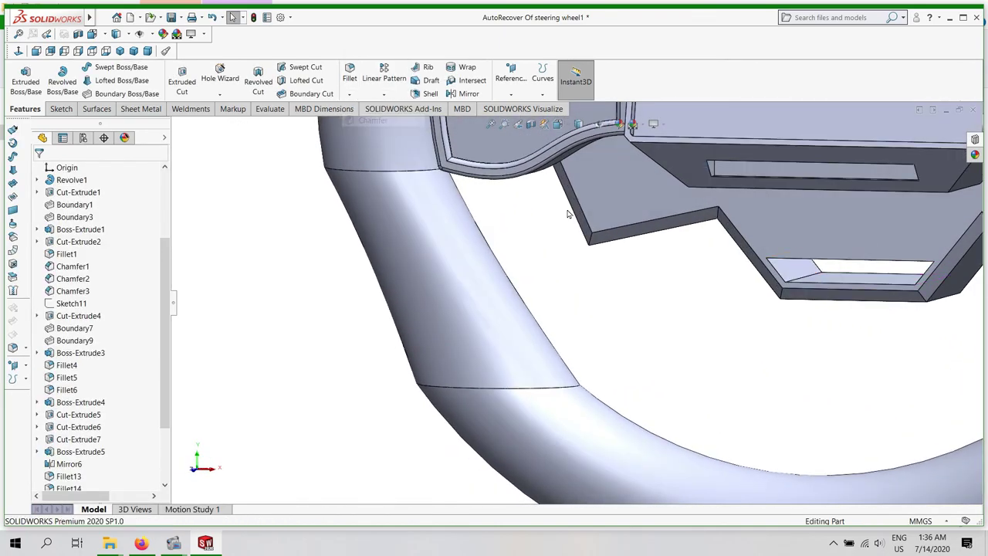
left_click(371, 121)
left_click(782, 280)
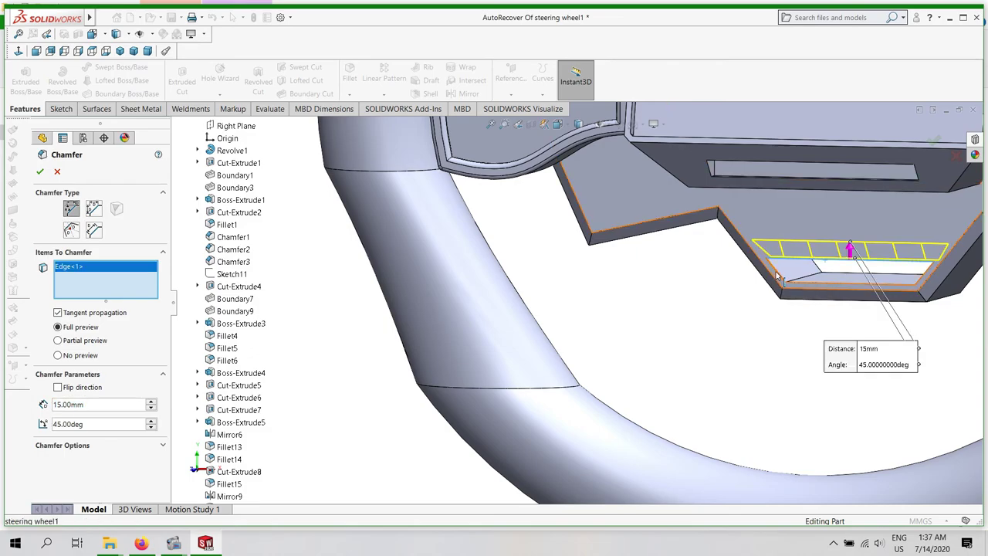
left_click(803, 290)
left_click(919, 275)
left_click(917, 293)
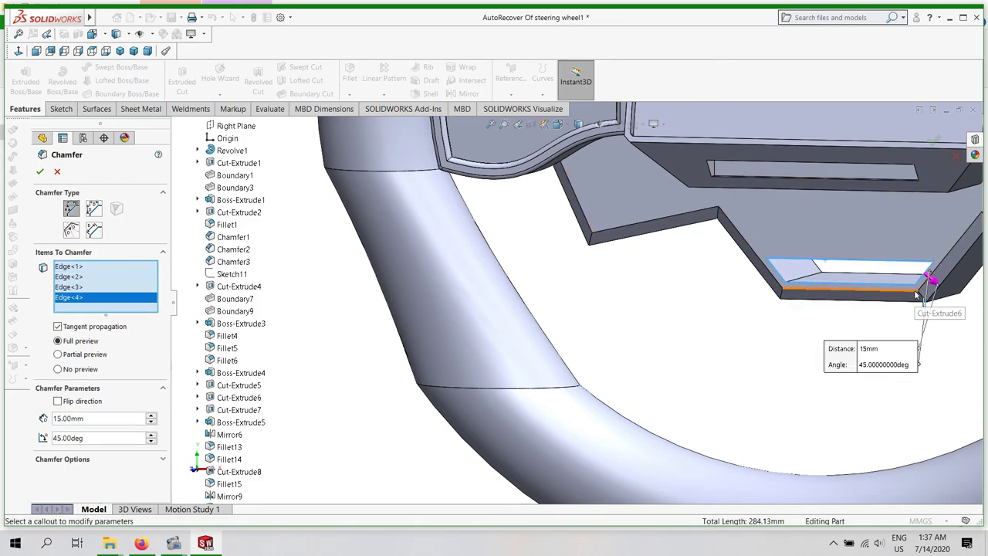
left_click(105, 417)
type("5")
key("Return")
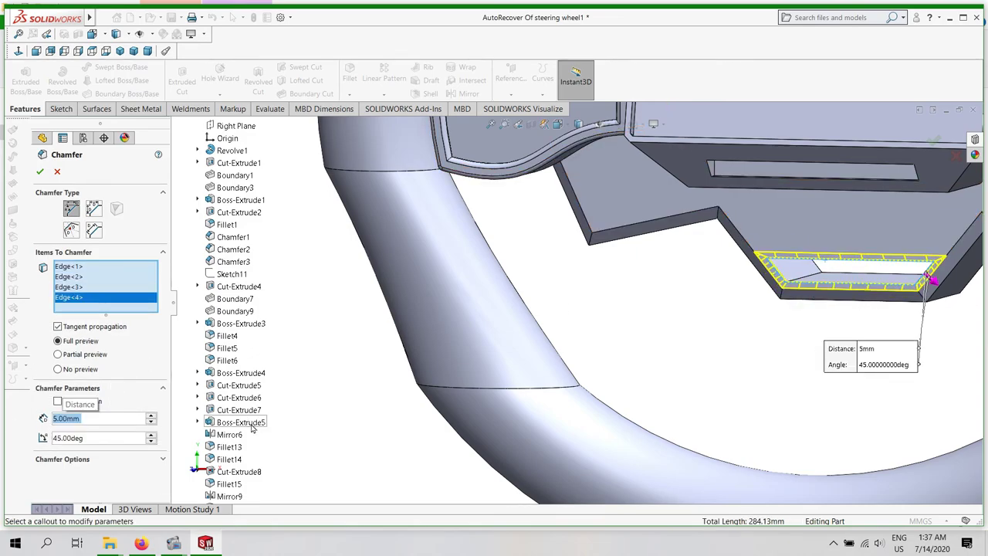
left_click(40, 172)
key("ctrl+1")
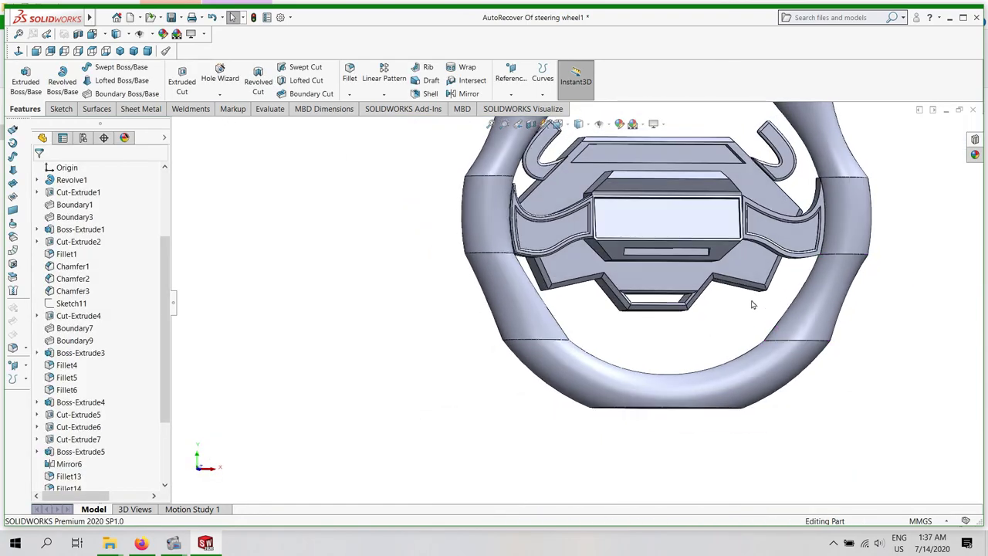
- Switch to the Back view and start a sketch on the hub's back face
scroll(624, 276, "down", 2)
scroll(634, 276, "down", 3)
scroll(627, 280, "up", 4)
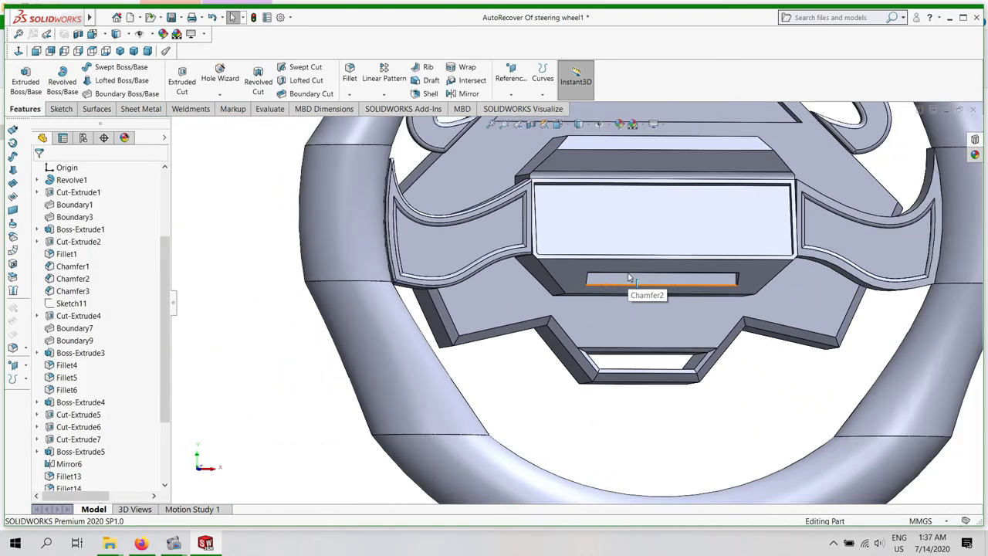
scroll(624, 282, "down", 2)
middle_click_drag(624, 282, 619, 303)
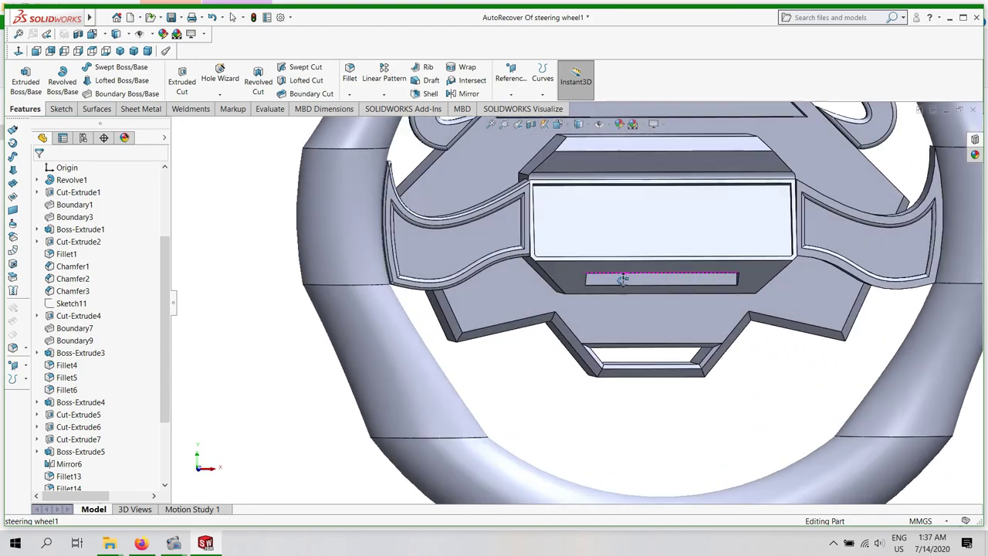
key("ctrl+2")
left_click(566, 280)
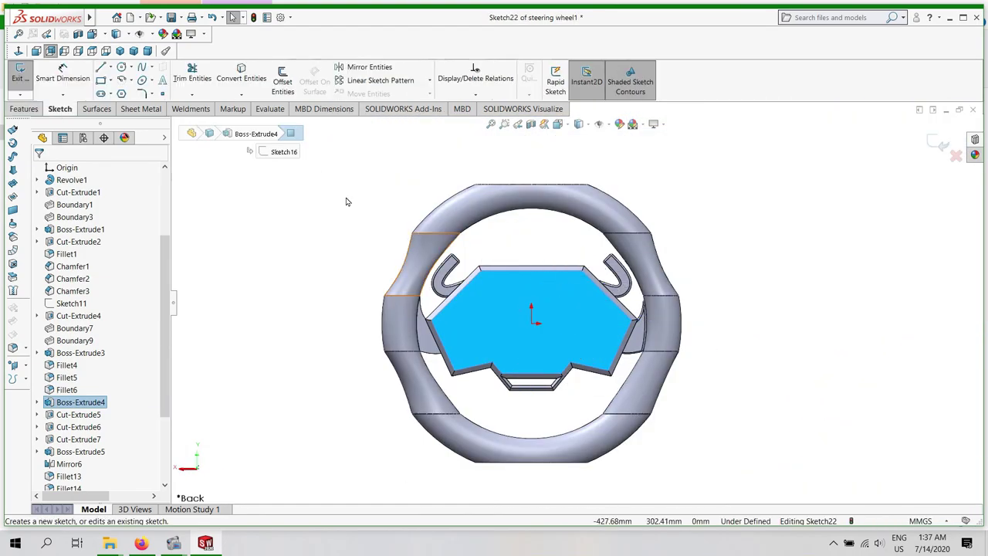
- Draw a circle centred at the origin and dimension its diameter to 120 mm
left_click(122, 67)
left_click(963, 17)
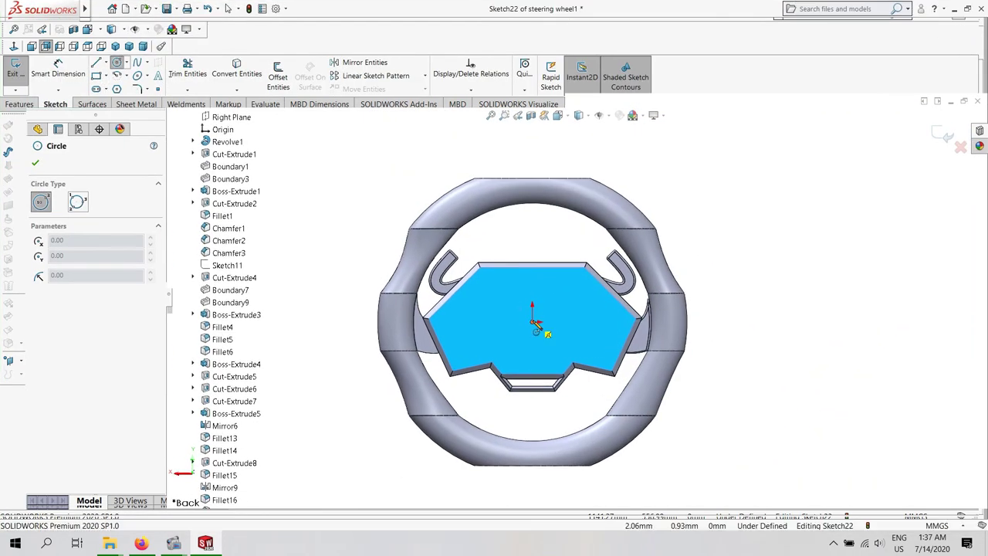
left_click(532, 321)
left_click(549, 333)
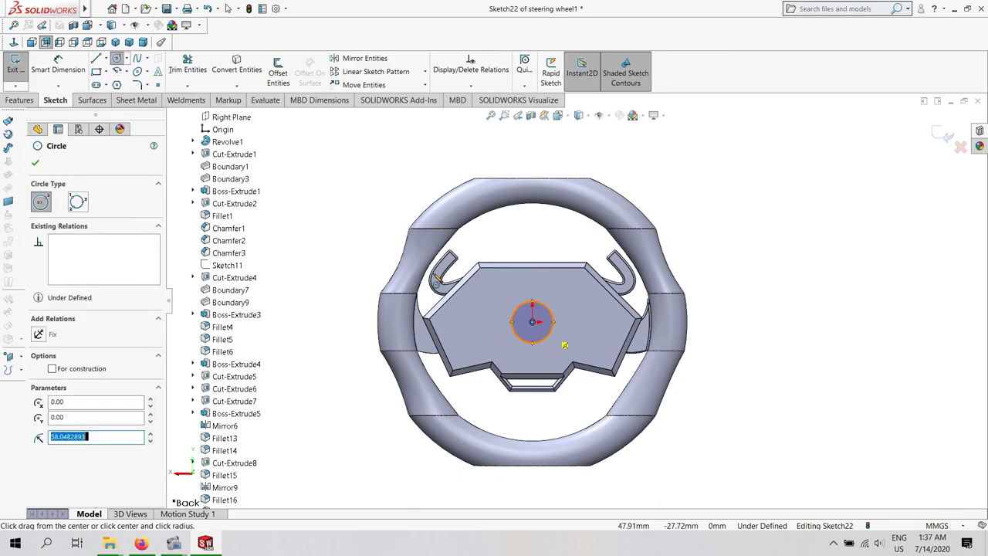
left_click(518, 336)
left_click(446, 332)
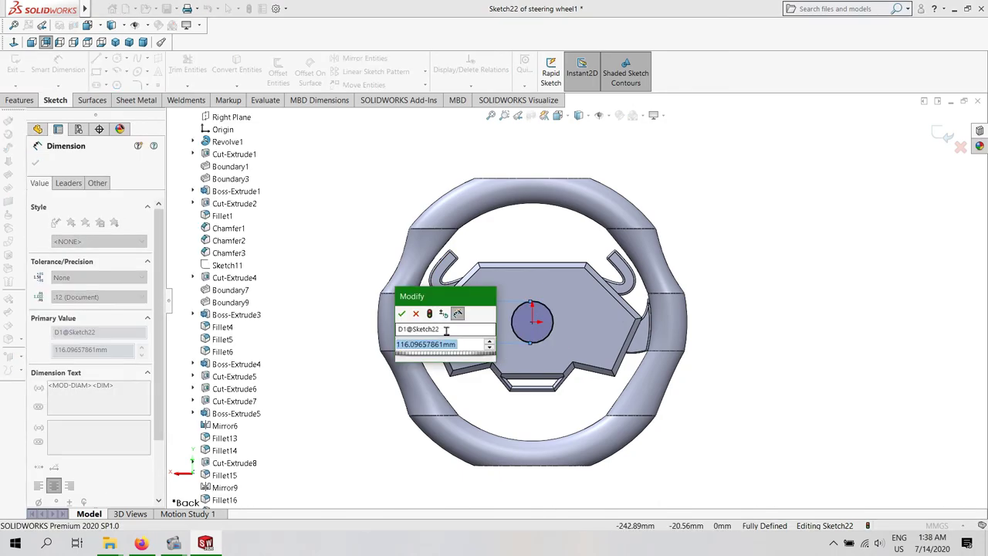
type("120")
key("Return")
- Extrude the 120 mm circle into a 150 mm boss
left_click(19, 101)
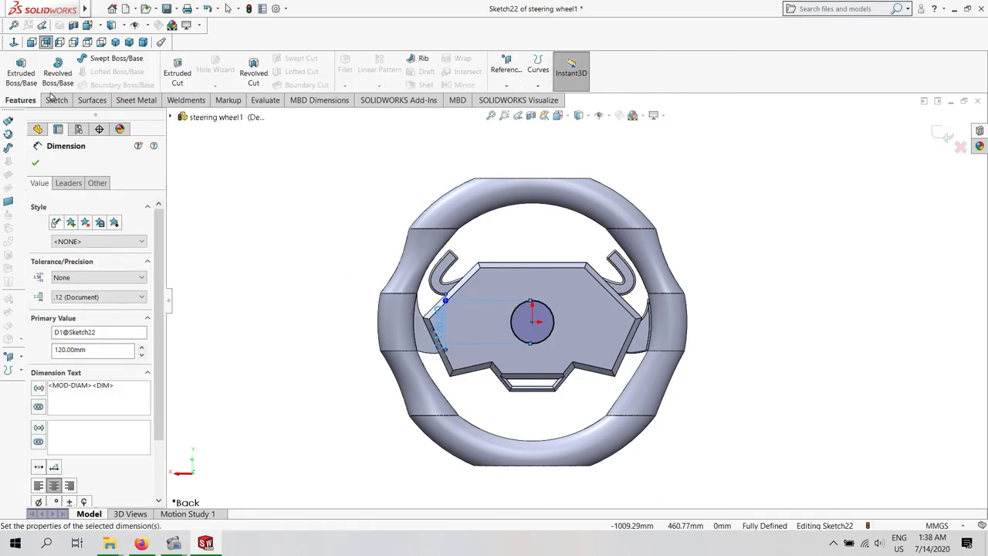
left_click(14, 78)
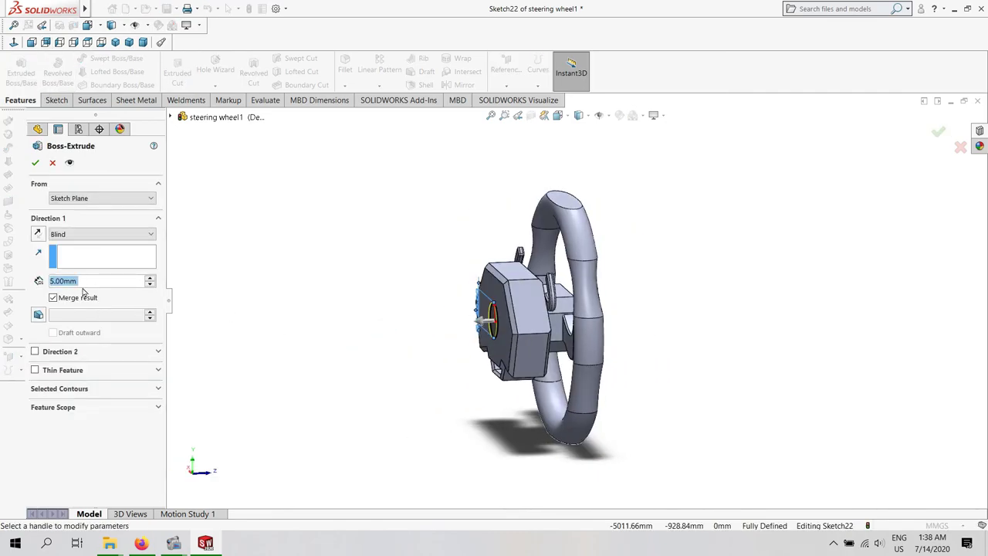
type("150")
key("Return")
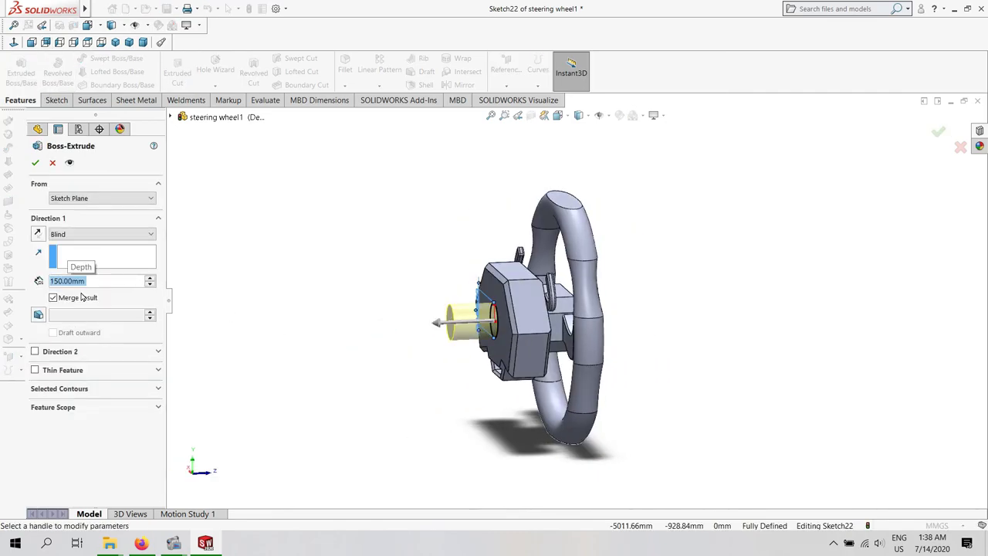
- Confirm the 150 mm shaft boss and start a sketch on its end face
left_click(35, 164)
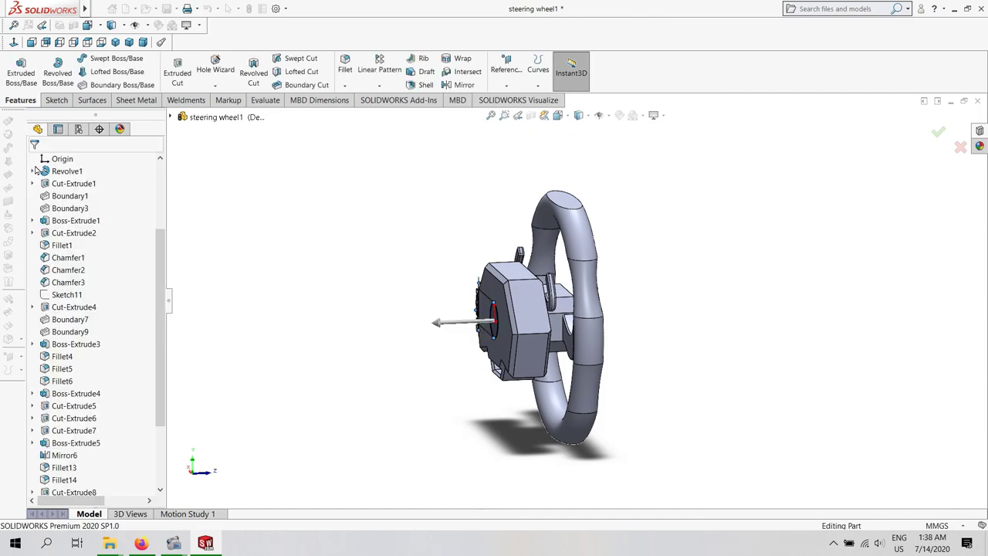
scroll(415, 343, "down", 3)
middle_click_drag(415, 343, 603, 324)
left_click(610, 320)
left_click(660, 302)
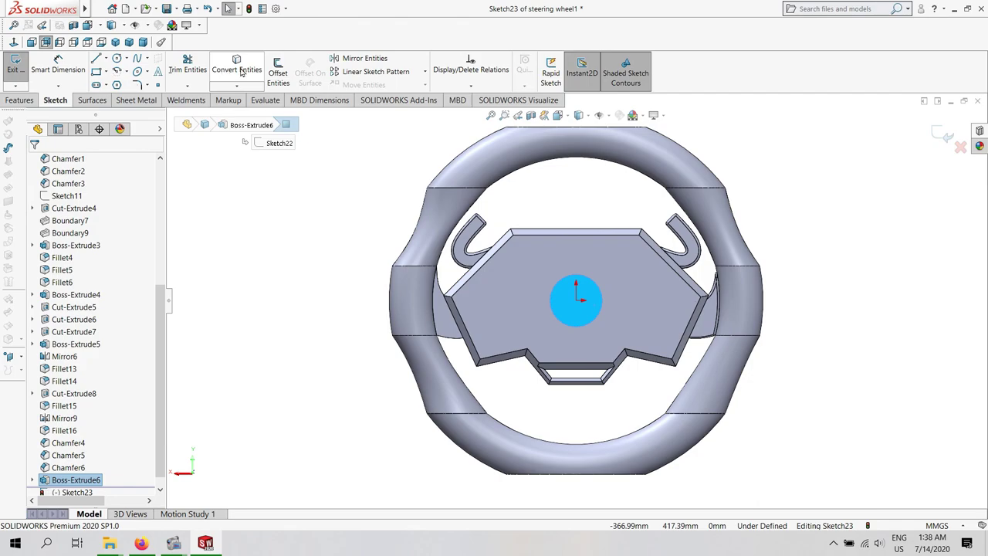
- Offset the boss outline 10 mm inward and extrude-cut the inner circle
left_click(278, 74)
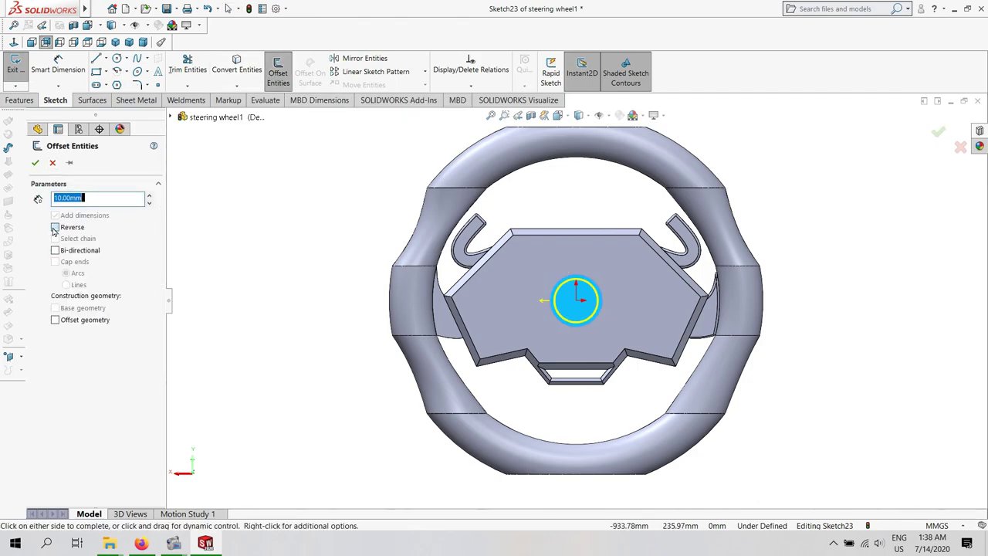
left_click(35, 163)
left_click(20, 100)
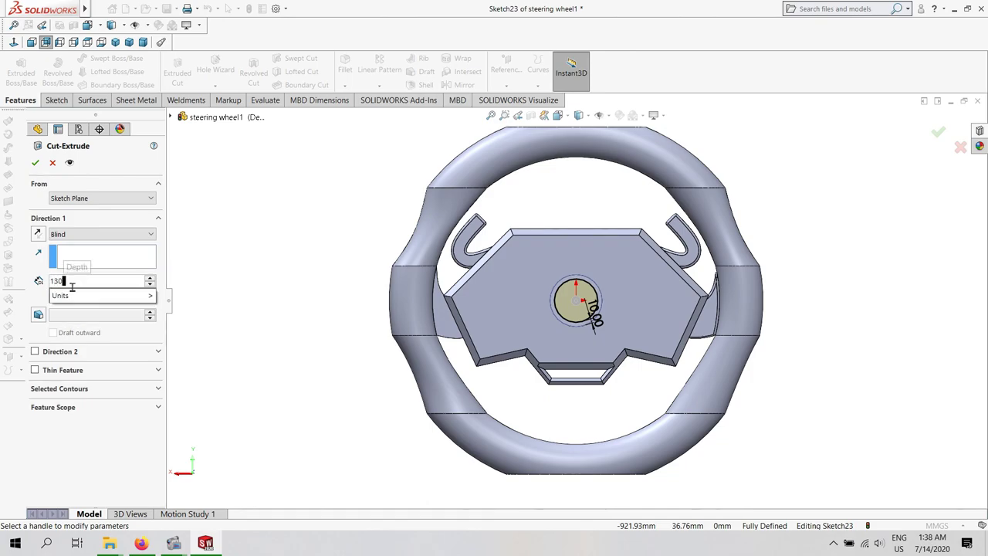
left_click(36, 163)
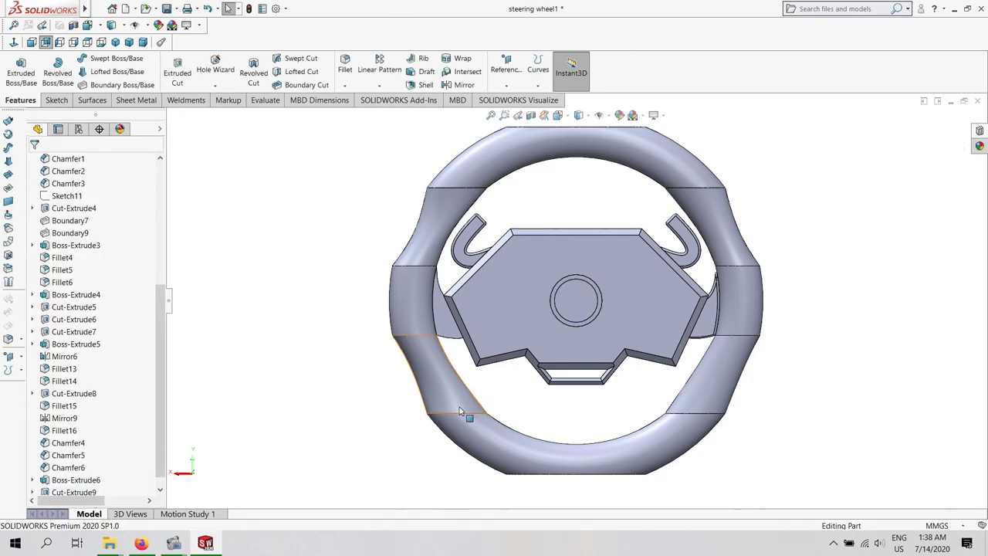
mouse_move(459, 410)
middle_mouse_down()
mouse_move(428, 395)
mouse_move(379, 335)
mouse_move(395, 348)
middle_mouse_up()
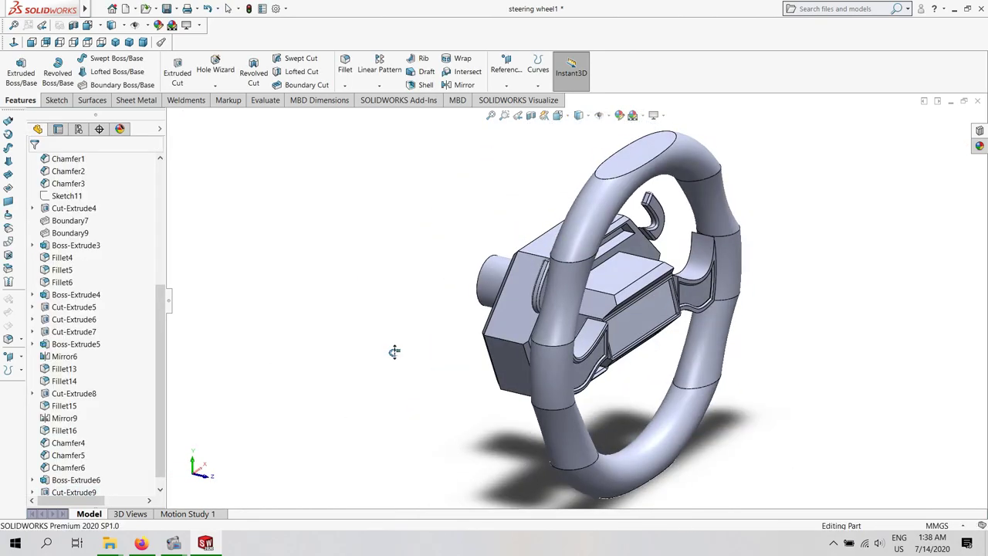